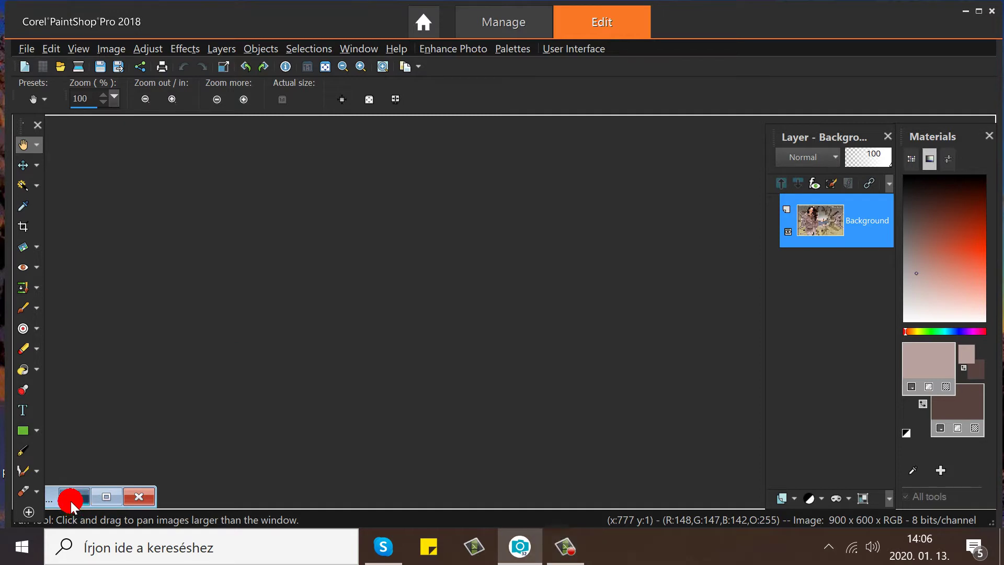
# Restore the finished sample image for viewing, reposition its window, and minimize it again
pyautogui.click(73, 496)
pyautogui.moveTo(251, 155); pyautogui.dragTo(392, 153)
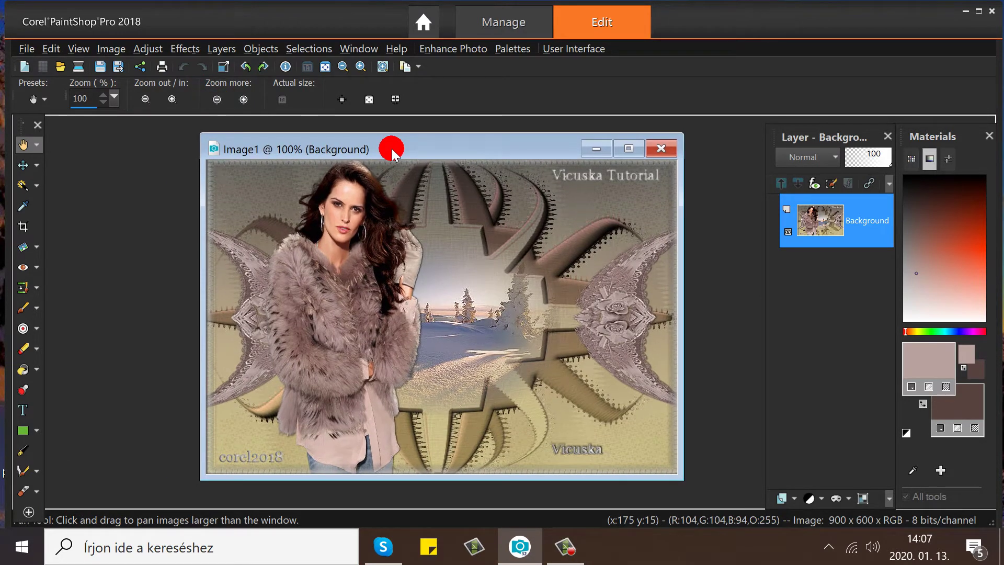
pyautogui.moveTo(392, 152); pyautogui.dragTo(388, 156)
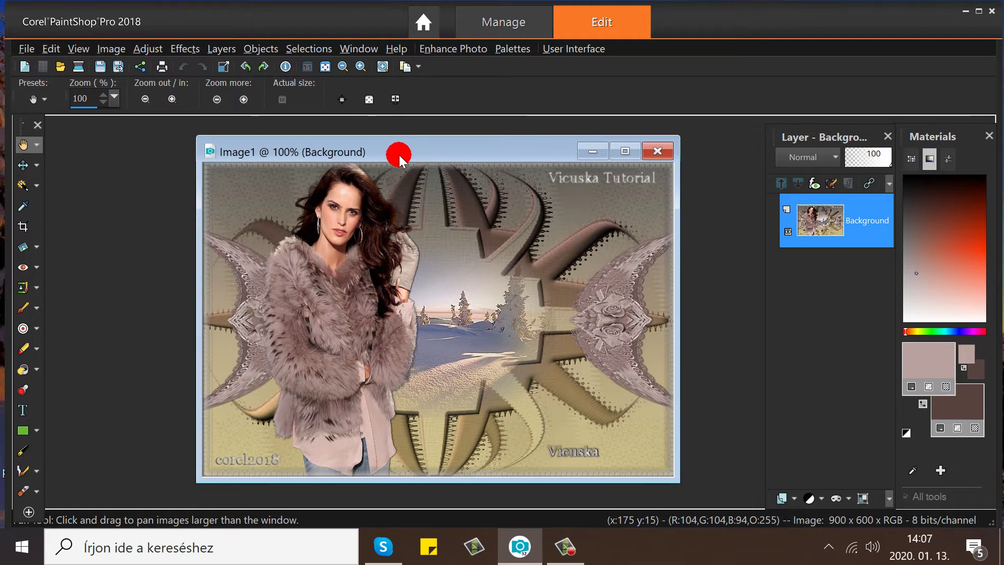
pyautogui.click(592, 151)
# Create a new 900 x 600 pixel image with a transparent raster background at RGB 8 bits/channel
pyautogui.click(25, 67)
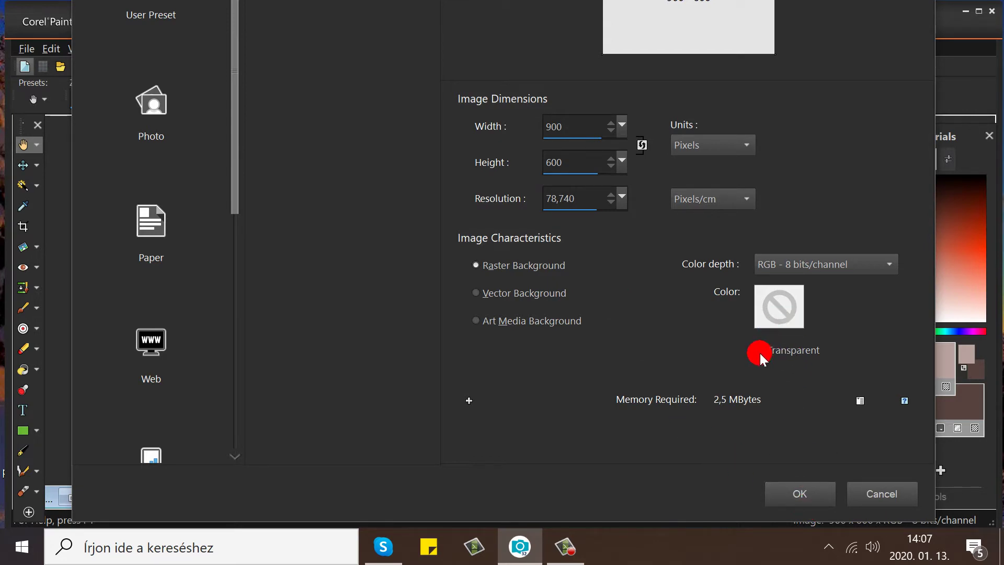
pyautogui.click(800, 496)
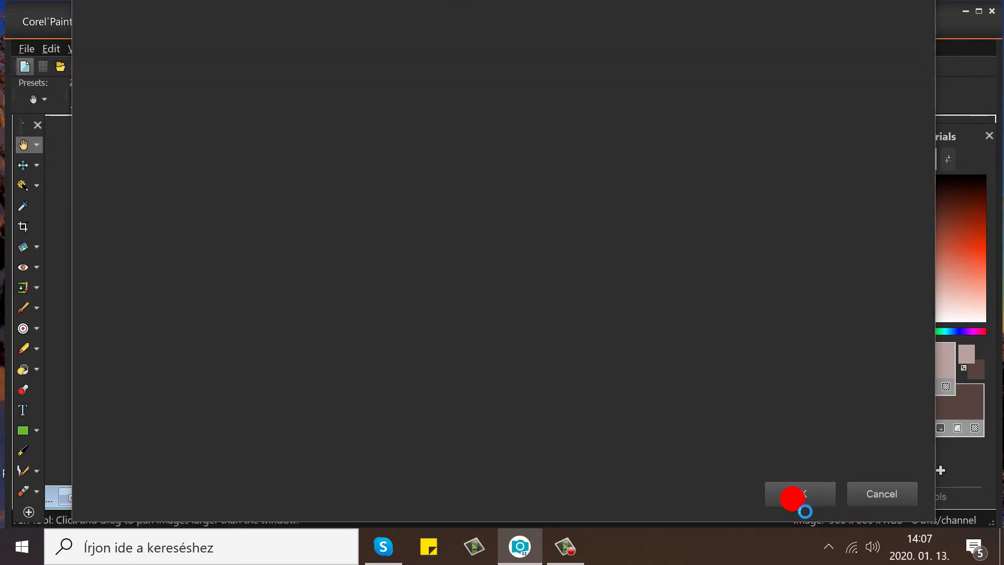
pyautogui.moveTo(237, 153); pyautogui.dragTo(388, 138)
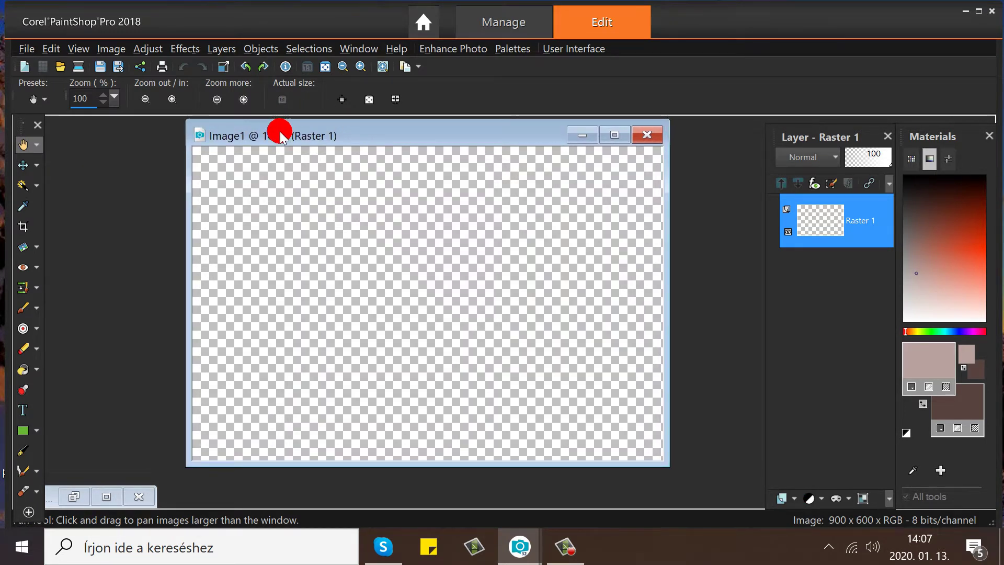
# Restore the sample image and set the foreground color to a light pinkish brown sampled from the fur coat
pyautogui.click(74, 497)
pyautogui.moveTo(370, 144); pyautogui.dragTo(405, 154)
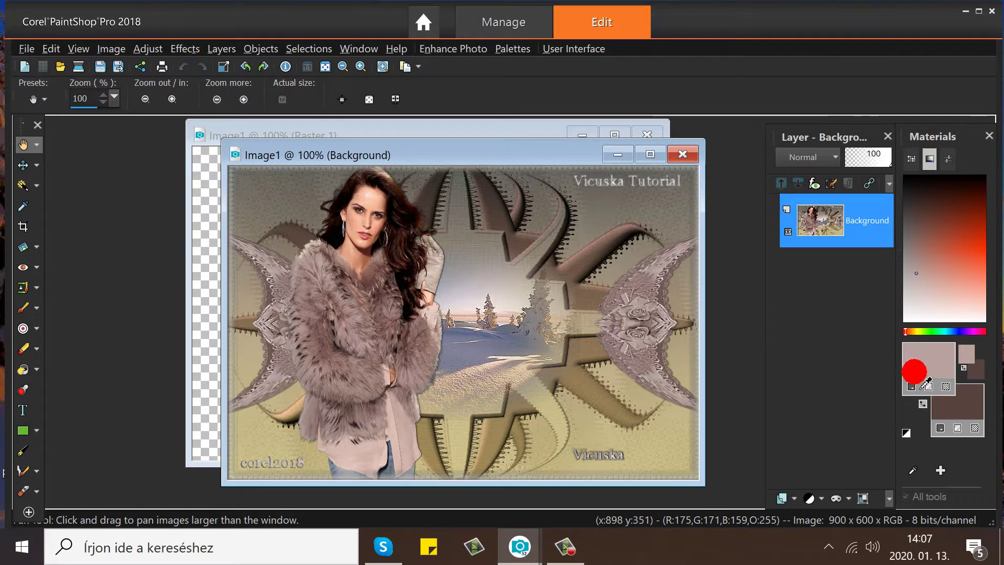
pyautogui.moveTo(475, 153); pyautogui.dragTo(296, 137)
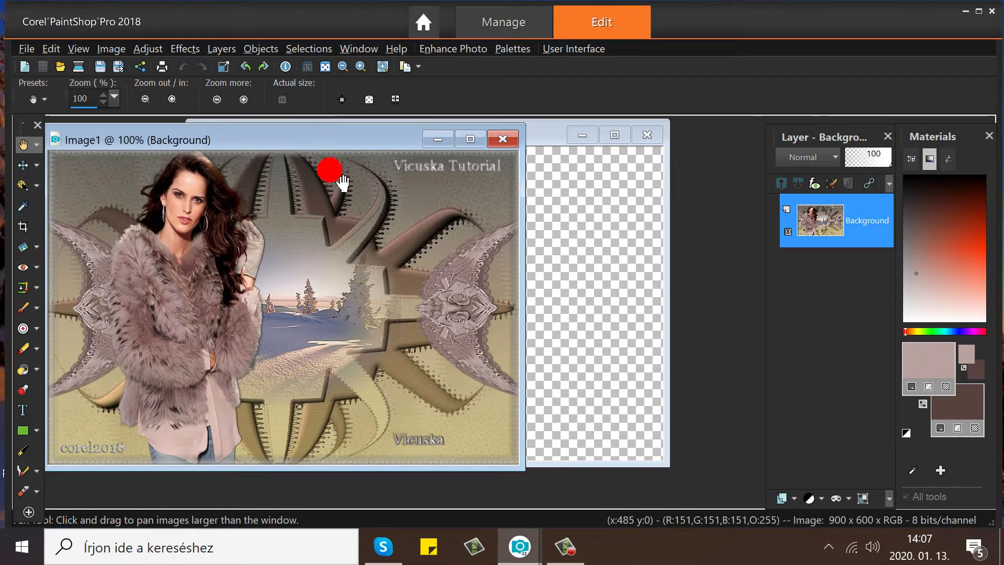
pyautogui.click(927, 360)
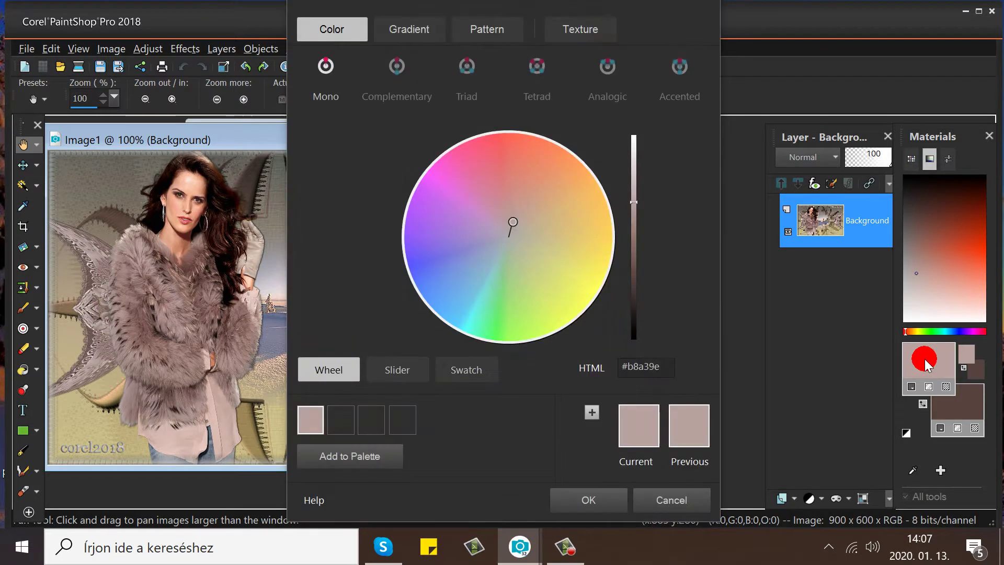
pyautogui.click(539, 10)
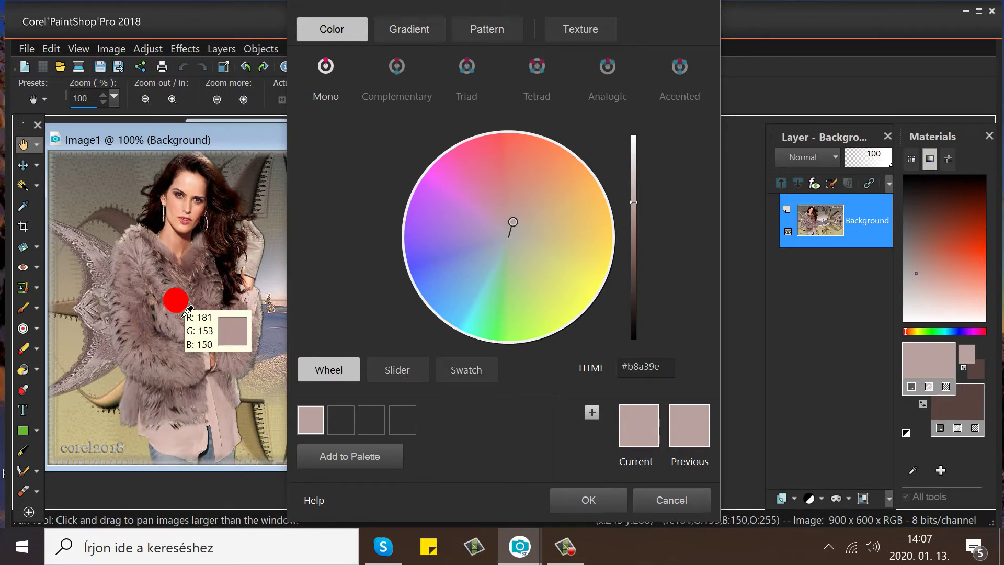
pyautogui.click(581, 501)
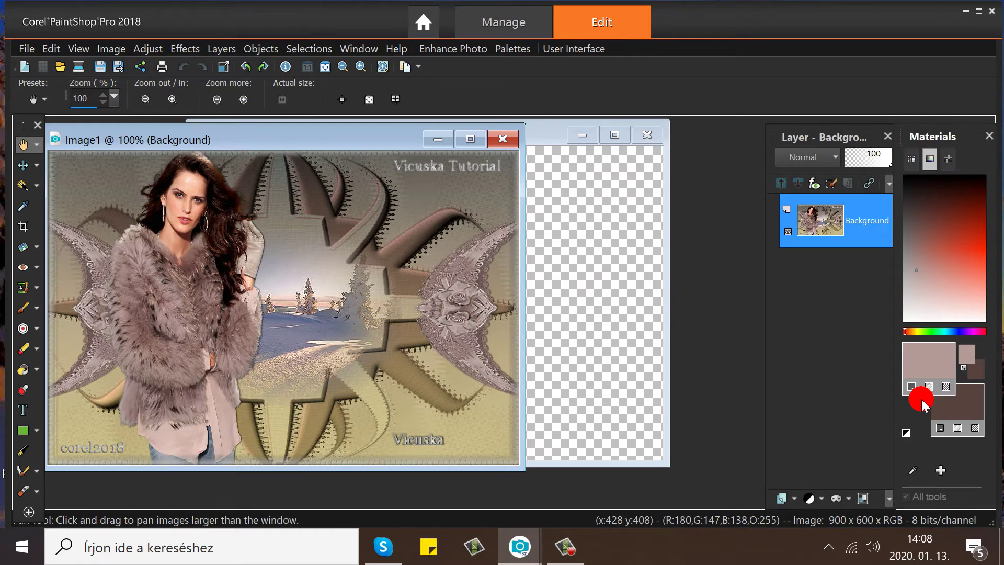
# Swap the foreground and background colors, then set the foreground to a darkened brown sampled from the coat, about RGB 100, 74, 72
pyautogui.click(922, 404)
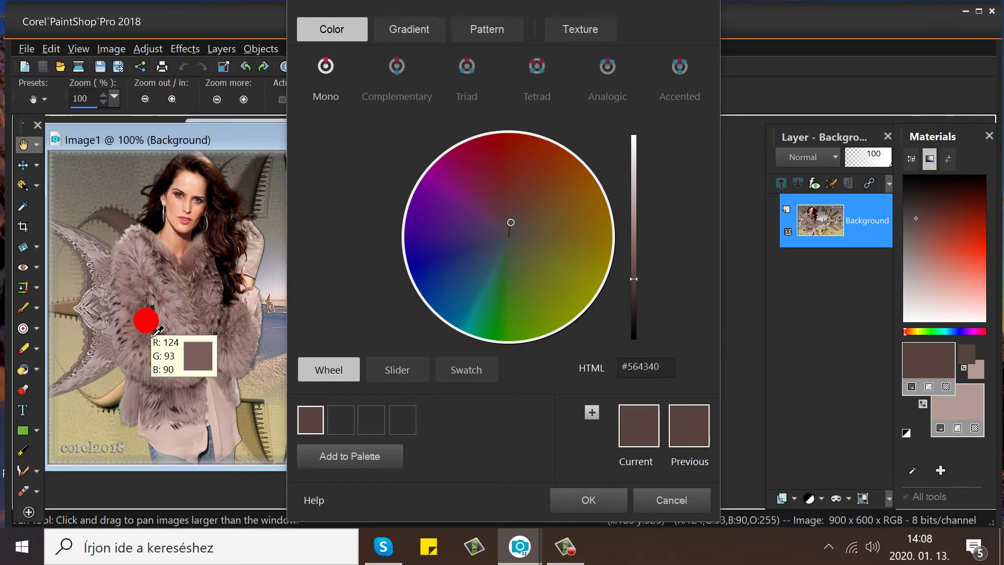
pyautogui.click(155, 331)
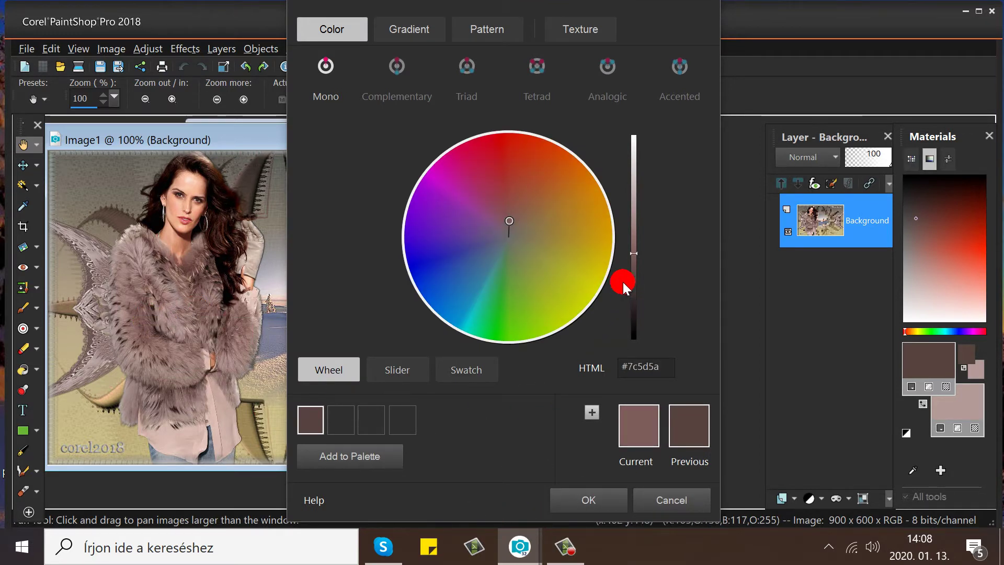
pyautogui.click(634, 269)
pyautogui.click(590, 493)
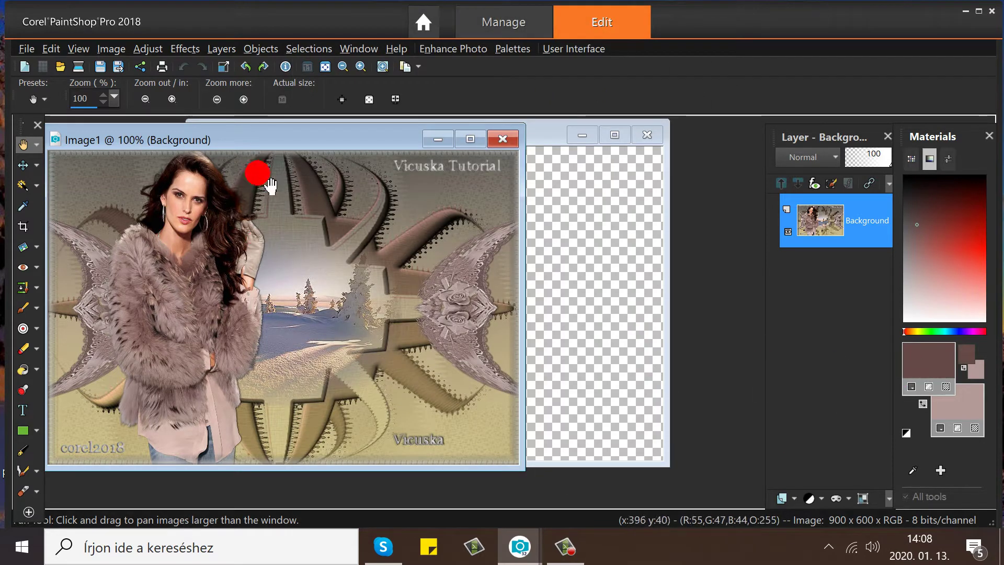
# Minimize the sample image and add a new raster layer with default settings to the transparent image
pyautogui.click(438, 138)
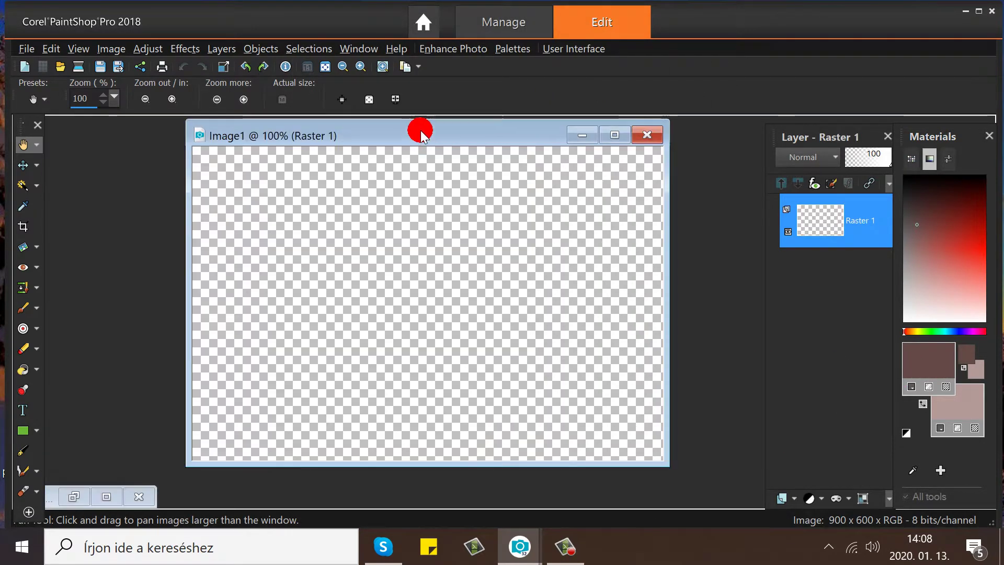
pyautogui.moveTo(420, 124)
pyautogui.mouseDown()
pyautogui.moveTo(429, 137)
pyautogui.moveTo(406, 130)
pyautogui.mouseUp()
pyautogui.click(219, 47)
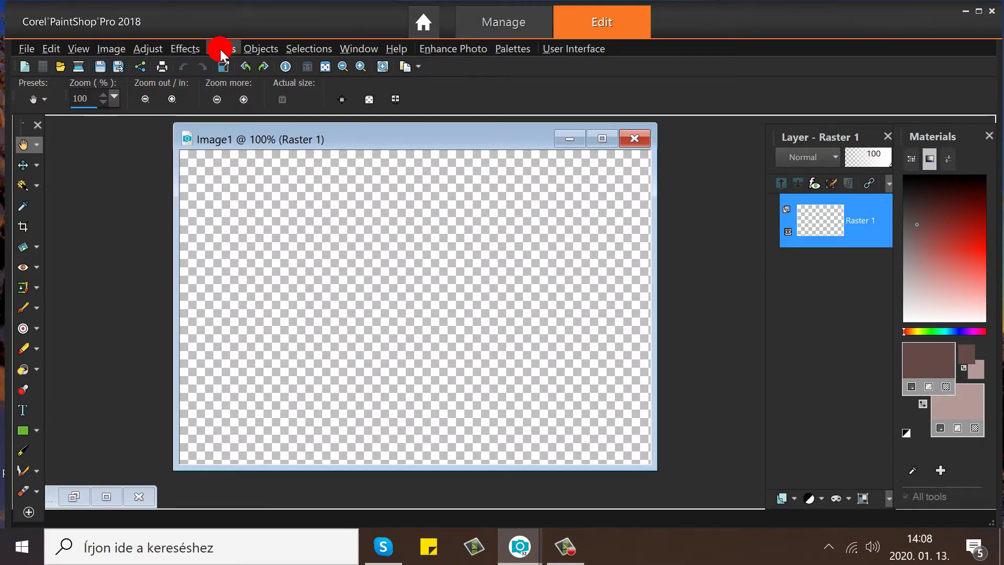
pyautogui.click(297, 67)
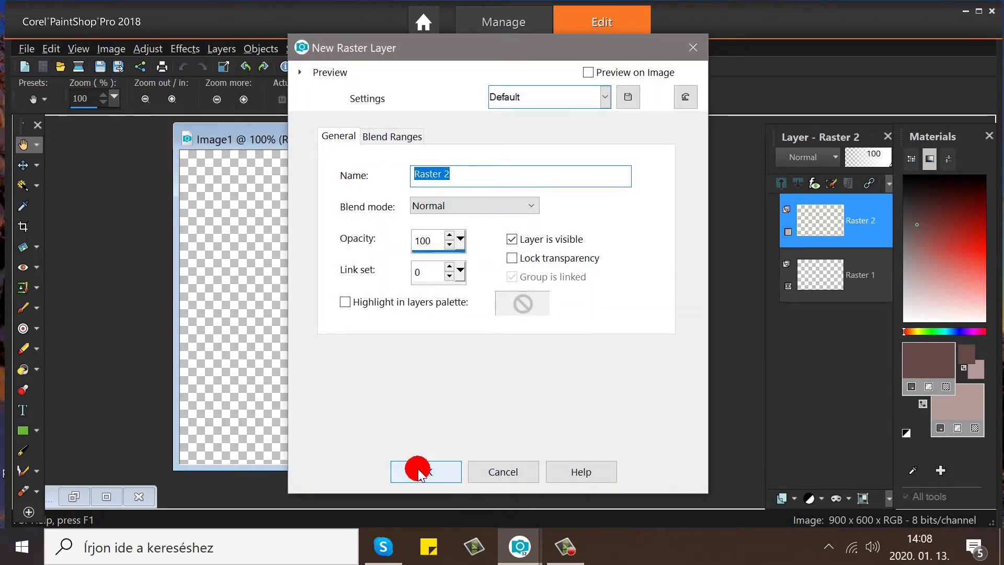
pyautogui.click(418, 470)
pyautogui.moveTo(361, 135); pyautogui.dragTo(400, 155)
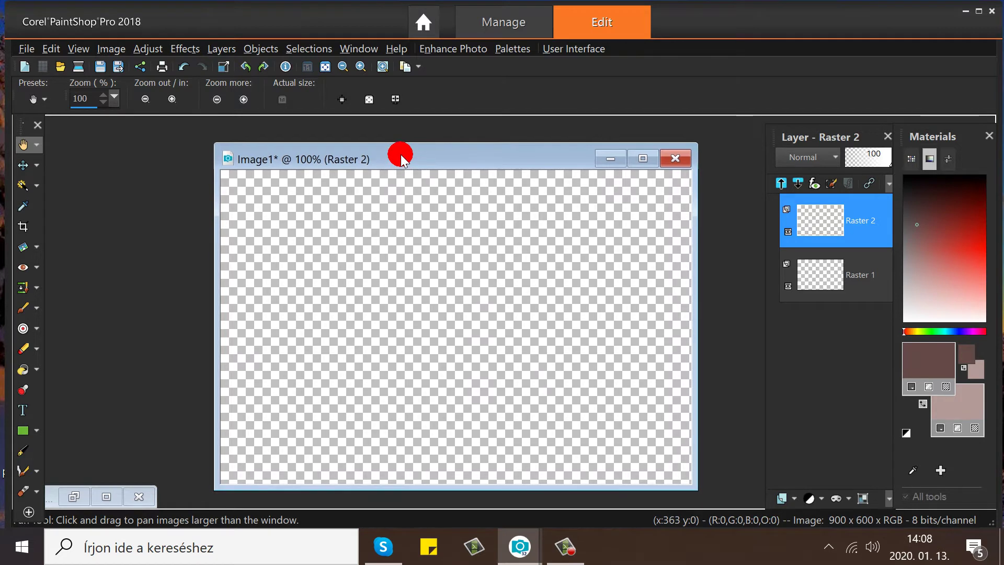
# Duplicate the Raster 2 layer
pyautogui.click(225, 48)
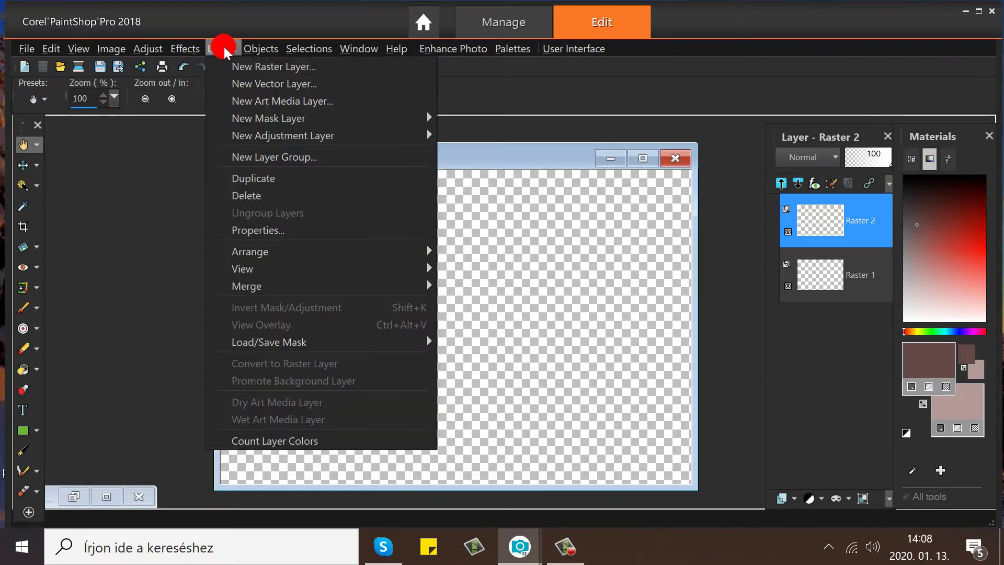
pyautogui.click(251, 181)
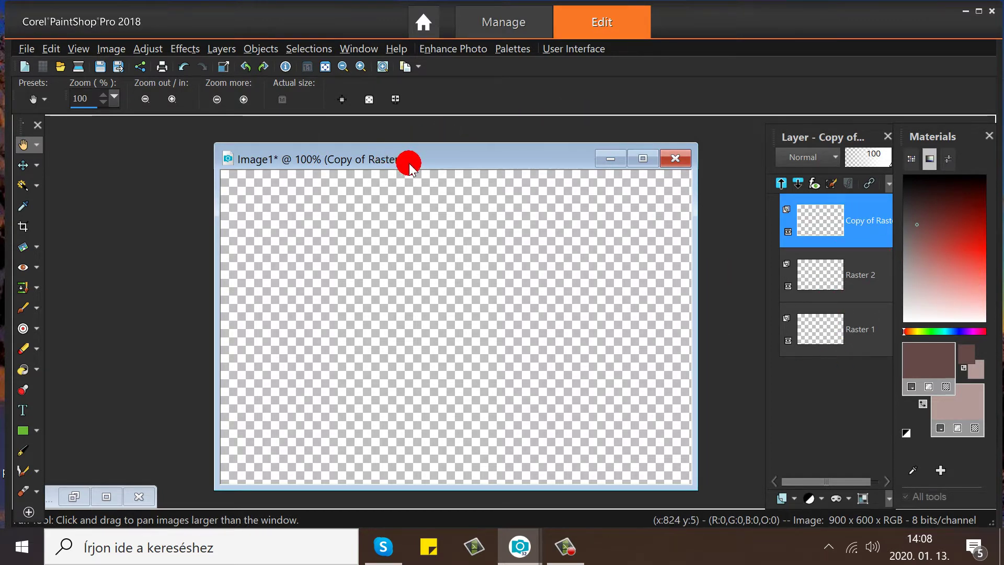
pyautogui.moveTo(408, 163); pyautogui.dragTo(391, 143)
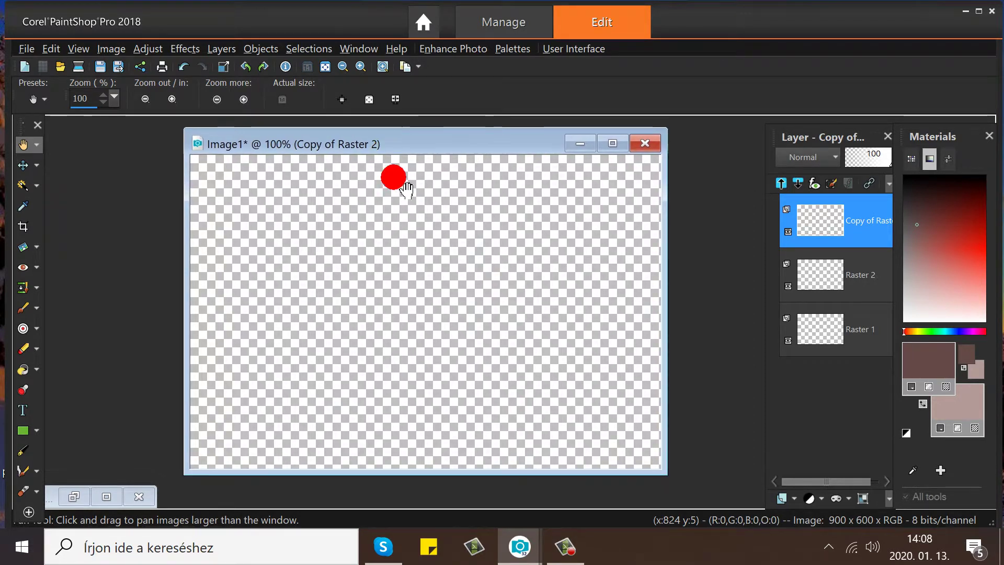
# Flood-fill the Raster 1 layer with the dark foreground color and the Raster 2 layer with the light background color
pyautogui.click(817, 326)
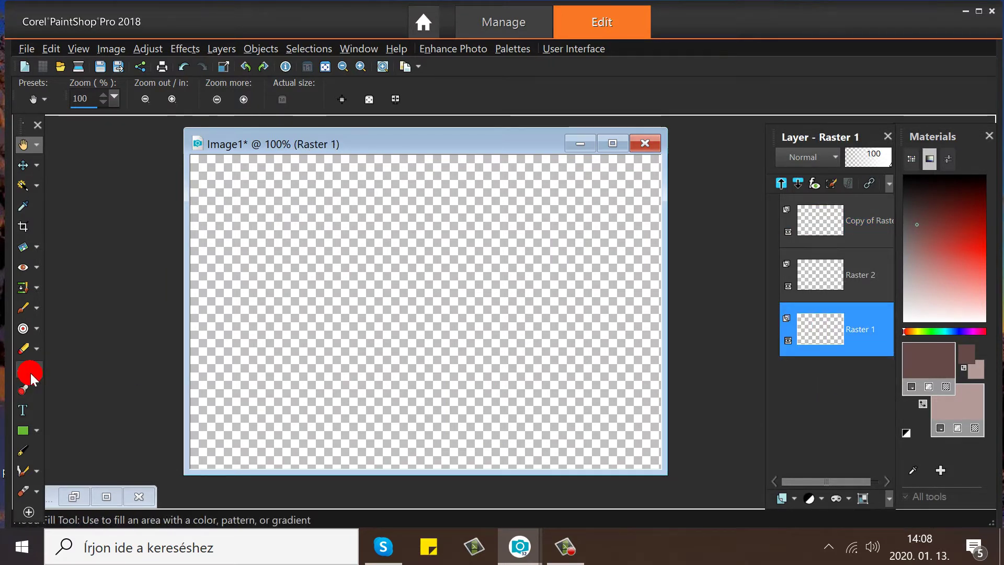
pyautogui.click(30, 372)
pyautogui.click(47, 391)
pyautogui.click(348, 287)
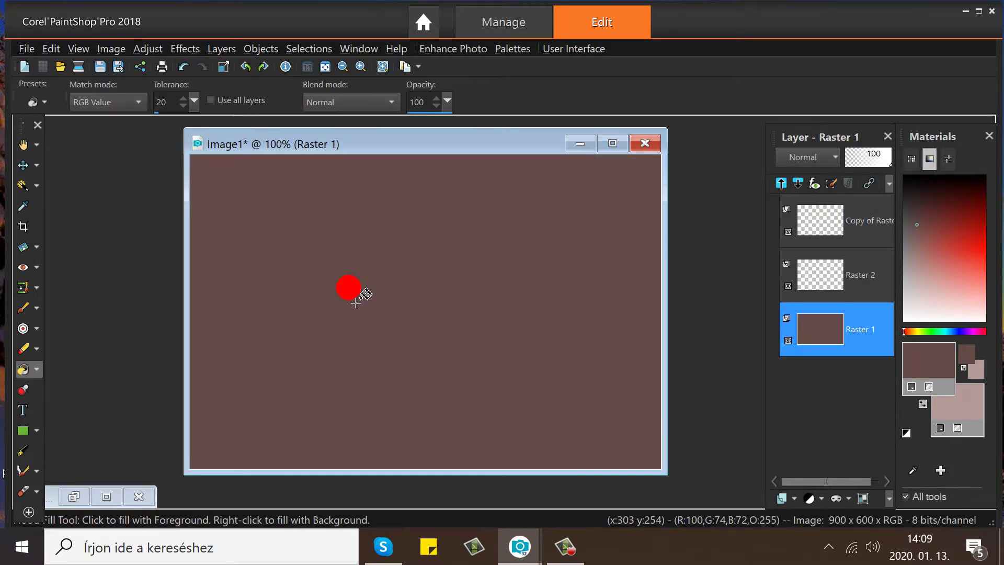
pyautogui.click(853, 298)
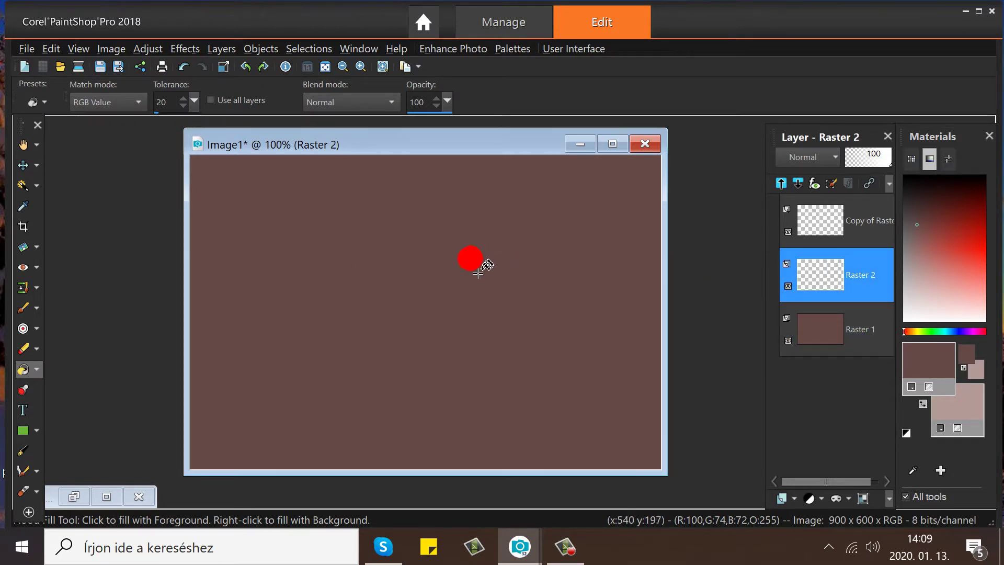
pyautogui.rightClick(439, 266)
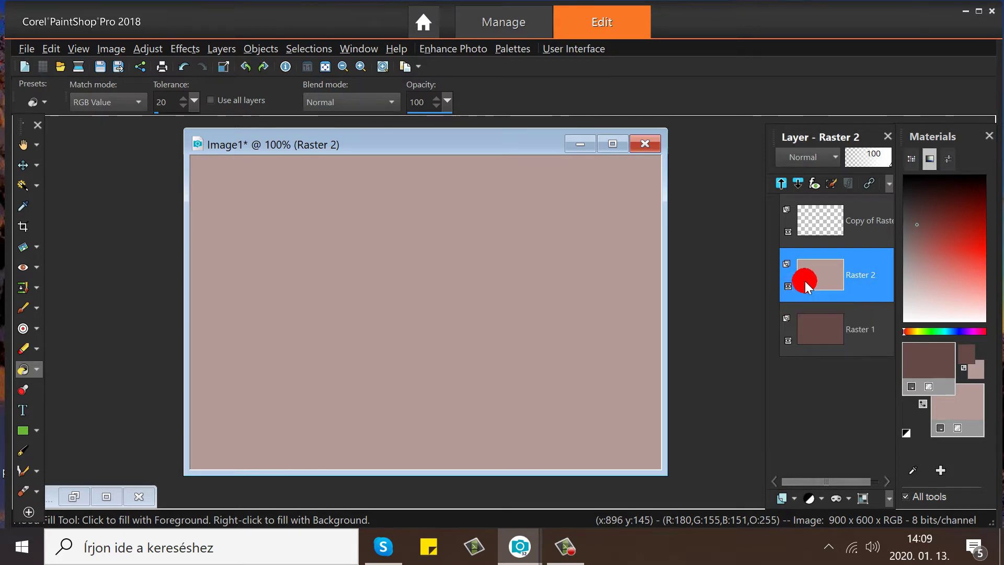
# Load the diagonal-stripe mask from disk onto Raster 2, using source luminance, fit to canvas, inverted transparency and hide all mask
pyautogui.click(228, 49)
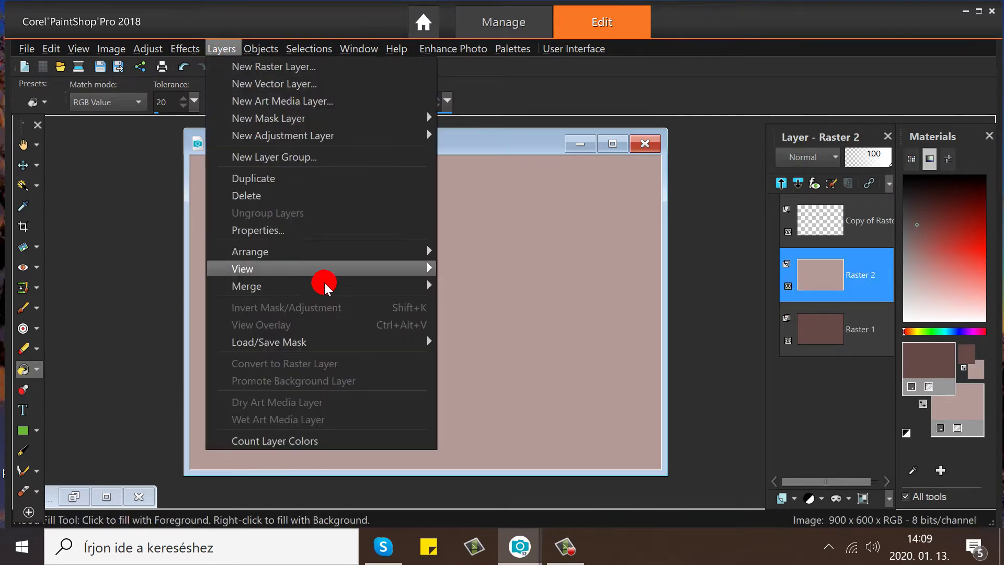
pyautogui.moveTo(321, 336)
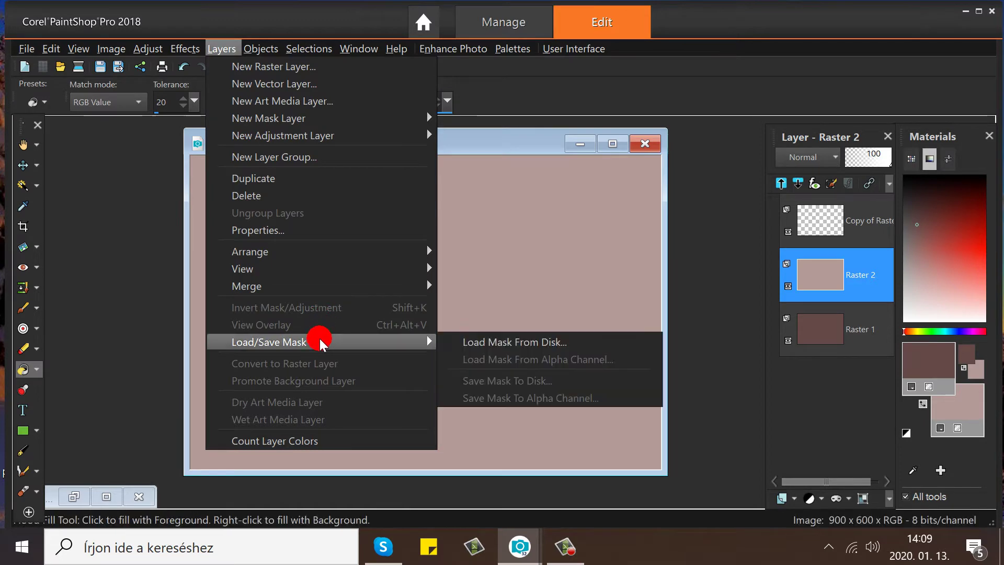
pyautogui.click(478, 341)
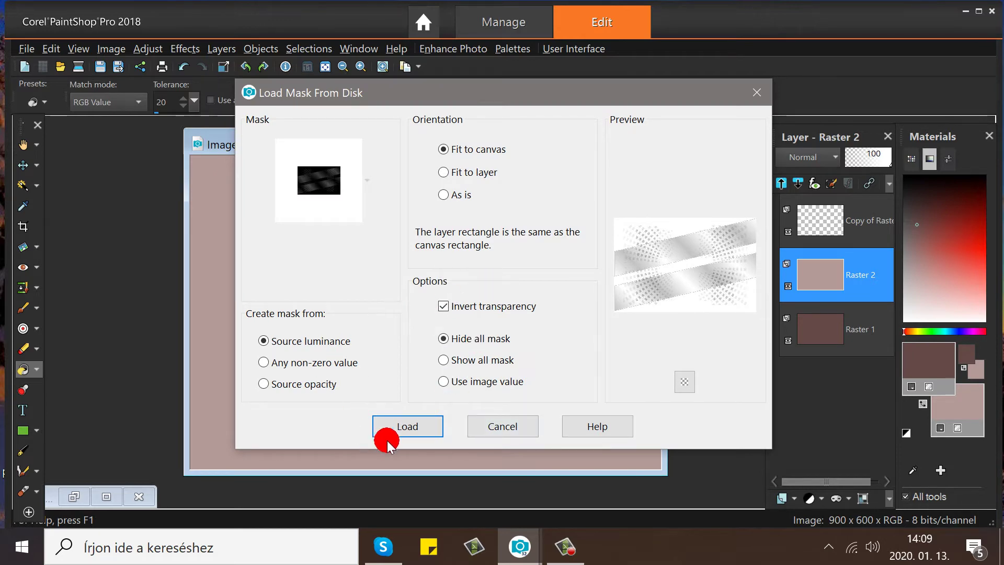
pyautogui.click(406, 428)
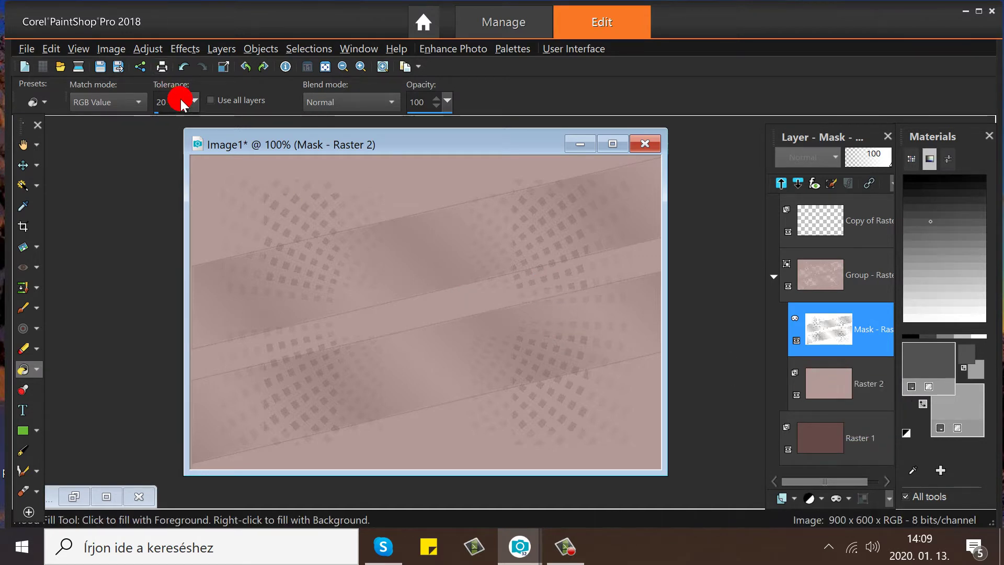
# Merge the masked Raster 2 group into a single layer
pyautogui.rightClick(826, 275)
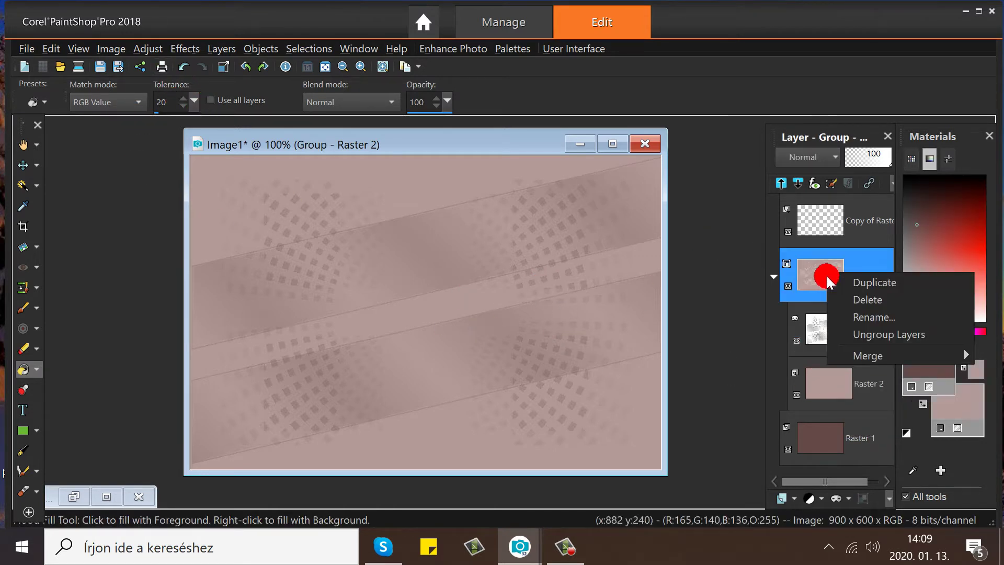
pyautogui.moveTo(849, 356)
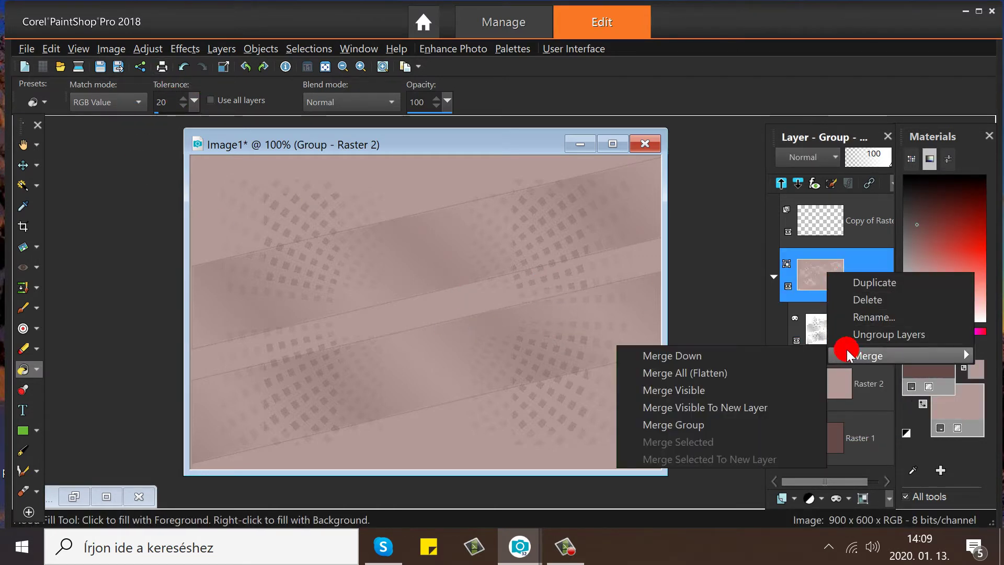
pyautogui.click(682, 424)
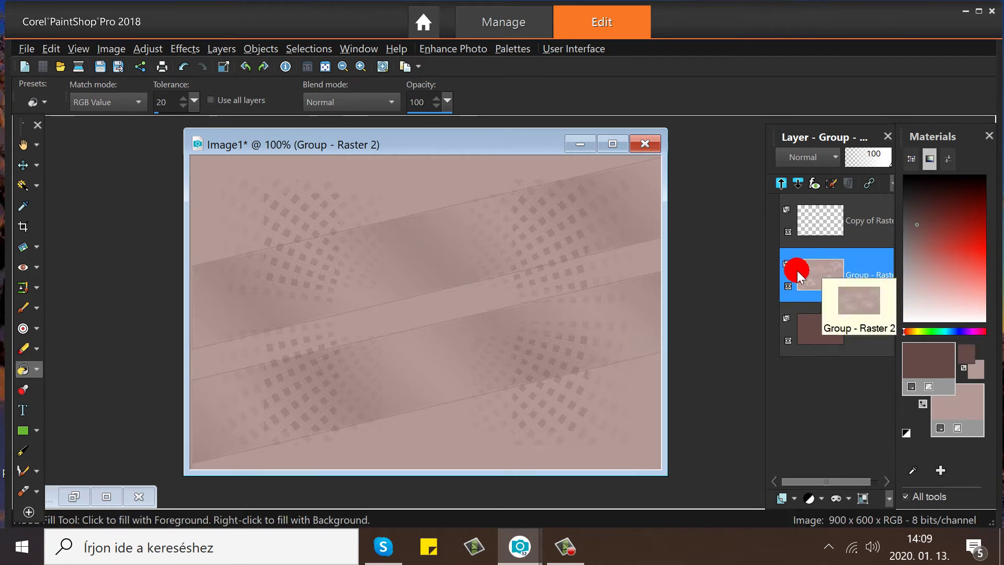
pyautogui.moveTo(804, 281)
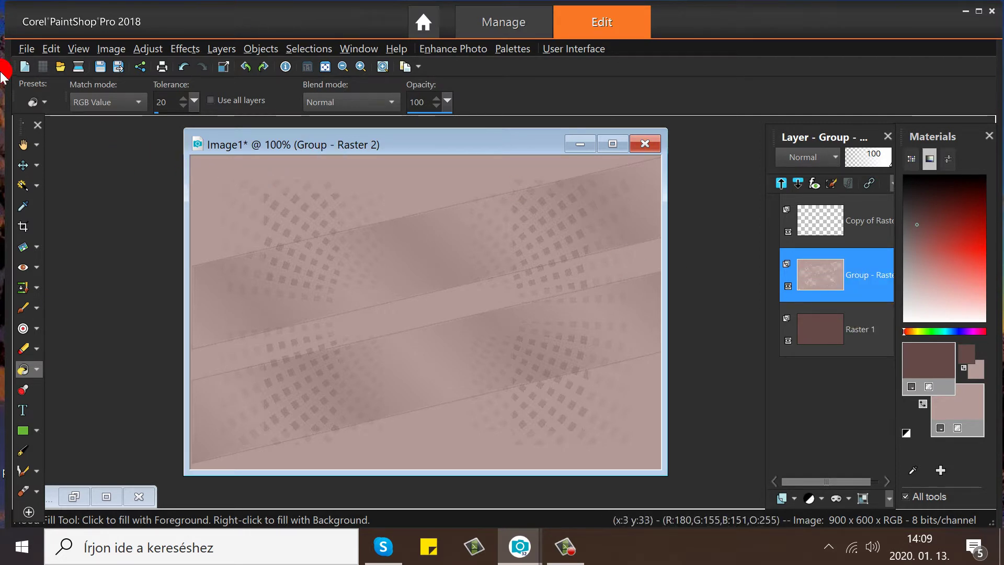
# Rotate the merged mask layer to about 269.7 degrees with the Pick tool and move it to position X 400, Y -129
pyautogui.click(36, 165)
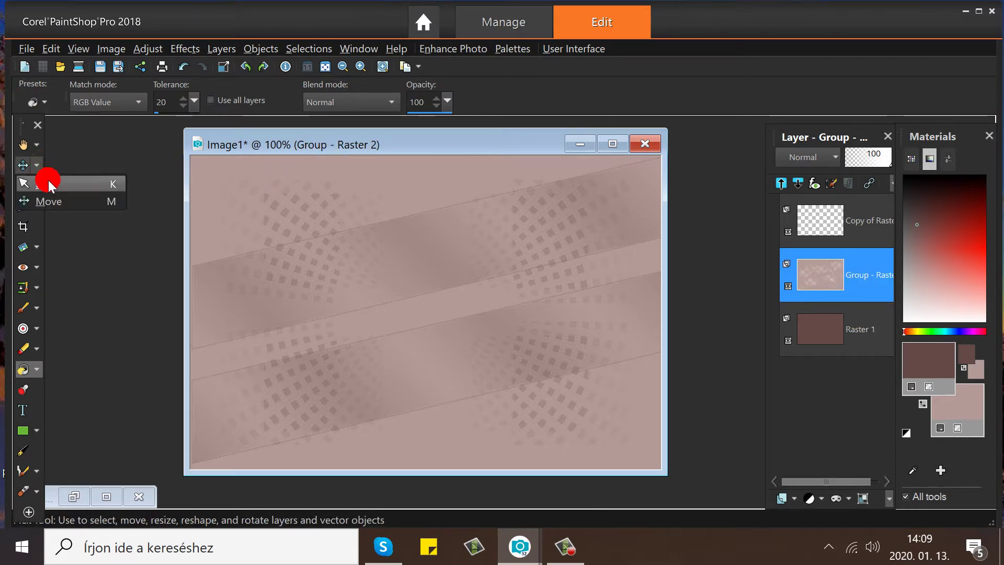
pyautogui.click(48, 184)
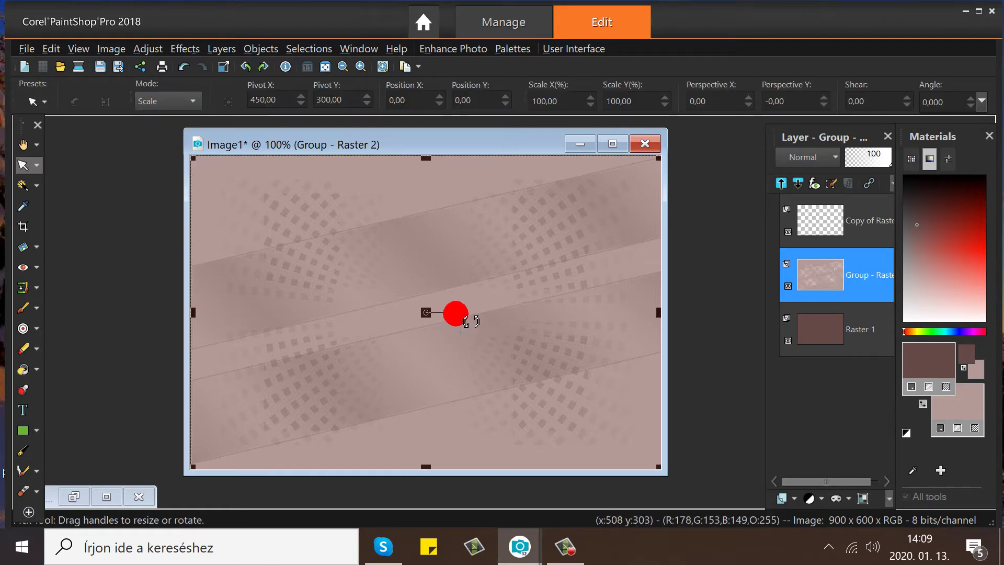
pyautogui.moveTo(456, 313)
pyautogui.mouseDown()
pyautogui.moveTo(446, 278)
pyautogui.moveTo(419, 262)
pyautogui.moveTo(439, 275)
pyautogui.moveTo(489, 264)
pyautogui.moveTo(614, 271)
pyautogui.moveTo(410, 277)
pyautogui.moveTo(13, 17)
pyautogui.moveTo(454, 237)
pyautogui.mouseUp()
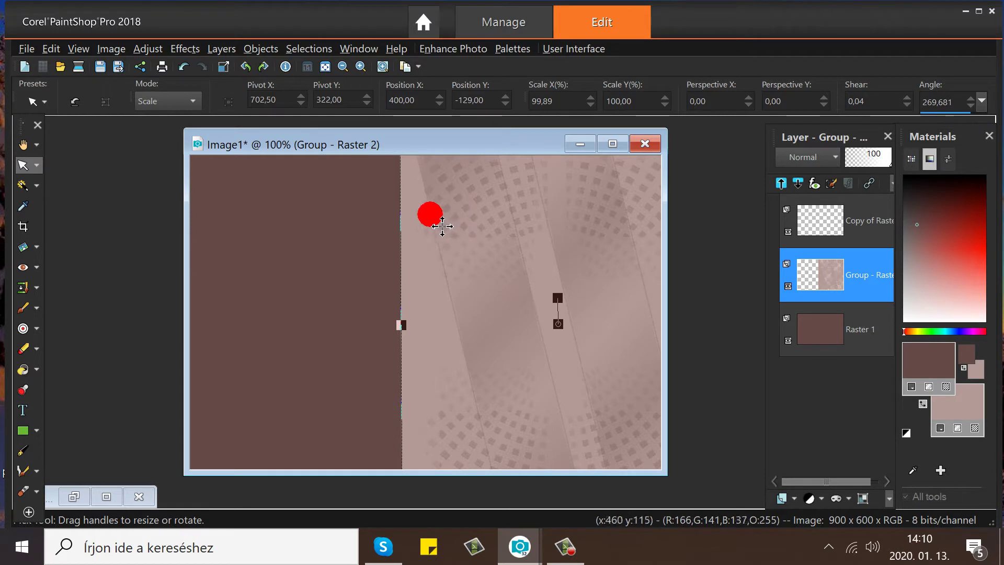
# Deselect the Pick tool in favour of Pan and duplicate the rotated Group - Raster 2 layer
pyautogui.click(36, 145)
pyautogui.click(45, 163)
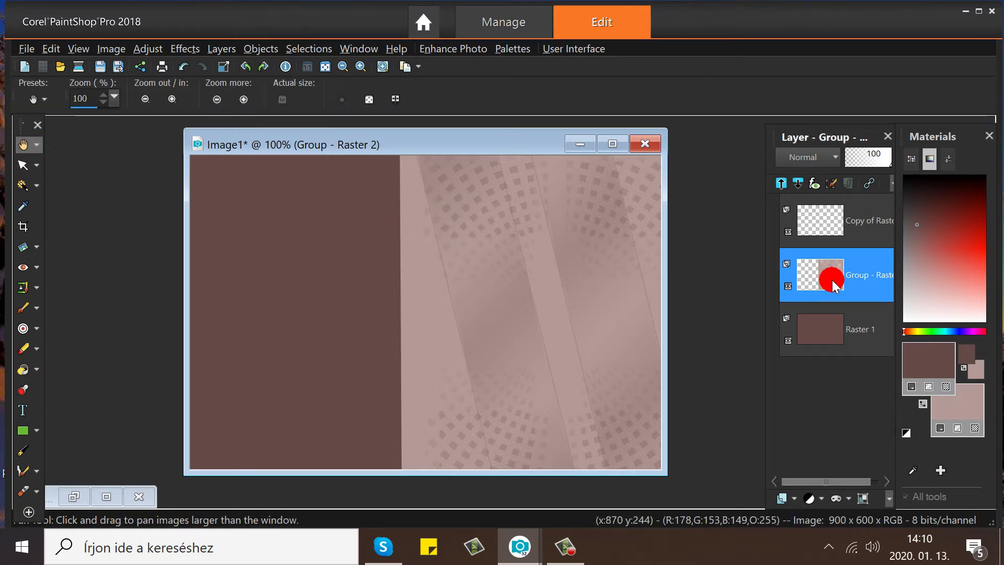
pyautogui.click(849, 273)
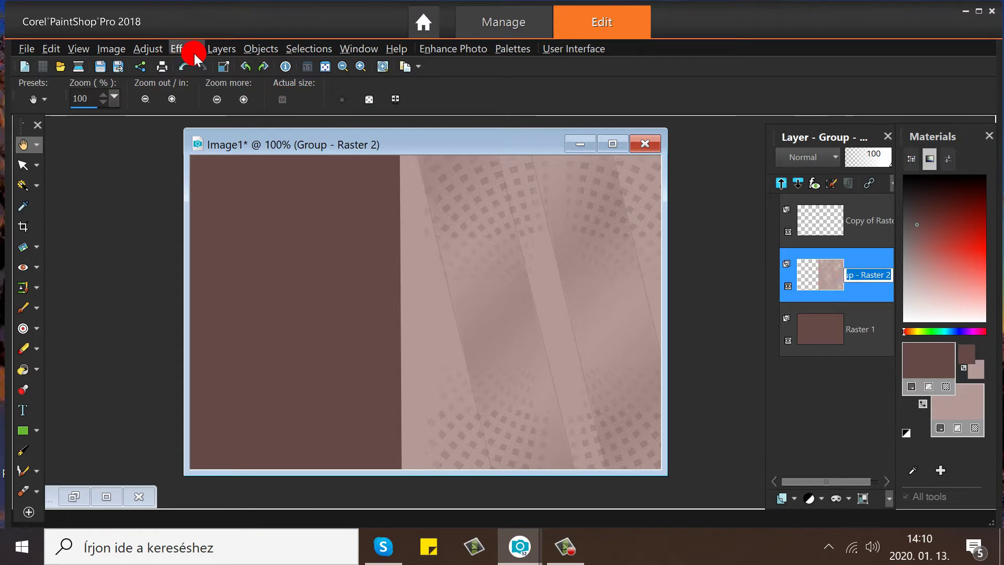
pyautogui.click(217, 50)
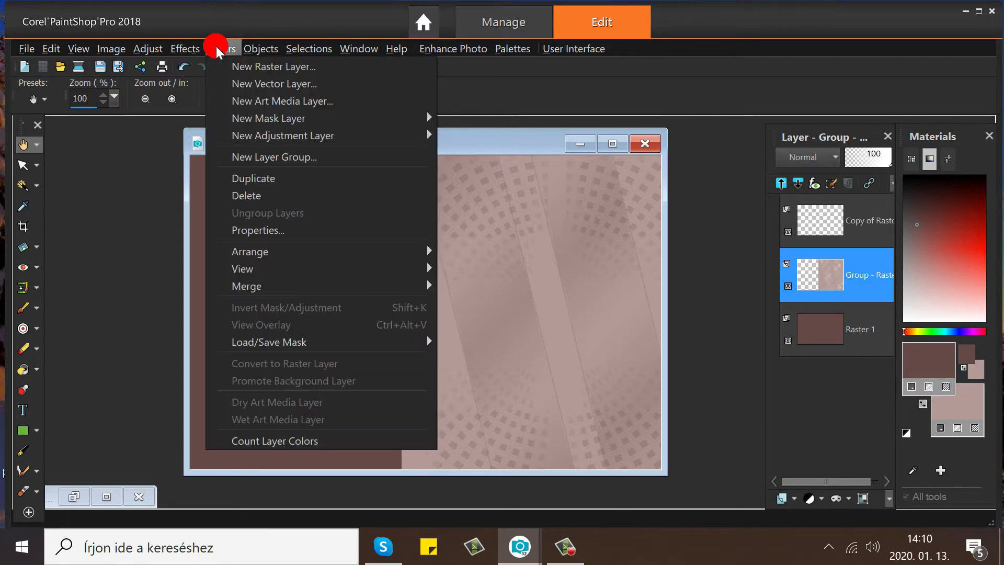
pyautogui.click(292, 177)
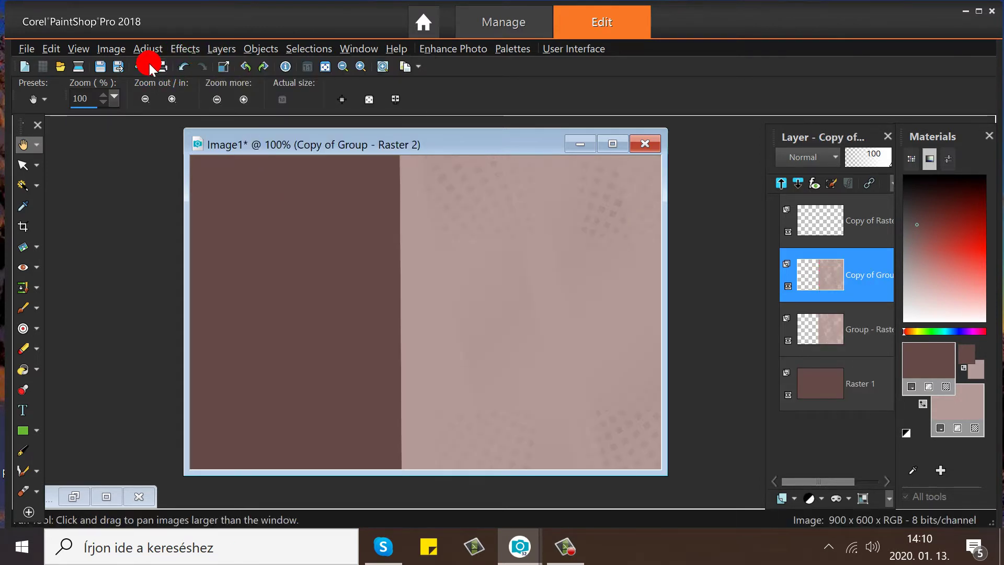
# Mirror the duplicated stripe layer horizontally and merge it down onto the original Group - Raster 2 layer
pyautogui.click(118, 52)
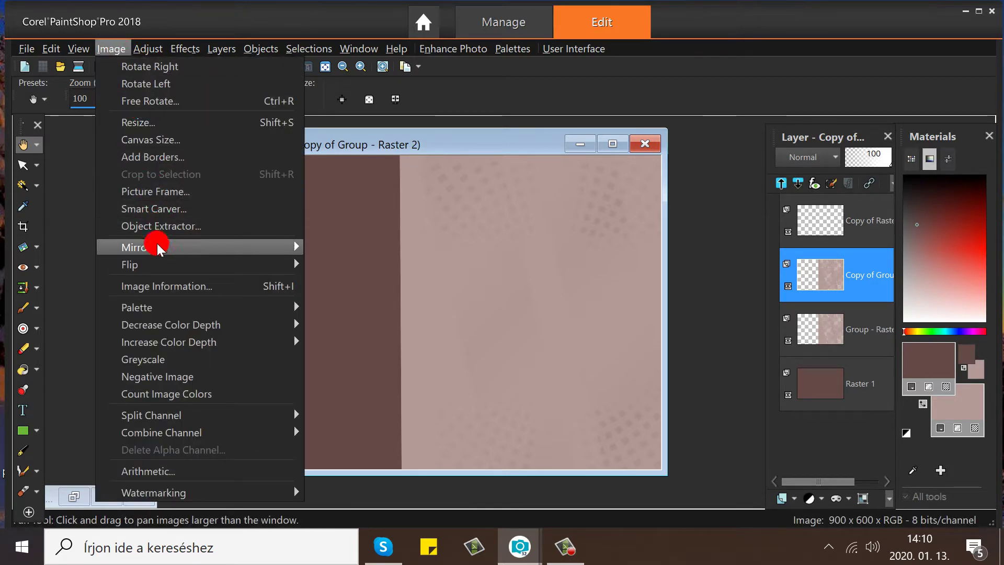
pyautogui.moveTo(157, 247)
pyautogui.click(335, 245)
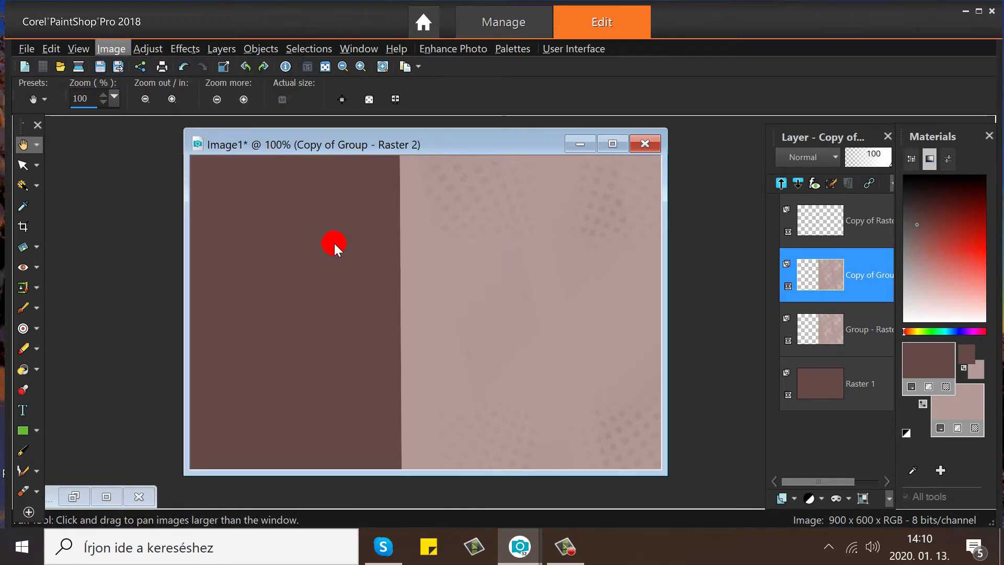
pyautogui.click(122, 327)
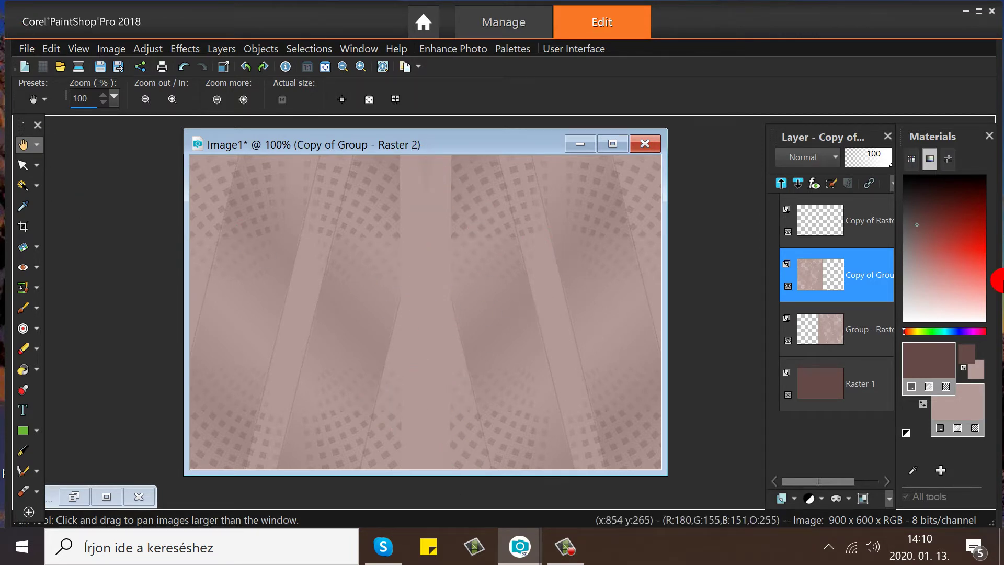
pyautogui.rightClick(847, 266)
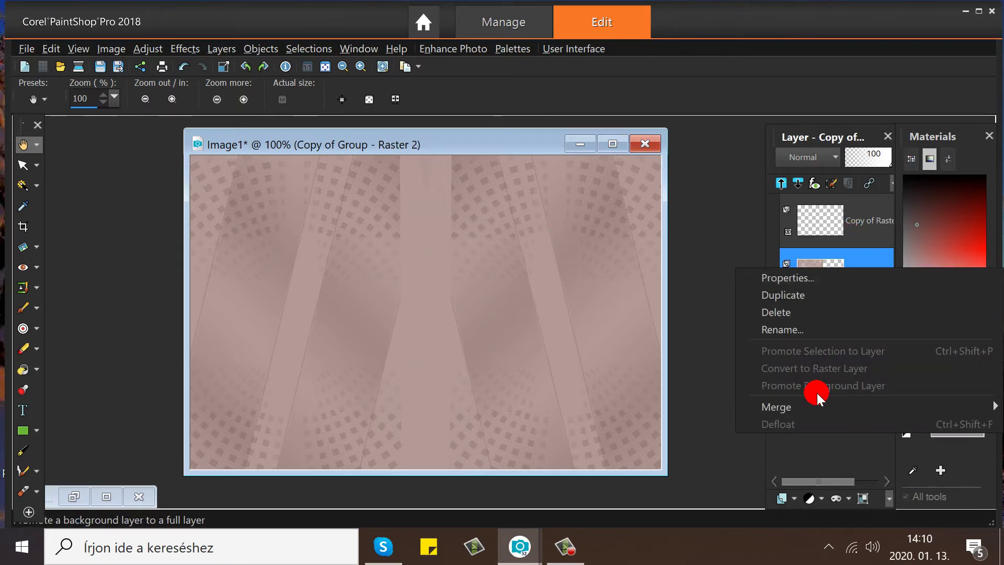
pyautogui.moveTo(807, 408)
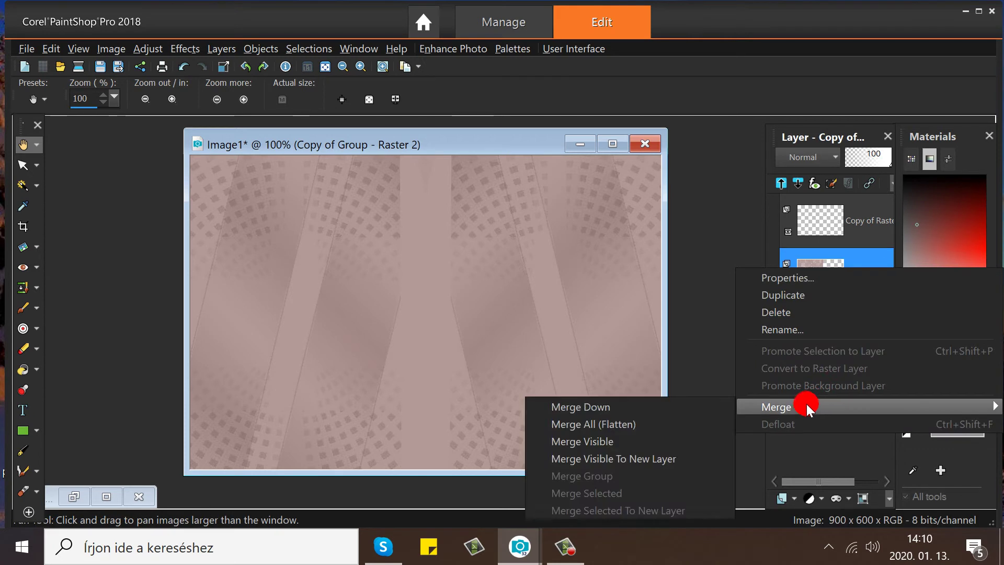
pyautogui.click(713, 406)
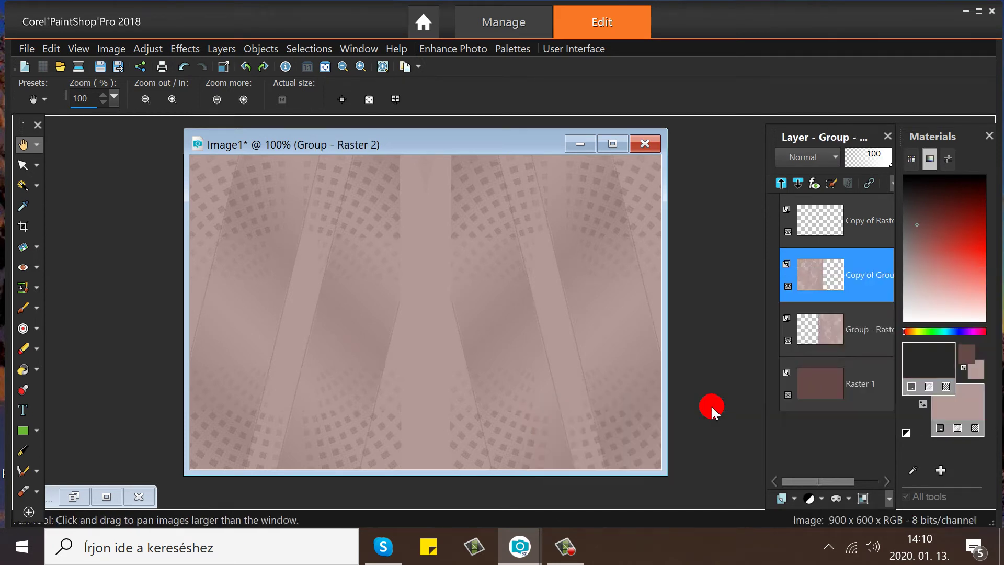
# Apply the Enhance edge effect to the merged pattern layer
pyautogui.click(178, 49)
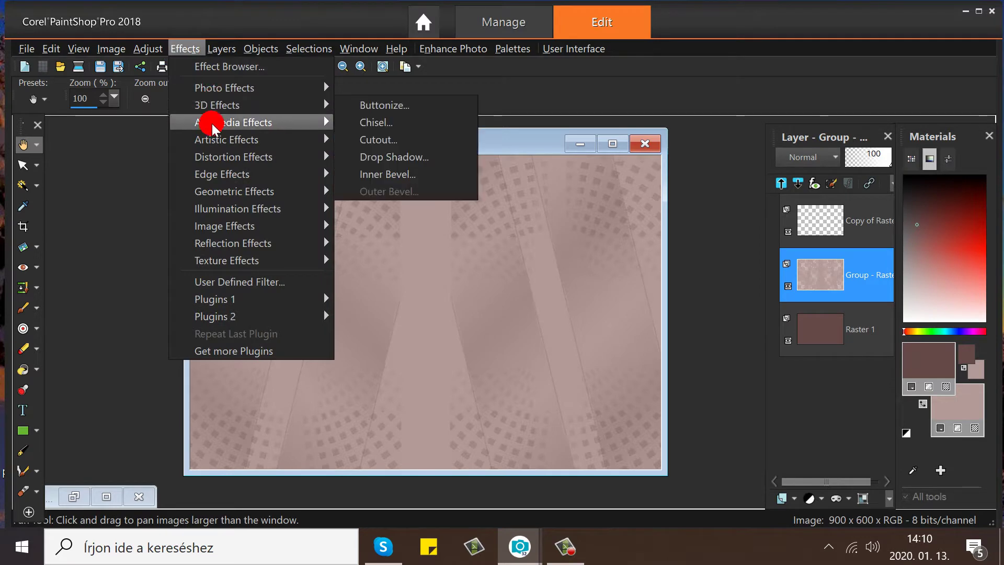
pyautogui.moveTo(209, 180)
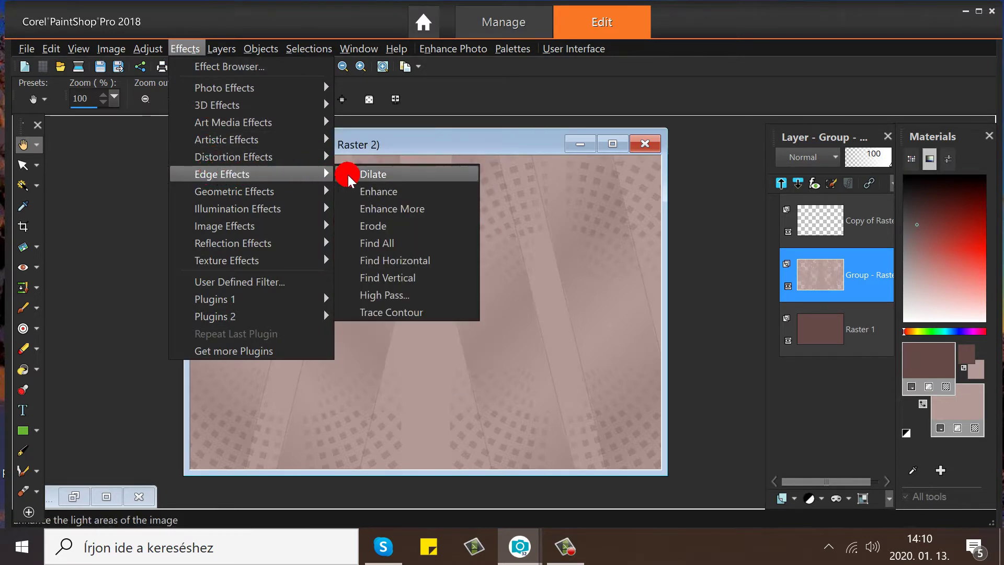
pyautogui.click(361, 192)
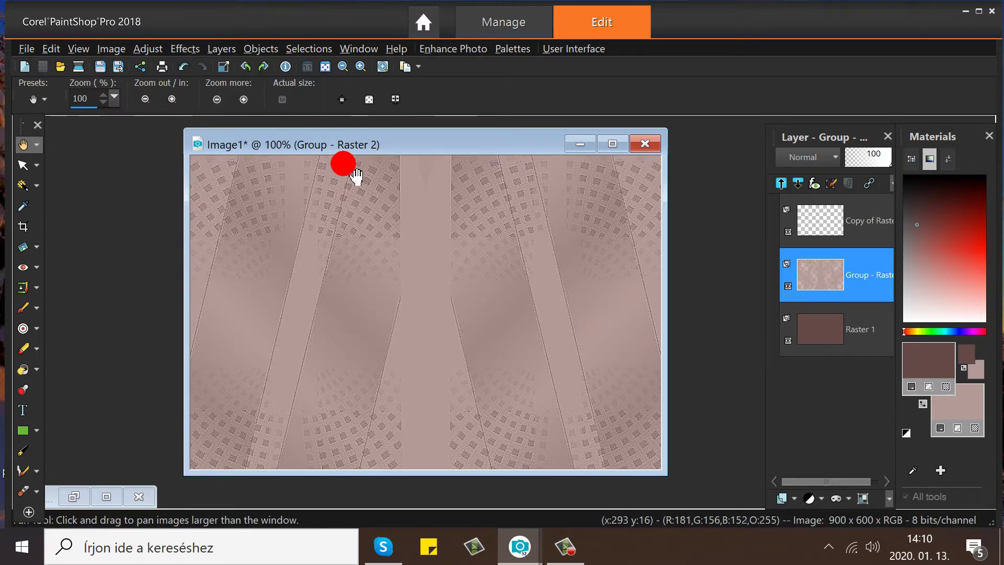
pyautogui.moveTo(394, 147); pyautogui.dragTo(383, 152)
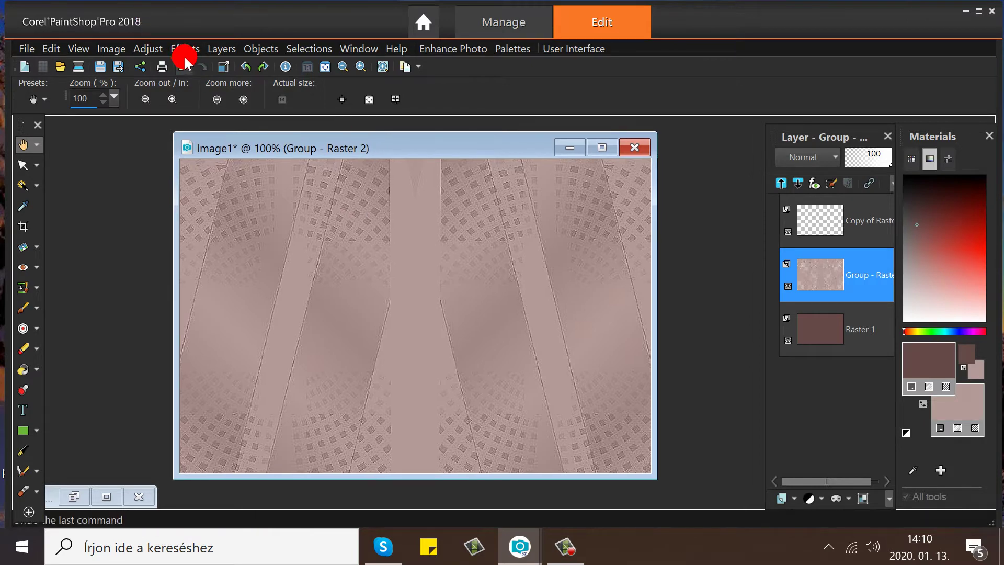
# Sharpen the merged pattern layer once with the standard Sharpen adjustment
pyautogui.click(147, 48)
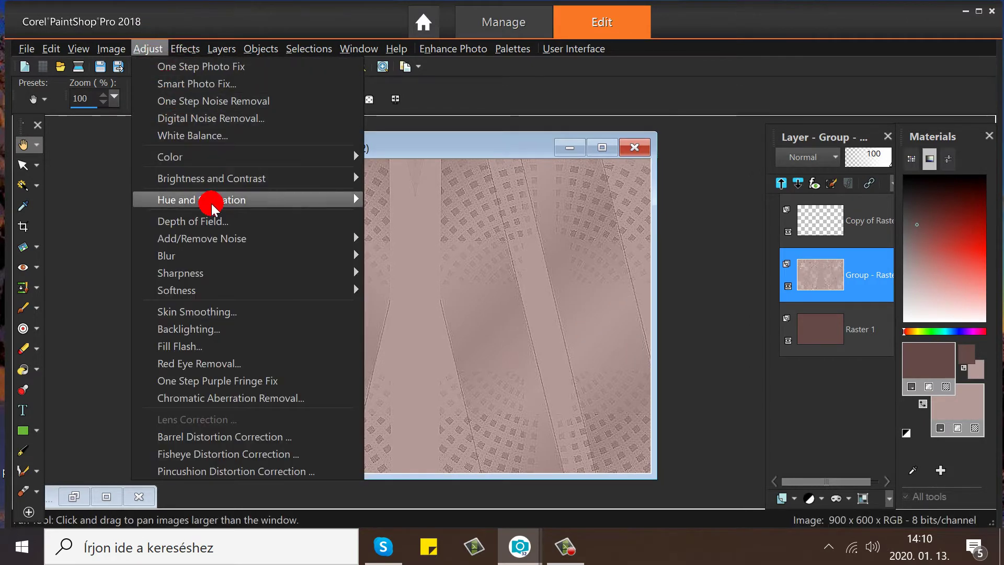
pyautogui.moveTo(208, 271)
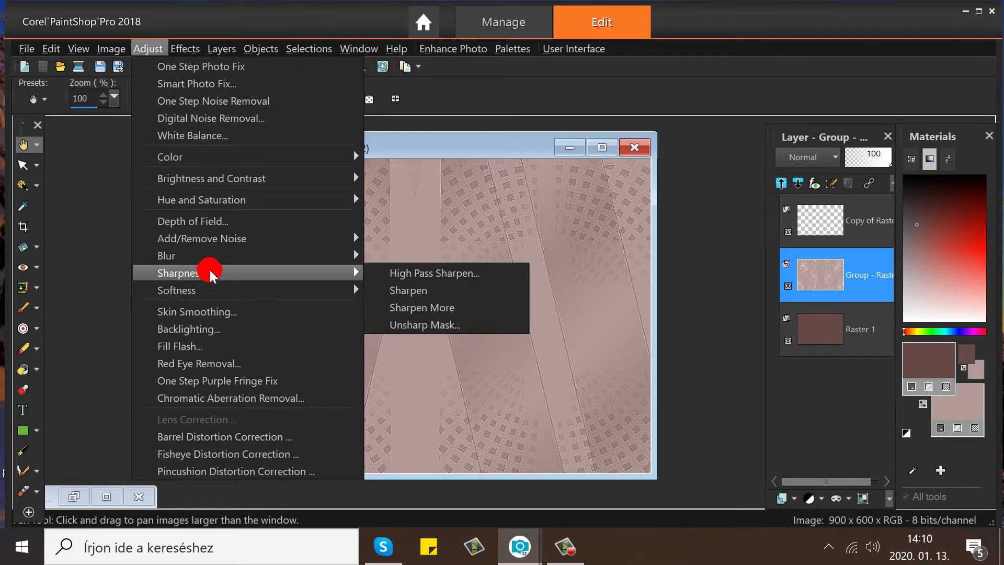
pyautogui.click(407, 292)
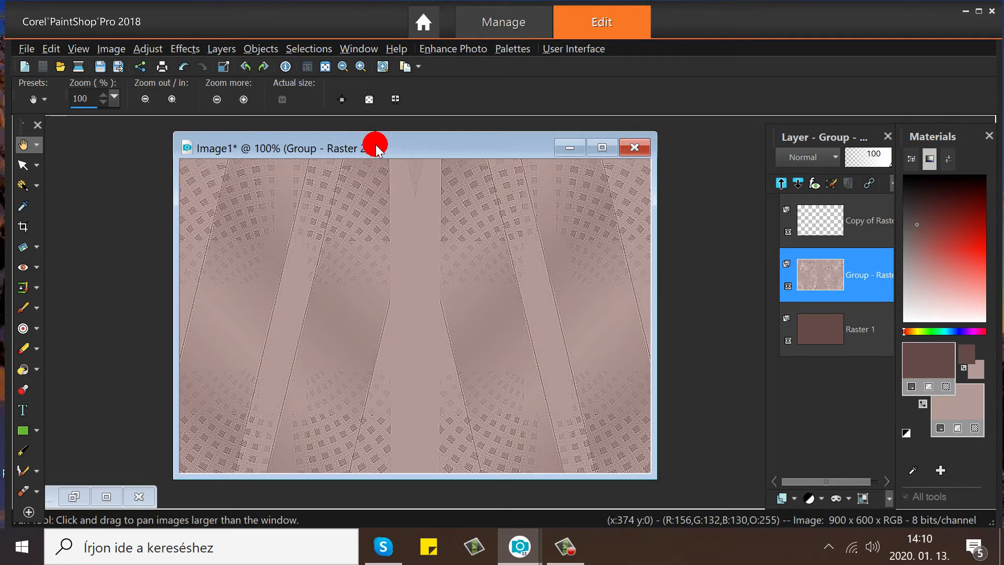
pyautogui.moveTo(375, 144)
pyautogui.mouseDown()
pyautogui.moveTo(377, 128)
pyautogui.moveTo(358, 139)
pyautogui.moveTo(174, 148)
pyautogui.moveTo(403, 130)
pyautogui.moveTo(421, 147)
pyautogui.mouseUp()
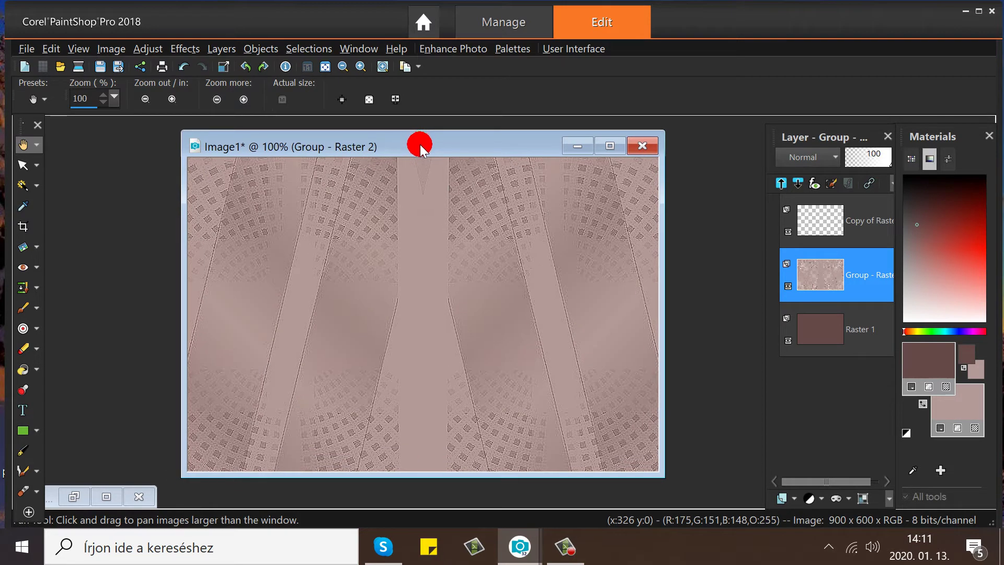
# On the empty Copy of Raster 2 layer, load the starburst selection from disk using source luminance and Replace selection
pyautogui.moveTo(798, 215); pyautogui.dragTo(821, 225)
pyautogui.click(822, 224)
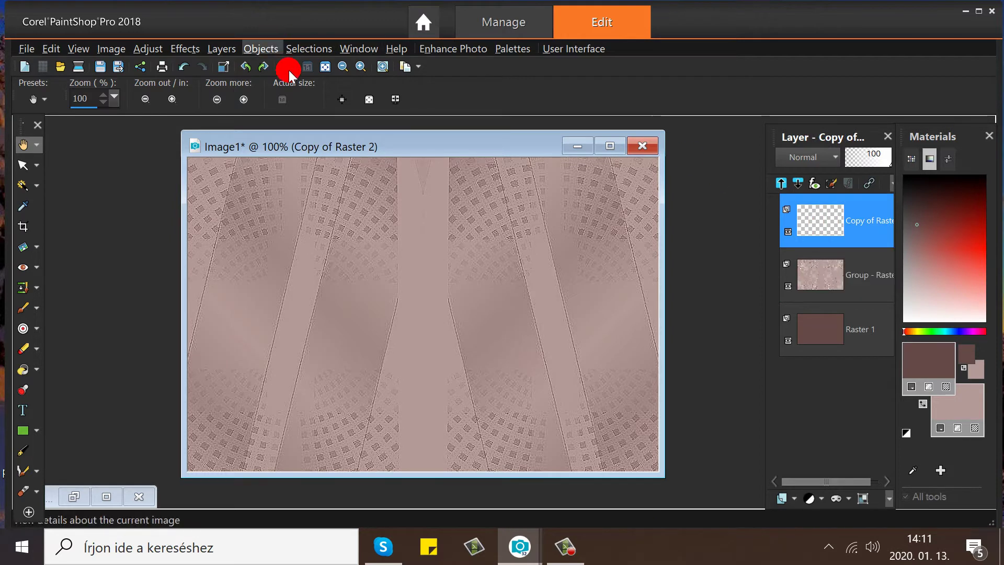
pyautogui.moveTo(406, 147); pyautogui.dragTo(403, 136)
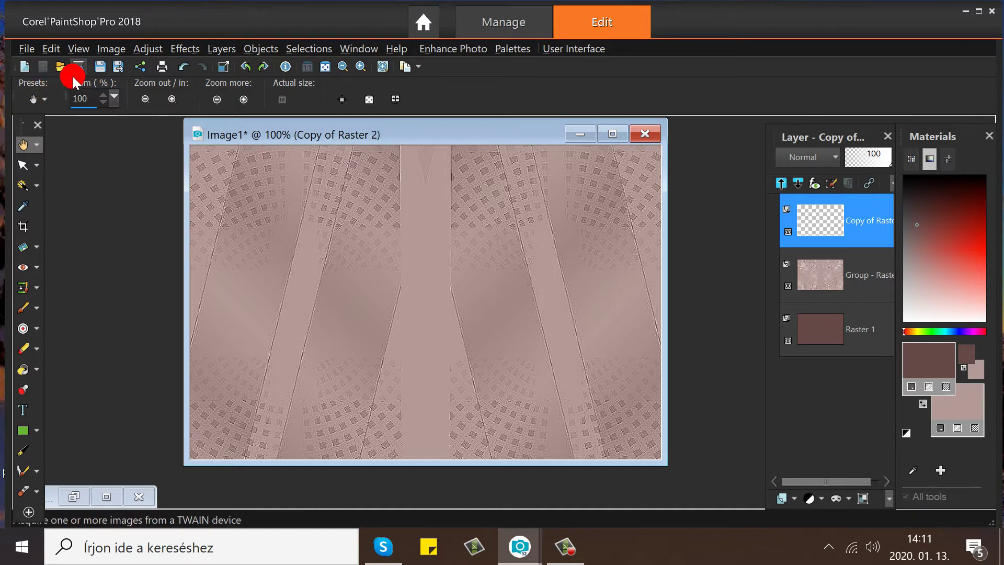
pyautogui.moveTo(388, 128); pyautogui.dragTo(382, 129)
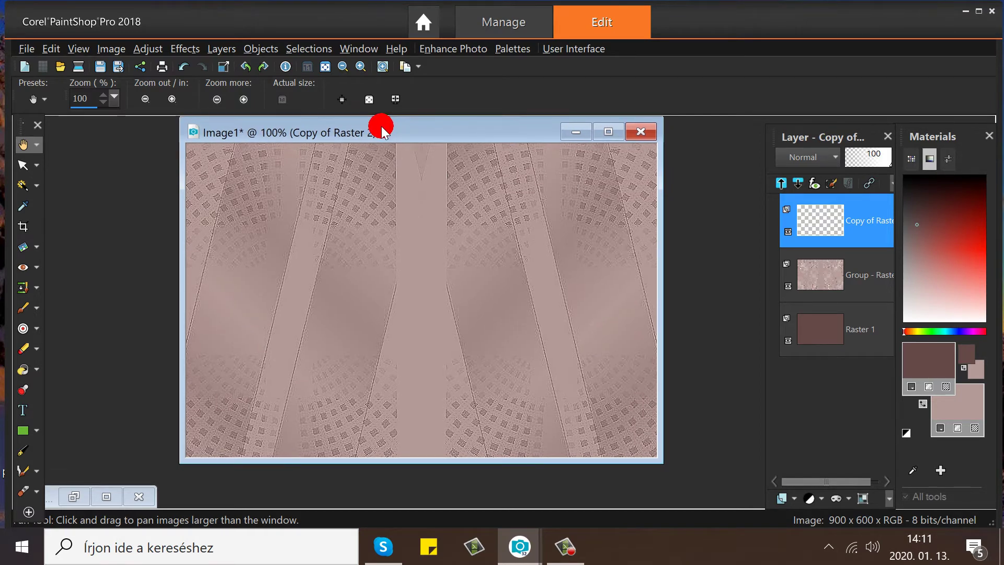
pyautogui.click(308, 48)
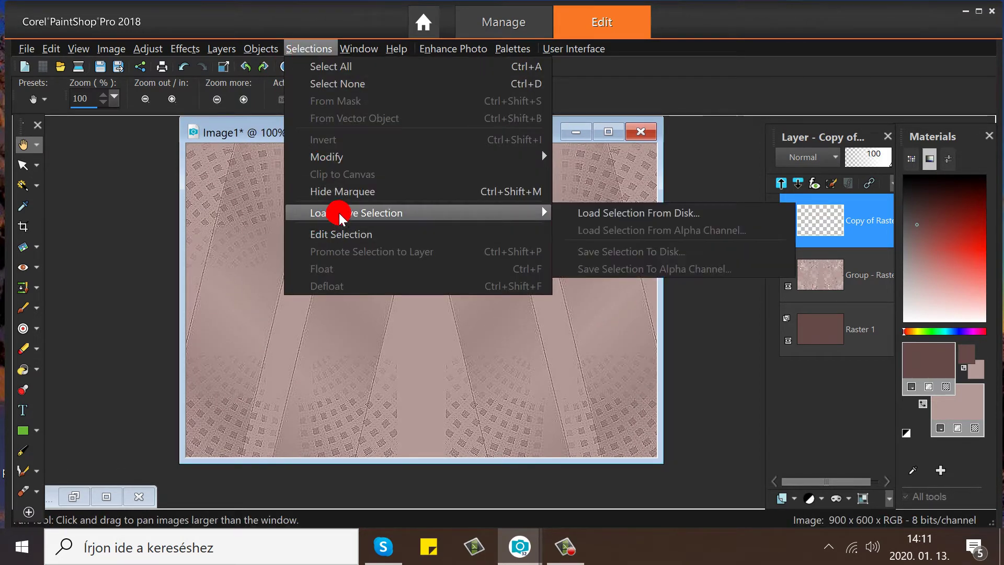
pyautogui.moveTo(549, 213)
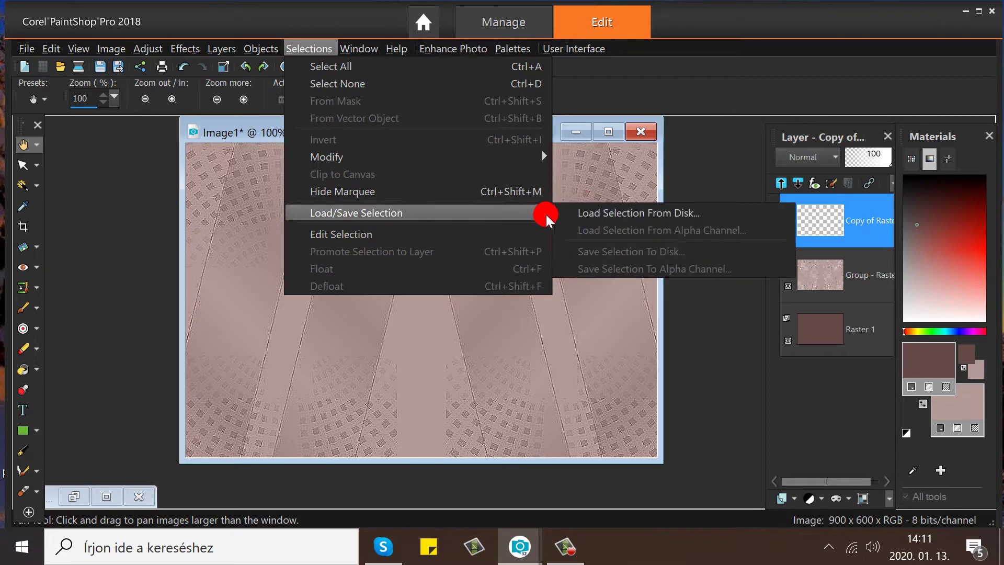
pyautogui.click(584, 213)
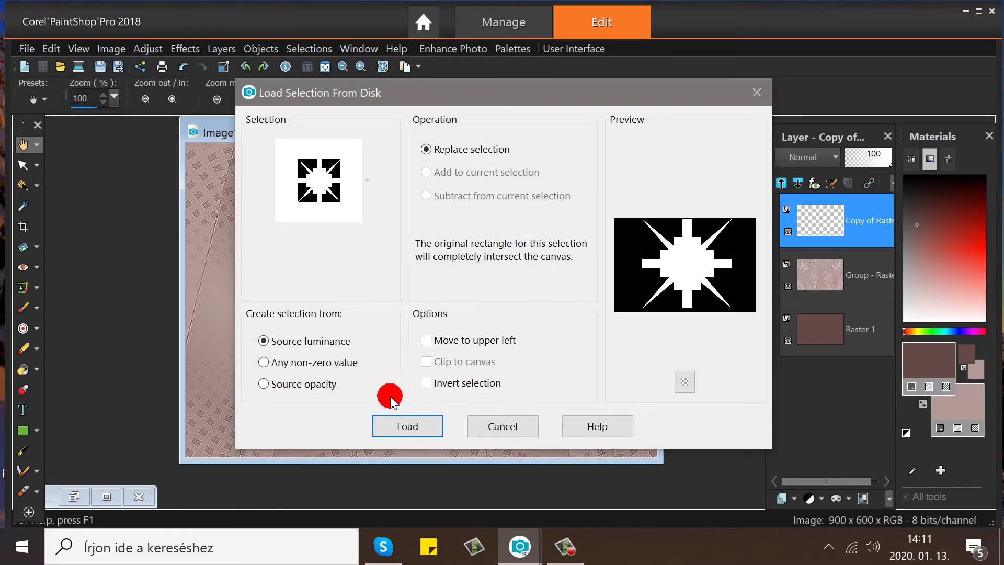
pyautogui.click(389, 425)
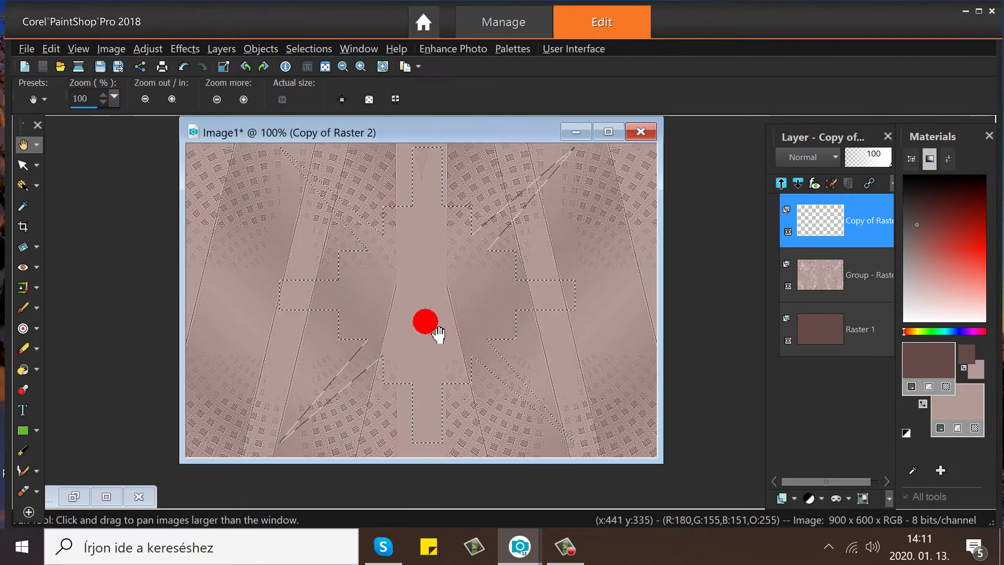
# Flood-fill the starburst selection with the dark foreground color and deselect it
pyautogui.click(34, 369)
pyautogui.click(55, 390)
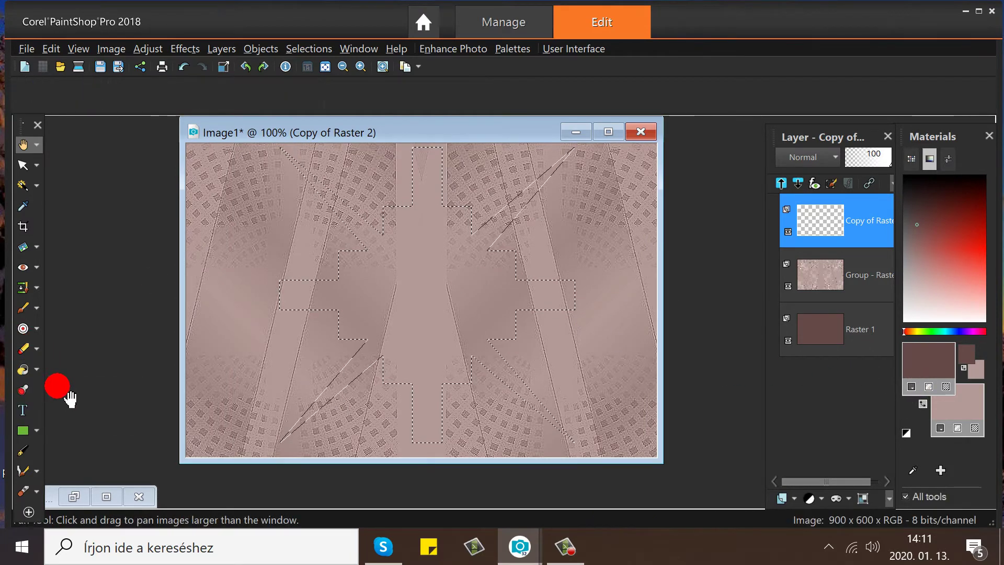
pyautogui.click(434, 283)
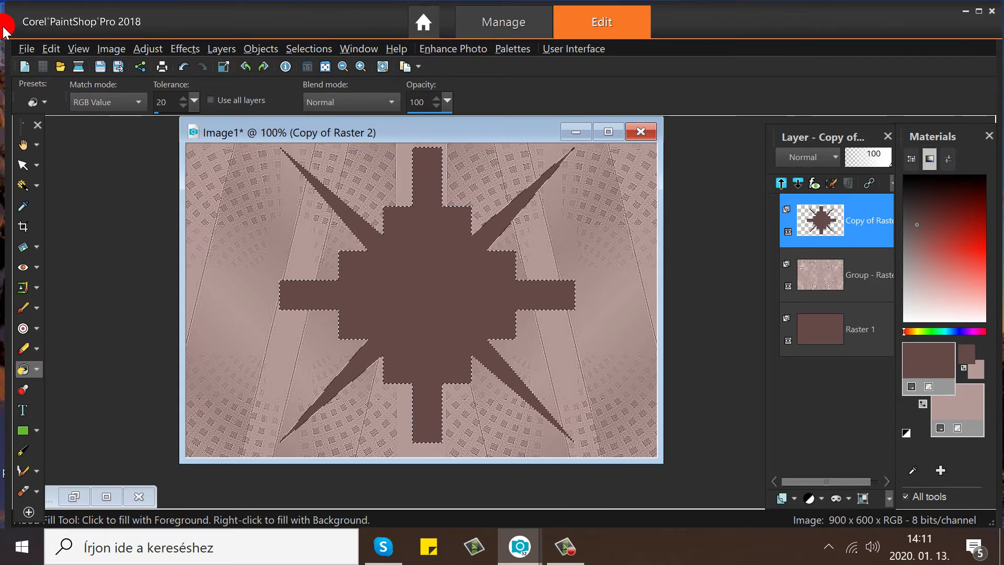
pyautogui.click(312, 48)
pyautogui.click(328, 86)
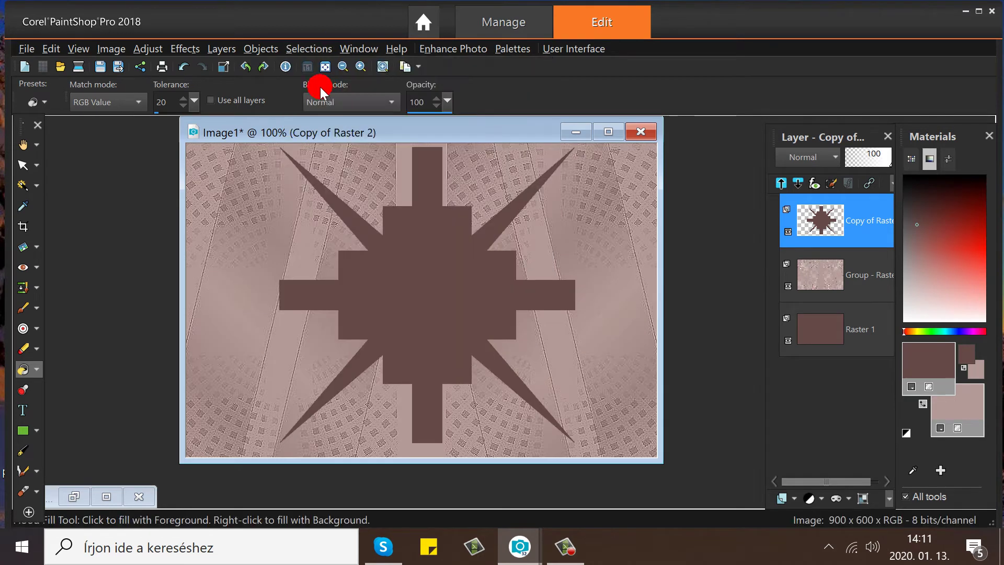
# Duplicate the starburst layer and use the Move tool to shift the copy to the right, overlapping the original
pyautogui.click(819, 221)
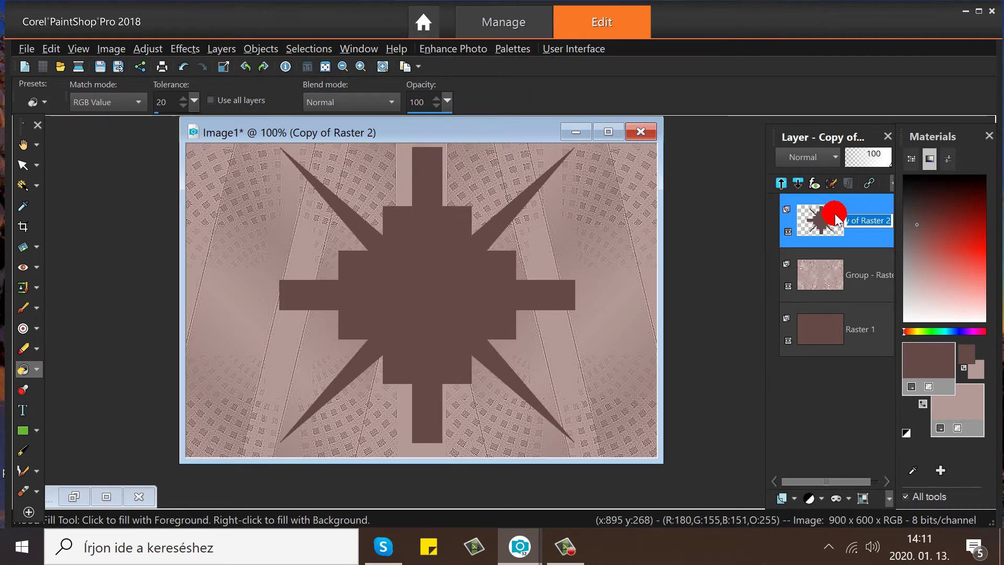
pyautogui.rightClick(818, 219)
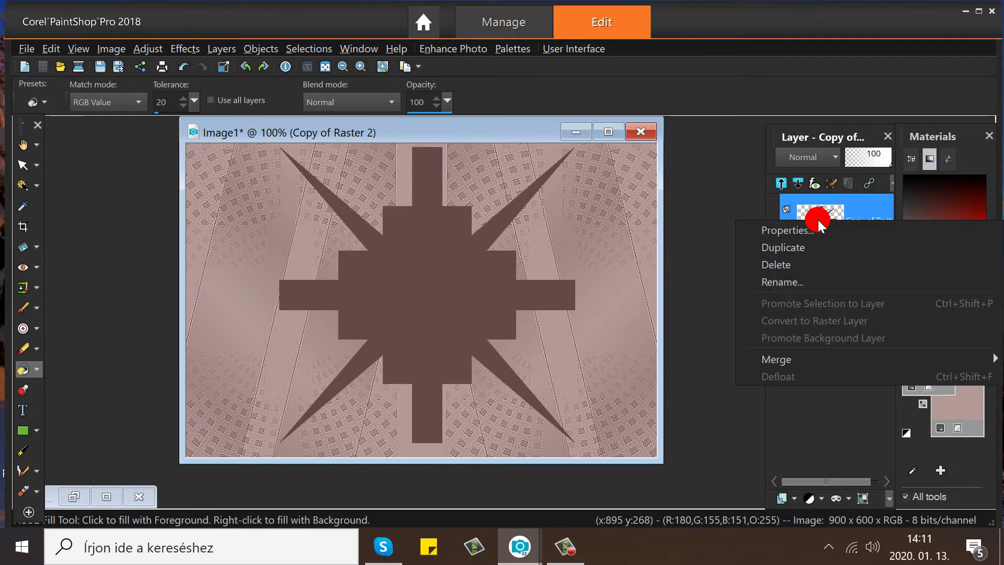
pyautogui.click(796, 247)
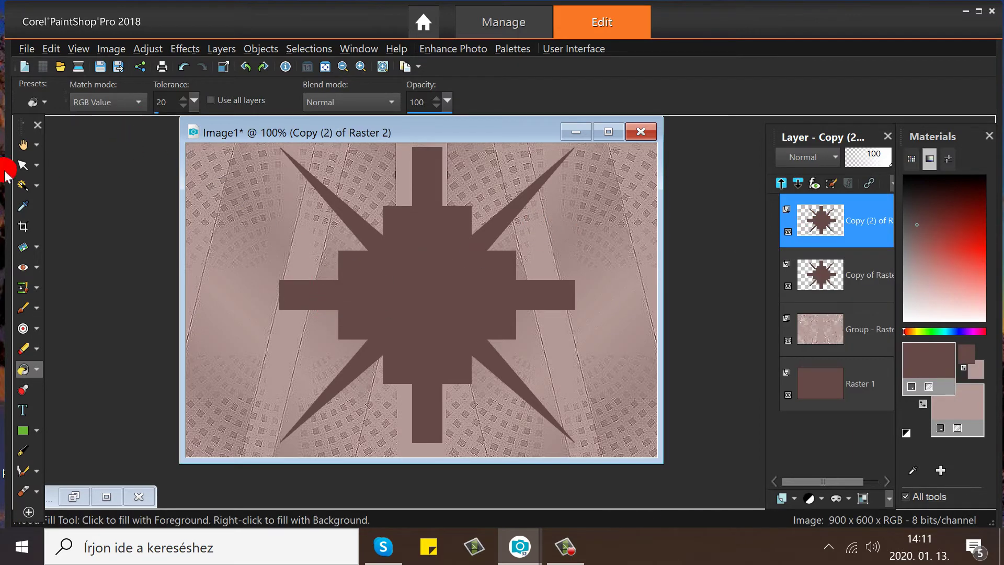
pyautogui.click(47, 173)
pyautogui.click(42, 201)
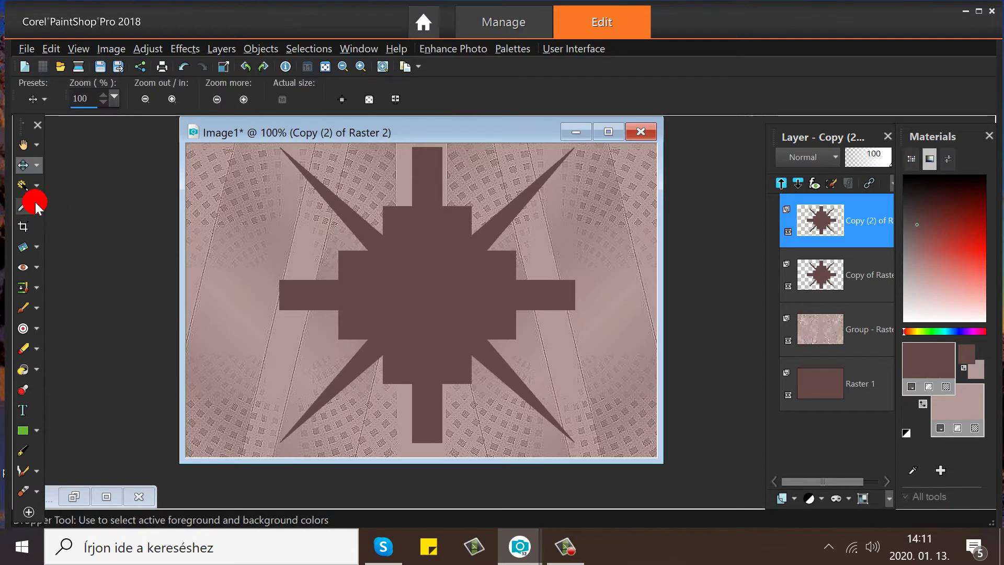
pyautogui.moveTo(412, 308); pyautogui.dragTo(473, 306)
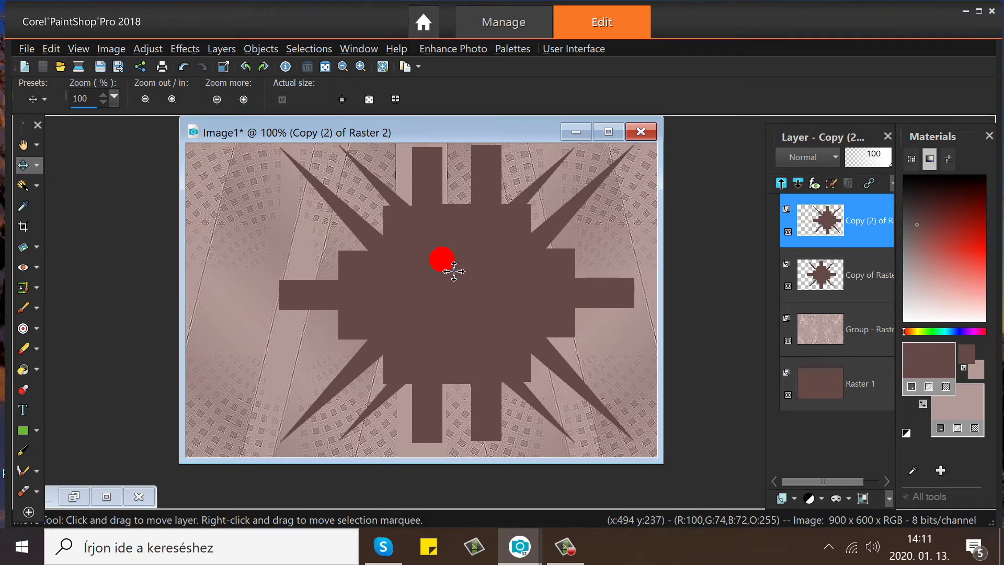
pyautogui.moveTo(445, 185); pyautogui.dragTo(498, 195)
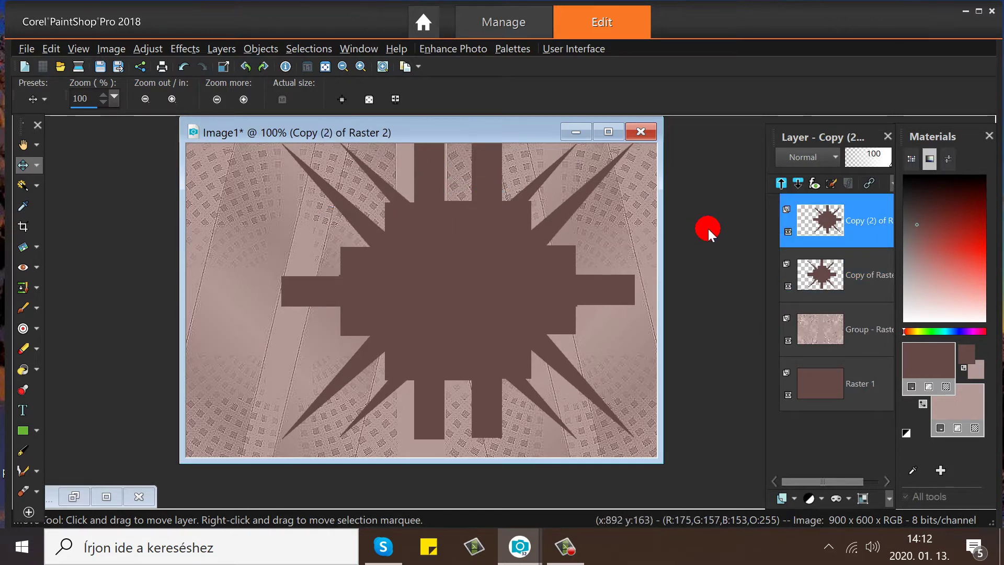
# Merge the duplicated starburst down into the original and move the combined shape to the center of the canvas
pyautogui.rightClick(828, 212)
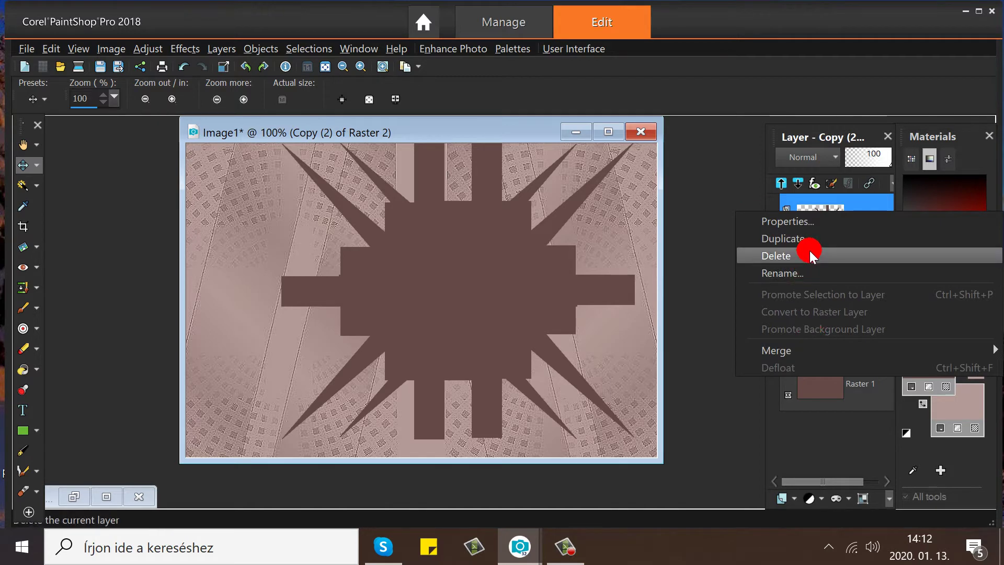
pyautogui.moveTo(780, 350)
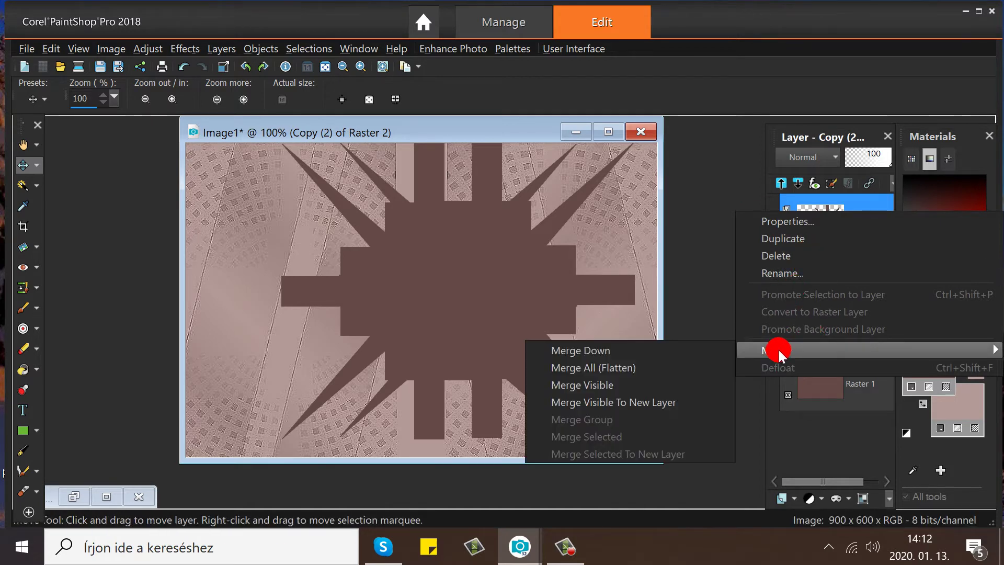
pyautogui.click(710, 350)
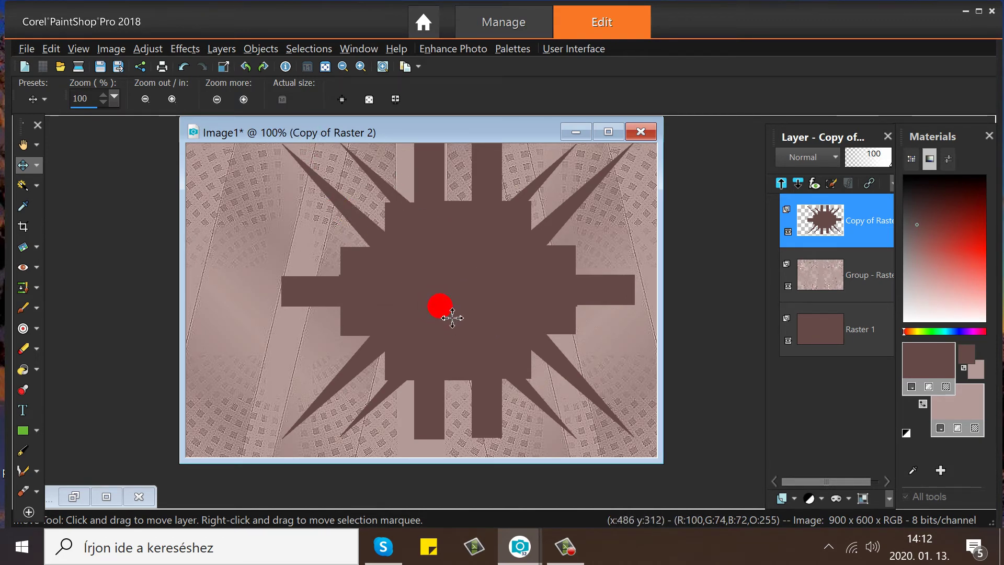
pyautogui.moveTo(452, 314); pyautogui.dragTo(424, 322)
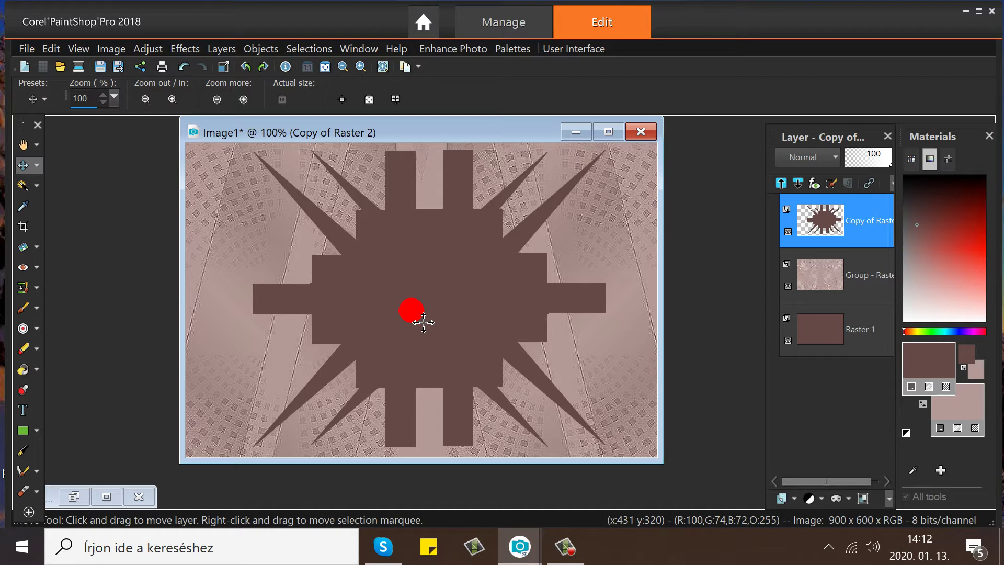
pyautogui.moveTo(423, 323); pyautogui.dragTo(424, 323)
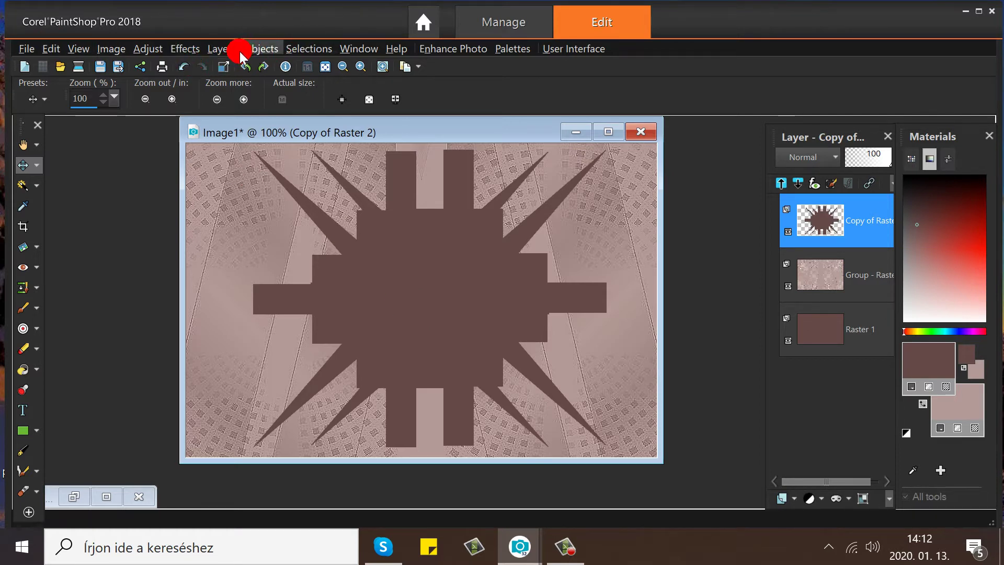
pyautogui.click(303, 48)
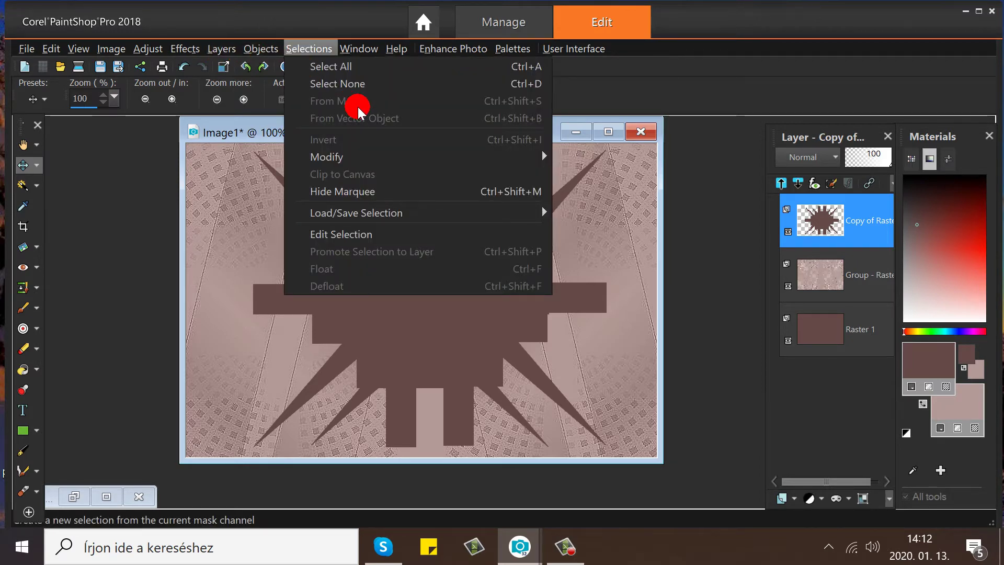
pyautogui.click(235, 131)
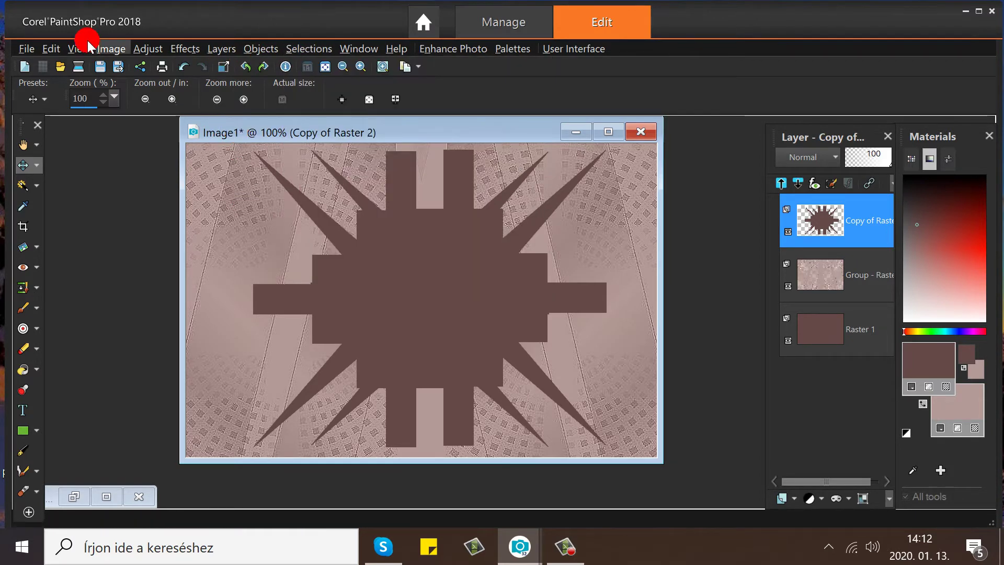
pyautogui.moveTo(342, 133); pyautogui.dragTo(341, 135)
pyautogui.click(837, 230)
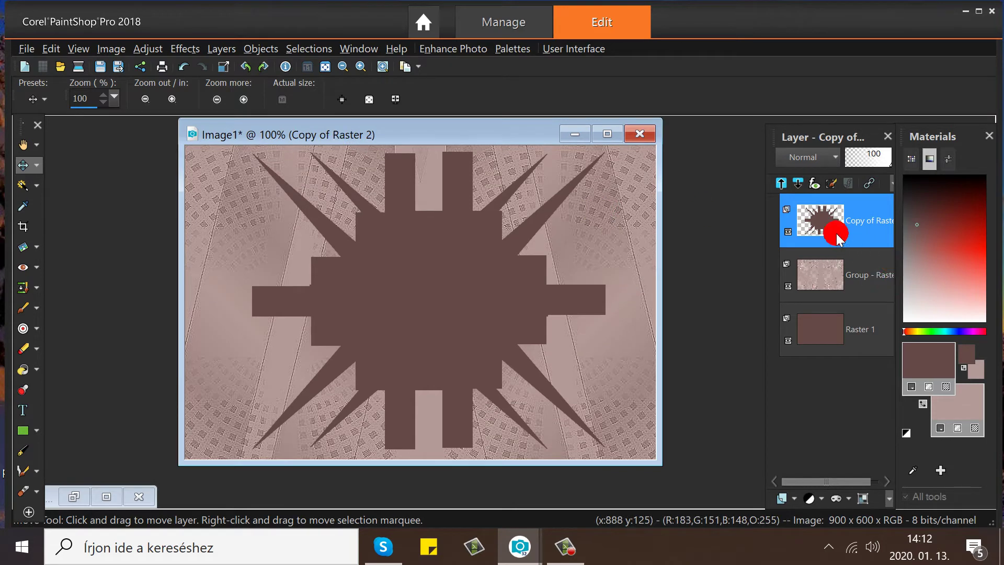
# Start an Inner Bevel on the merged starburst layer and set its light intensity to 70
pyautogui.click(186, 49)
pyautogui.moveTo(224, 105)
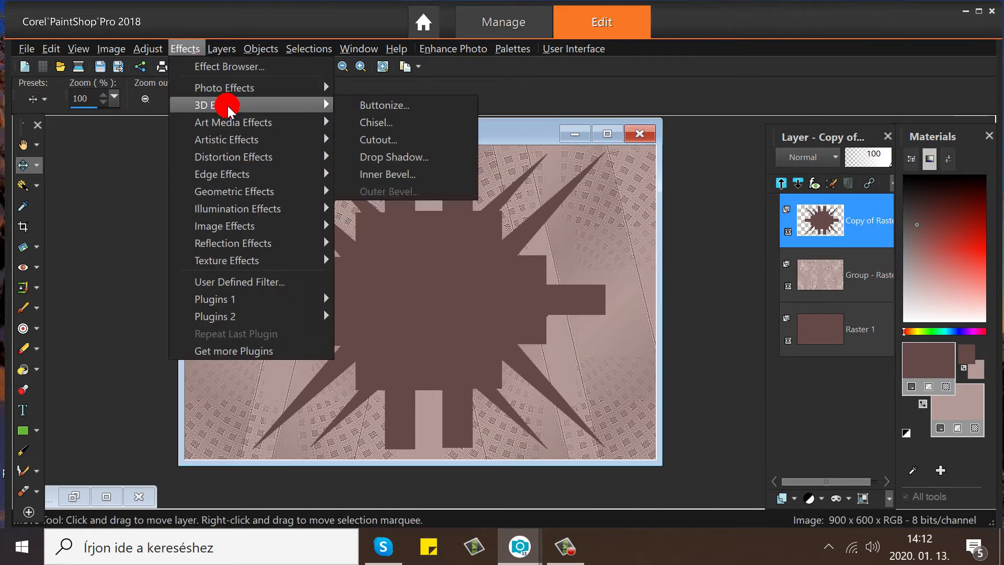
pyautogui.click(390, 175)
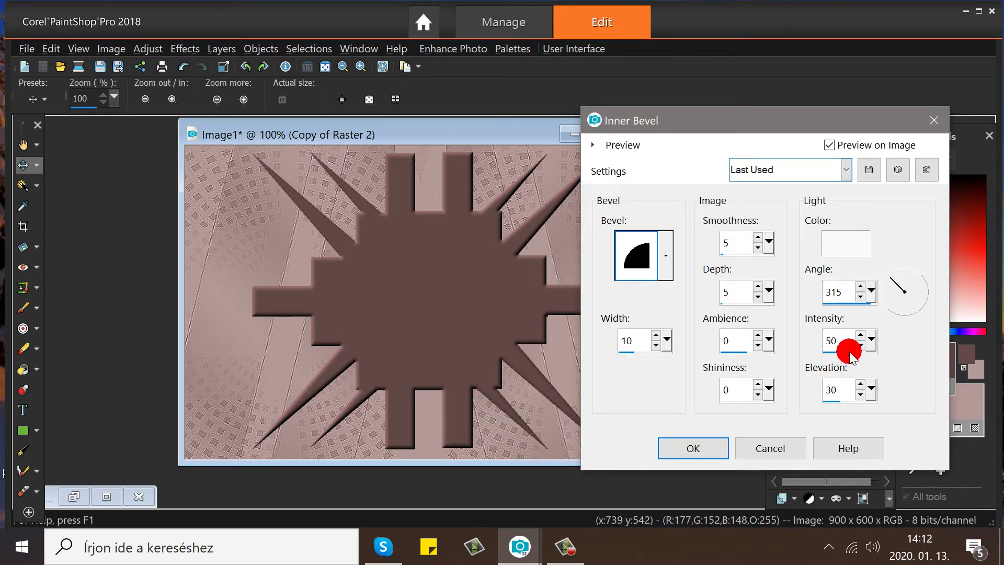
pyautogui.press('BackSpace')
pyautogui.write('64')
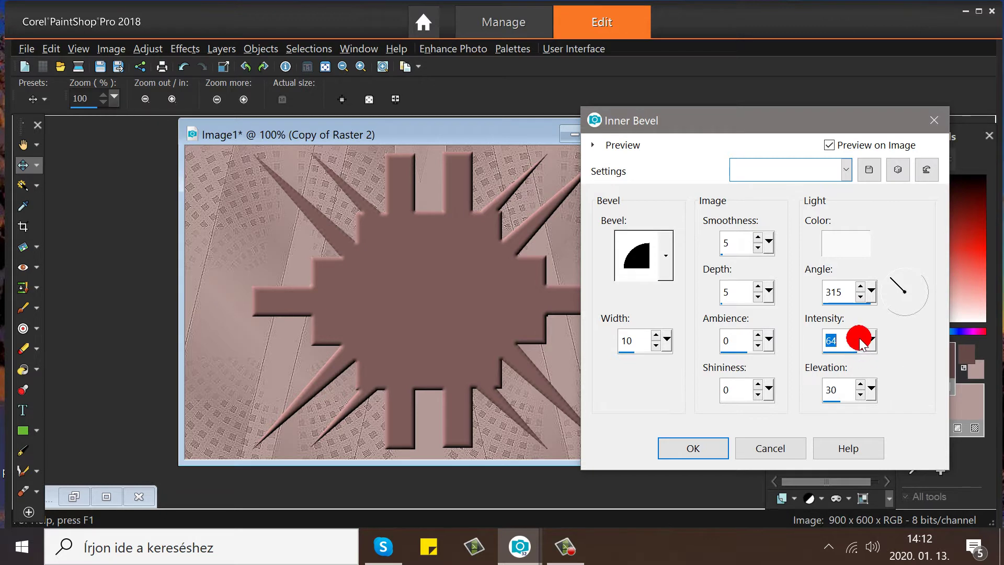
pyautogui.write('66')
pyautogui.click(864, 334)
pyautogui.click(860, 345)
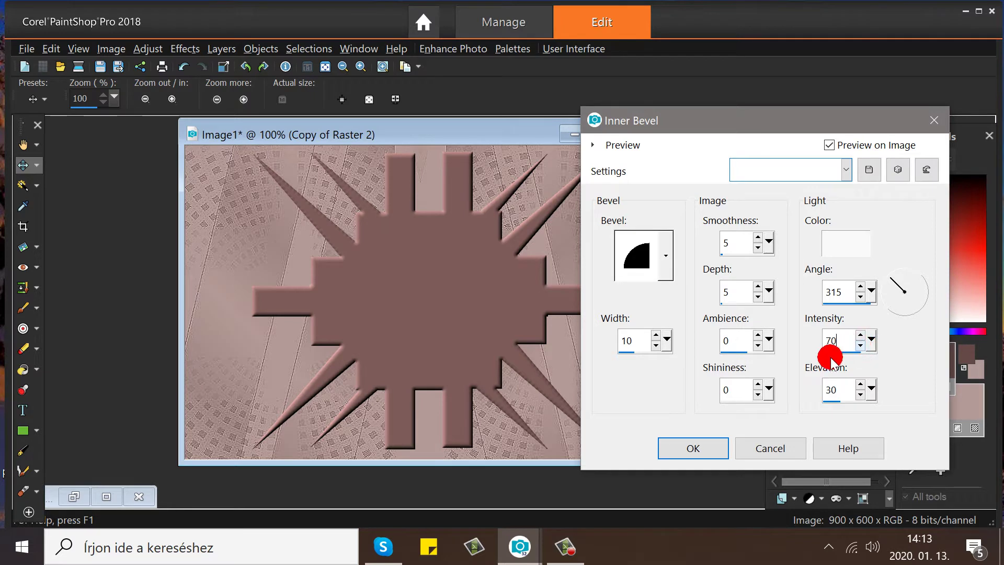
# Try other light elevations for the Inner Bevel, set the elevation to 30, and apply the bevel
pyautogui.click(860, 396)
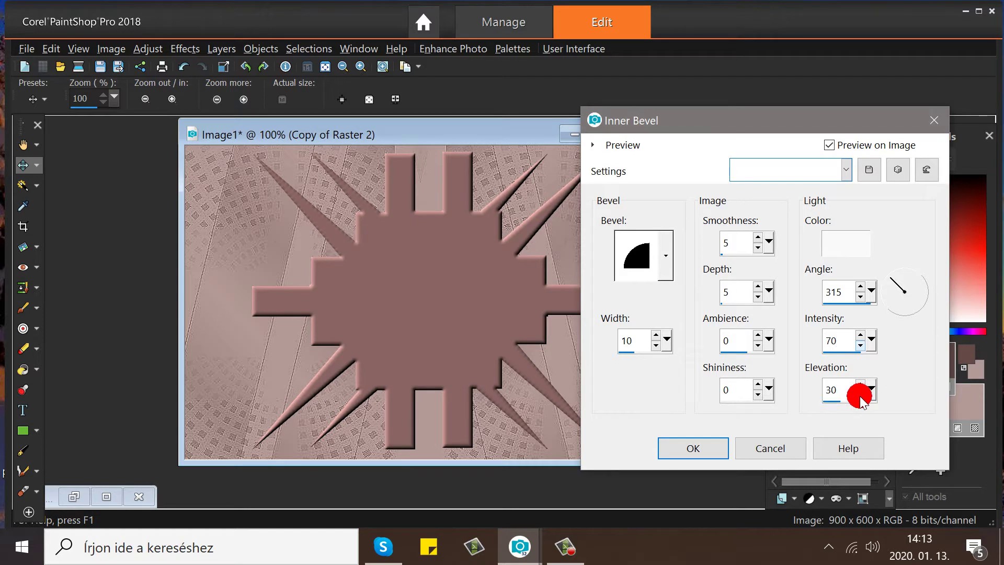
pyautogui.click(861, 396)
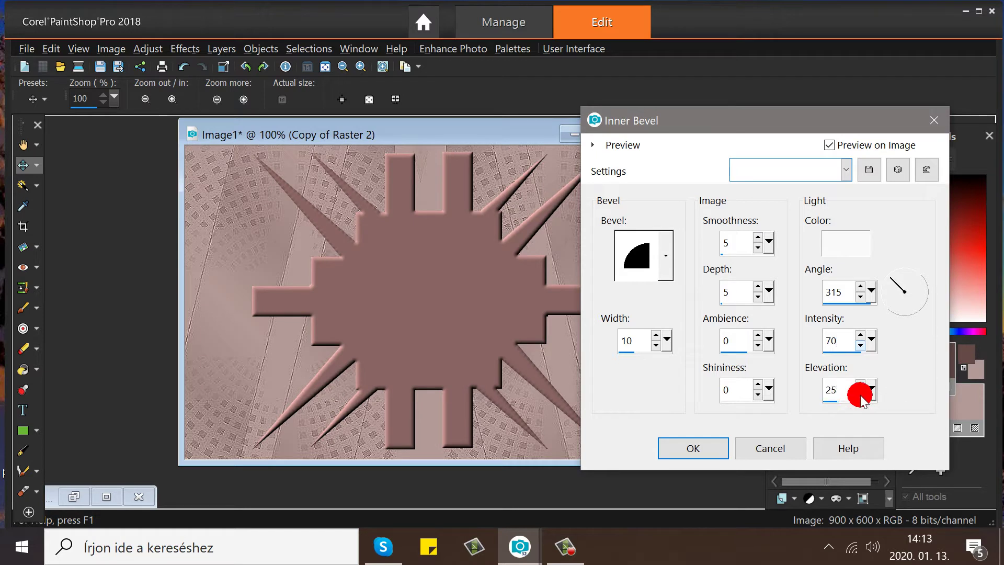
pyautogui.click(835, 401)
pyautogui.press('BackSpace')
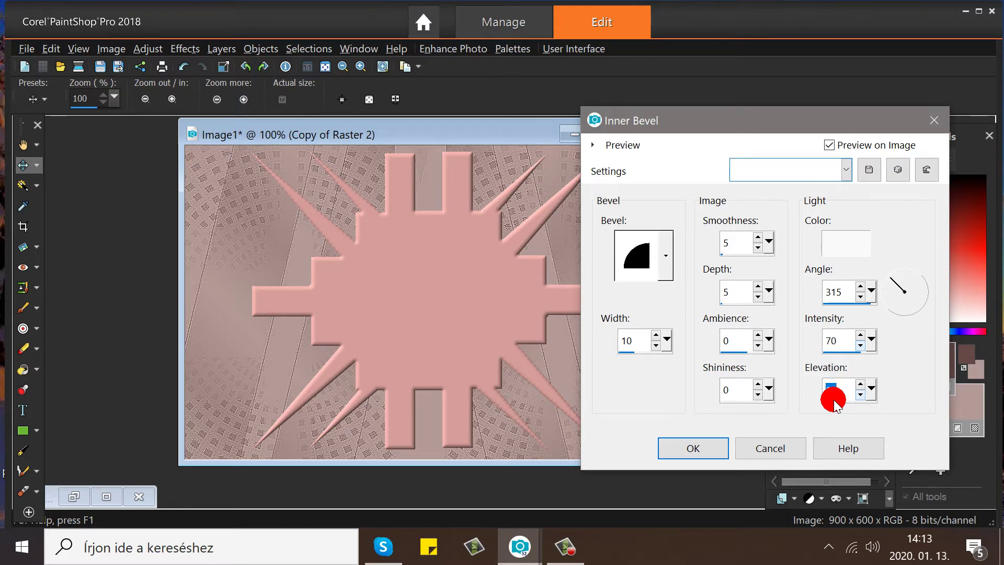
pyautogui.write('1')
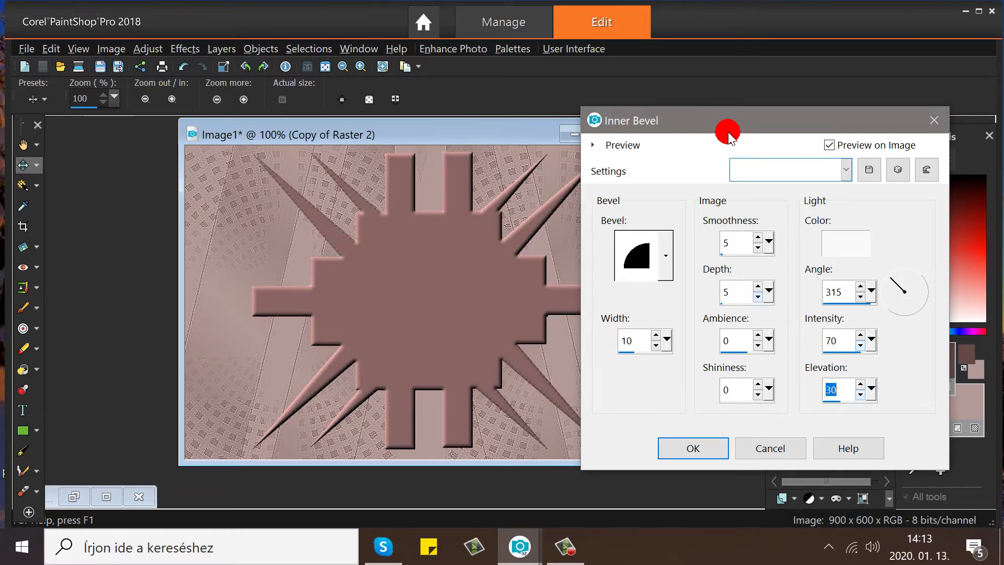
pyautogui.moveTo(721, 125)
pyautogui.mouseDown()
pyautogui.moveTo(612, 529)
pyautogui.moveTo(729, 124)
pyautogui.moveTo(729, 132)
pyautogui.mouseUp()
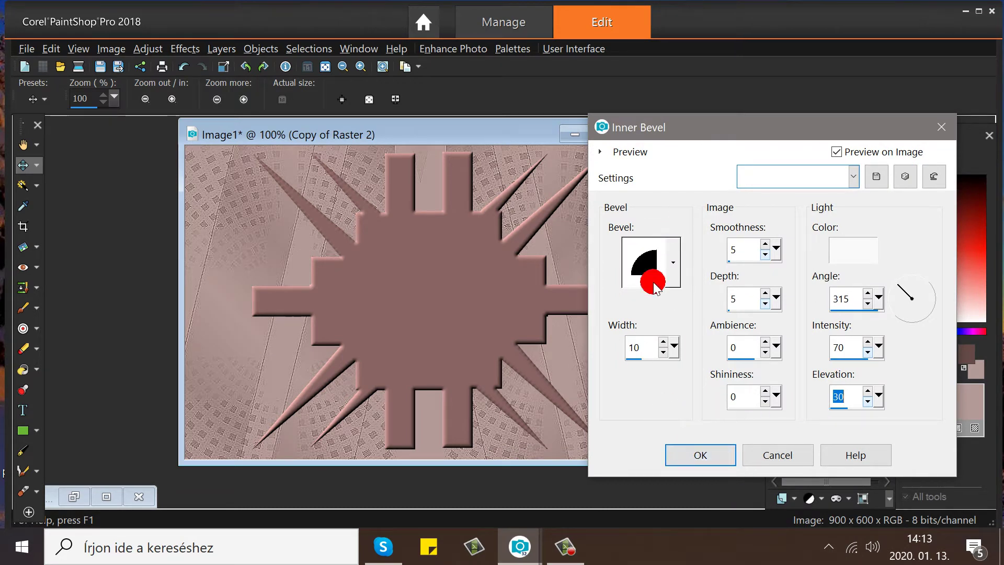
pyautogui.click(704, 456)
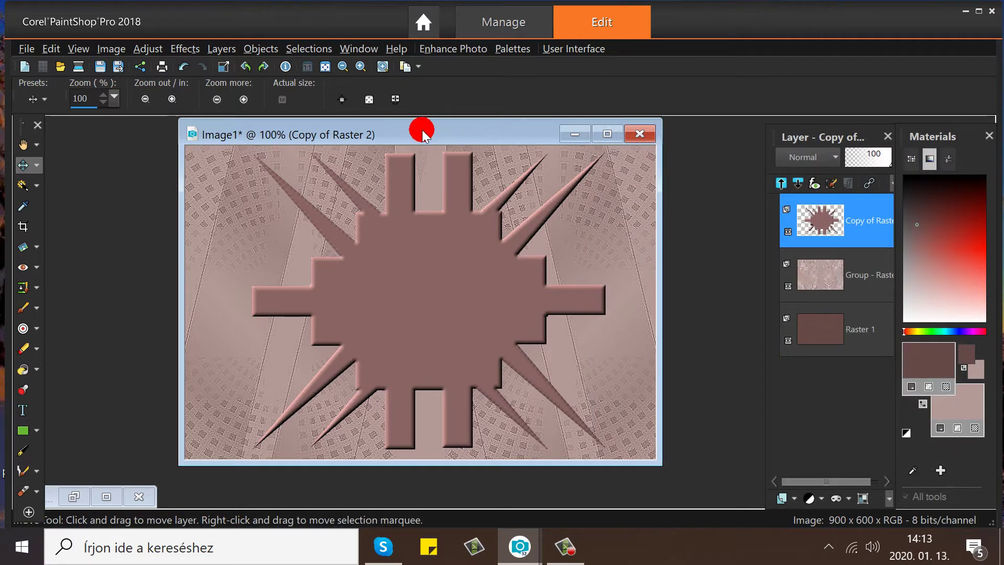
# Apply the Texture effect to the beveled starburst with the last used settings: woven texture, size 100%, intensity 70, elevation 30
pyautogui.click(185, 49)
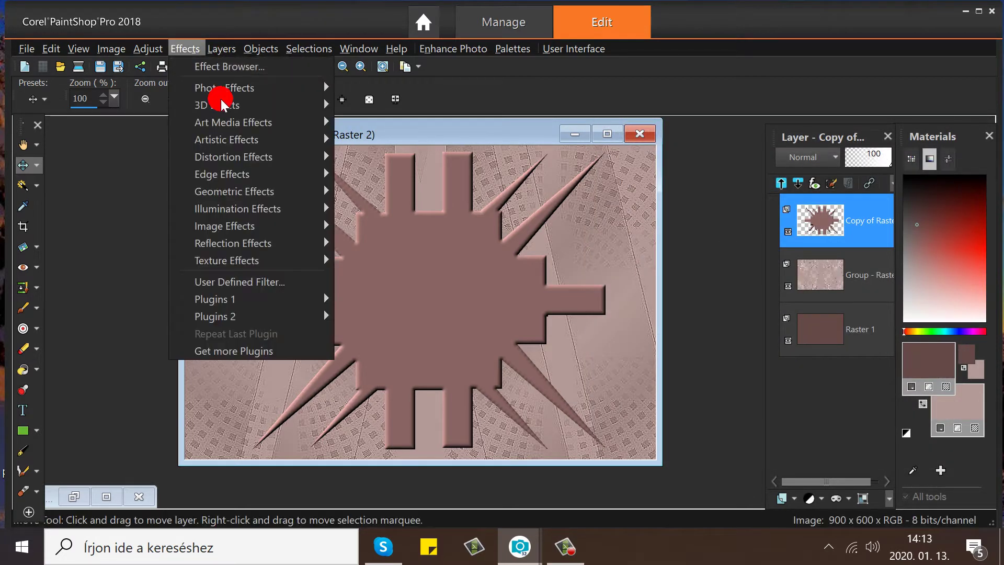
pyautogui.moveTo(261, 265)
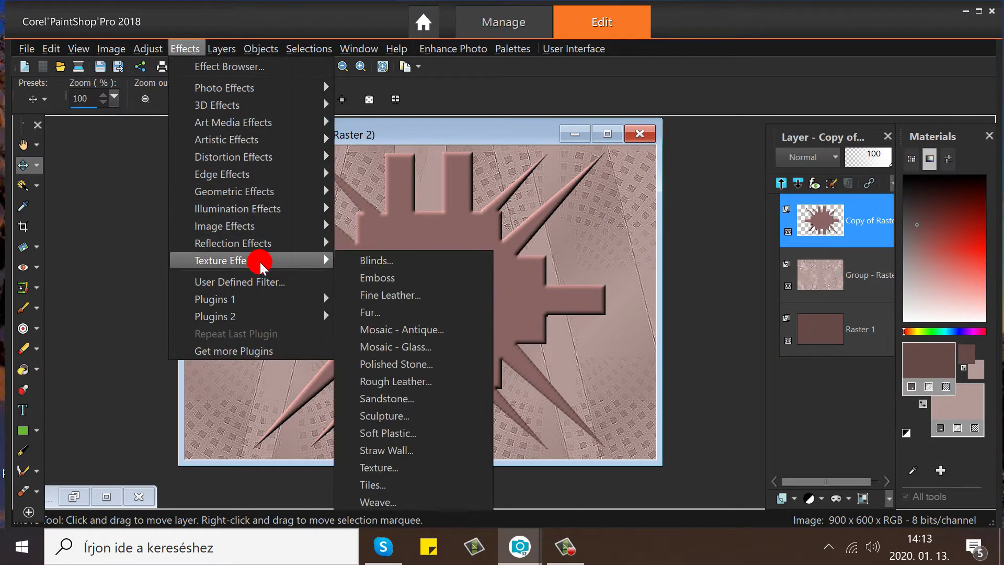
pyautogui.click(408, 469)
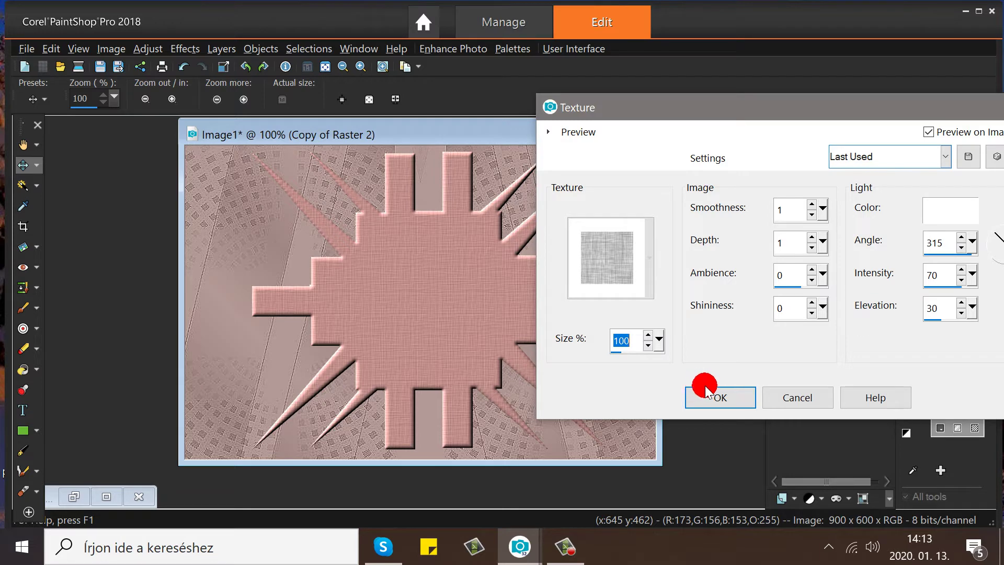
pyautogui.click(730, 396)
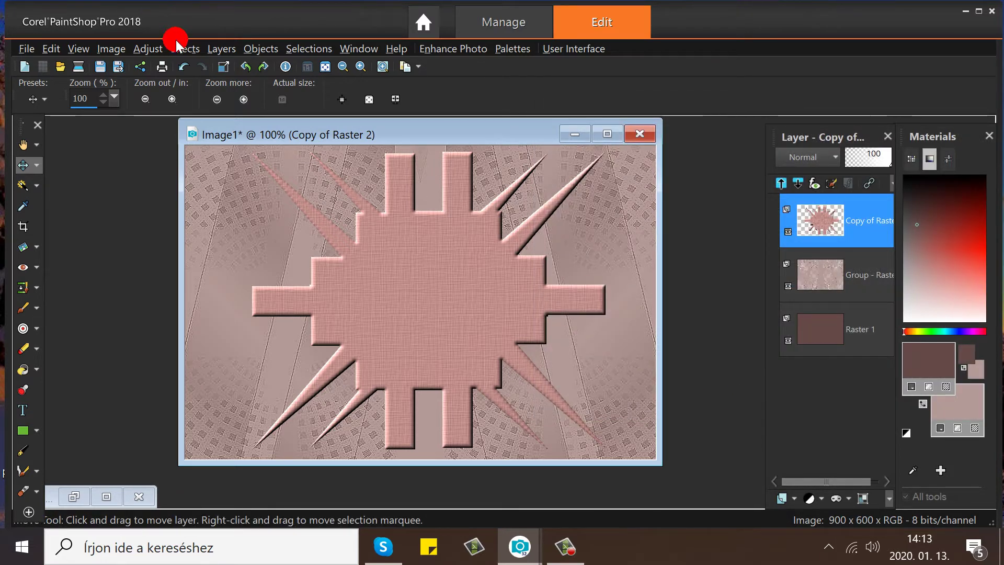
# Undo the Texture and Inner Bevel effects on the starburst layer
pyautogui.click(358, 47)
pyautogui.click(316, 47)
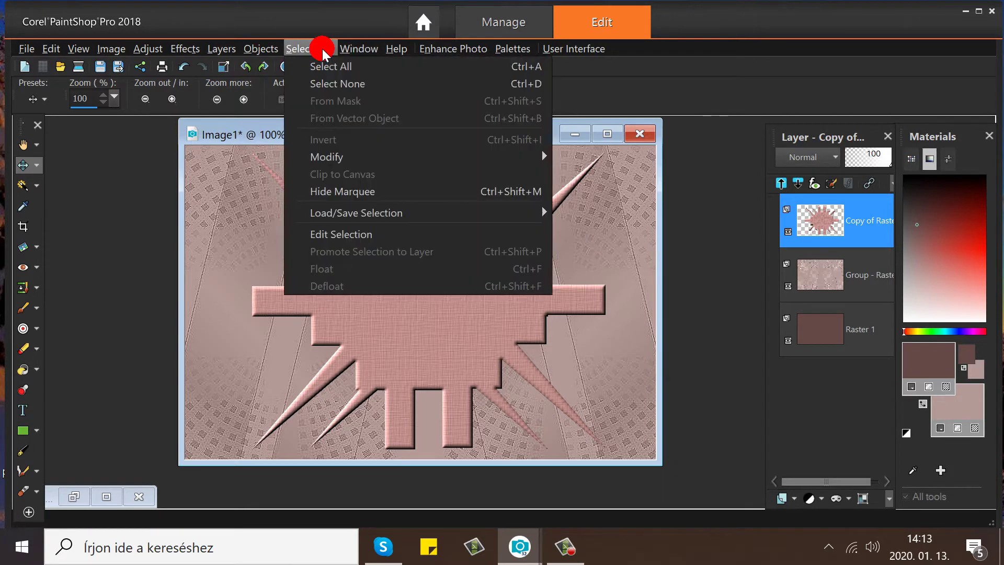
pyautogui.click(325, 85)
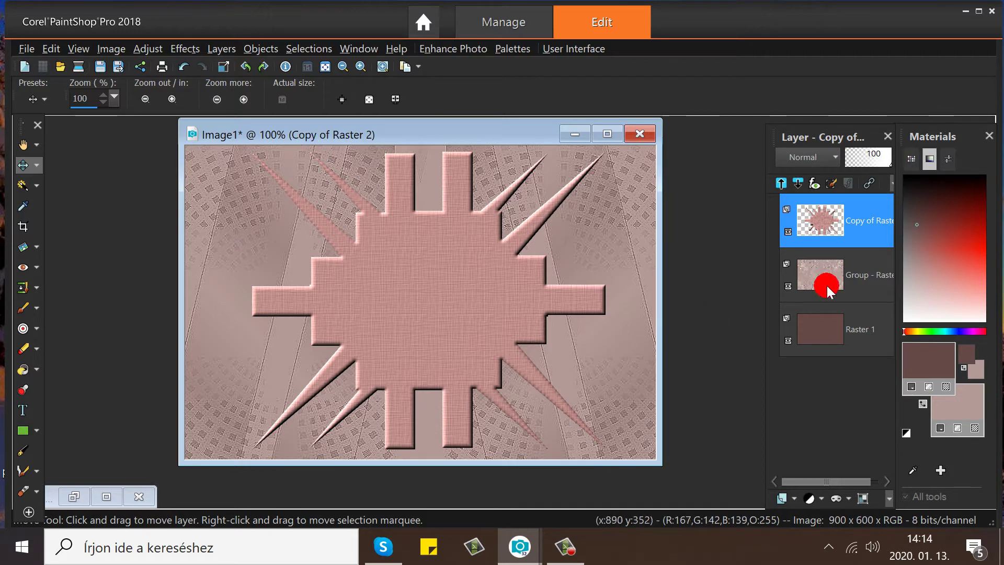
pyautogui.click(180, 64)
pyautogui.click(180, 63)
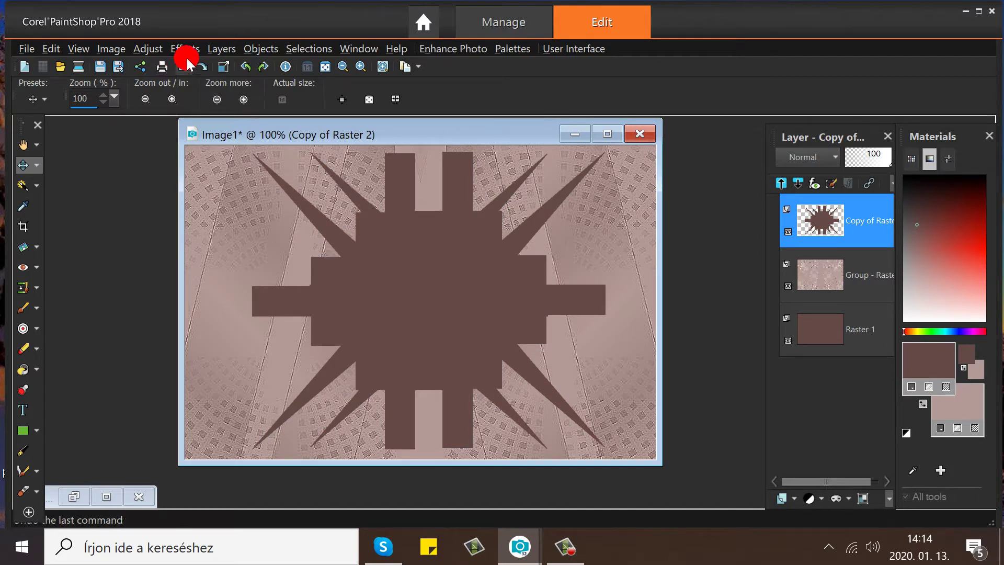
# Apply the woven Texture effect at 100% size to the flat starburst layer, adjusting the light intensity and keeping elevation 30
pyautogui.click(195, 50)
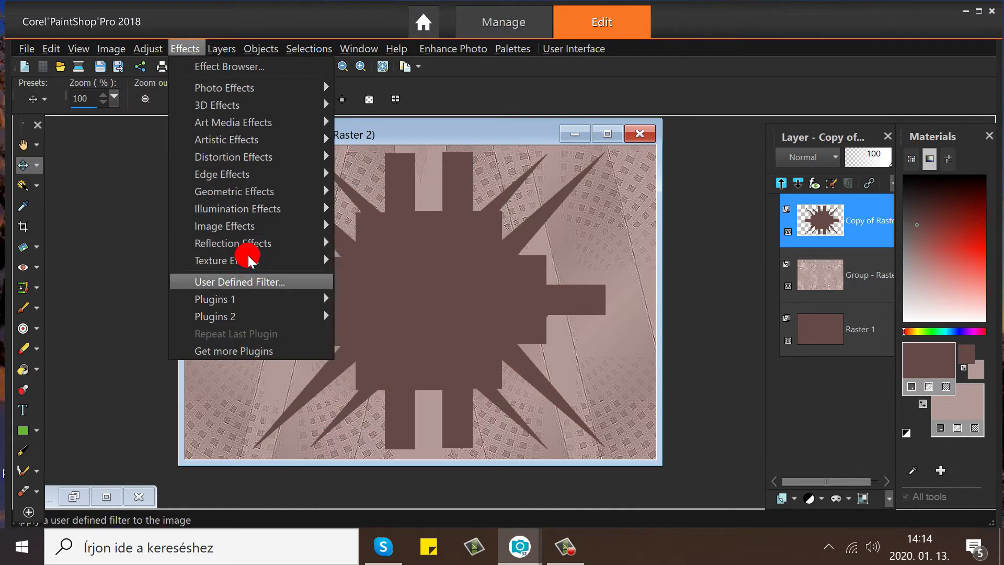
pyautogui.moveTo(245, 259)
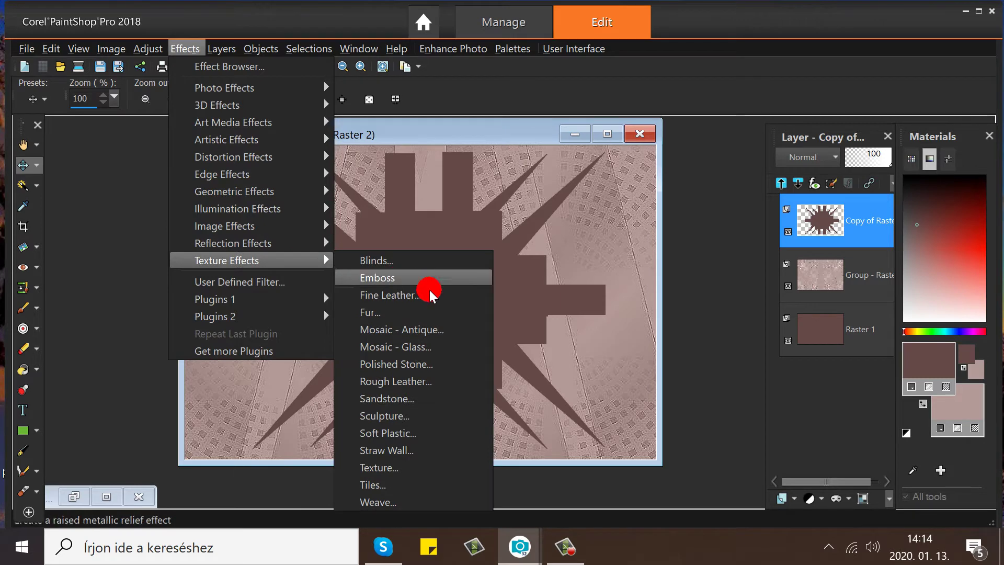
pyautogui.click(385, 467)
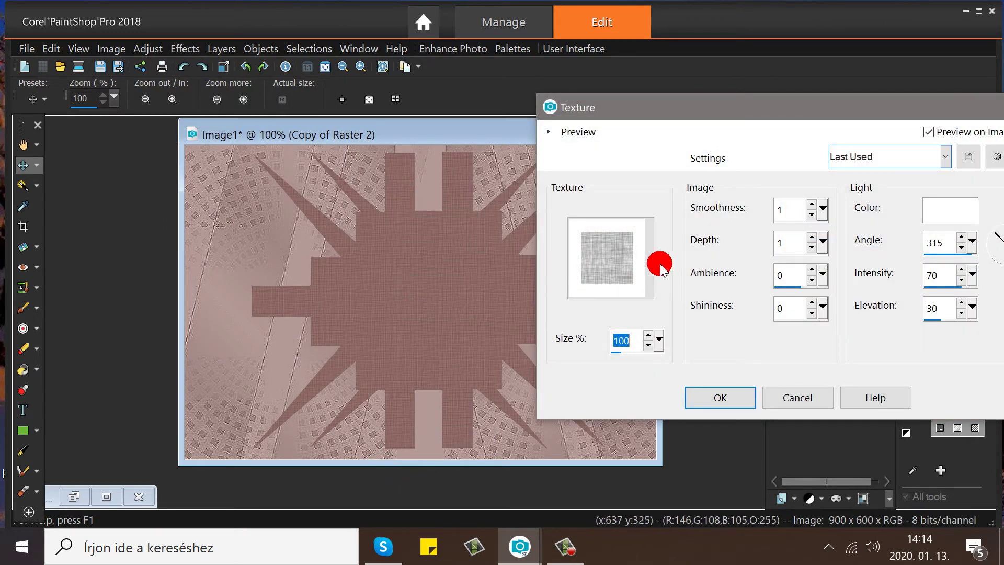
pyautogui.click(961, 281)
pyautogui.click(960, 282)
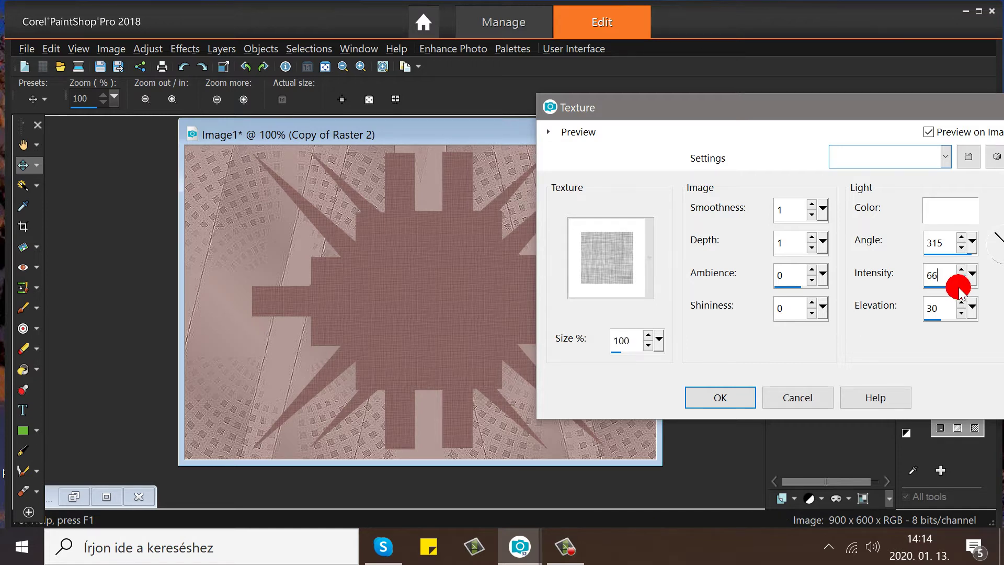
pyautogui.moveTo(972, 273)
pyautogui.mouseDown()
pyautogui.moveTo(989, 282)
pyautogui.moveTo(950, 294)
pyautogui.mouseUp()
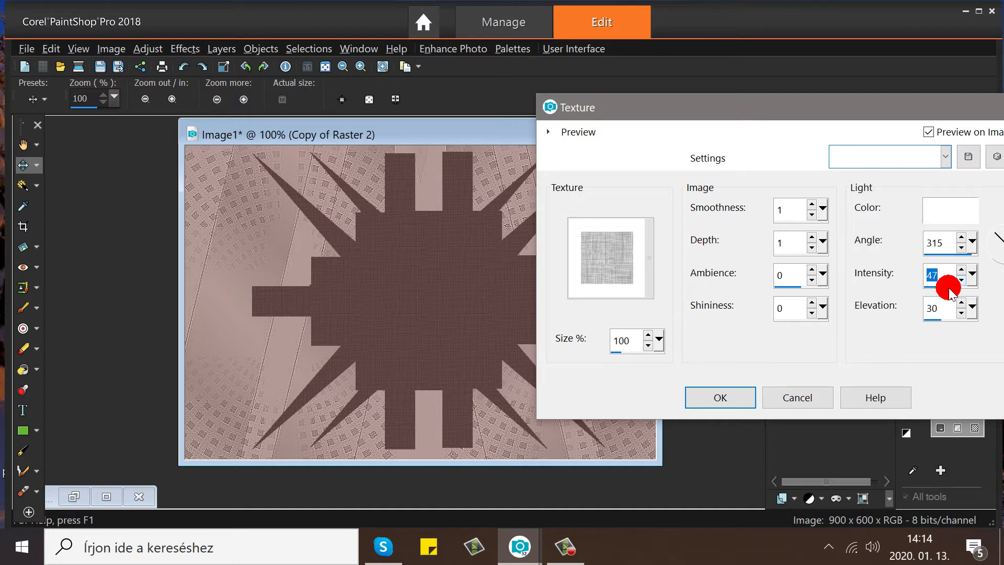
pyautogui.moveTo(950, 294); pyautogui.dragTo(960, 290)
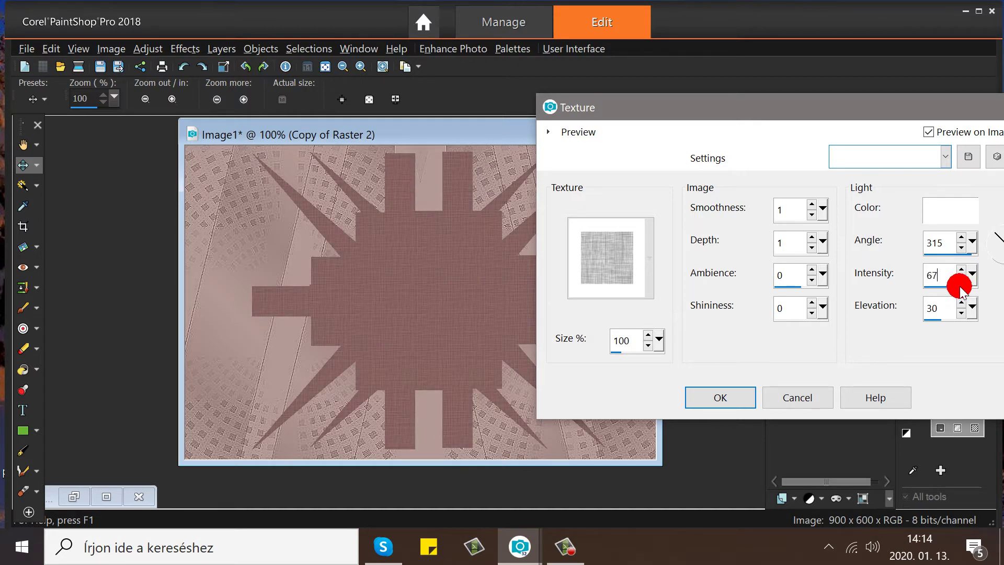
pyautogui.moveTo(959, 287); pyautogui.dragTo(965, 288)
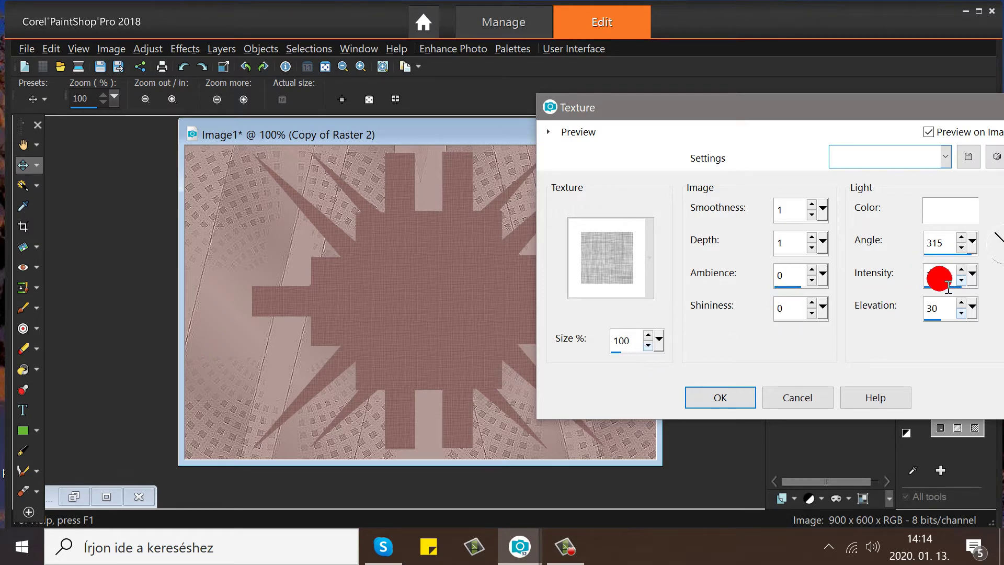
pyautogui.click(727, 400)
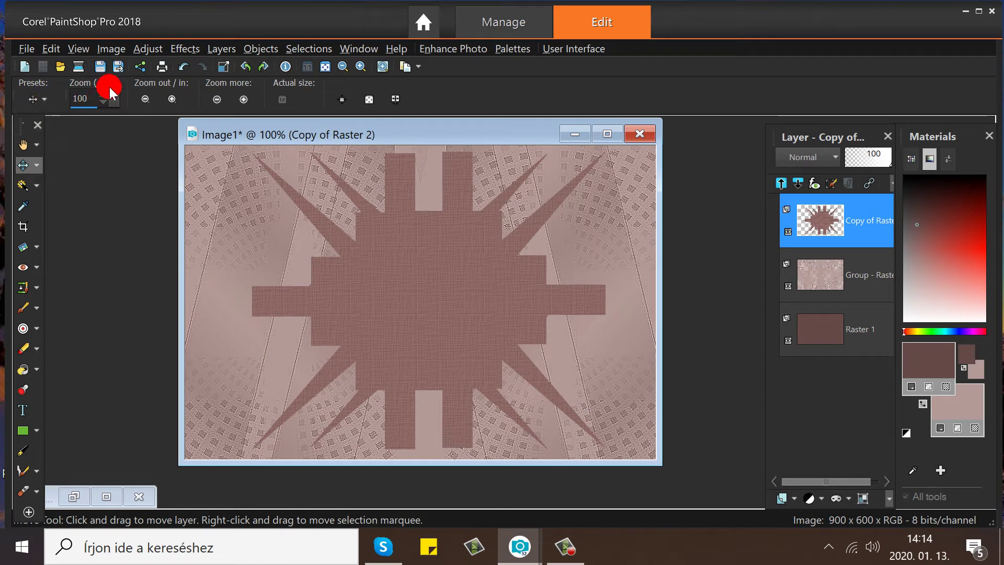
# Apply an Inner Bevel to the textured starburst with light intensity 50 and elevation 30
pyautogui.click(183, 48)
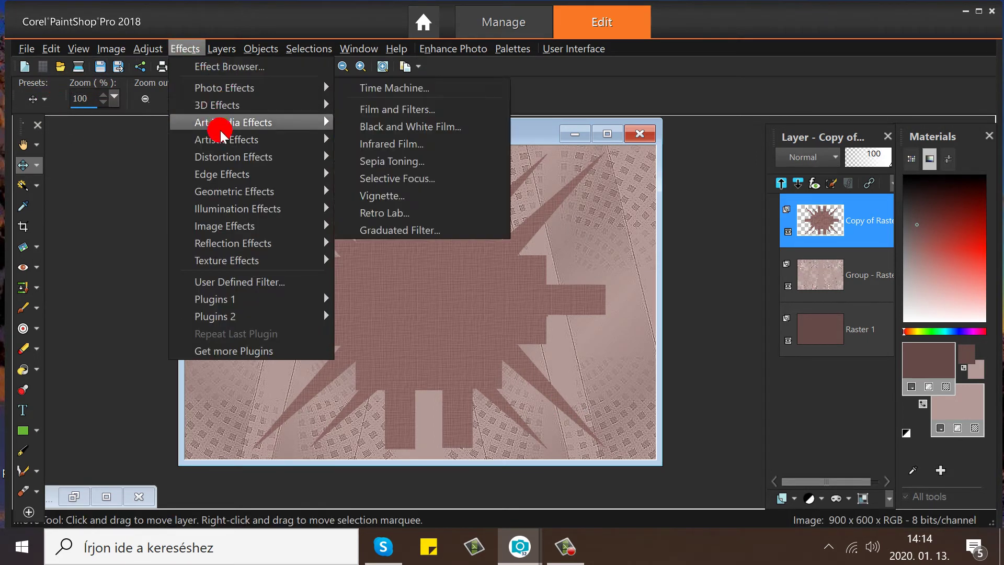
pyautogui.moveTo(260, 104)
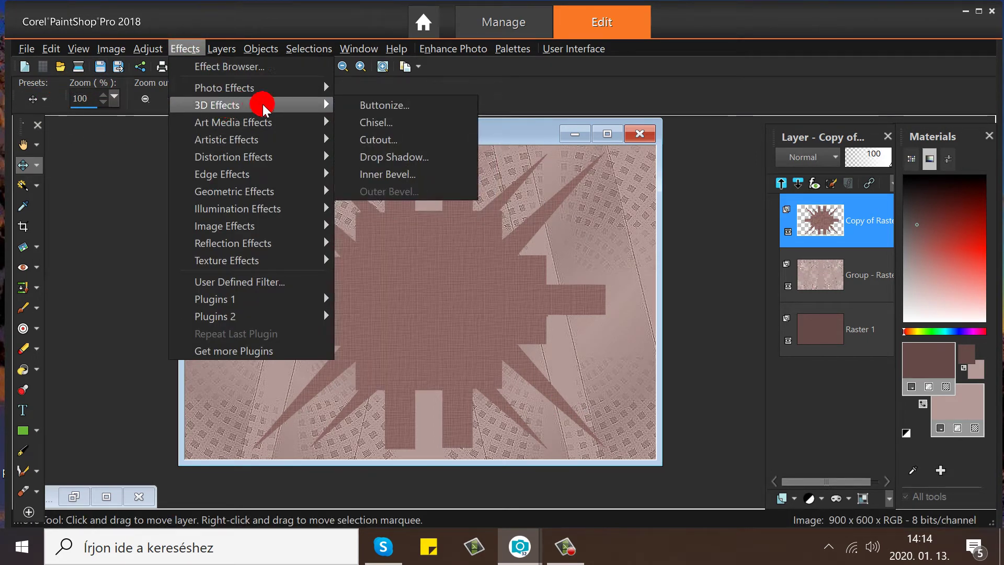
pyautogui.click(363, 179)
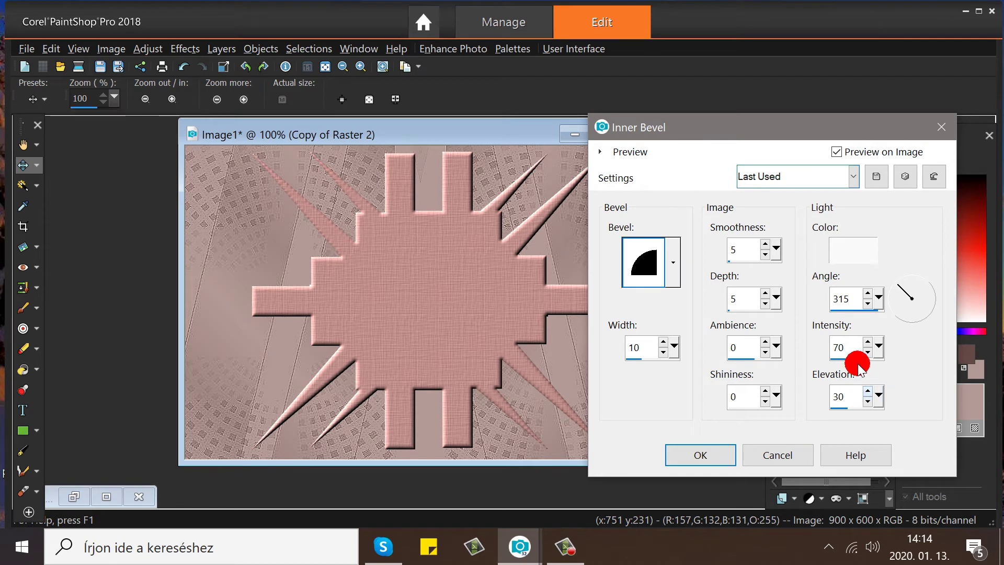
pyautogui.moveTo(868, 361); pyautogui.dragTo(855, 360)
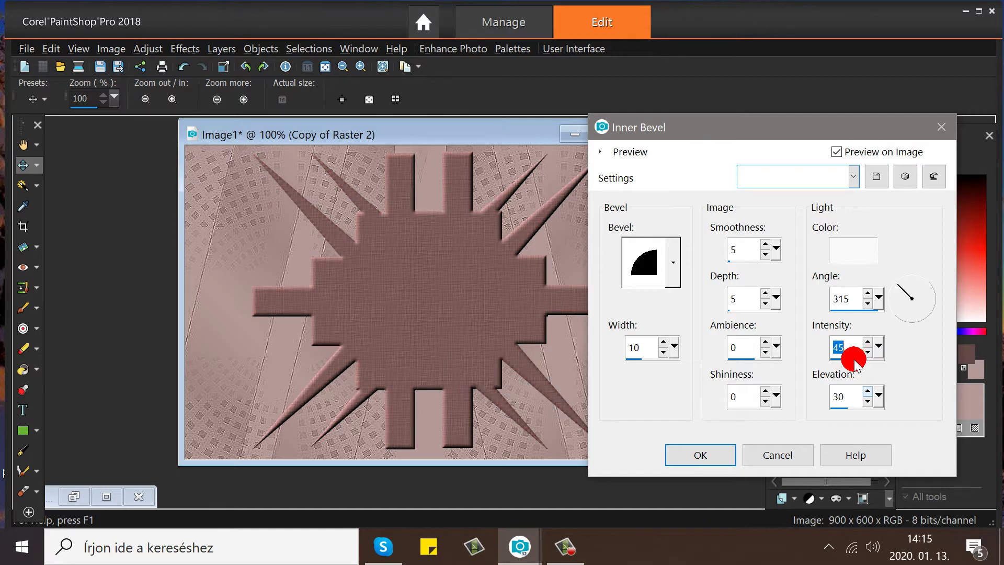
pyautogui.moveTo(856, 361); pyautogui.dragTo(861, 365)
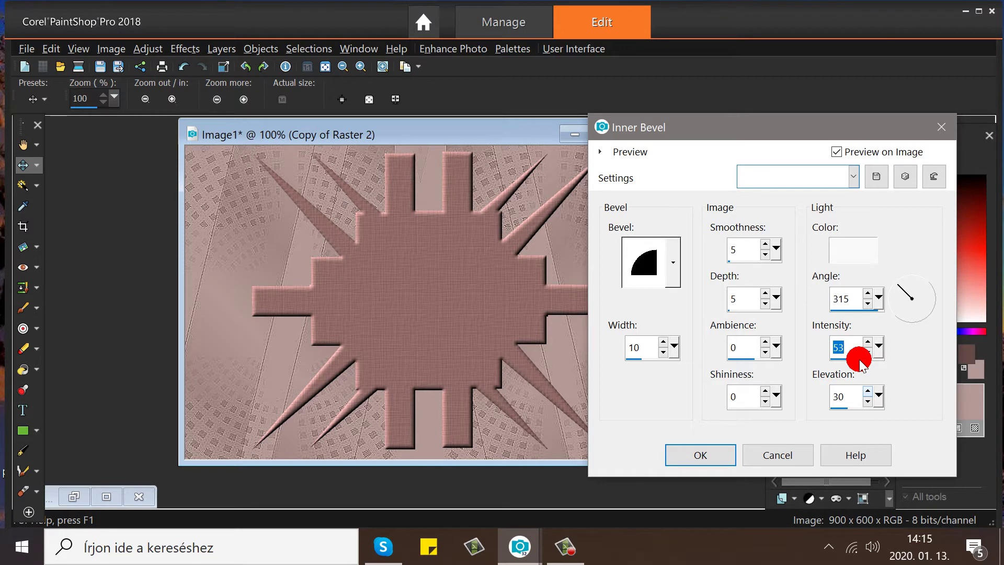
pyautogui.moveTo(860, 359); pyautogui.dragTo(864, 361)
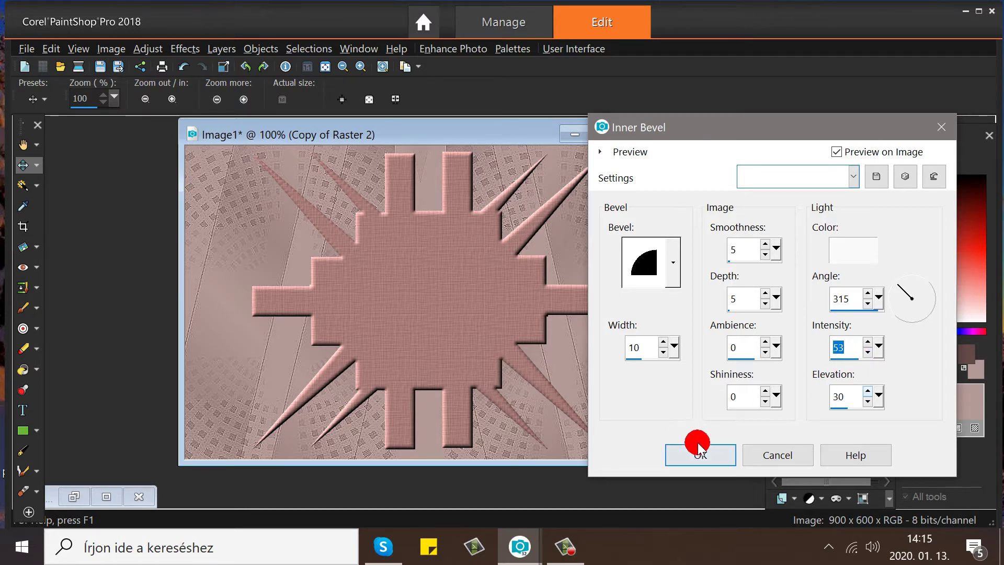
pyautogui.doubleClick(828, 363)
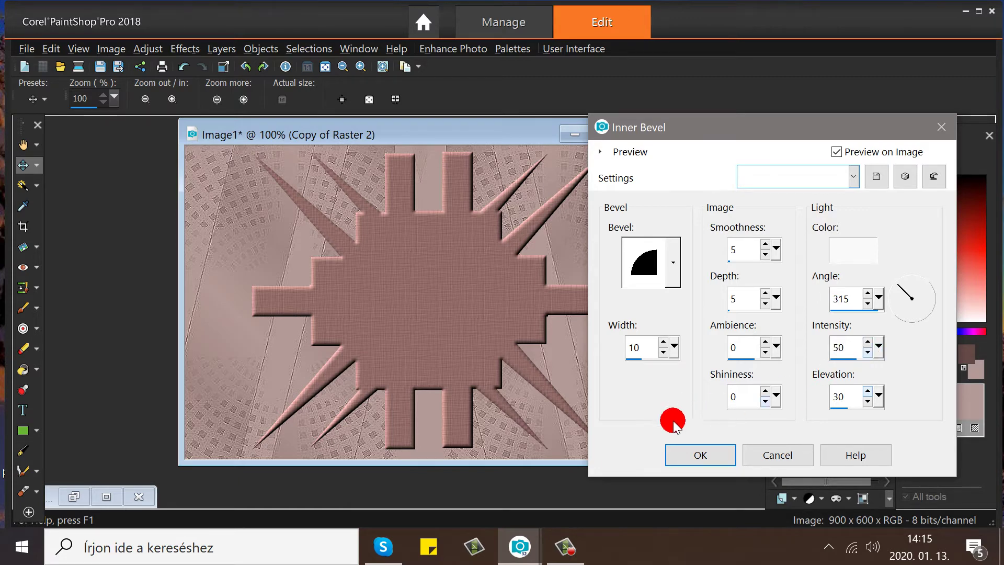
pyautogui.click(695, 459)
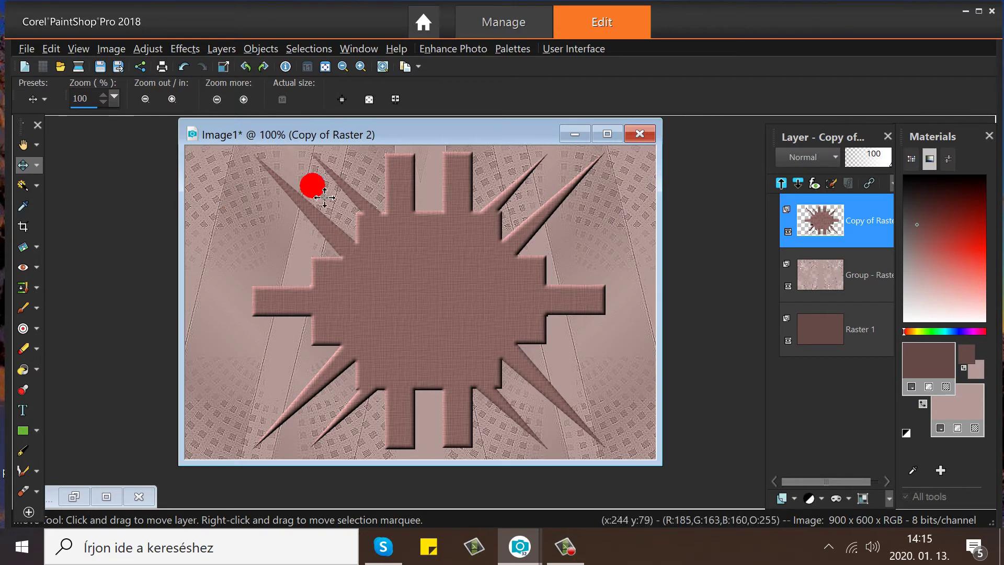
# Duplicate the beveled starburst layer and make the lower of the two starburst layers active
pyautogui.click(817, 226)
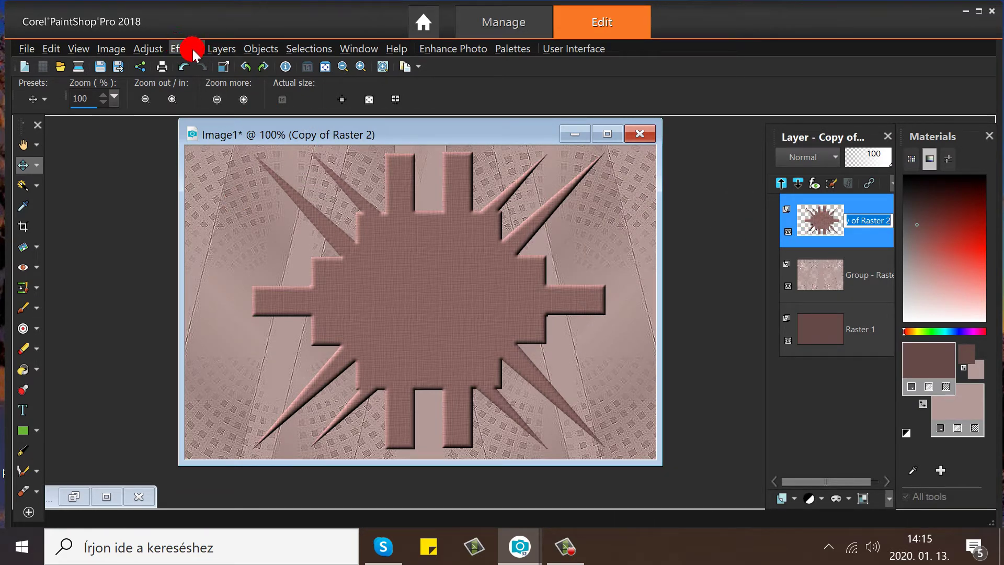
pyautogui.click(220, 50)
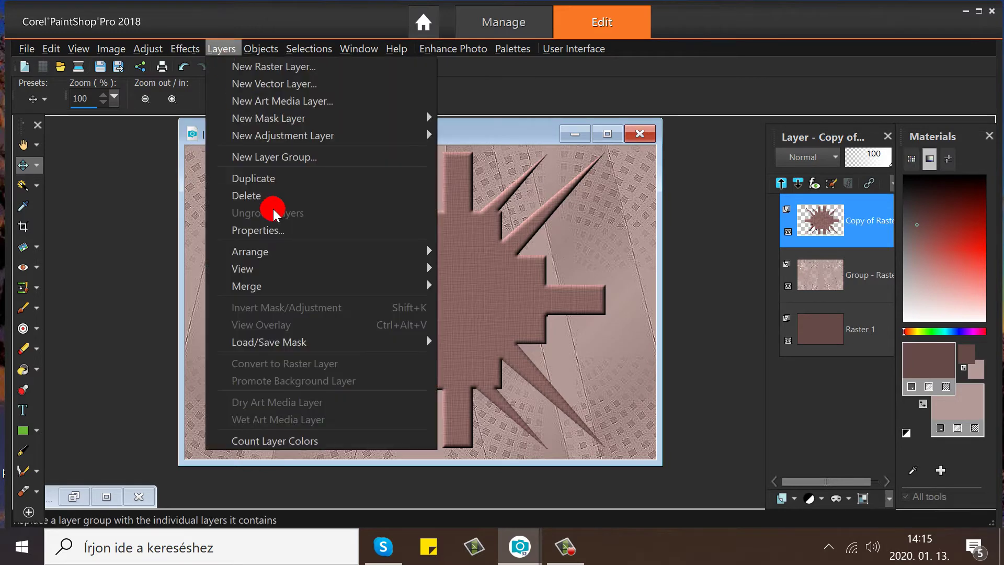
pyautogui.click(270, 177)
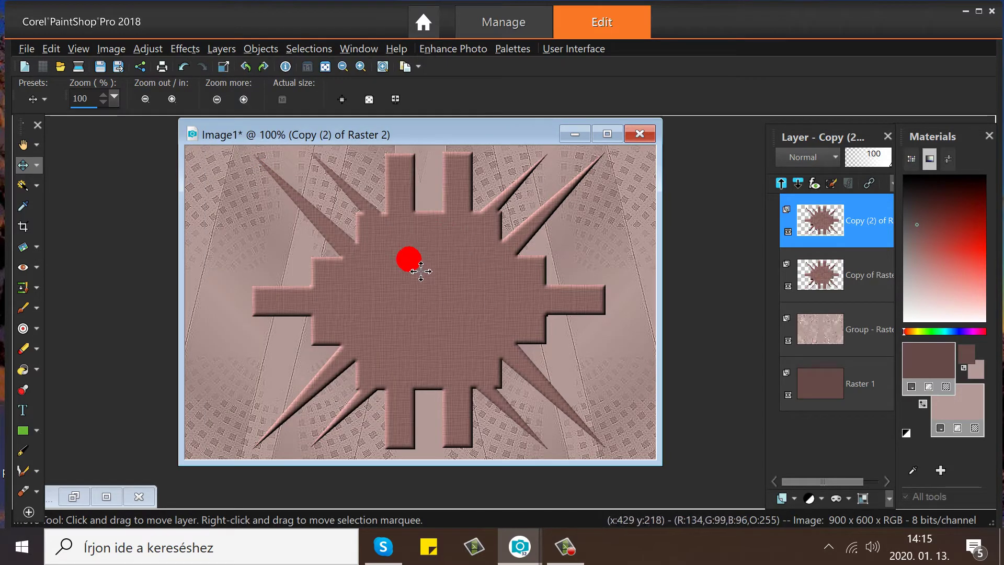
pyautogui.click(813, 273)
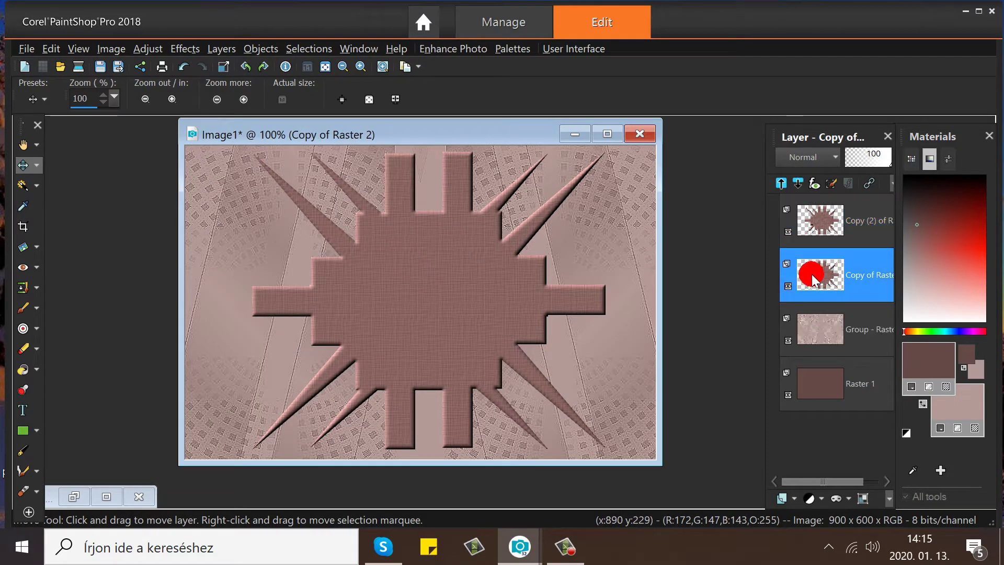
pyautogui.click(182, 47)
pyautogui.click(225, 52)
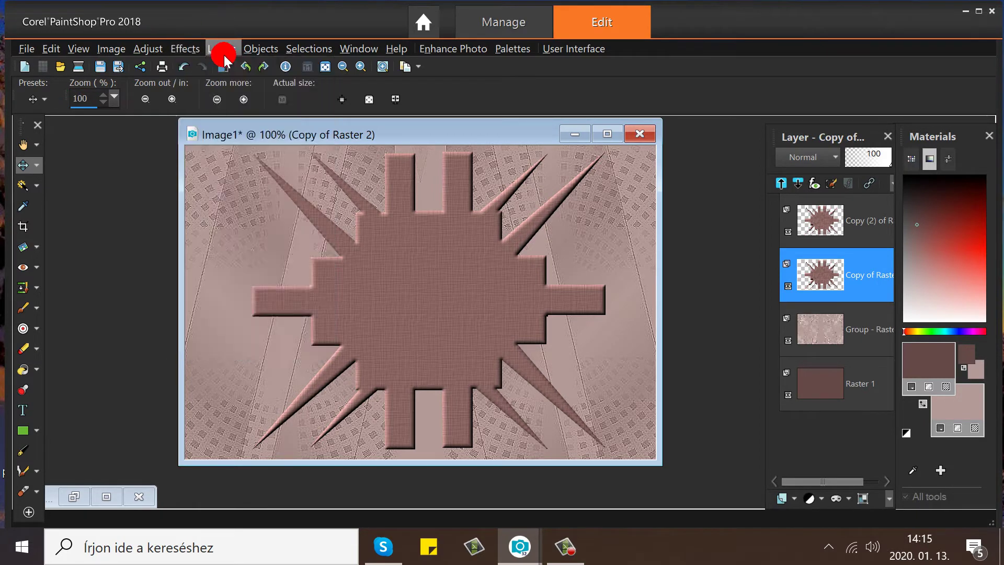
pyautogui.click(185, 48)
pyautogui.moveTo(226, 202)
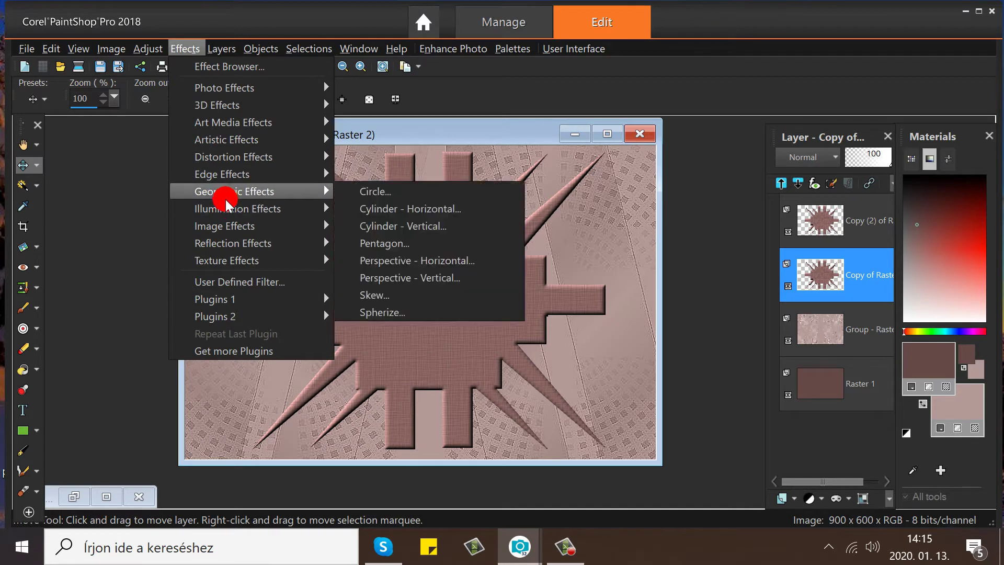
pyautogui.moveTo(232, 159)
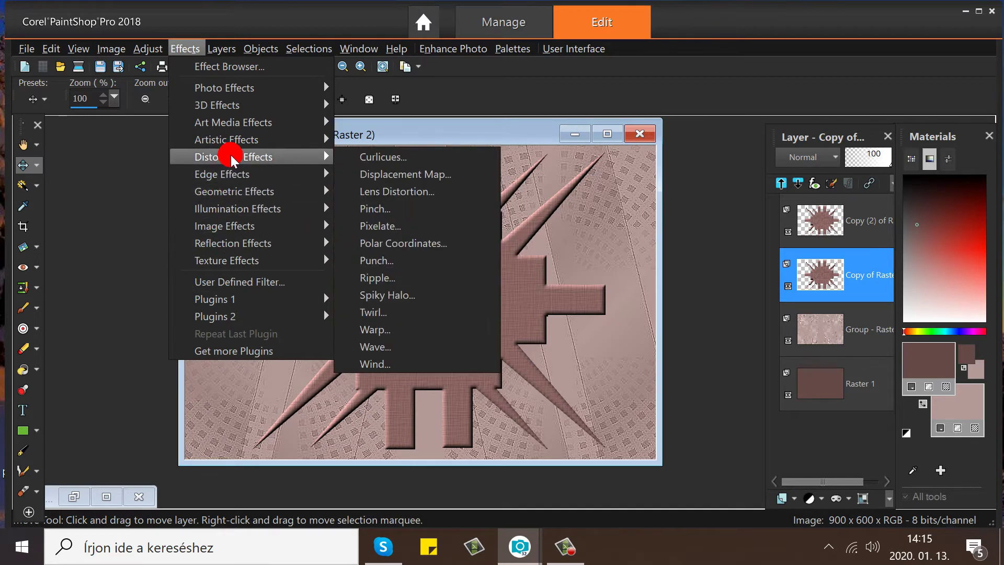
pyautogui.click(381, 330)
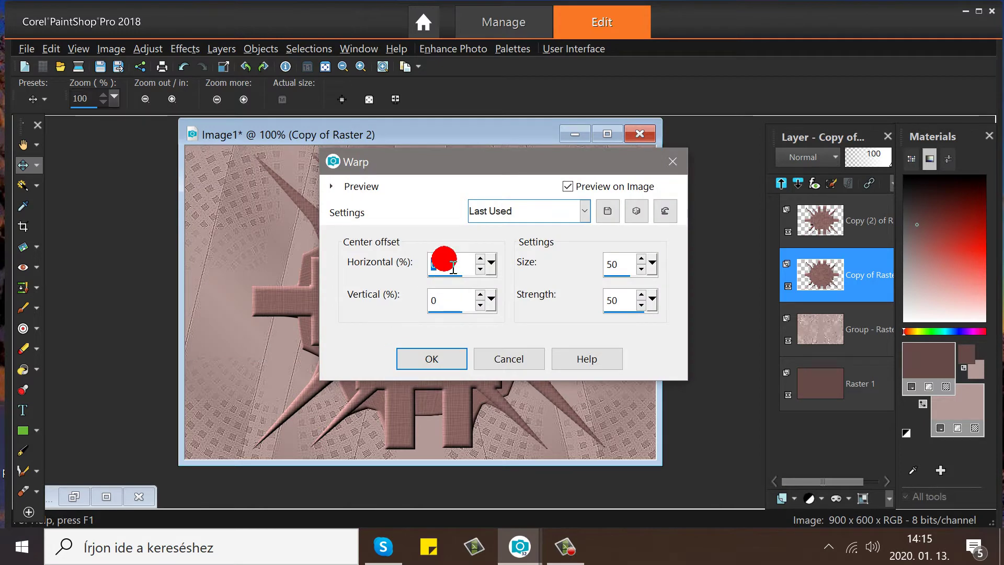
pyautogui.click(673, 161)
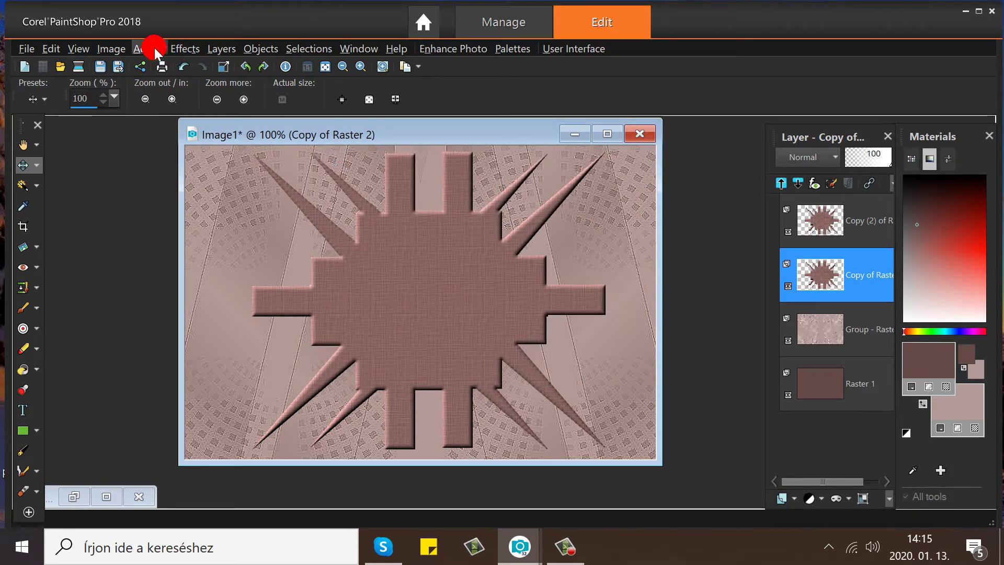
# Start the Wave distortion on the lower starburst layer and set its horizontal amplitude to 2, keeping the other displacement values at 1
pyautogui.click(183, 48)
pyautogui.moveTo(217, 158)
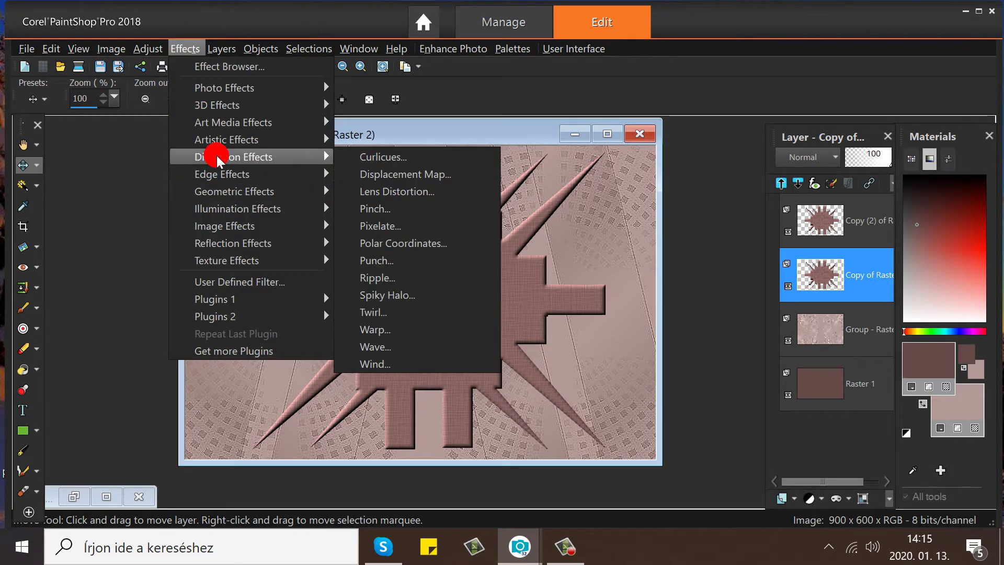
pyautogui.click(375, 346)
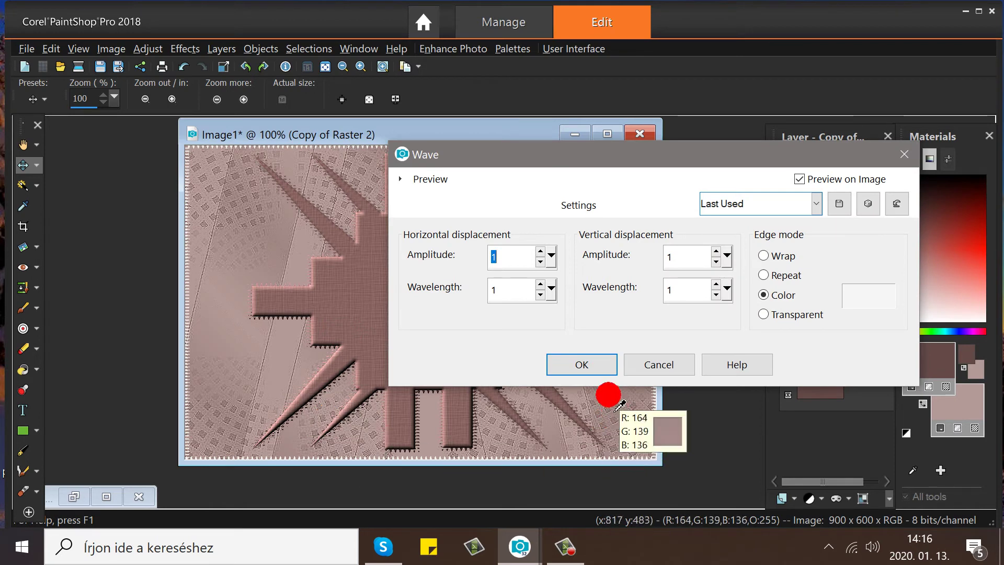
pyautogui.moveTo(600, 153); pyautogui.dragTo(592, 195)
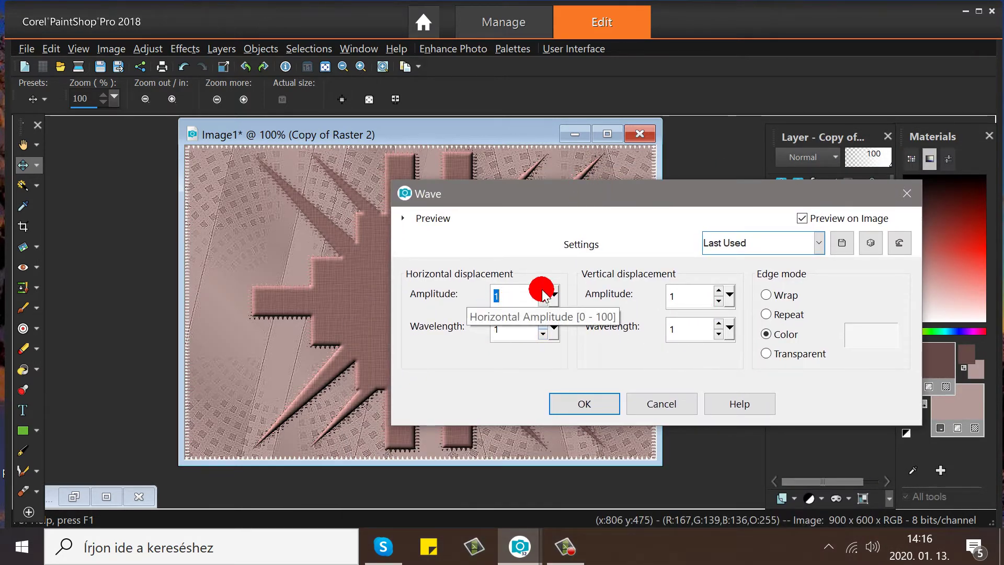
pyautogui.write('2')
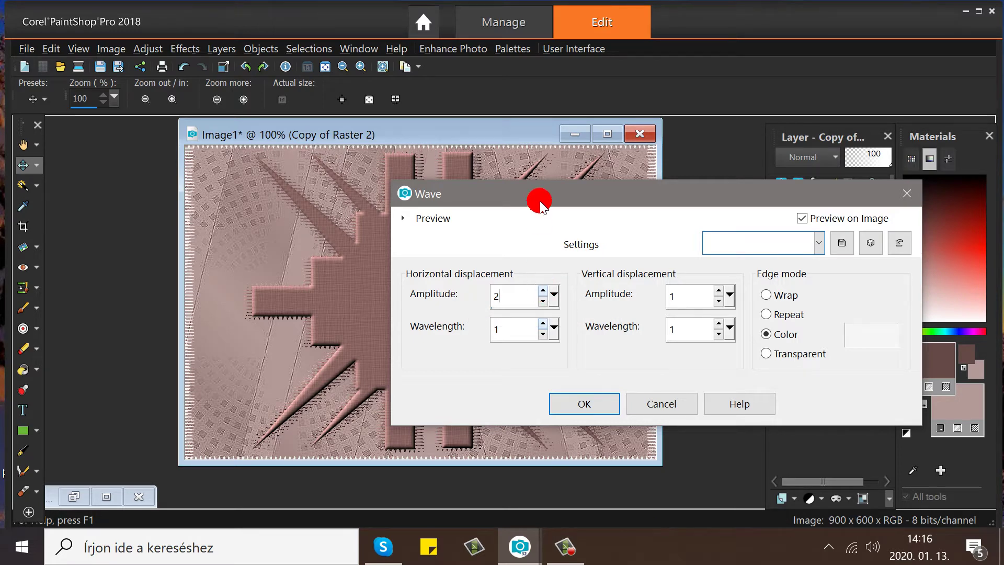
pyautogui.moveTo(540, 201); pyautogui.dragTo(598, 192)
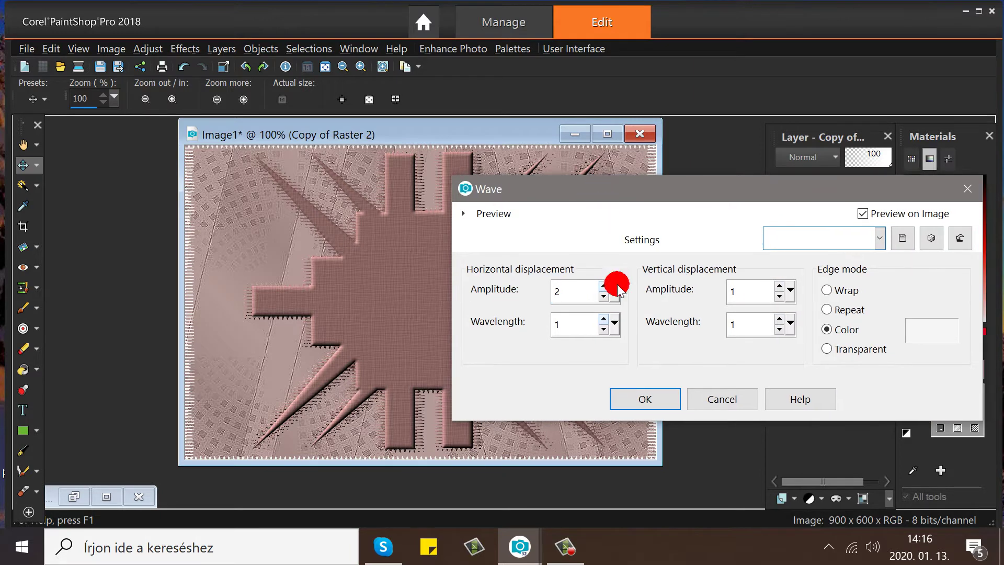
# Compare the Color and Transparent edge modes for the Wave distortion, choose Transparent, and apply it to the lower starburst layer
pyautogui.click(827, 349)
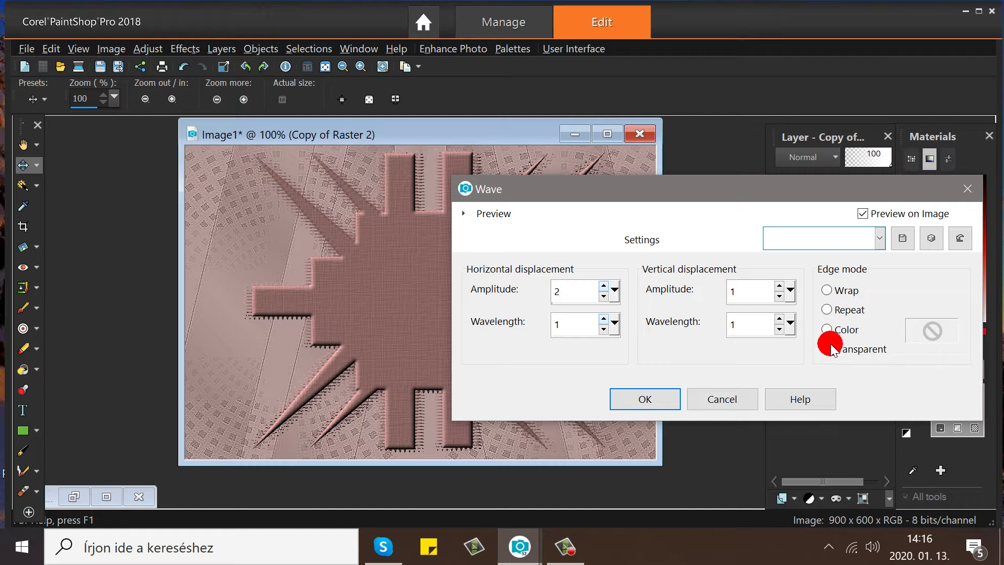
pyautogui.click(826, 330)
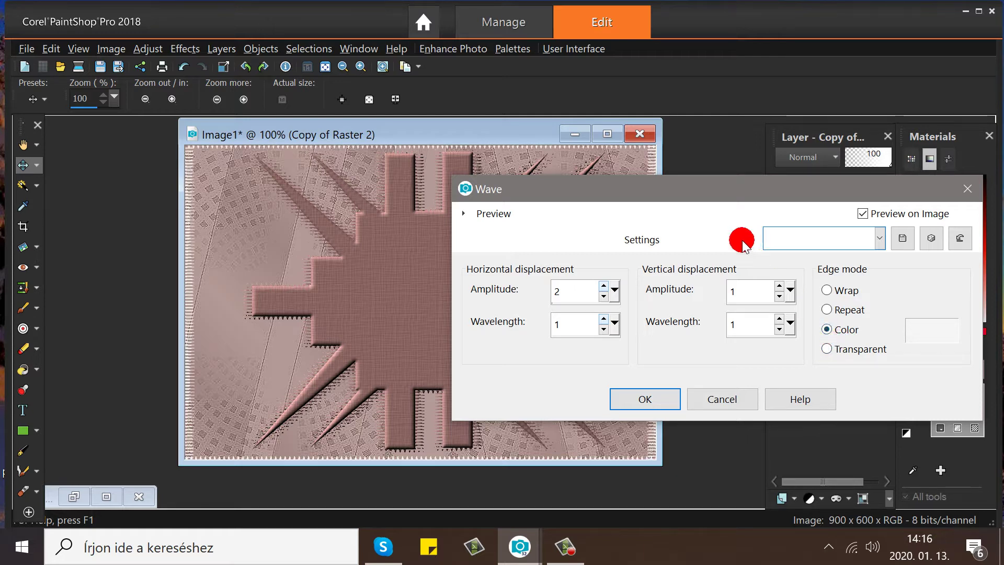
pyautogui.moveTo(733, 189); pyautogui.dragTo(775, 226)
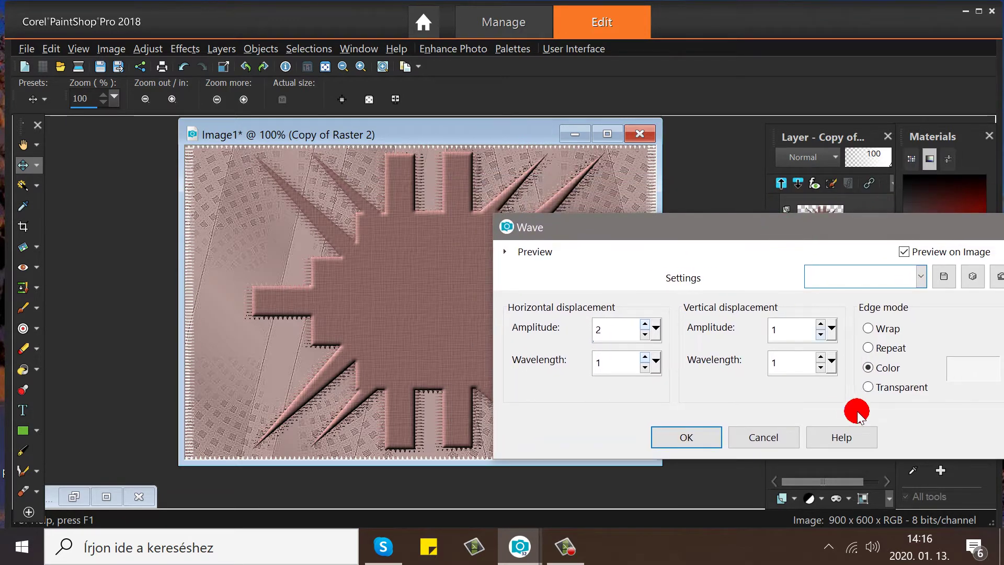
pyautogui.click(871, 386)
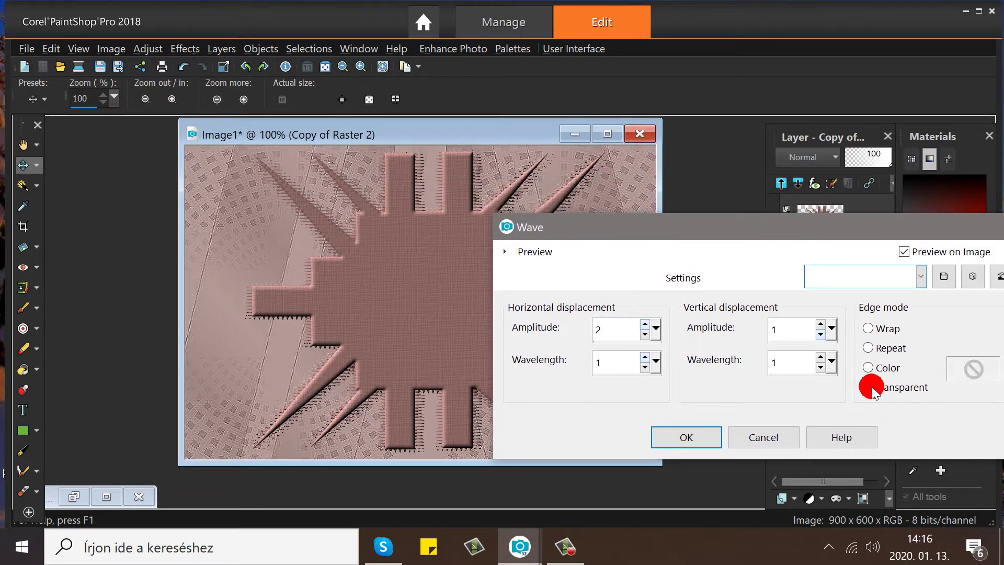
pyautogui.click(869, 366)
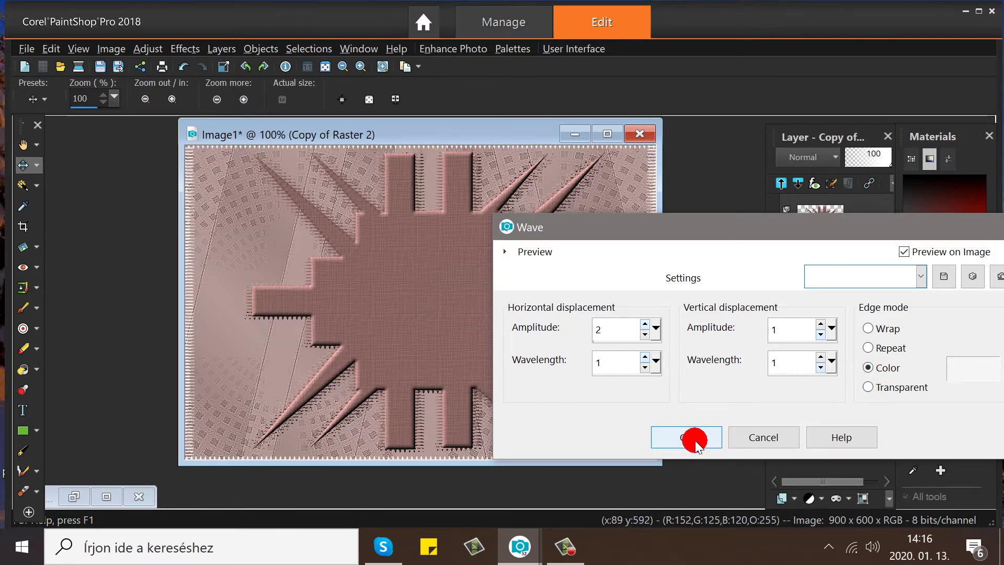
pyautogui.click(868, 389)
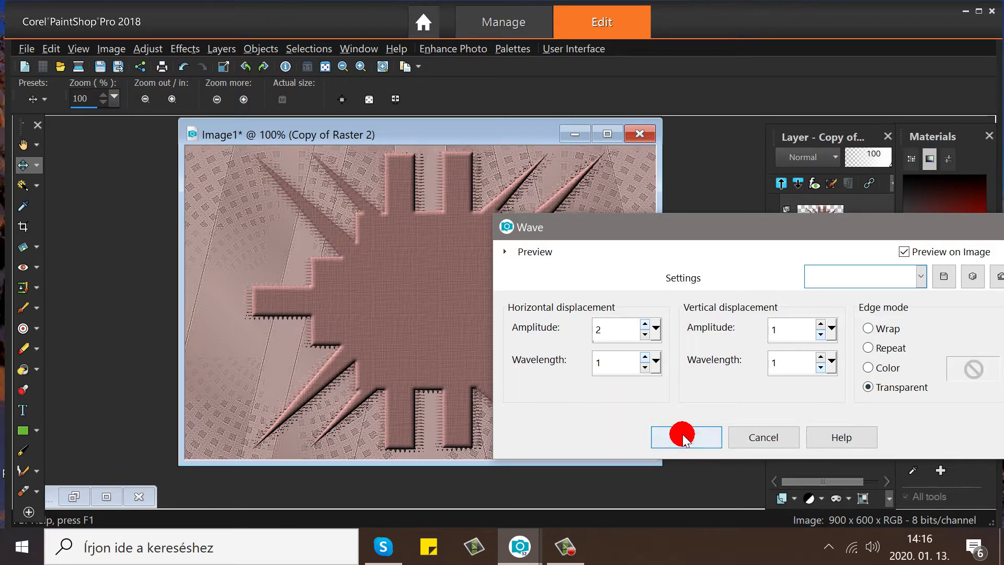
pyautogui.click(685, 437)
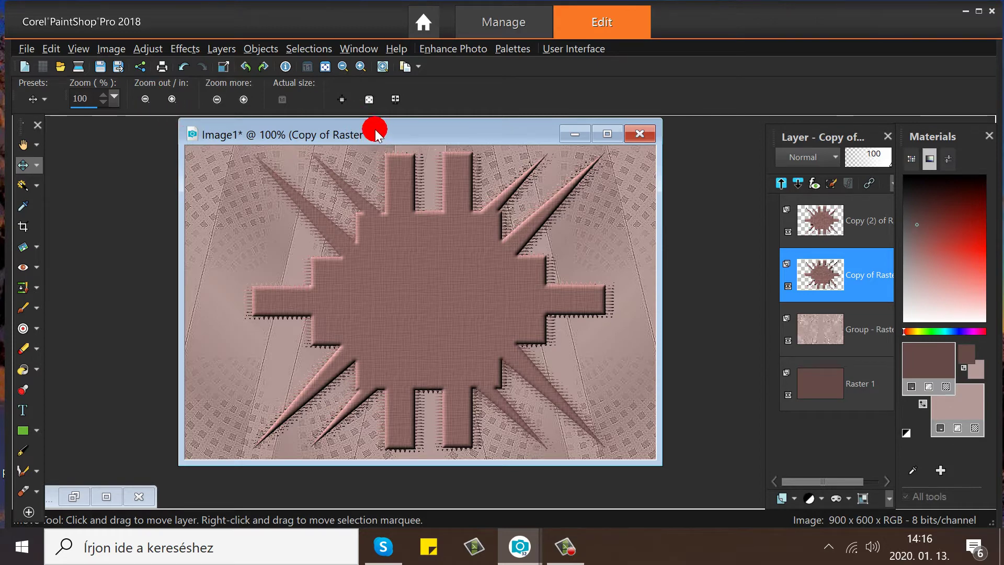
# Toggle the waved starburst layer's visibility to compare the image with and without its serrated edge
pyautogui.moveTo(376, 133)
pyautogui.mouseDown()
pyautogui.moveTo(352, 134)
pyautogui.moveTo(367, 131)
pyautogui.mouseUp()
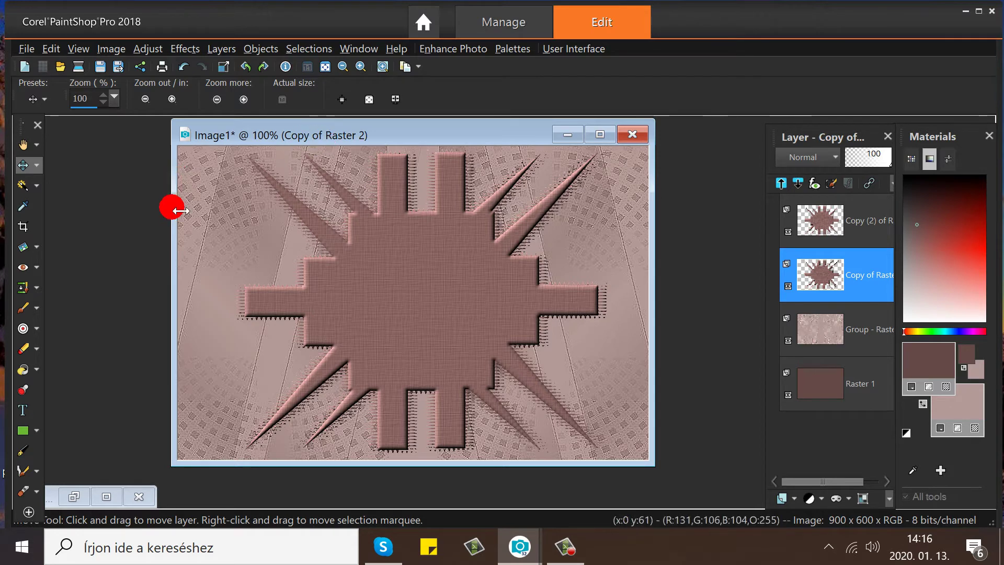
pyautogui.click(788, 286)
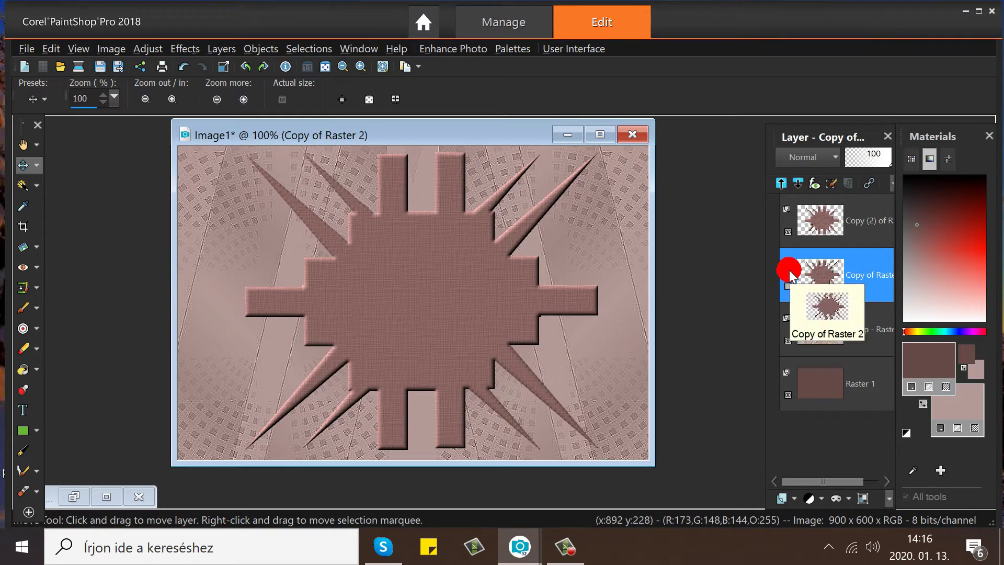
pyautogui.click(788, 232)
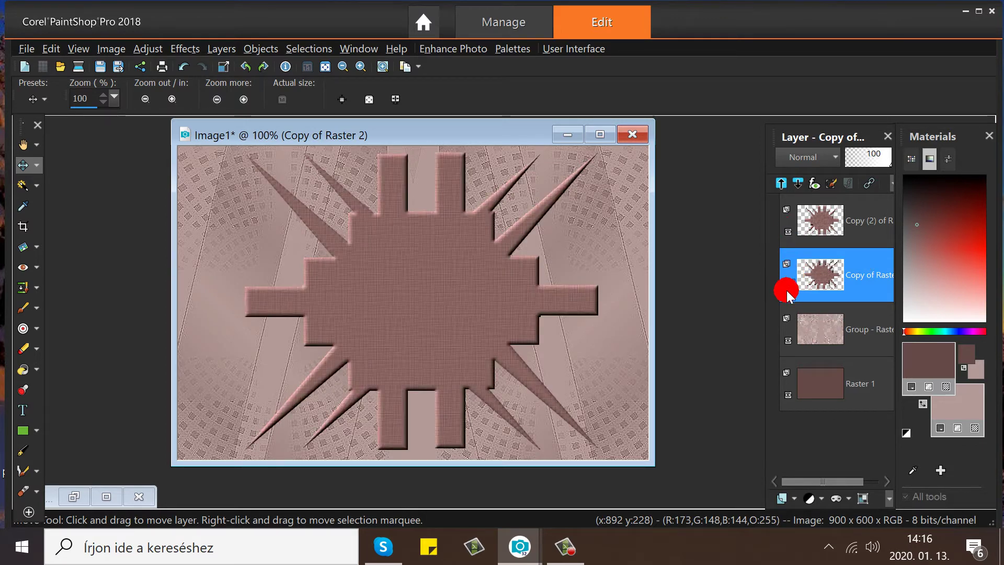
pyautogui.click(788, 286)
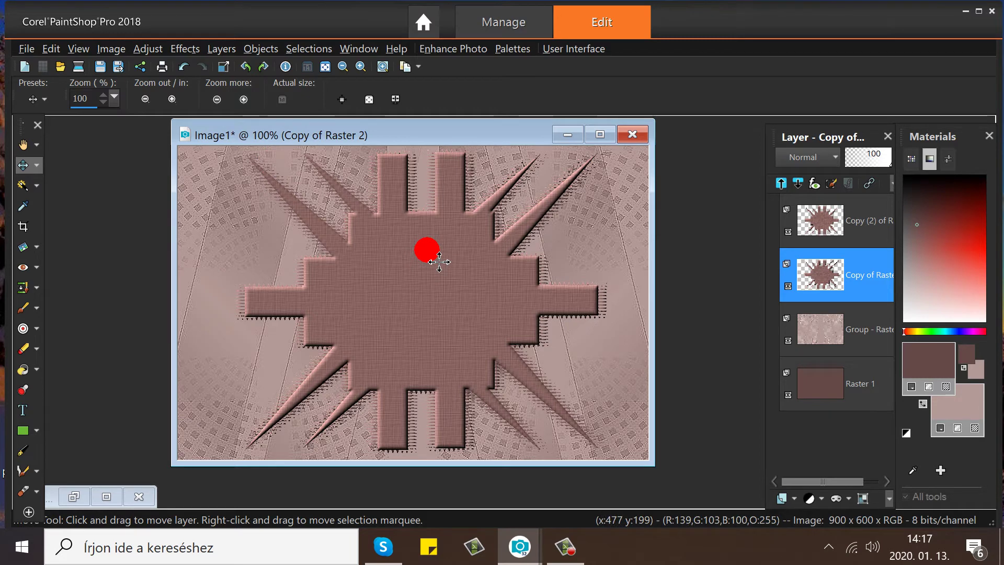
# Shift the top starburst aside to expose the waved layer beneath it, and undo the move
pyautogui.hotkey('ctrl', 'shift', 'd')
pyautogui.moveTo(439, 262); pyautogui.dragTo(383, 260)
pyautogui.click(184, 67)
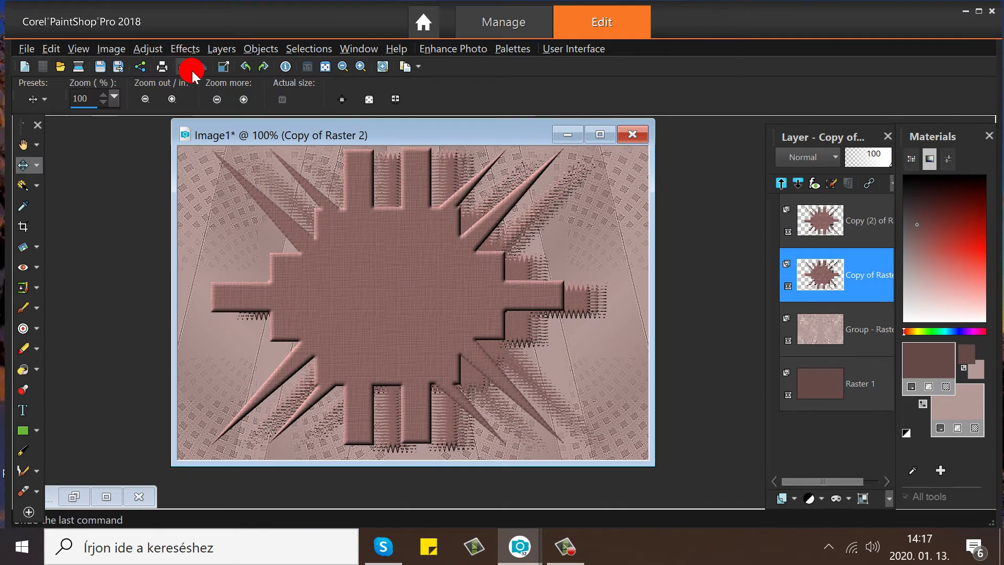
# Merge the top starburst down into its waved copy and move the merged starburst to the canvas's left edge
pyautogui.rightClick(822, 220)
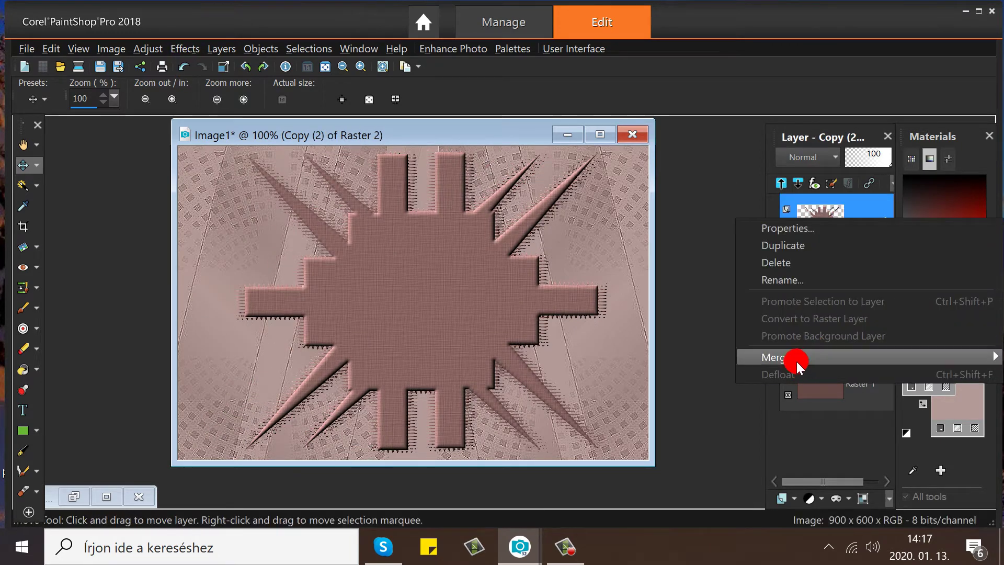
pyautogui.moveTo(795, 361)
pyautogui.click(581, 358)
pyautogui.moveTo(489, 304); pyautogui.dragTo(411, 311)
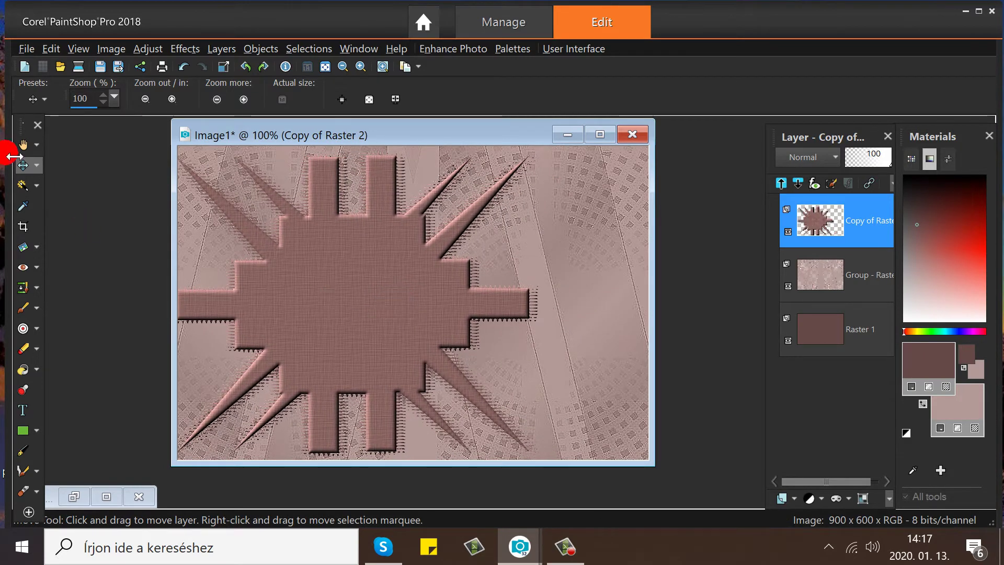
# Stretch the merged starburst with the Pick tool to about 131% width and 107% height, filling the canvas
pyautogui.click(37, 165)
pyautogui.click(47, 183)
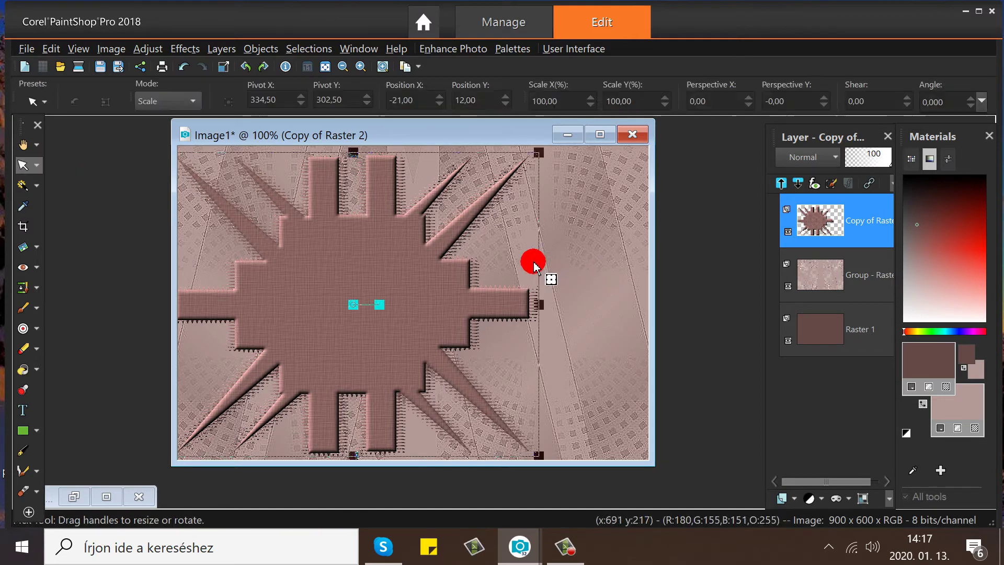
pyautogui.moveTo(551, 323); pyautogui.dragTo(665, 323)
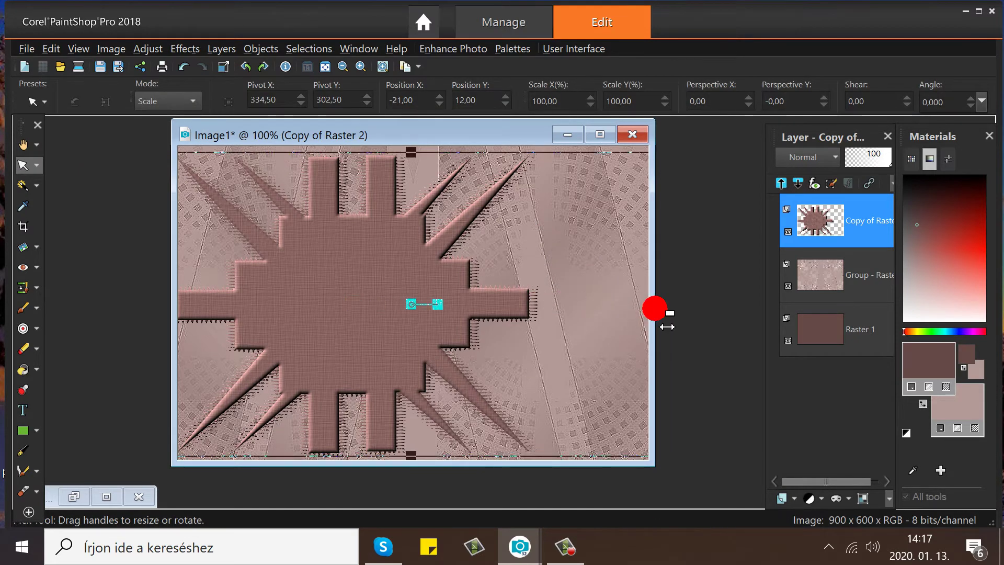
pyautogui.moveTo(418, 166); pyautogui.dragTo(417, 159)
pyautogui.moveTo(450, 469)
pyautogui.mouseDown()
pyautogui.moveTo(429, 463)
pyautogui.moveTo(421, 476)
pyautogui.moveTo(421, 464)
pyautogui.mouseUp()
pyautogui.moveTo(404, 152)
pyautogui.mouseDown()
pyautogui.moveTo(419, 152)
pyautogui.moveTo(412, 144)
pyautogui.mouseUp()
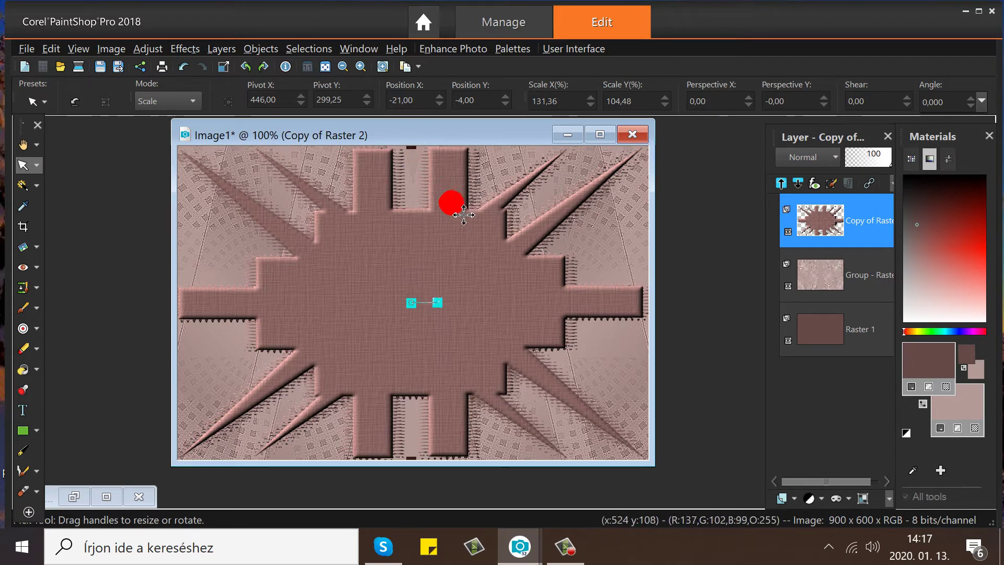
pyautogui.moveTo(464, 215); pyautogui.dragTo(410, 146)
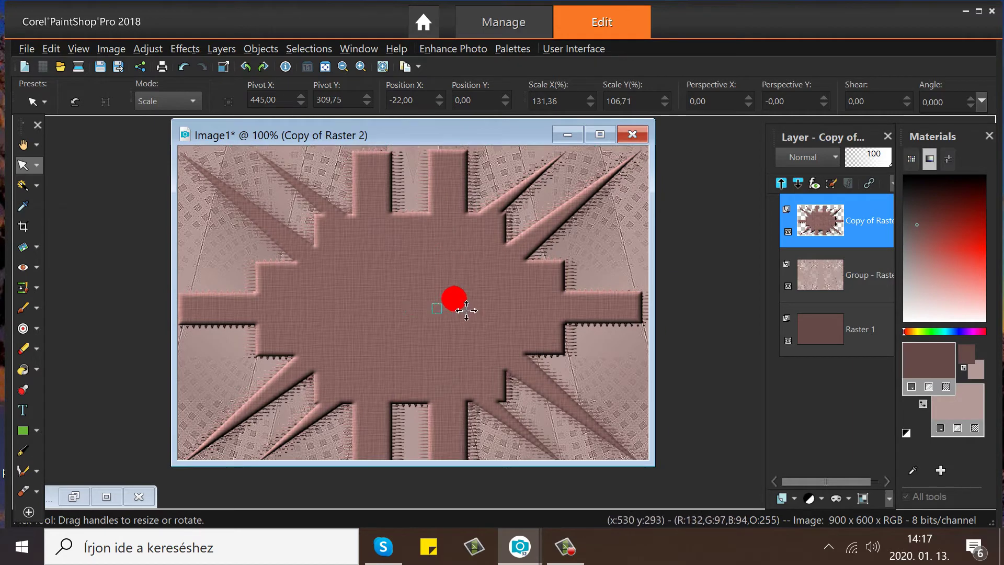
pyautogui.moveTo(465, 306); pyautogui.dragTo(465, 306)
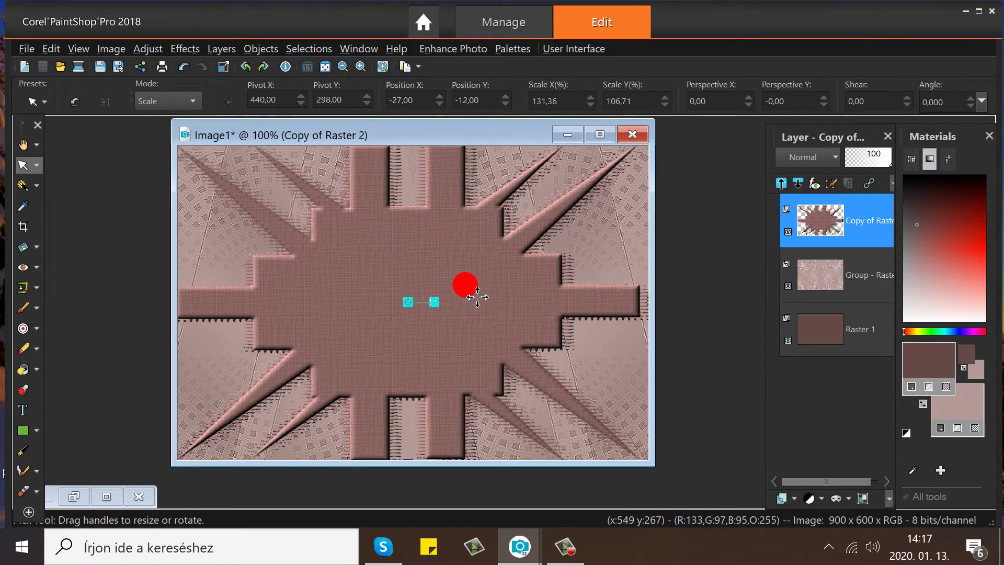
# Finish the resize and nudge the starburst slightly right with the Move tool to centre it on the canvas
pyautogui.rightClick(466, 284)
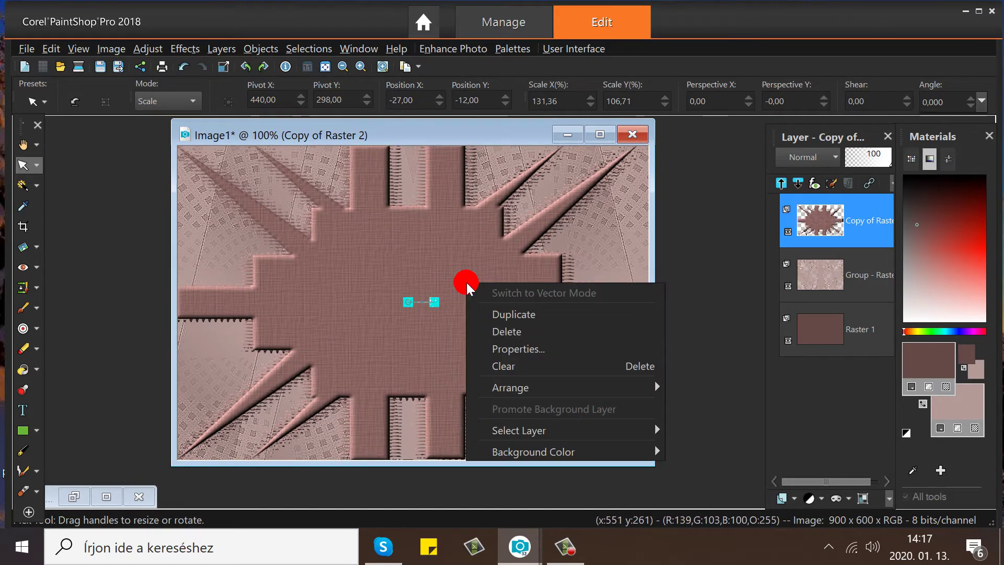
pyautogui.click(43, 135)
pyautogui.click(37, 145)
pyautogui.click(47, 157)
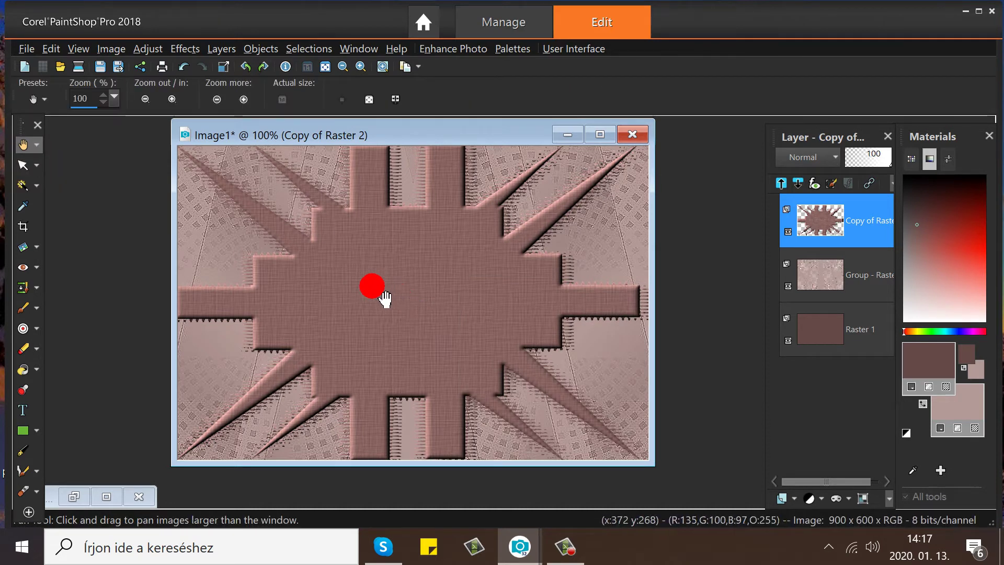
pyautogui.click(37, 165)
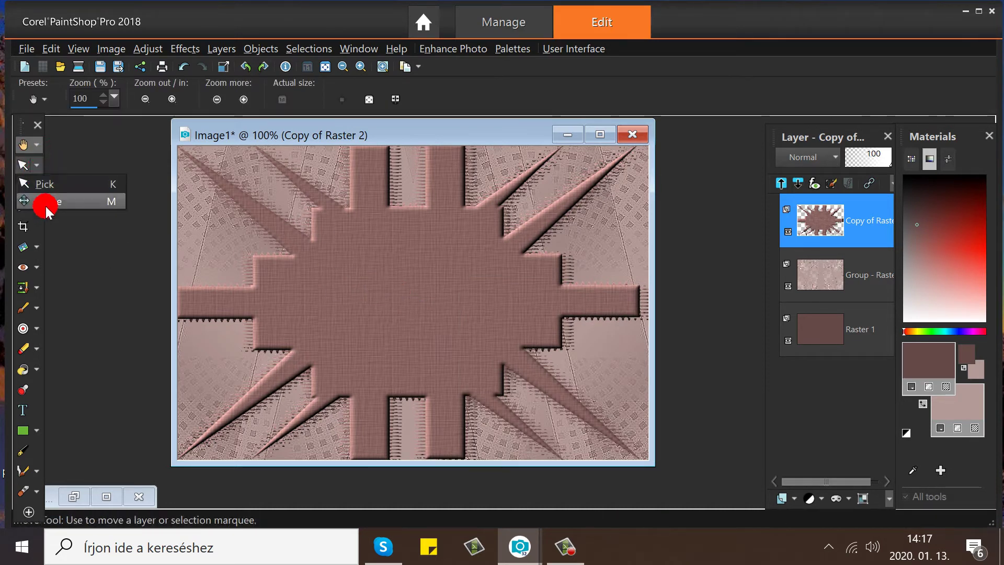
pyautogui.click(46, 203)
pyautogui.moveTo(411, 317); pyautogui.dragTo(418, 318)
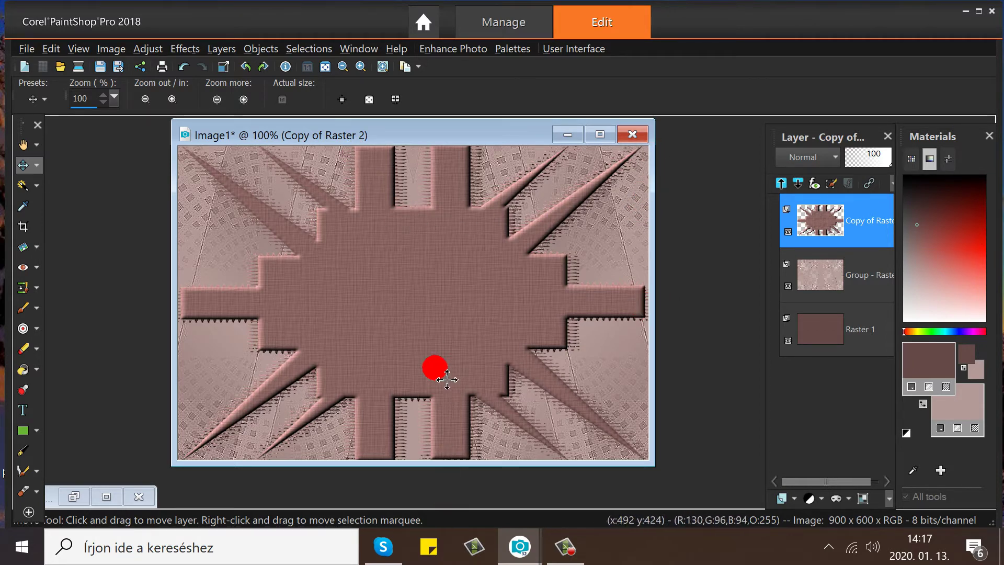
pyautogui.moveTo(447, 379); pyautogui.dragTo(448, 380)
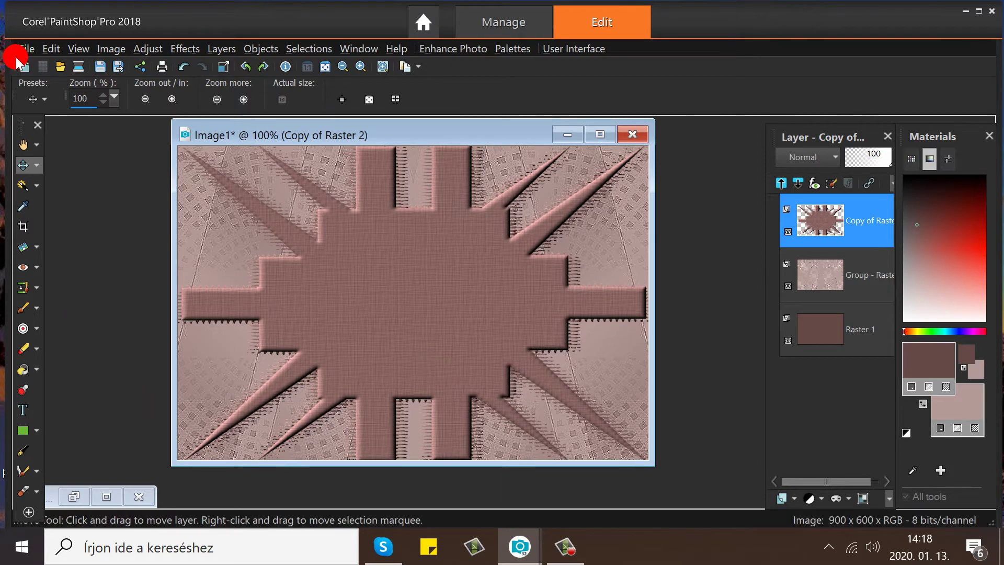
pyautogui.moveTo(369, 153); pyautogui.dragTo(380, 164)
pyautogui.click(241, 2)
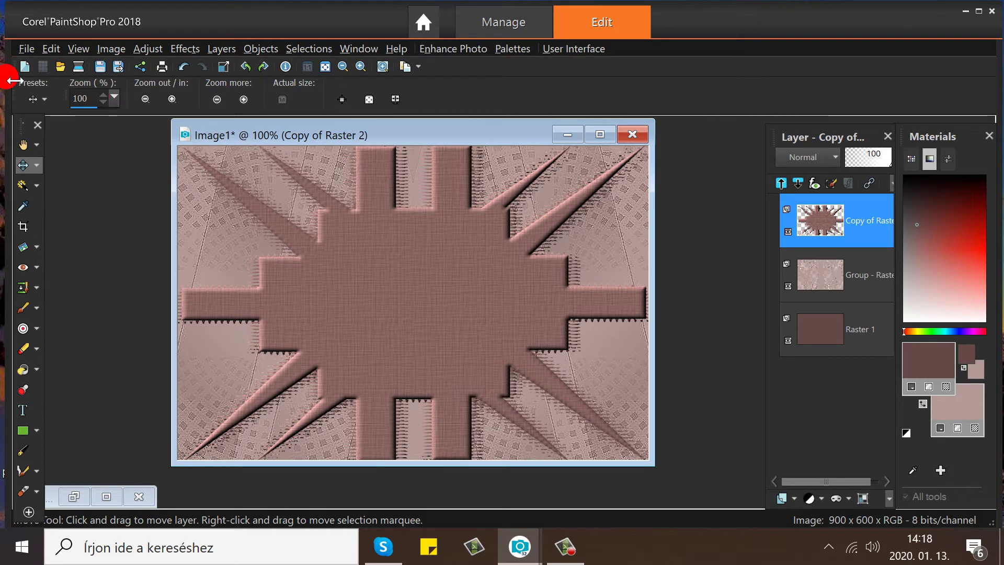
# Load the saved starburst selection from disk as a replacement selection based on source luminance
pyautogui.moveTo(816, 224); pyautogui.dragTo(654, 237)
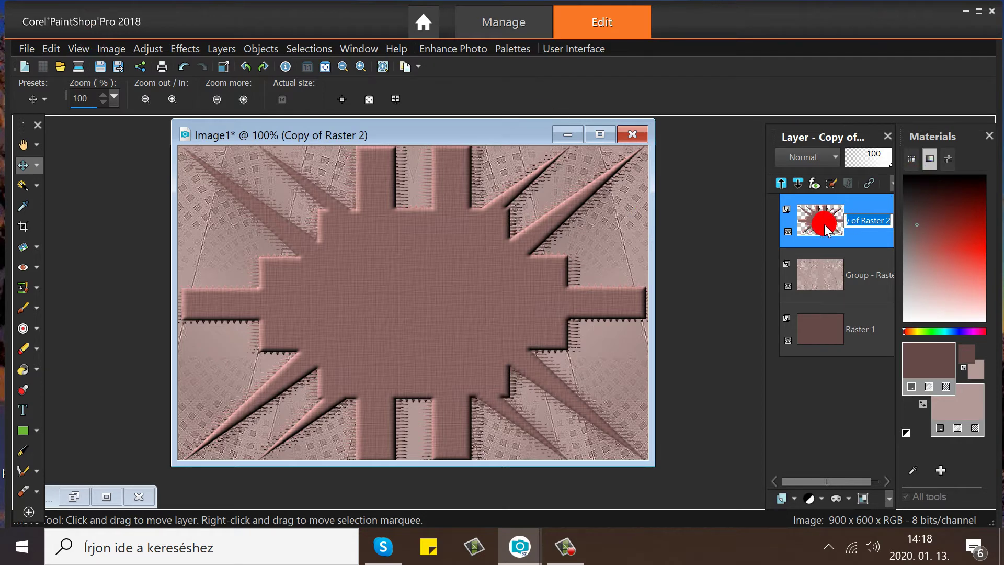
pyautogui.click(308, 49)
pyautogui.moveTo(448, 213)
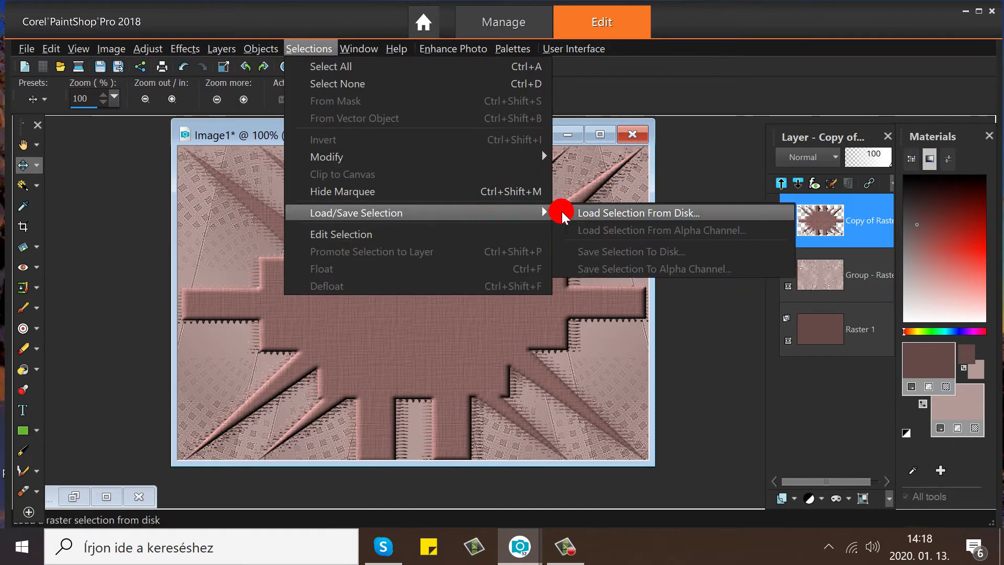
pyautogui.click(575, 211)
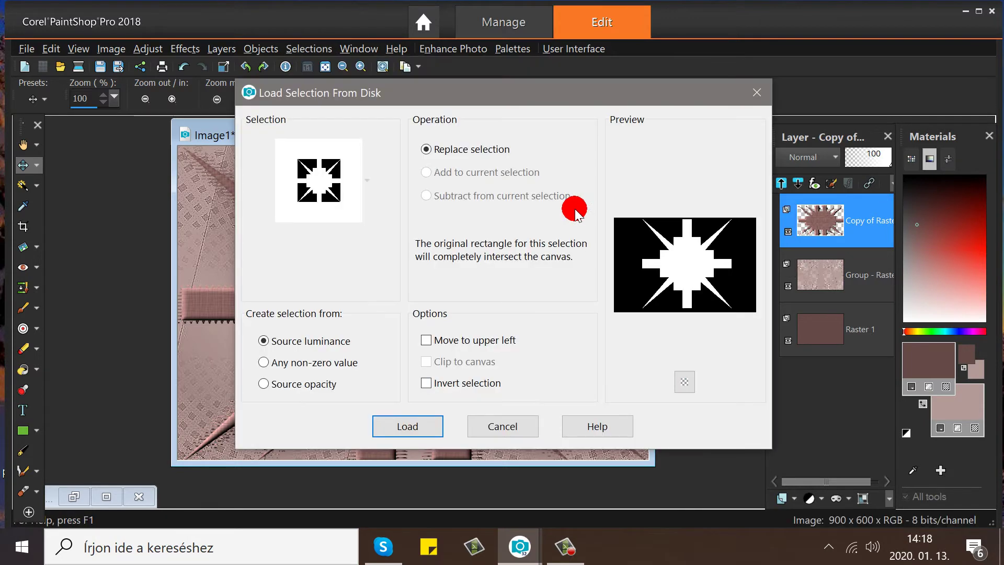
pyautogui.click(422, 426)
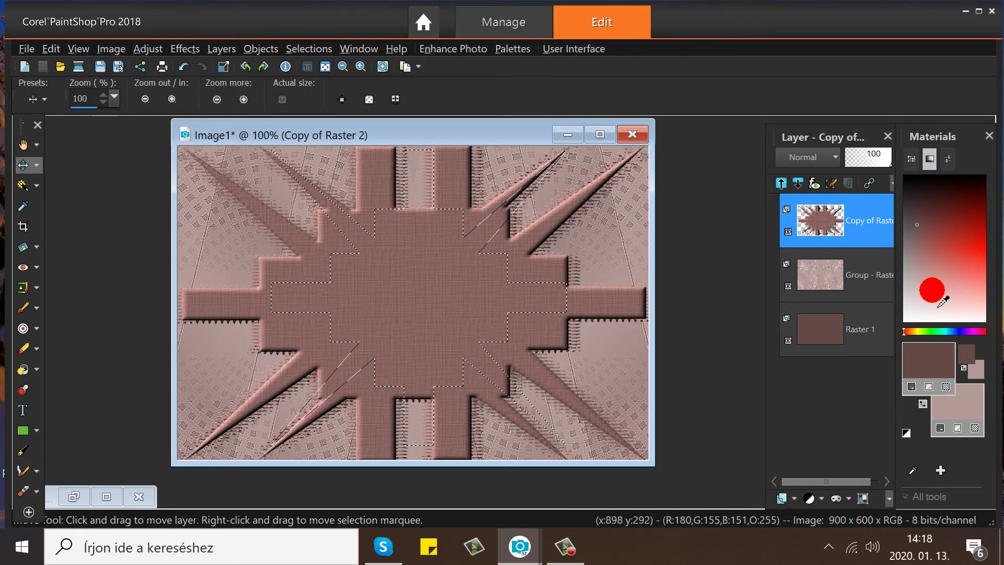
# Swap the foreground and background colours and add a new raster layer with default settings above the merged starburst
pyautogui.click(926, 405)
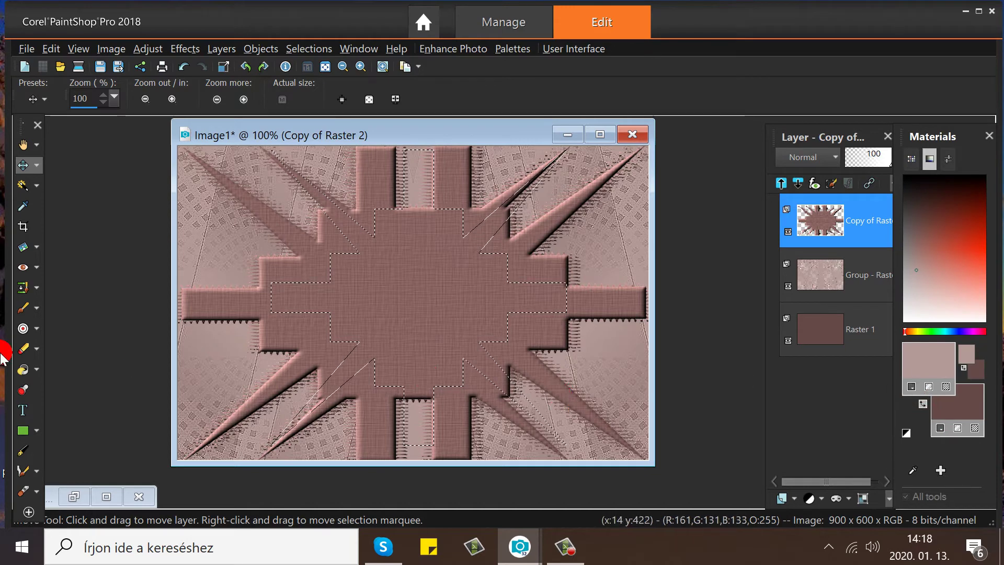
pyautogui.click(816, 213)
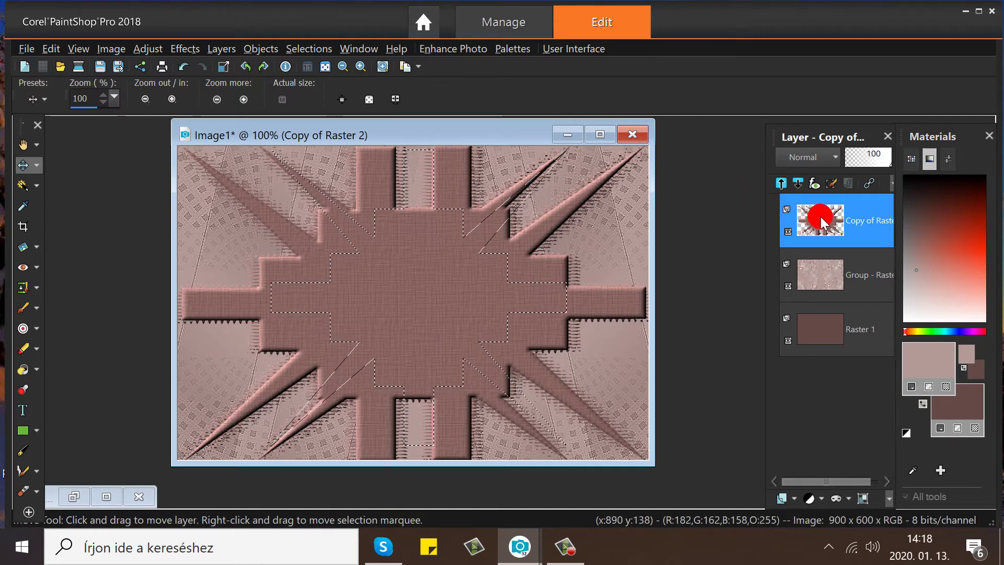
pyautogui.click(222, 48)
pyautogui.click(242, 67)
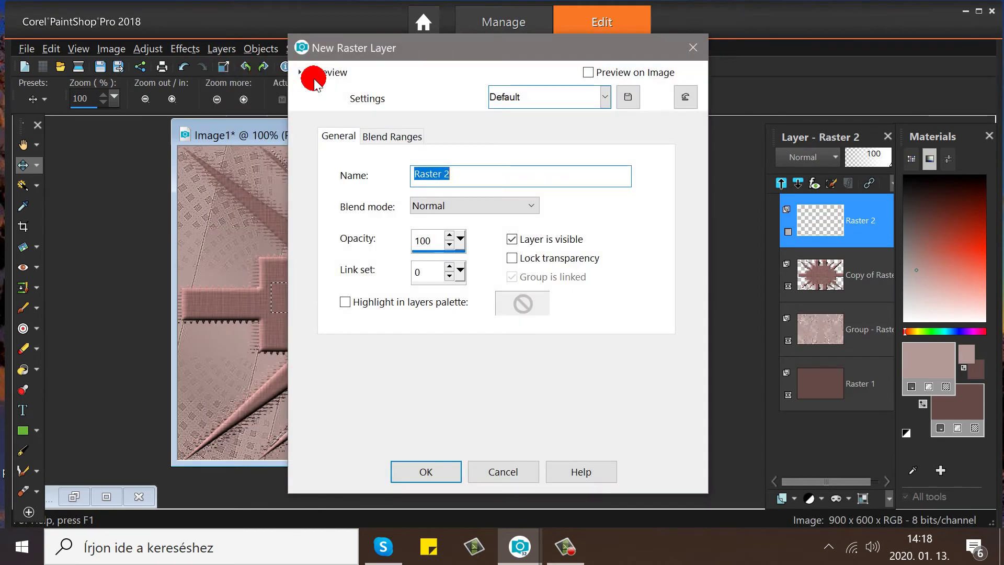
pyautogui.click(424, 472)
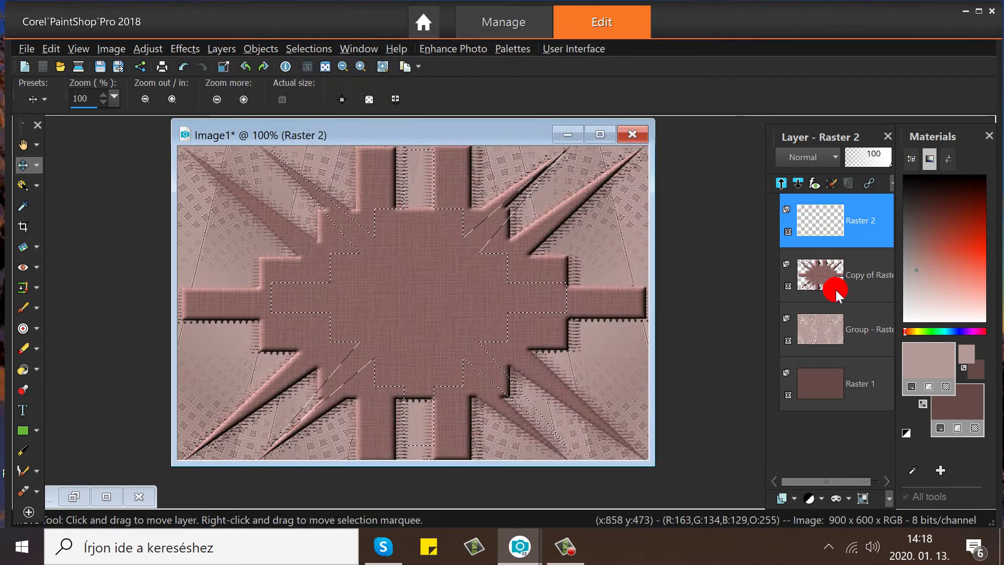
# Flood-fill the starburst selection on the new layer with the light foreground colour
pyautogui.click(806, 218)
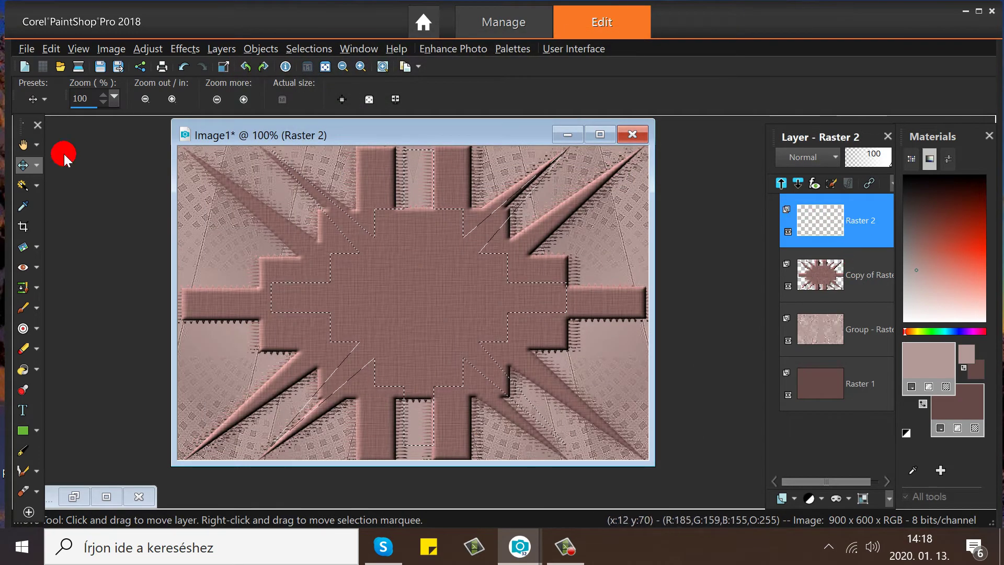
pyautogui.click(36, 370)
pyautogui.click(51, 388)
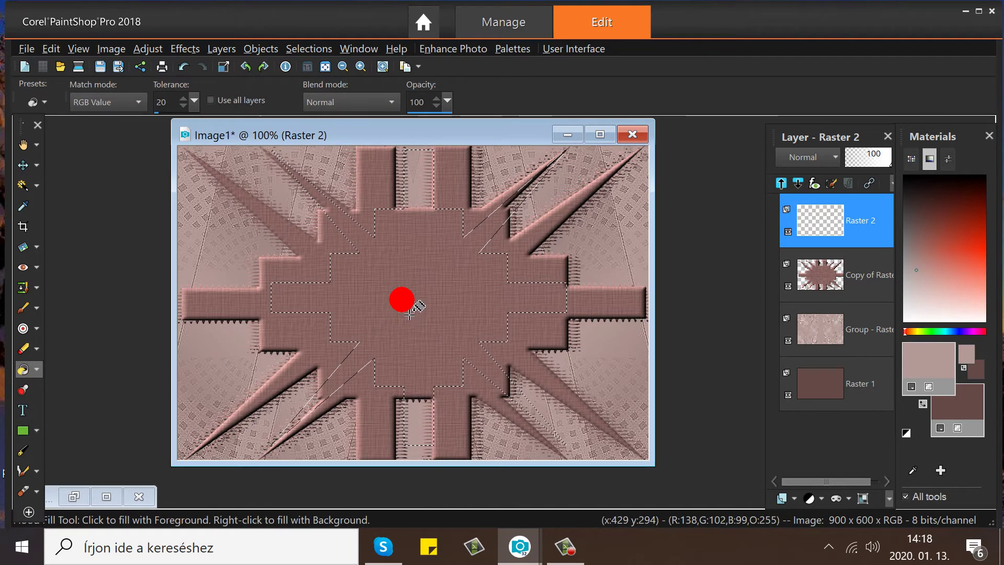
pyautogui.click(398, 313)
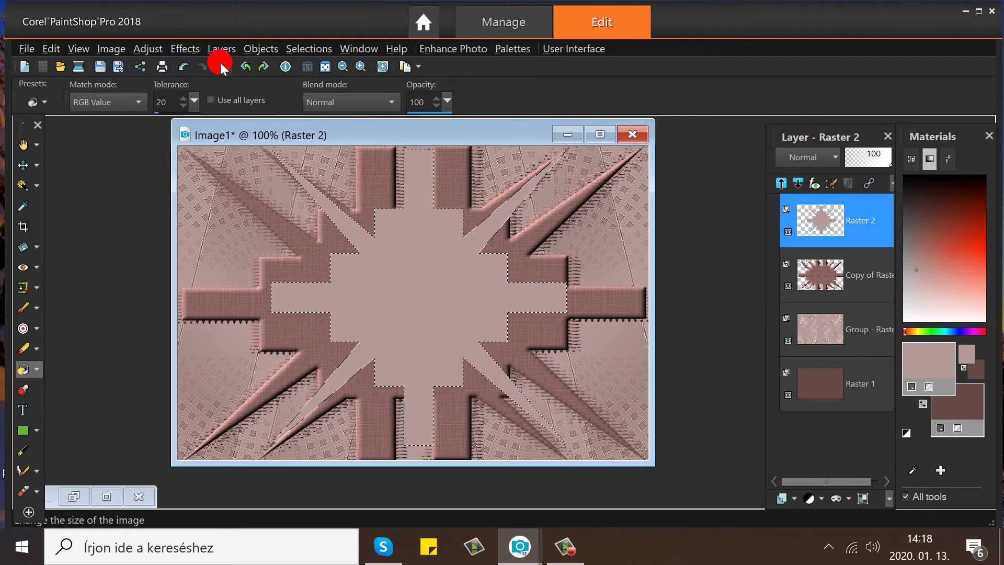
# Apply the Texture effect with the woven pattern to the light starburst, setting the light intensity to 49
pyautogui.click(186, 49)
pyautogui.moveTo(209, 260)
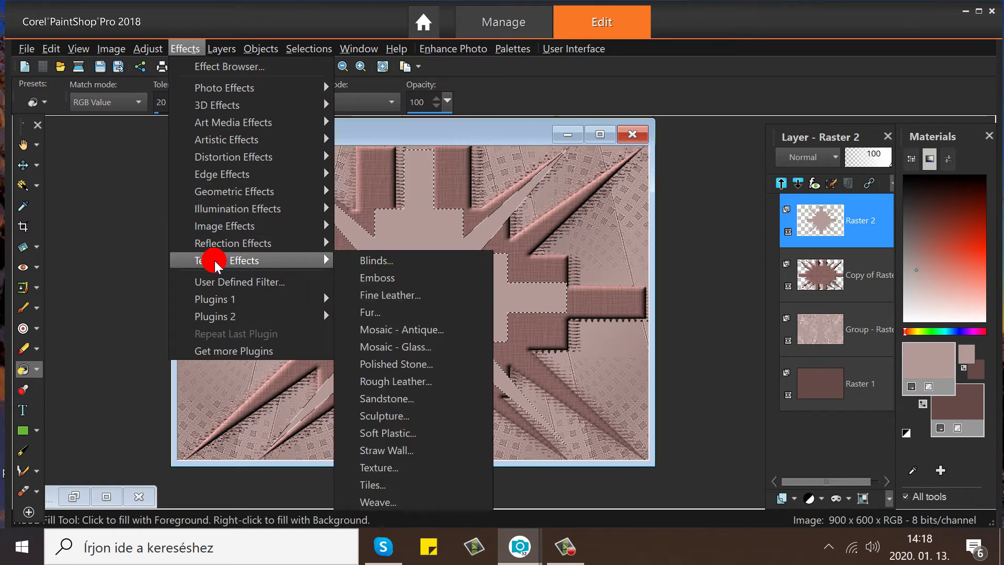
pyautogui.click(397, 467)
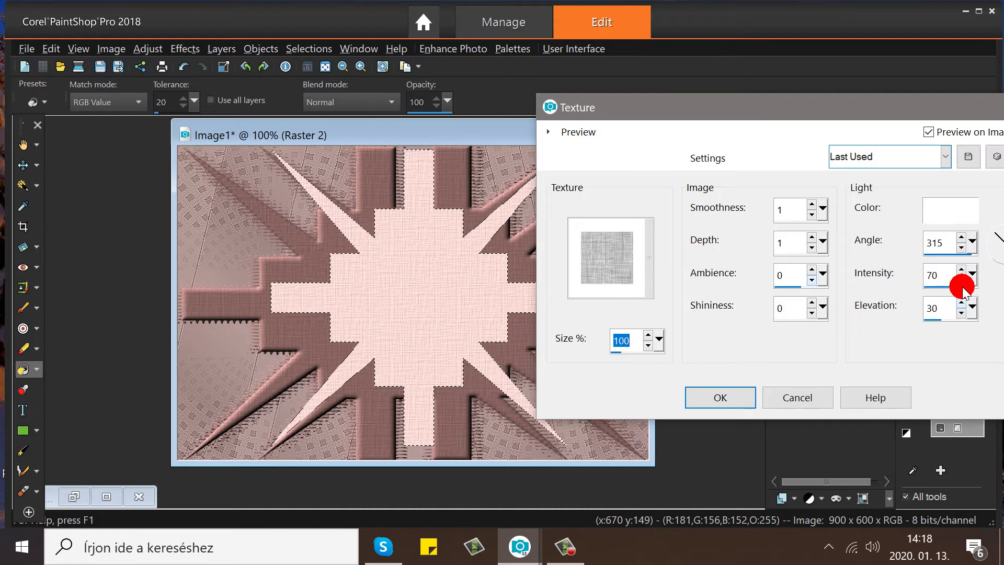
pyautogui.moveTo(964, 290); pyautogui.dragTo(954, 291)
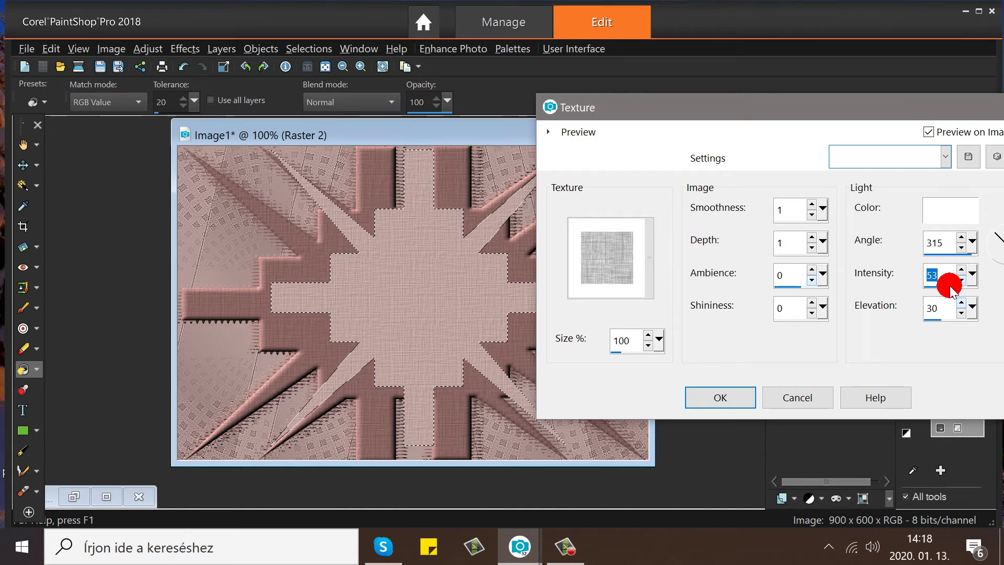
pyautogui.moveTo(952, 287); pyautogui.dragTo(950, 291)
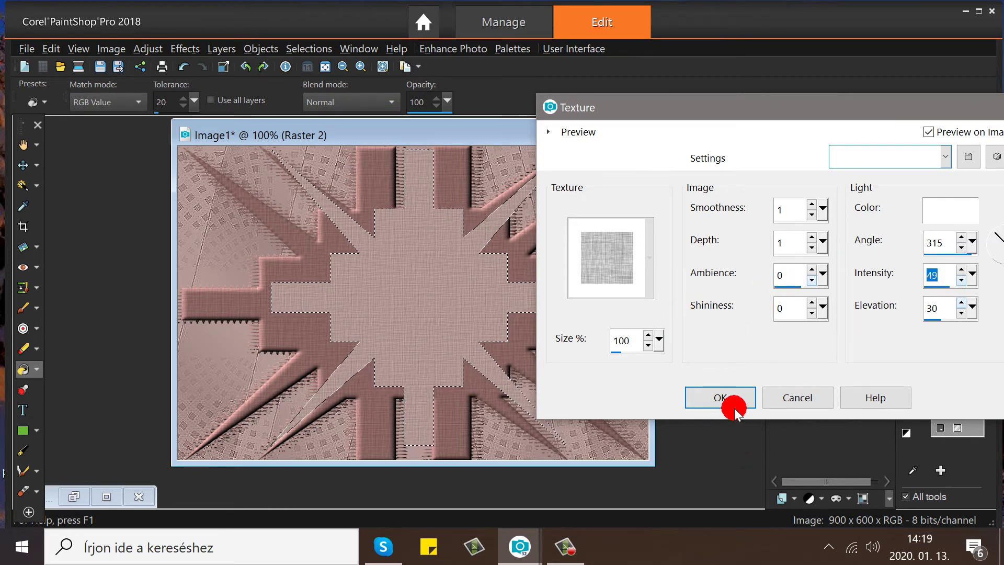
pyautogui.click(722, 397)
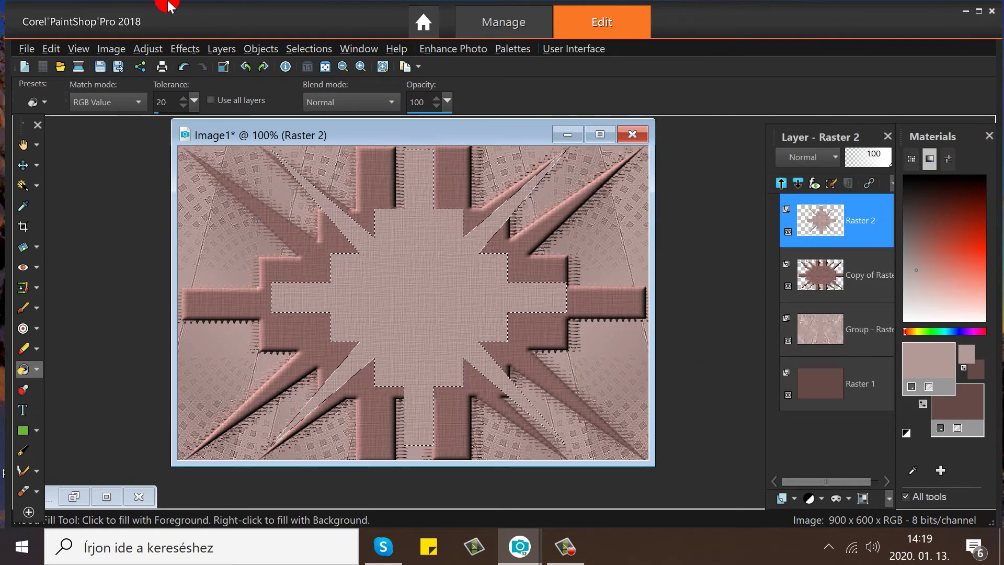
# Apply an Inner Bevel to the light starburst with width 10 and light intensity 51
pyautogui.click(180, 49)
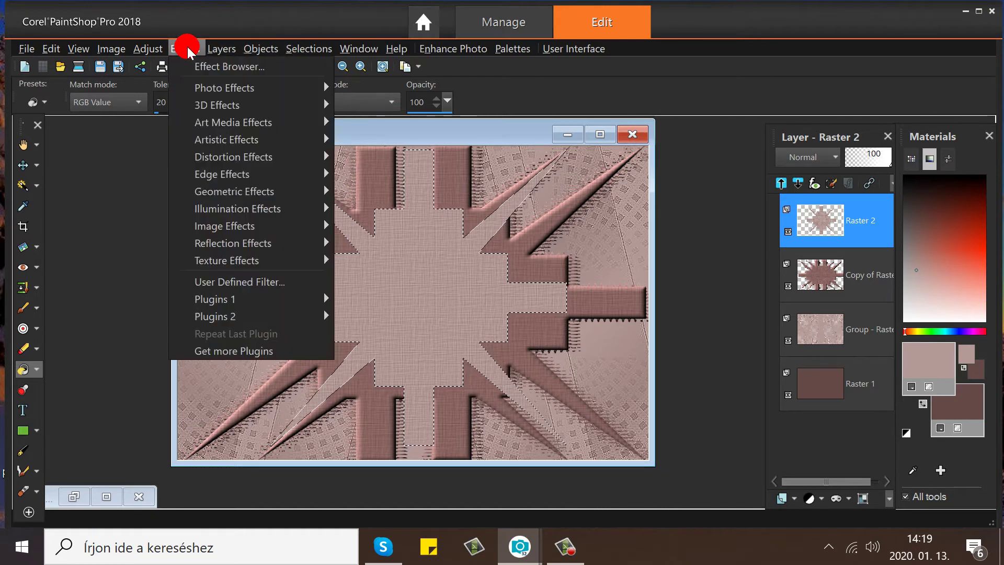
pyautogui.moveTo(221, 104)
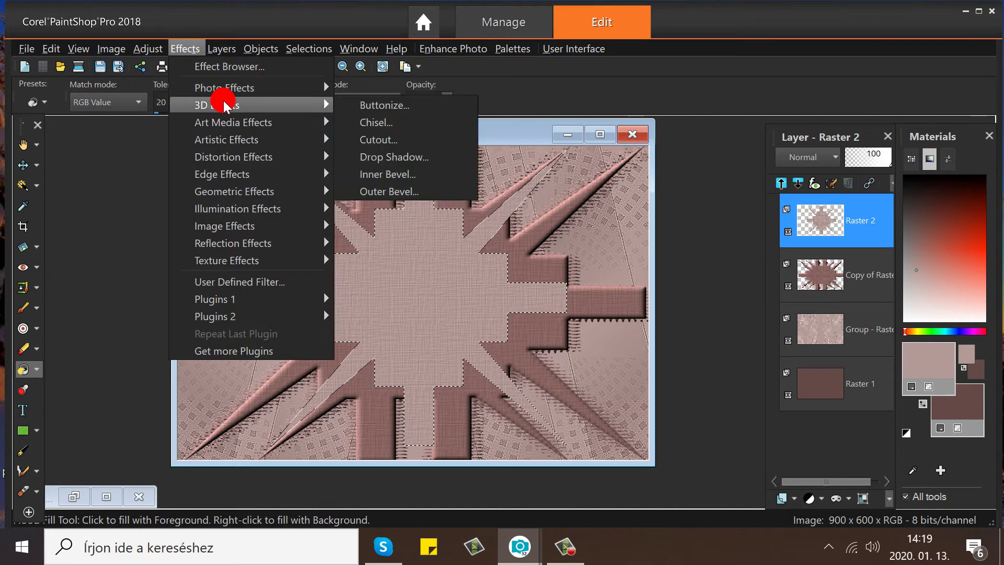
pyautogui.click(397, 175)
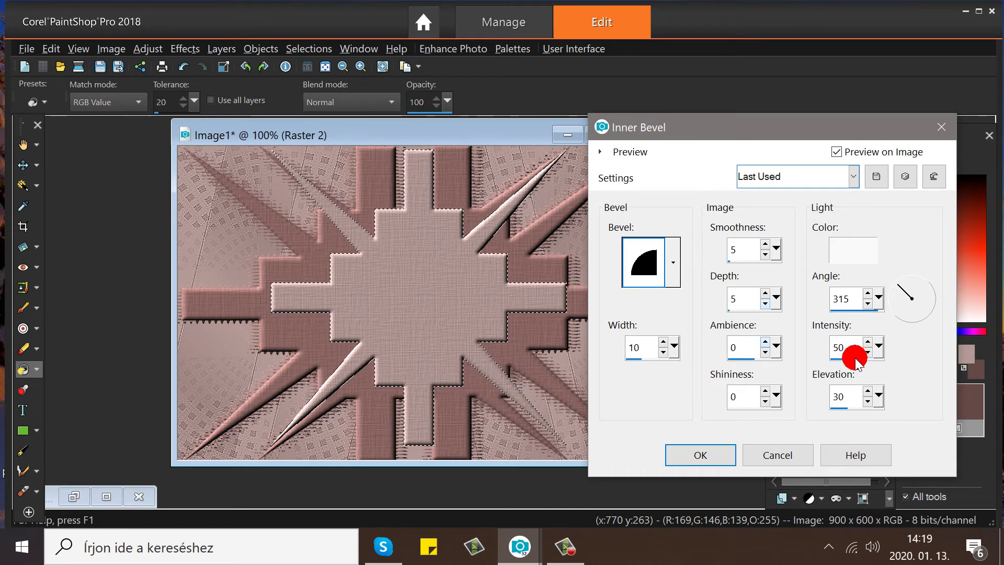
pyautogui.moveTo(858, 364); pyautogui.dragTo(872, 363)
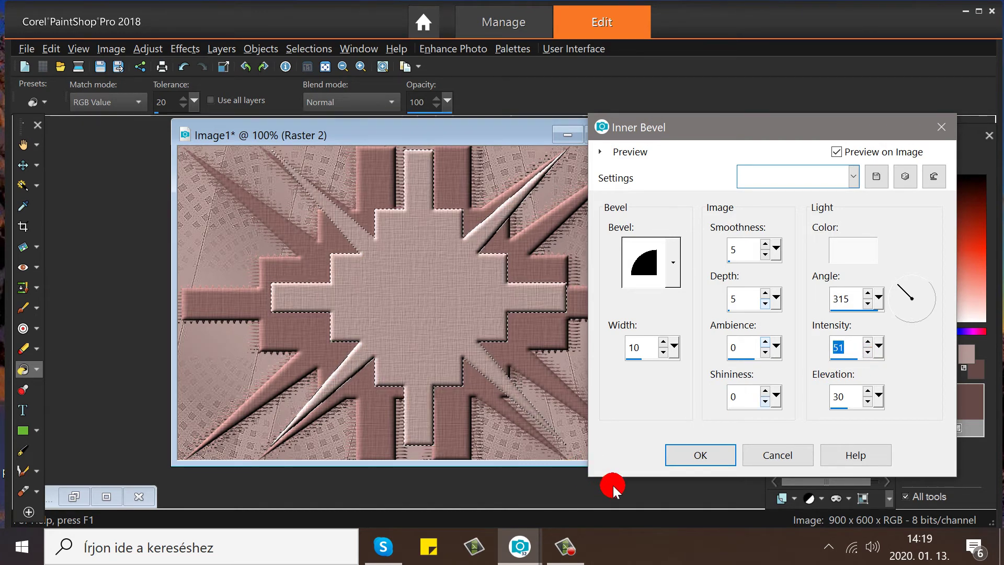
pyautogui.click(695, 451)
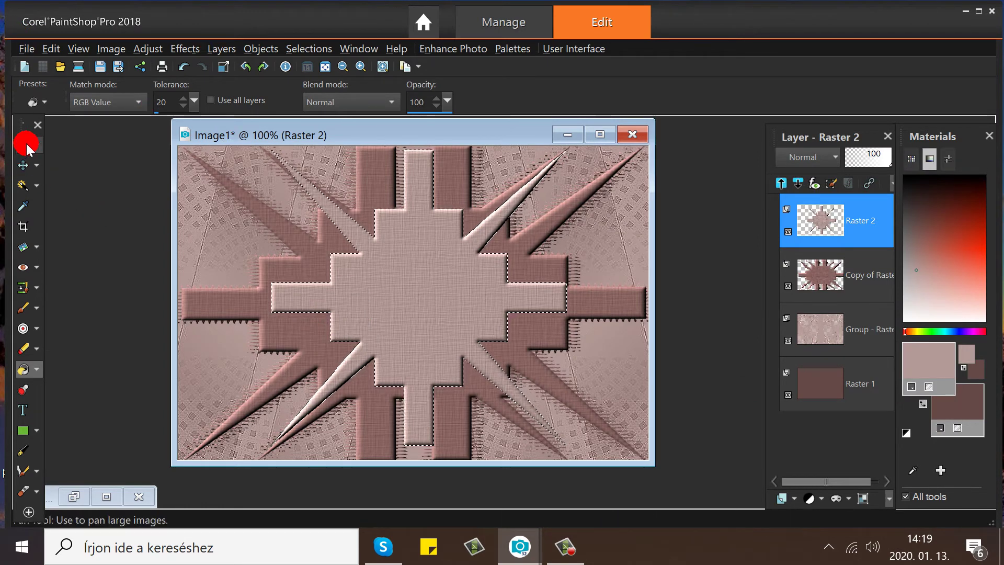
pyautogui.click(50, 162)
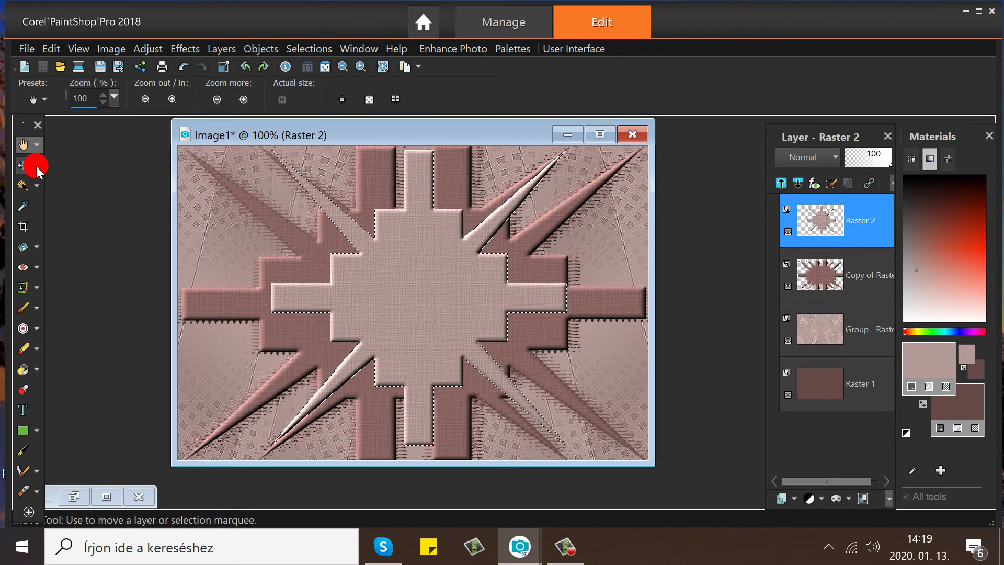
# Reposition the light starburst layer so it sits centred over the darker starburst
pyautogui.press('m')
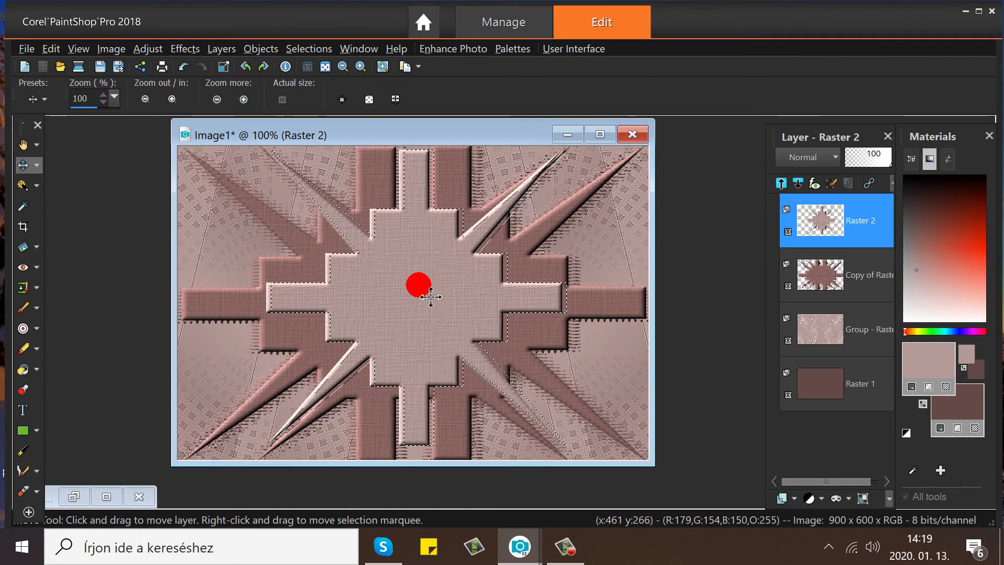
pyautogui.moveTo(430, 296); pyautogui.dragTo(429, 302)
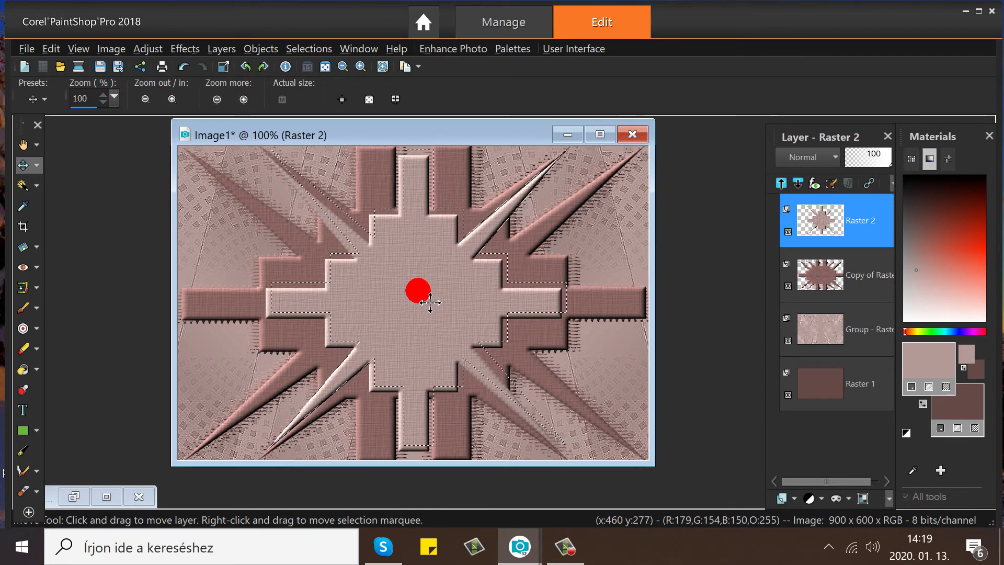
pyautogui.moveTo(418, 411); pyautogui.dragTo(439, 330)
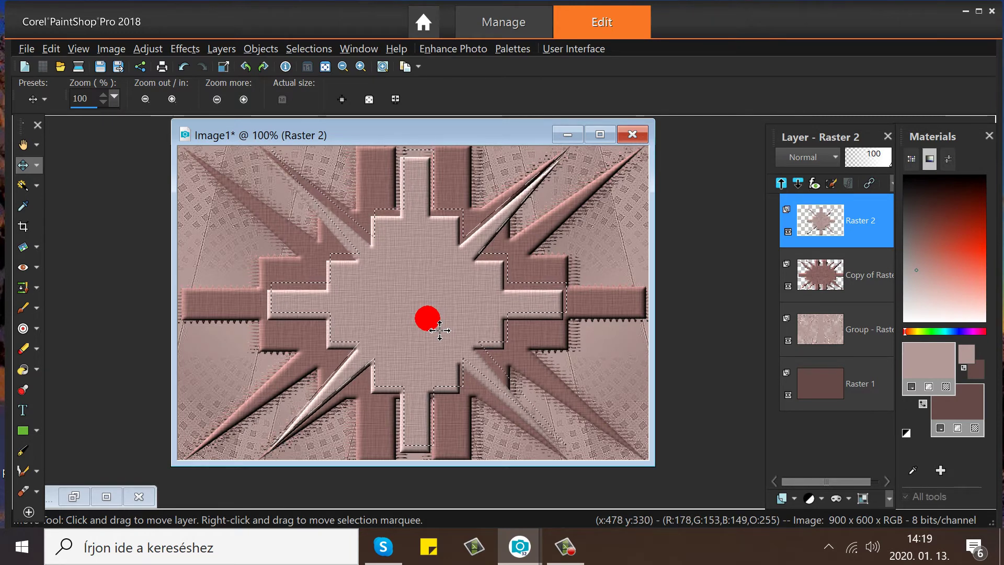
pyautogui.moveTo(440, 330); pyautogui.dragTo(440, 329)
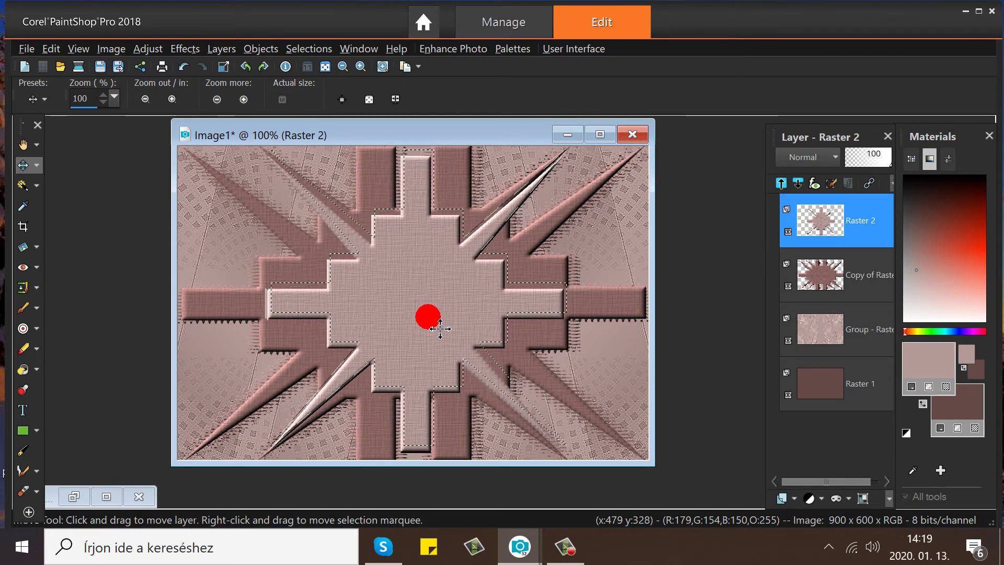
pyautogui.moveTo(440, 328); pyautogui.dragTo(440, 327)
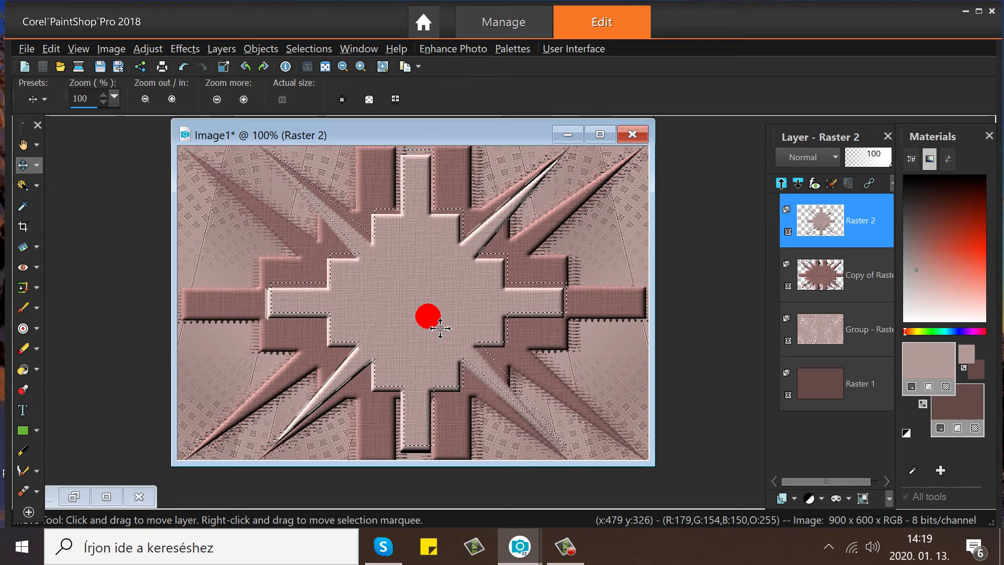
pyautogui.moveTo(440, 328); pyautogui.dragTo(441, 330)
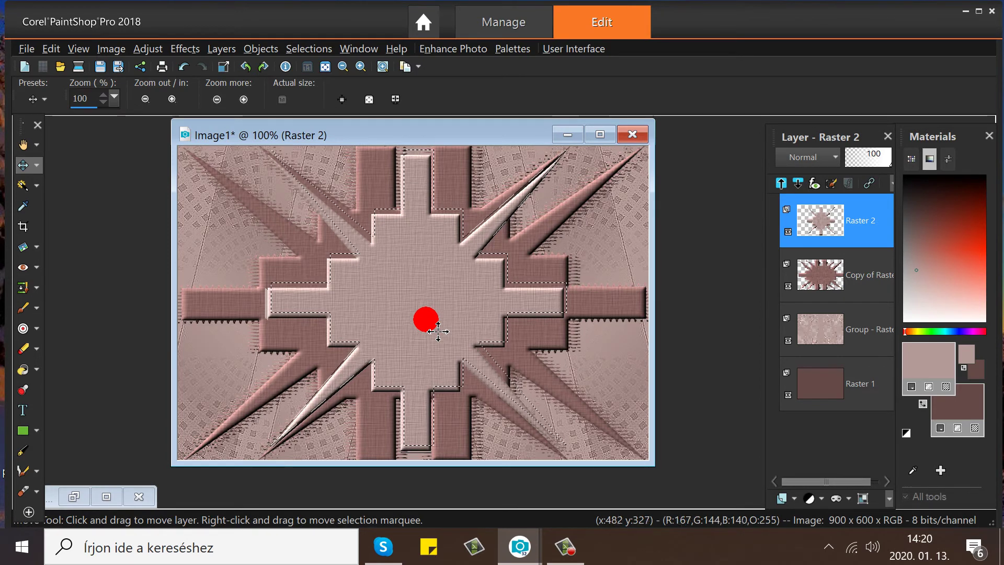
# Remove the selection around the light starburst and fine-tune the layer's position over the darker one
pyautogui.click(12, 49)
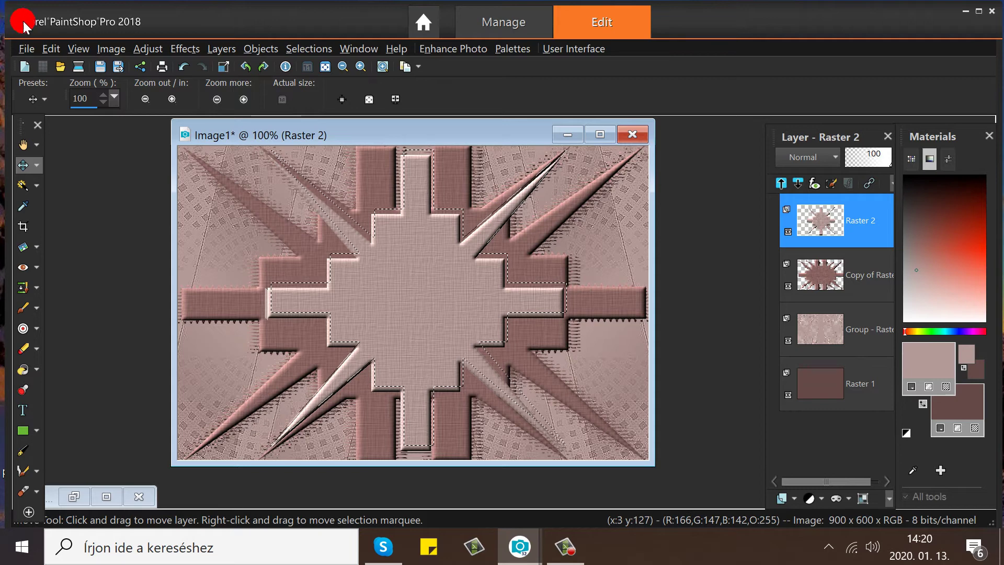
pyautogui.click(316, 49)
pyautogui.click(331, 84)
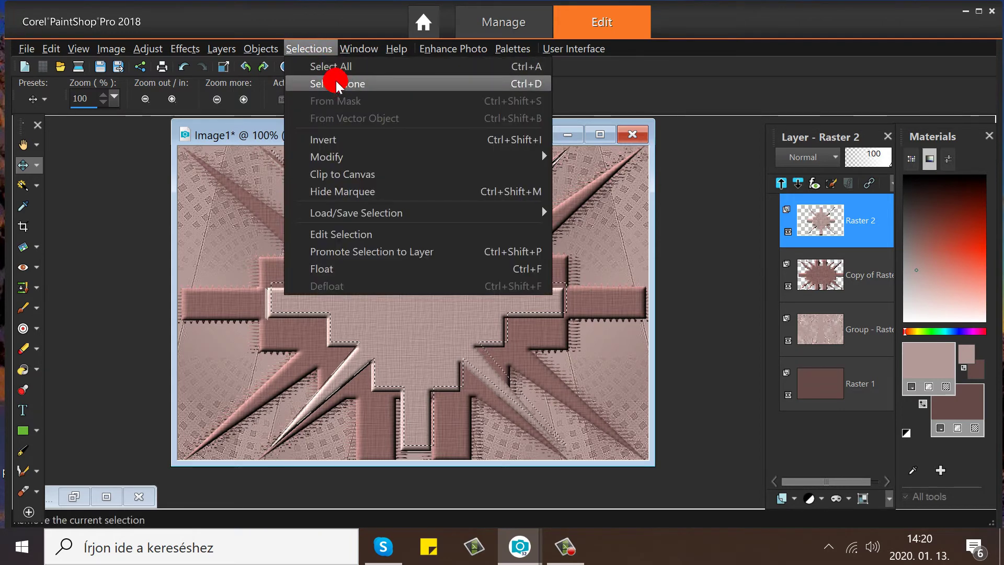
pyautogui.click(549, 323)
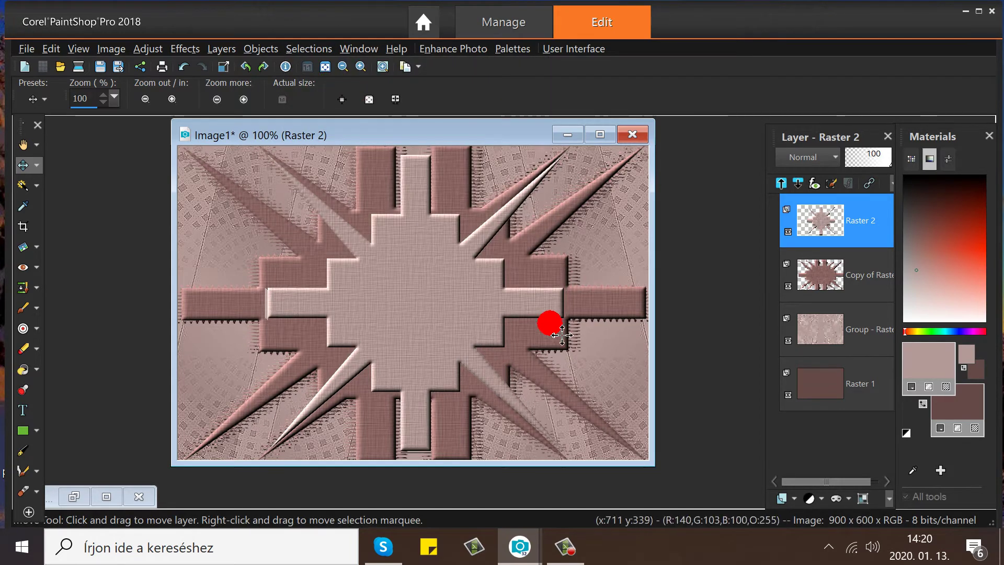
pyautogui.moveTo(467, 318); pyautogui.dragTo(435, 391)
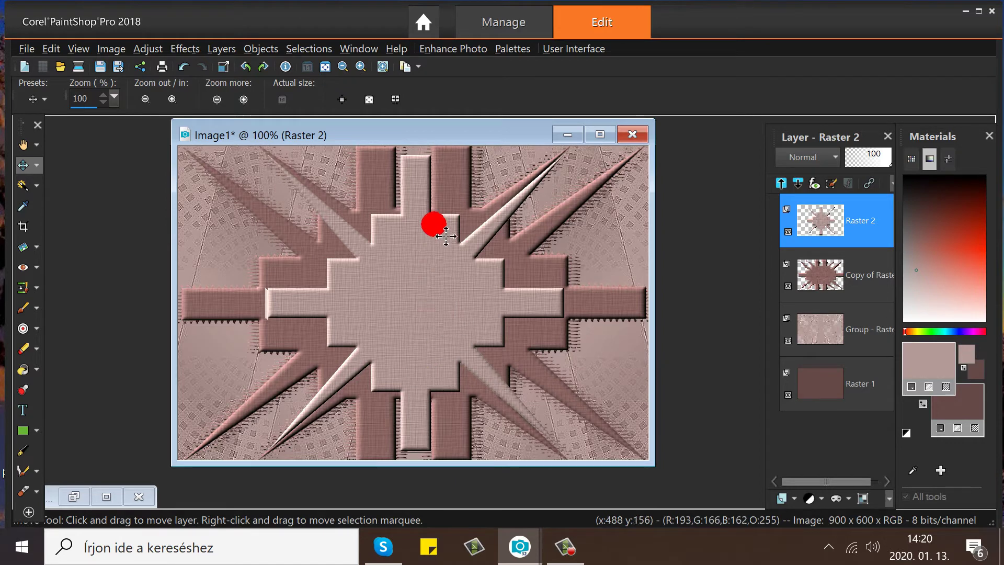
pyautogui.moveTo(445, 236); pyautogui.dragTo(434, 313)
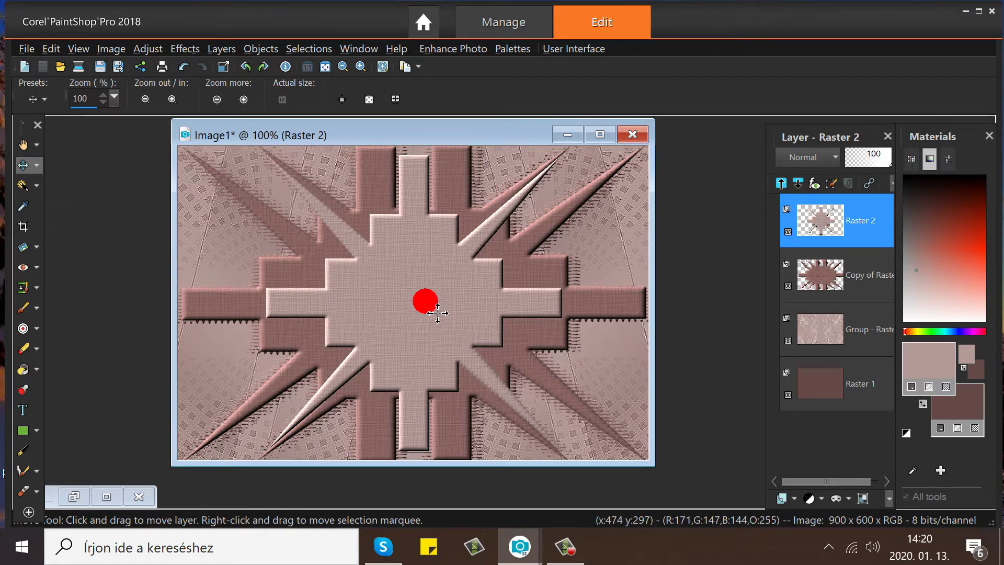
pyautogui.moveTo(437, 313); pyautogui.dragTo(438, 312)
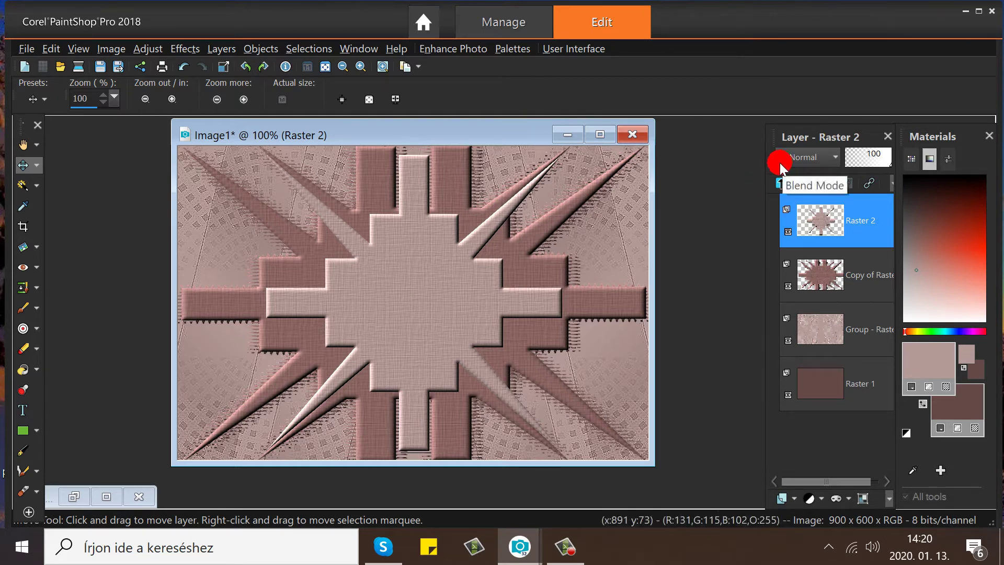
# Merge the light starburst layer down into the darker starburst layer
pyautogui.rightClick(822, 219)
pyautogui.moveTo(798, 358)
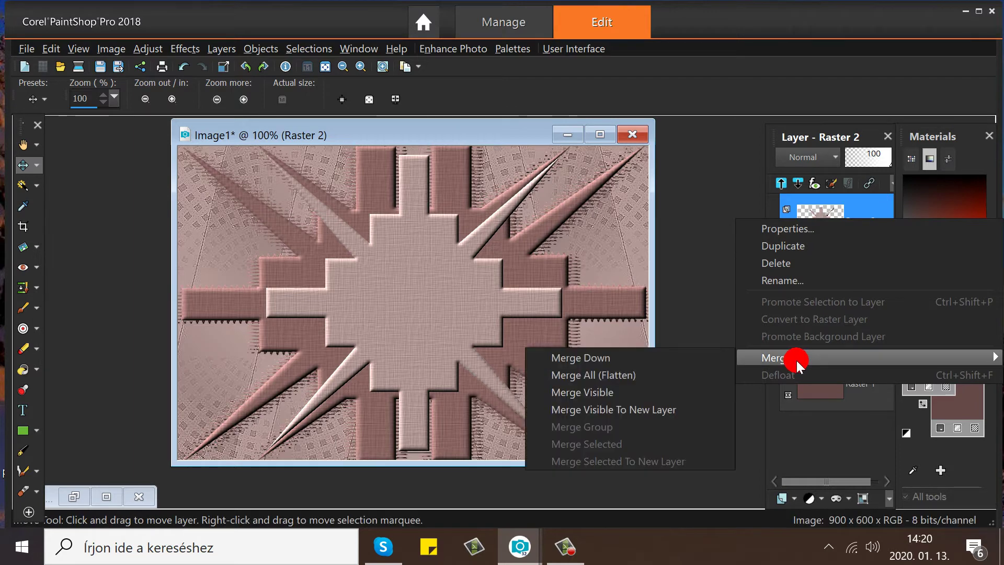
pyautogui.click(714, 360)
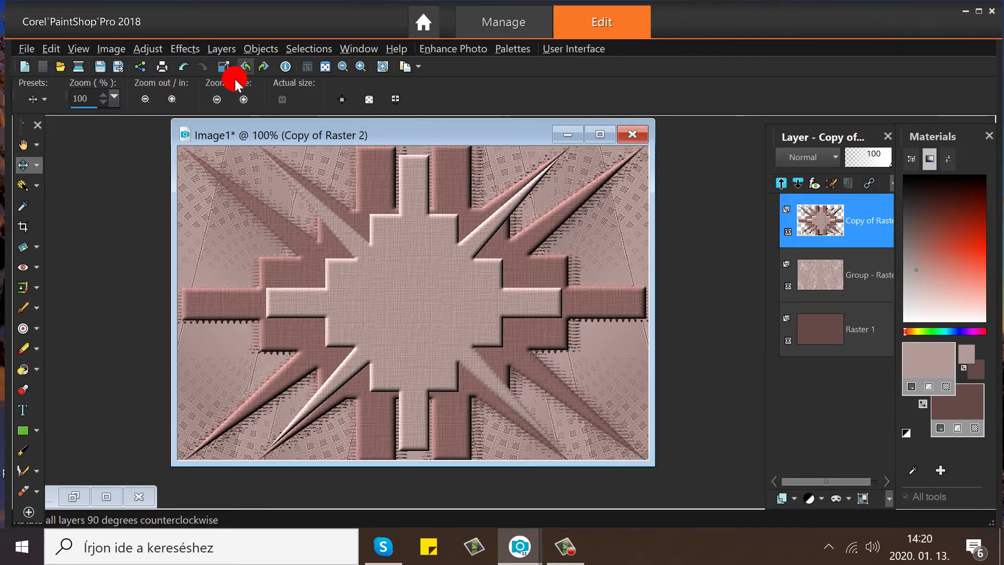
# Apply the Circle geometric effect to the merged starburst with the edge mode Transparent
pyautogui.moveTo(381, 126); pyautogui.dragTo(378, 125)
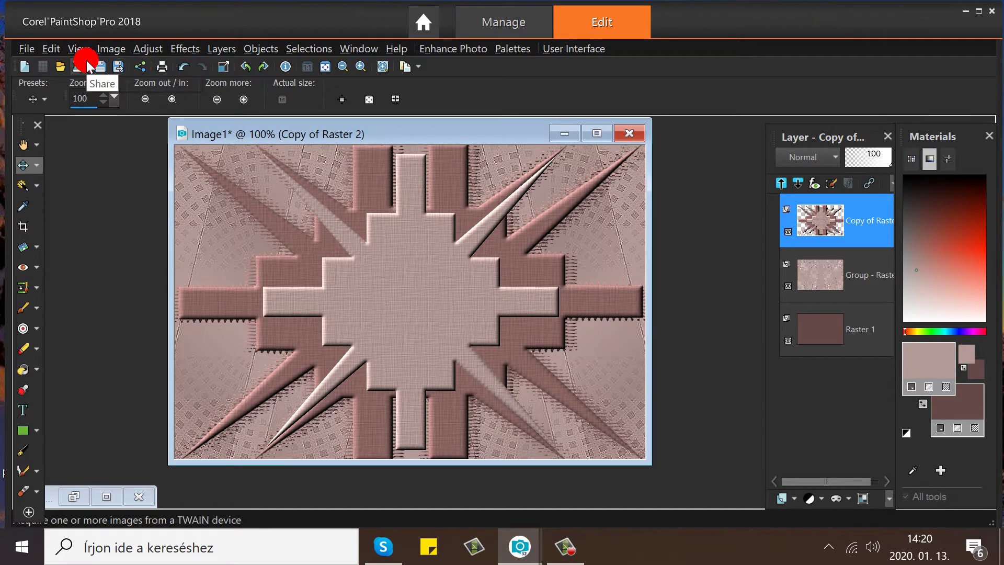
pyautogui.click(183, 48)
pyautogui.moveTo(225, 179)
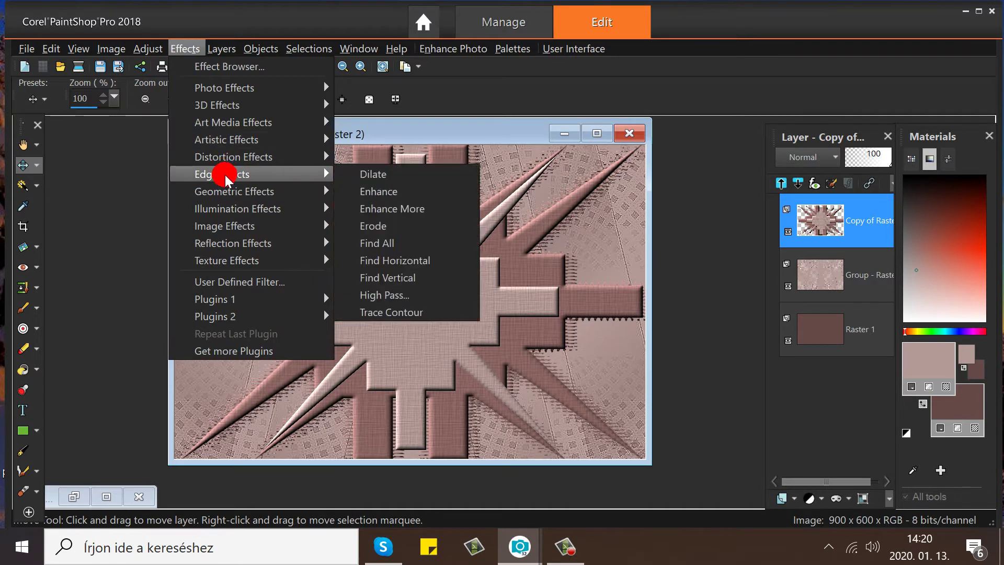
pyautogui.click(369, 191)
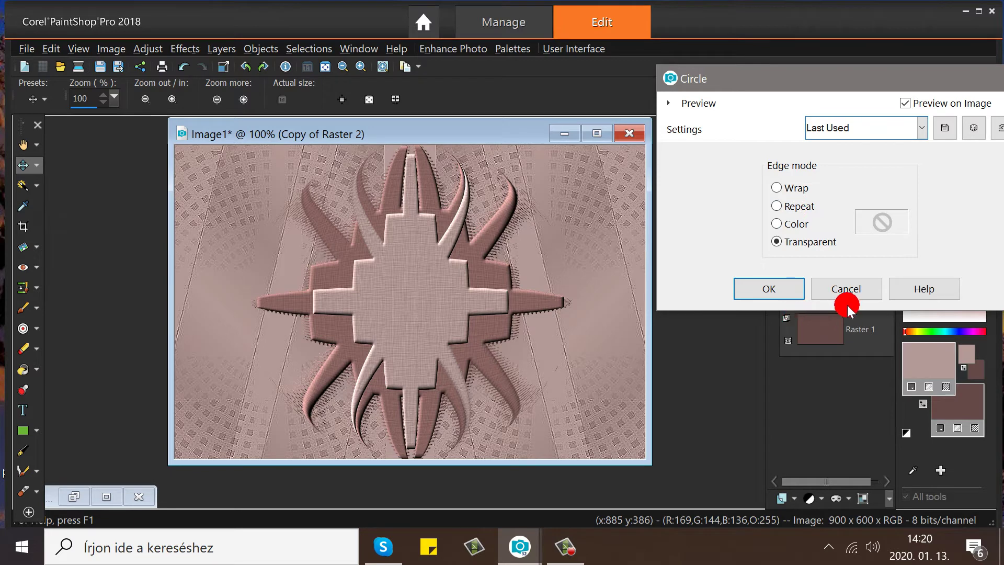
pyautogui.click(770, 288)
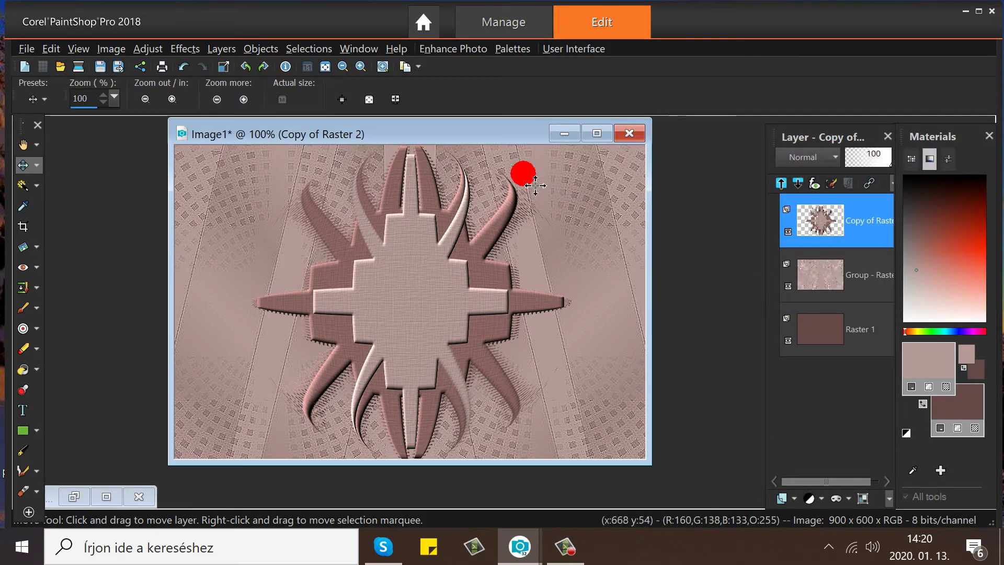
# Move the curved starburst to the canvas's left edge and stretch it horizontally to about 151% towards the right edge
pyautogui.moveTo(448, 312); pyautogui.dragTo(363, 316)
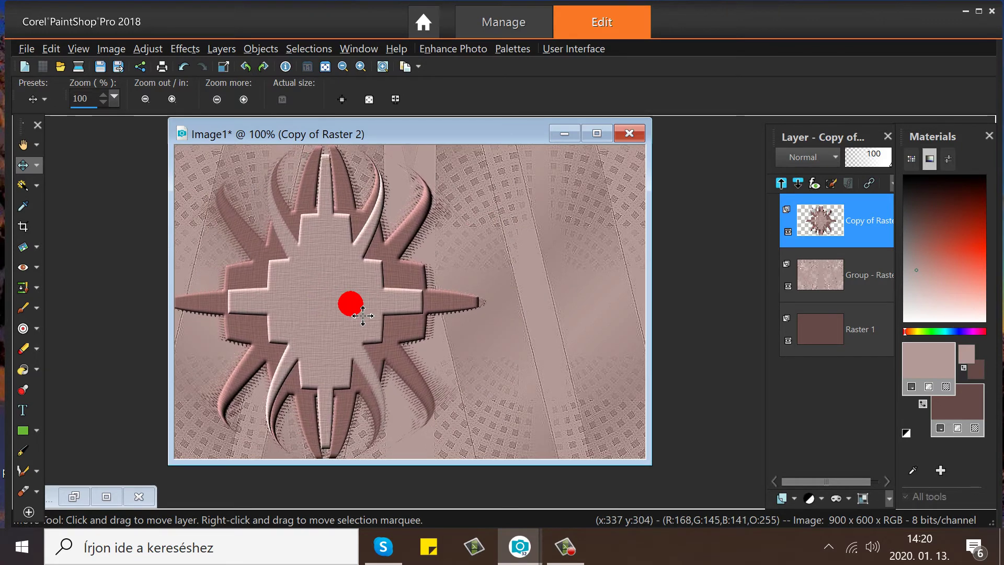
pyautogui.click(35, 165)
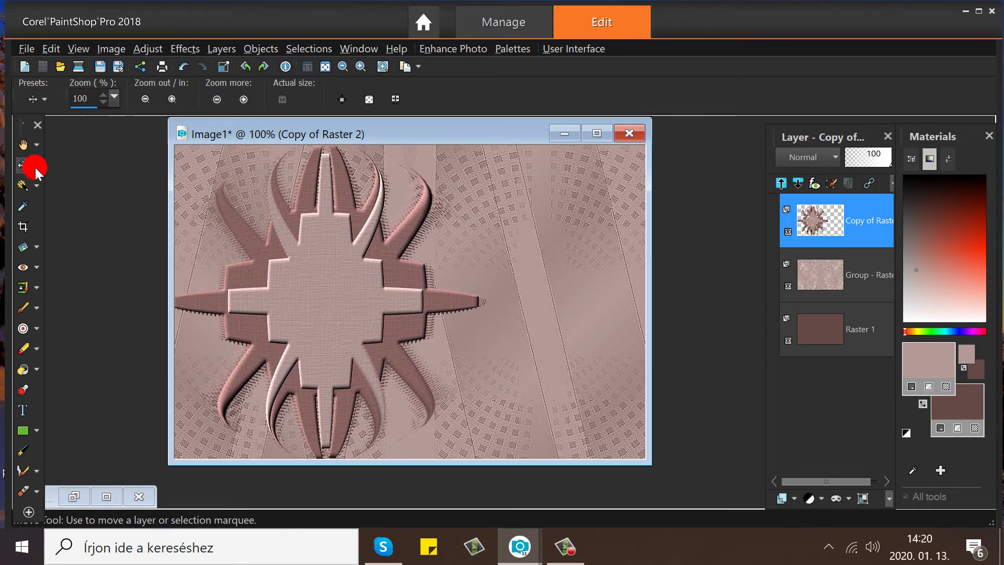
pyautogui.click(45, 184)
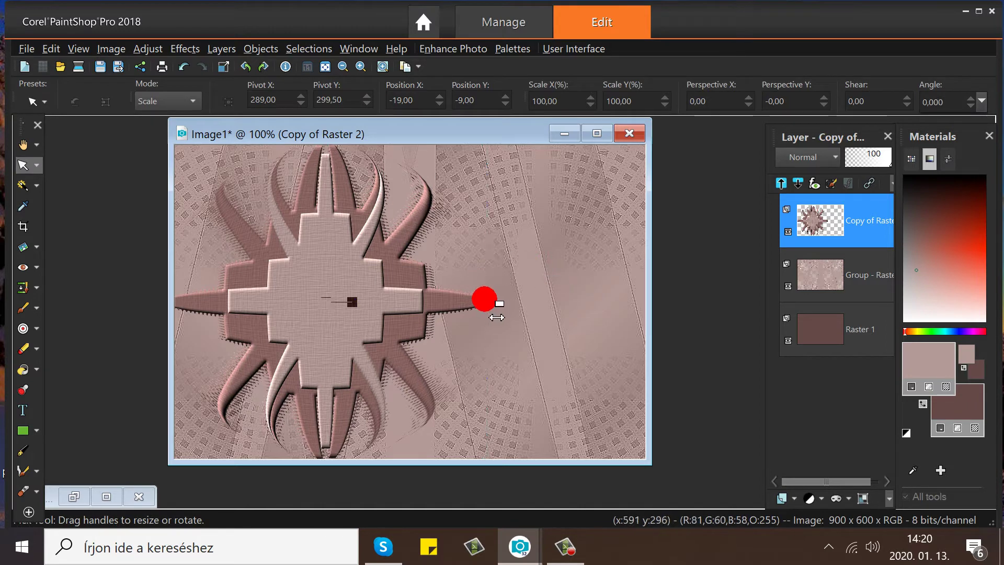
pyautogui.moveTo(504, 318); pyautogui.dragTo(658, 306)
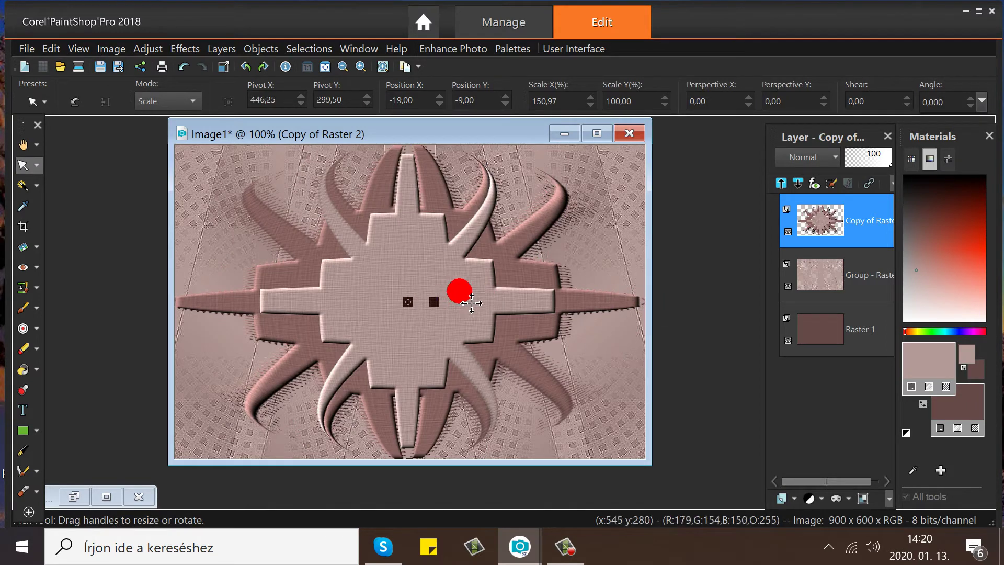
pyautogui.click(25, 143)
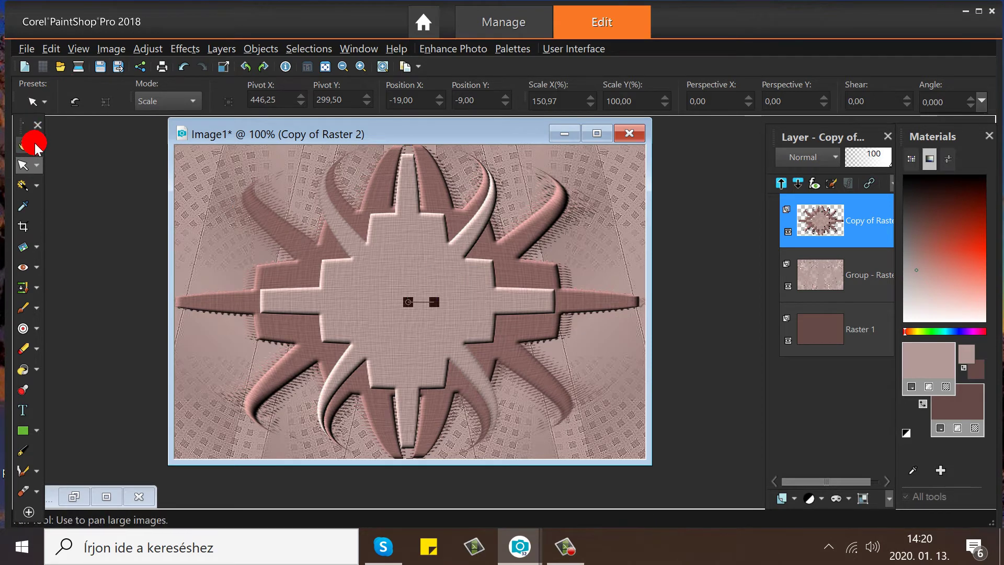
pyautogui.click(43, 164)
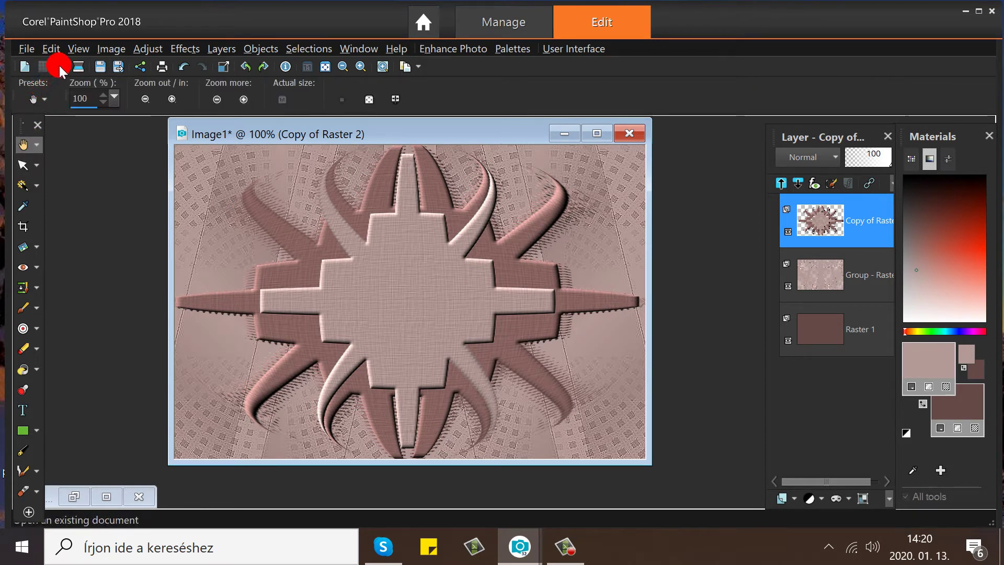
# Shift the starburst slightly left and widen it horizontally to about 104% so its side spikes span the canvas
pyautogui.moveTo(428, 290)
pyautogui.mouseDown()
pyautogui.moveTo(544, 316)
pyautogui.moveTo(197, 320)
pyautogui.moveTo(387, 209)
pyautogui.moveTo(115, 66)
pyautogui.moveTo(105, 147)
pyautogui.moveTo(447, 292)
pyautogui.mouseUp()
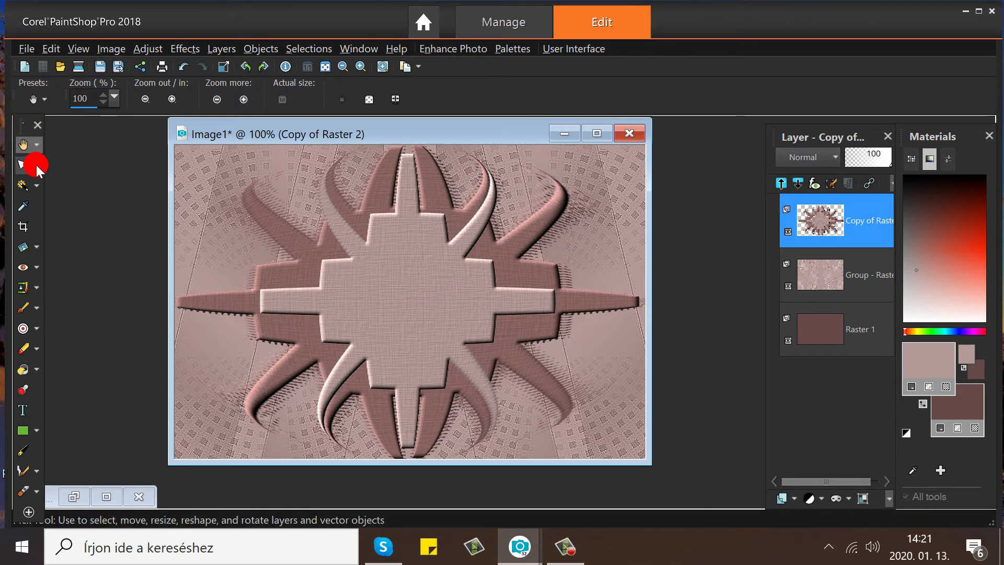
pyautogui.moveTo(38, 170); pyautogui.dragTo(45, 201)
pyautogui.moveTo(404, 316); pyautogui.dragTo(404, 316)
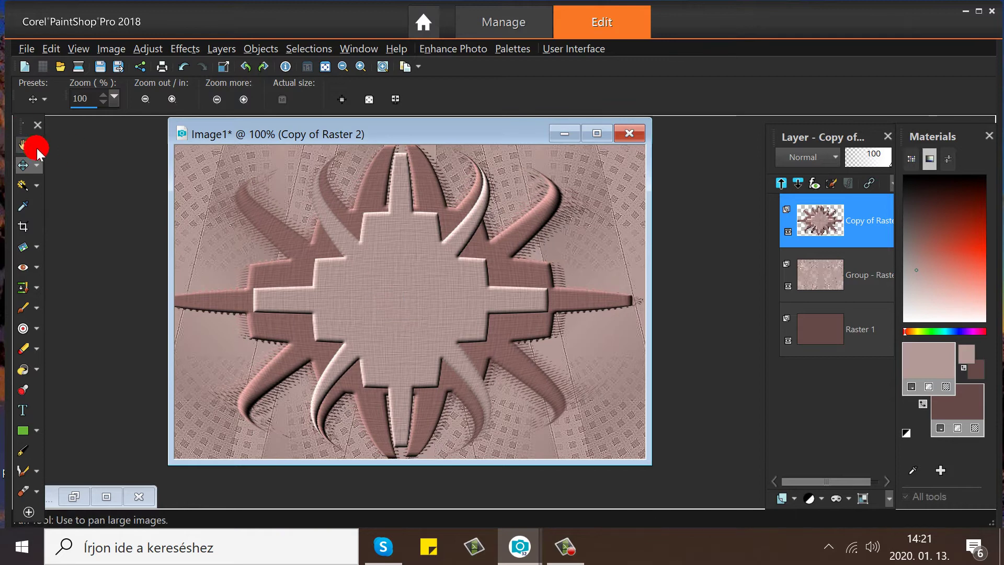
pyautogui.moveTo(39, 166); pyautogui.dragTo(63, 183)
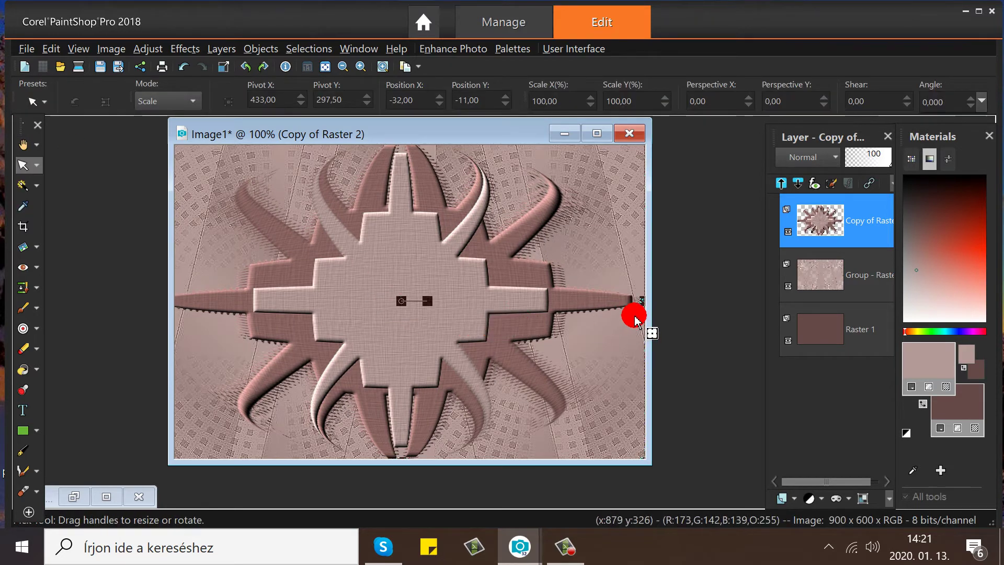
pyautogui.moveTo(635, 318)
pyautogui.mouseDown()
pyautogui.moveTo(539, 301)
pyautogui.moveTo(667, 313)
pyautogui.moveTo(647, 308)
pyautogui.mouseUp()
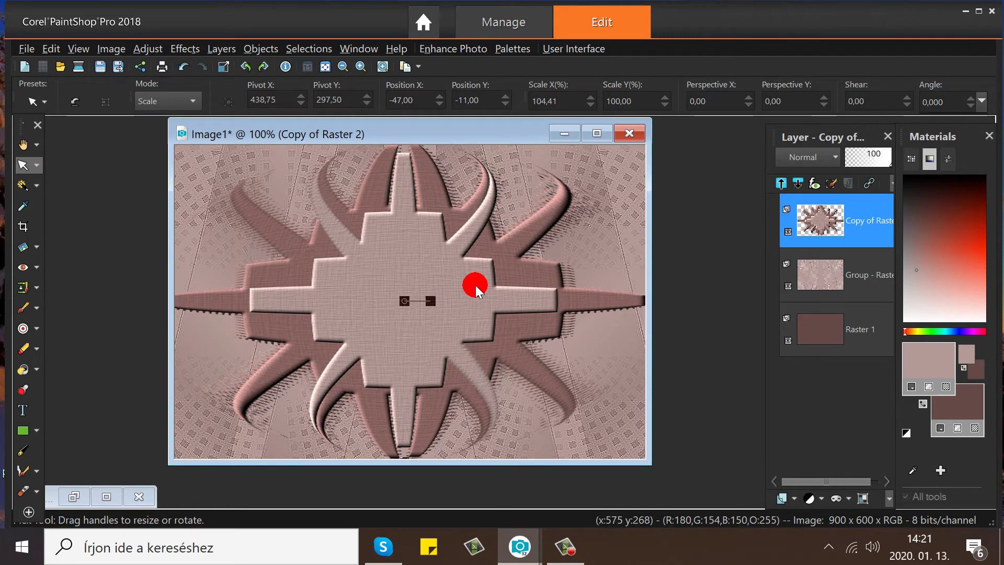
# Move the widened starburst slightly right and down to centre it on the canvas
pyautogui.rightClick(475, 287)
pyautogui.click(39, 180)
pyautogui.click(36, 164)
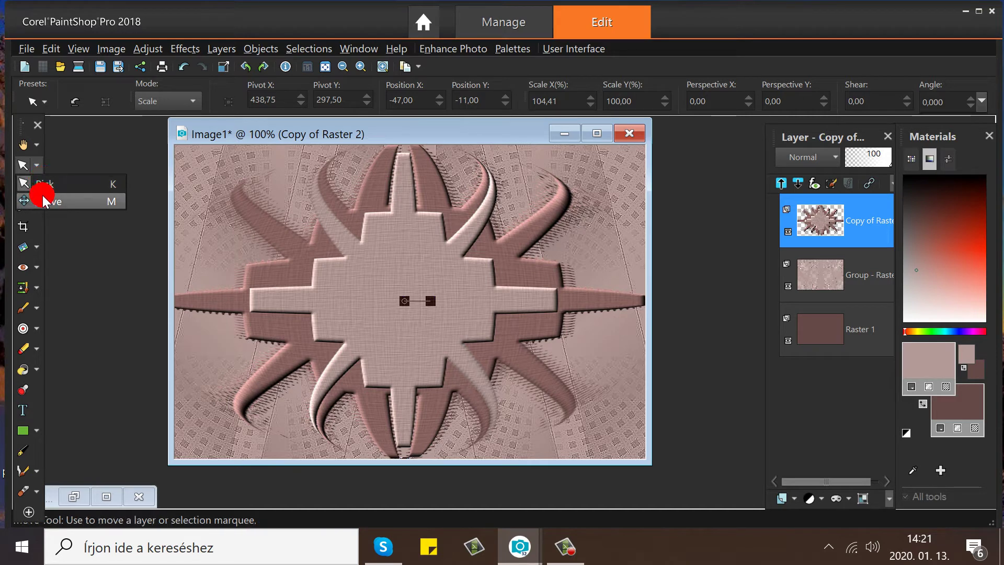
pyautogui.click(42, 200)
pyautogui.moveTo(354, 296); pyautogui.dragTo(373, 309)
# Open the winter landscape image "100" from folder 363
pyautogui.click(81, 49)
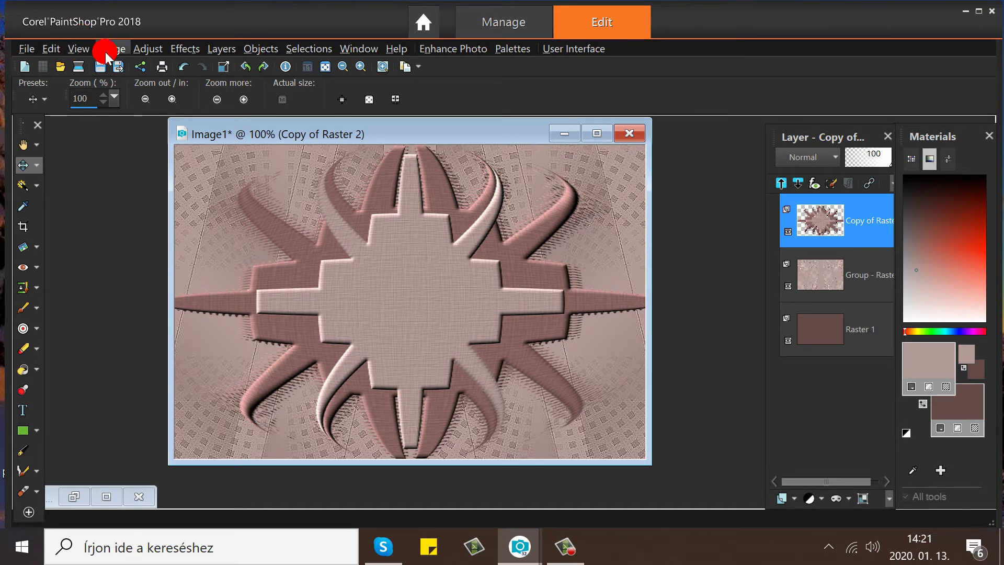
pyautogui.click(61, 68)
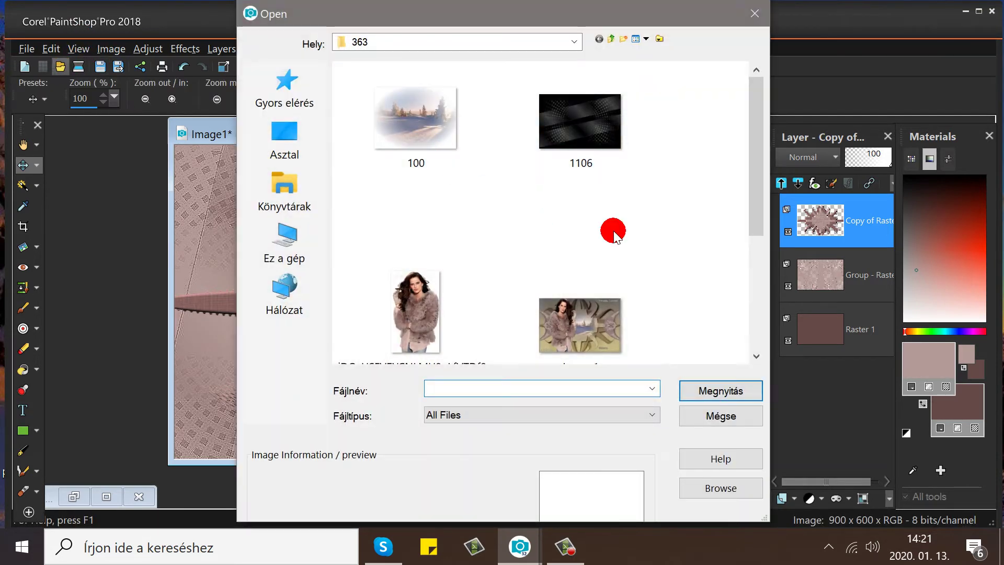
pyautogui.click(414, 123)
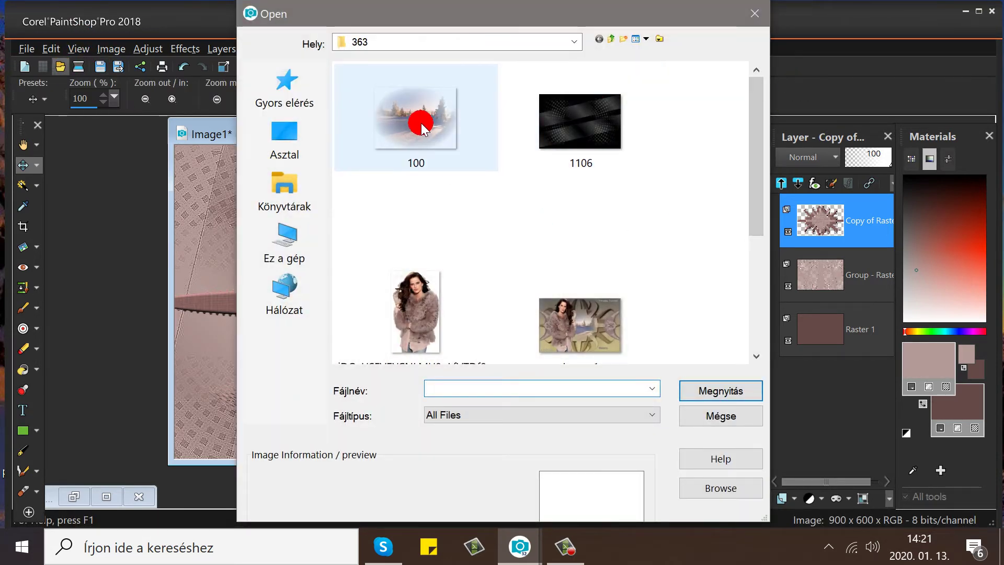
pyautogui.click(720, 393)
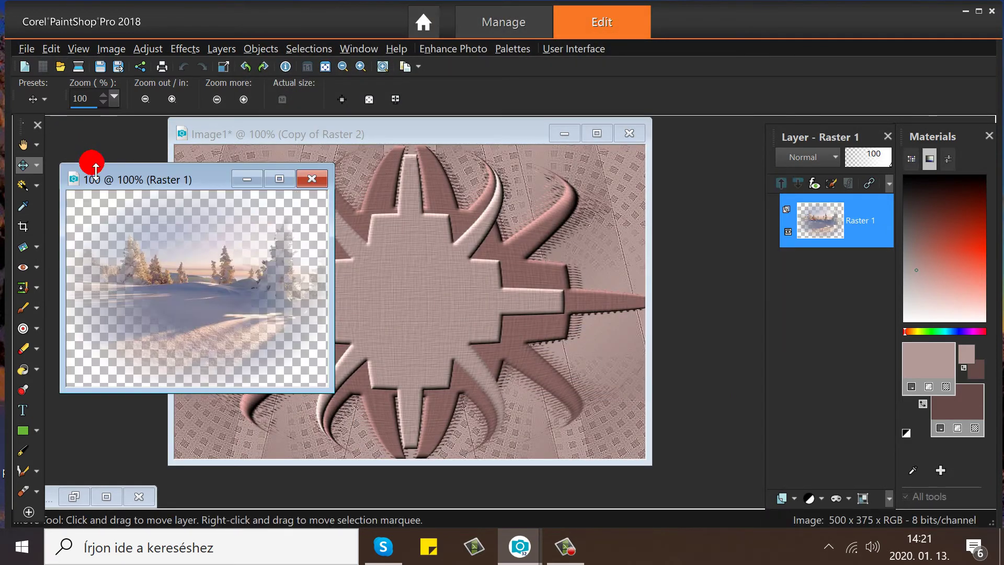
# Copy the winter landscape and paste it into Image1 as a new layer above the starburst
pyautogui.rightClick(154, 180)
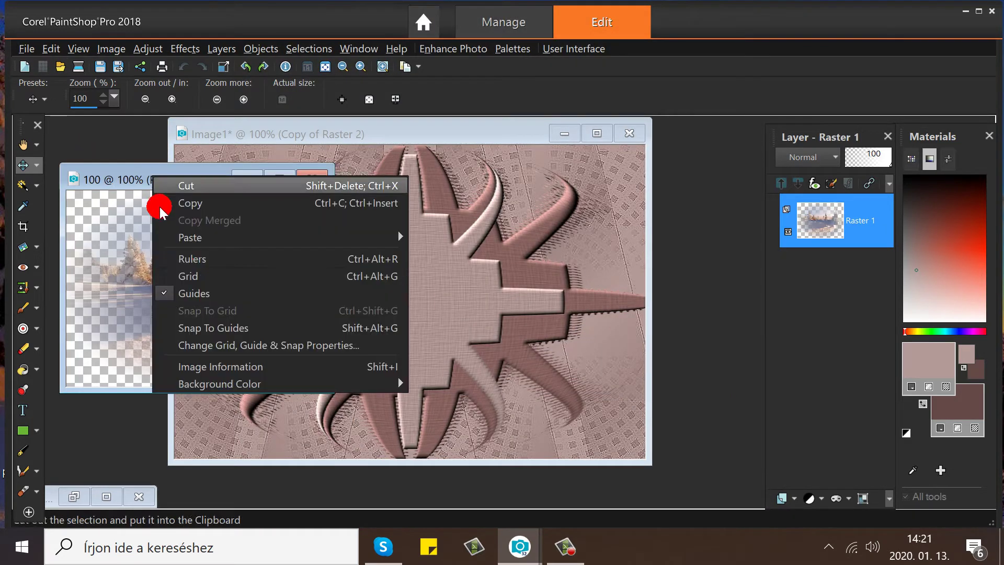
pyautogui.click(188, 200)
pyautogui.click(302, 124)
pyautogui.rightClick(304, 126)
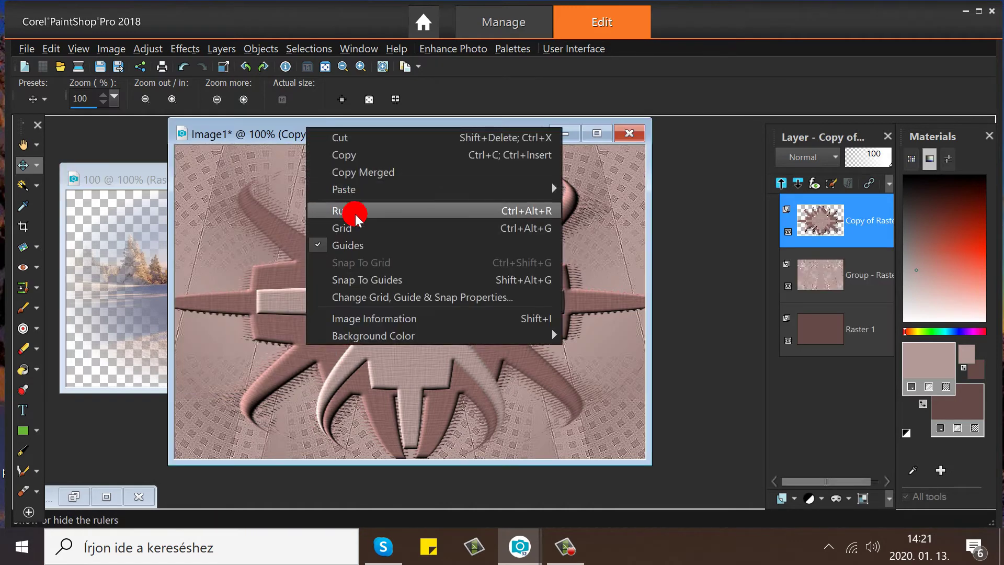
pyautogui.moveTo(358, 193)
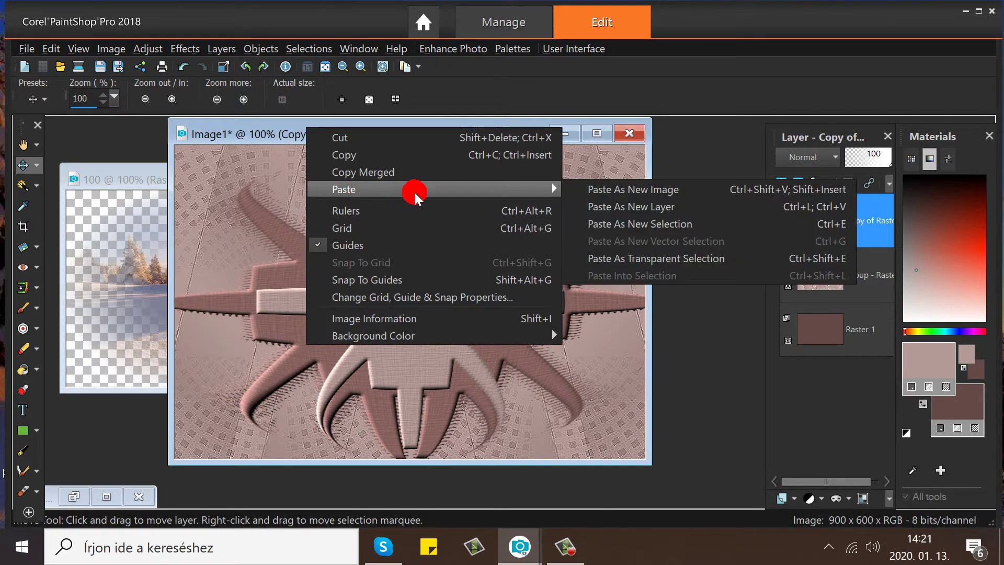
pyautogui.click(630, 208)
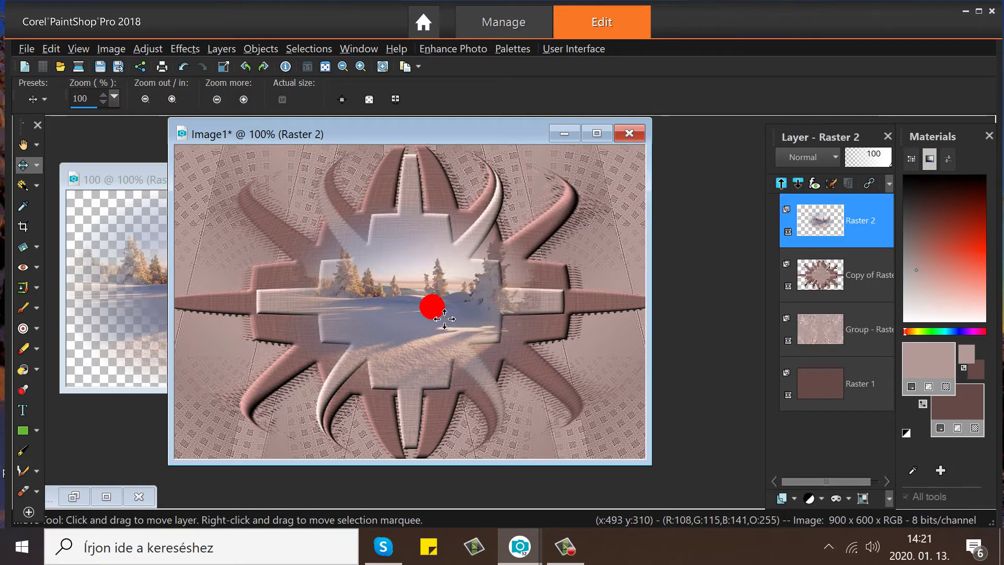
# Move the snowy landscape layer lower so it sits within the central opening of the decorative frame
pyautogui.moveTo(441, 318); pyautogui.dragTo(424, 317)
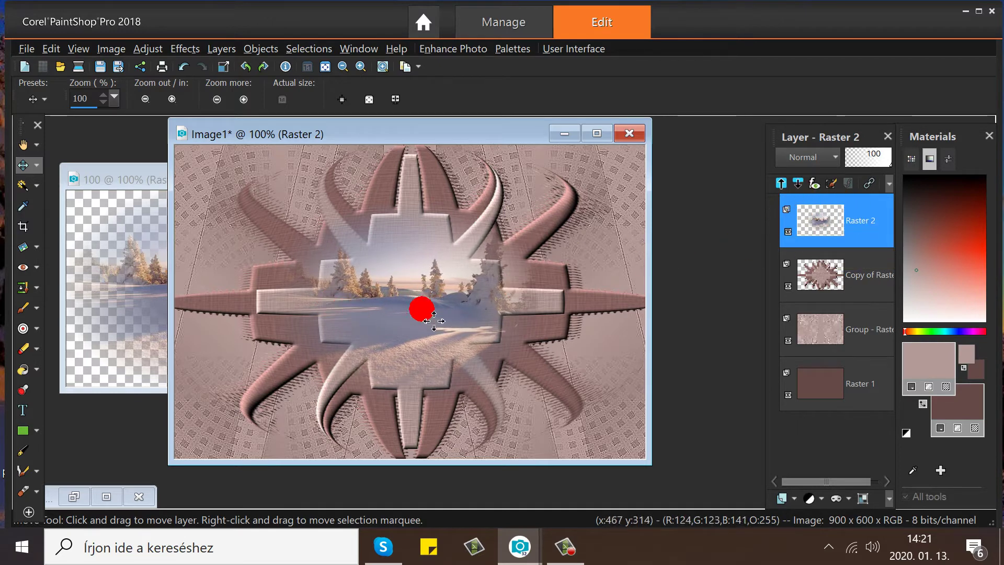
pyautogui.moveTo(431, 319); pyautogui.dragTo(426, 342)
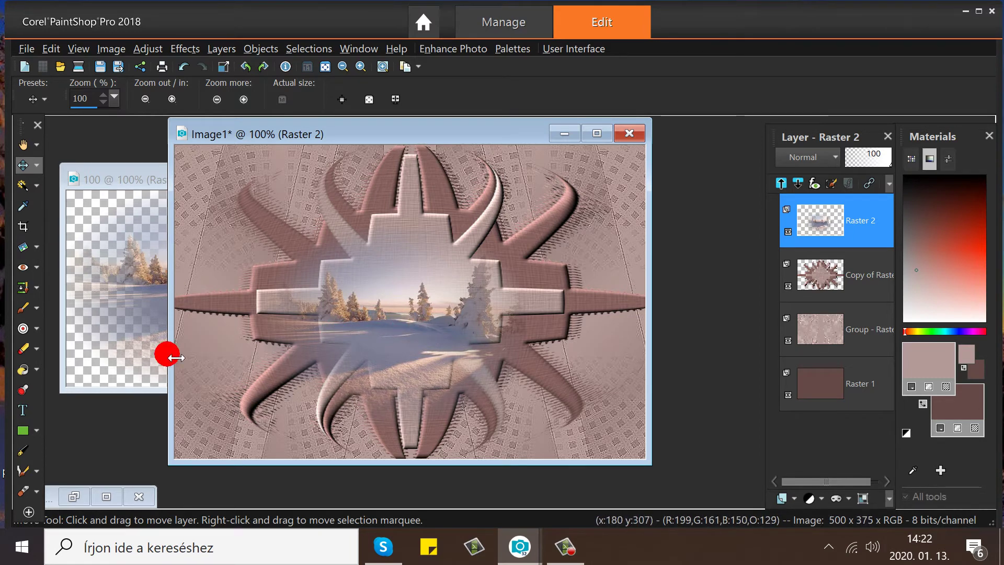
pyautogui.moveTo(358, 336); pyautogui.dragTo(363, 335)
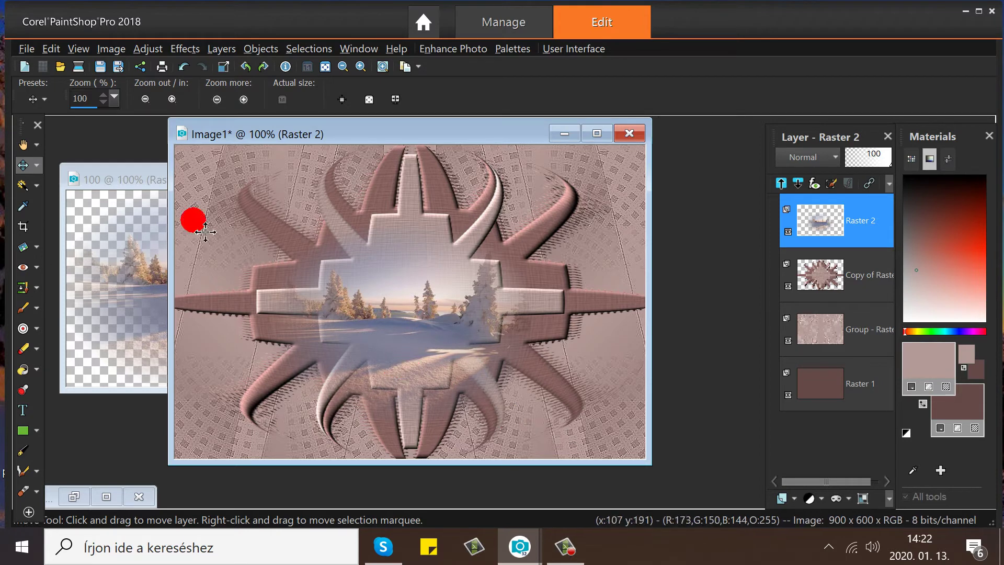
# Mirror the landscape layer horizontally and nudge it slightly to the left inside the frame
pyautogui.click(108, 47)
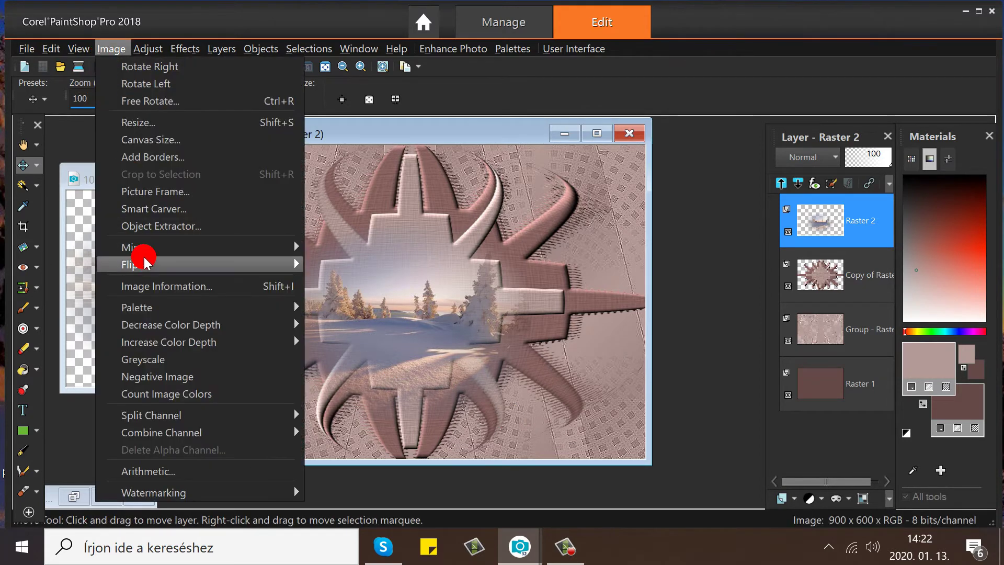
pyautogui.moveTo(146, 247)
pyautogui.click(314, 248)
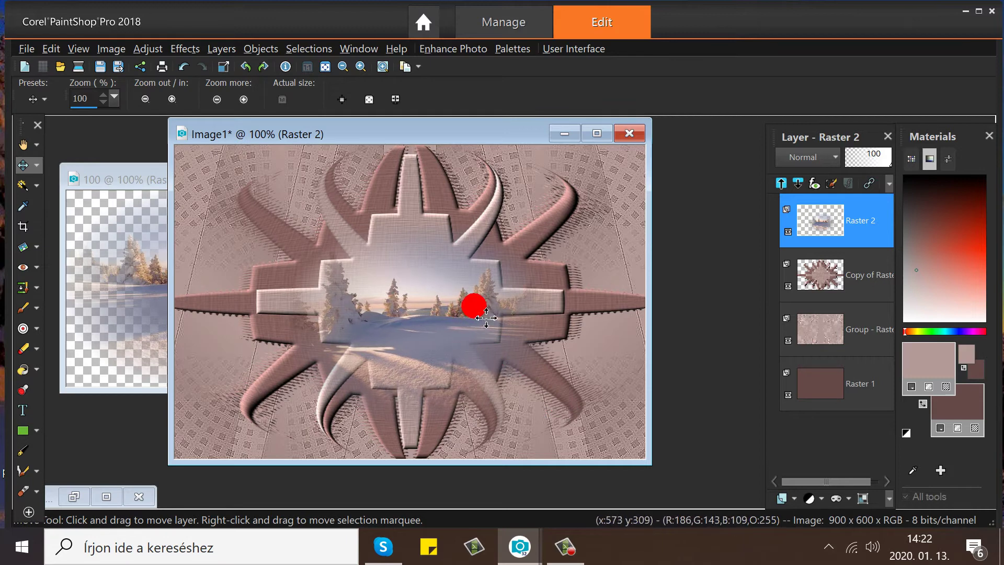
pyautogui.moveTo(486, 316); pyautogui.dragTo(484, 316)
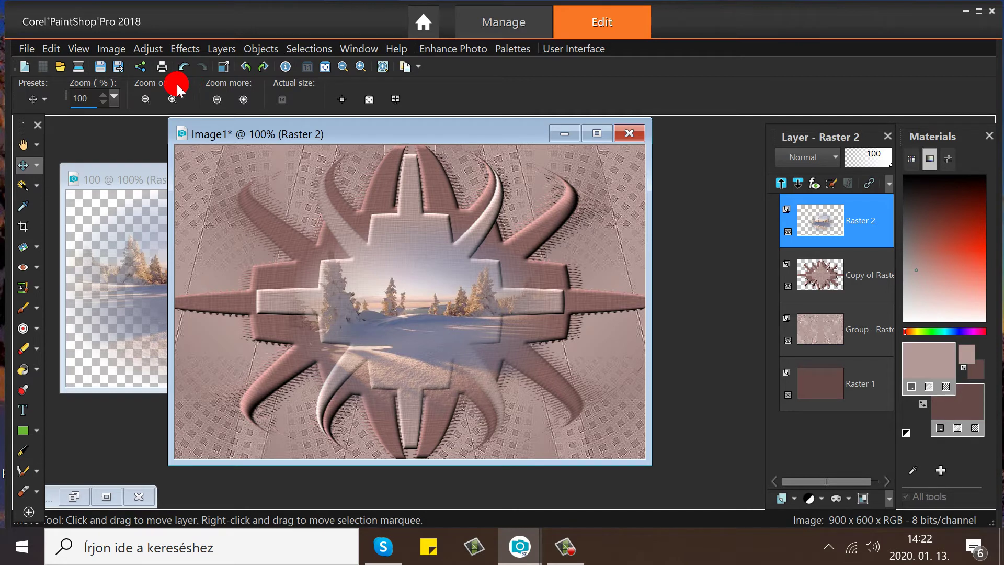
# Erase the landscape spilling past the right and lower edges of the frame's central opening with the Eraser at size 51
pyautogui.click(28, 356)
pyautogui.click(23, 365)
pyautogui.click(582, 309)
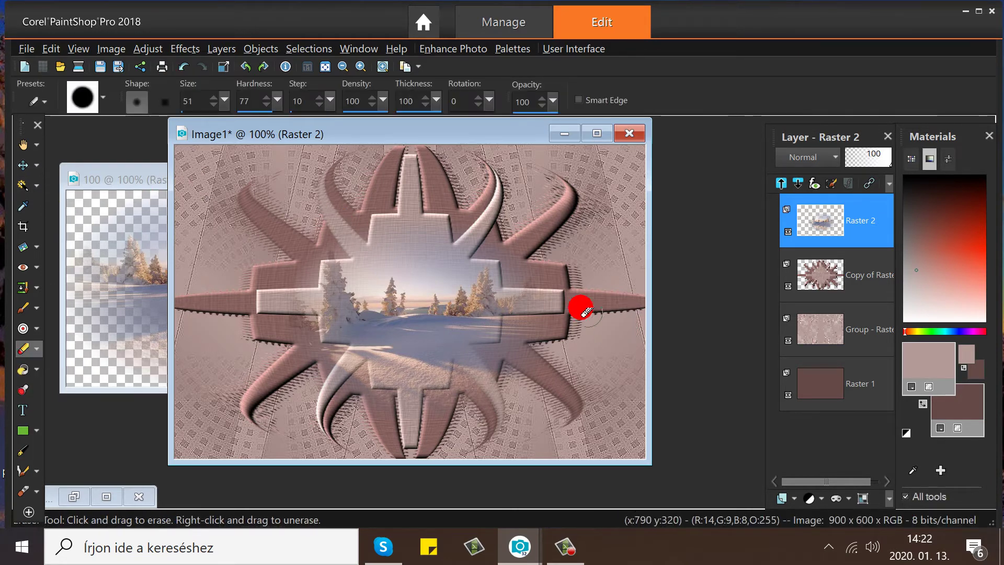
pyautogui.moveTo(587, 311)
pyautogui.mouseDown()
pyautogui.moveTo(521, 271)
pyautogui.moveTo(522, 262)
pyautogui.moveTo(483, 249)
pyautogui.mouseUp()
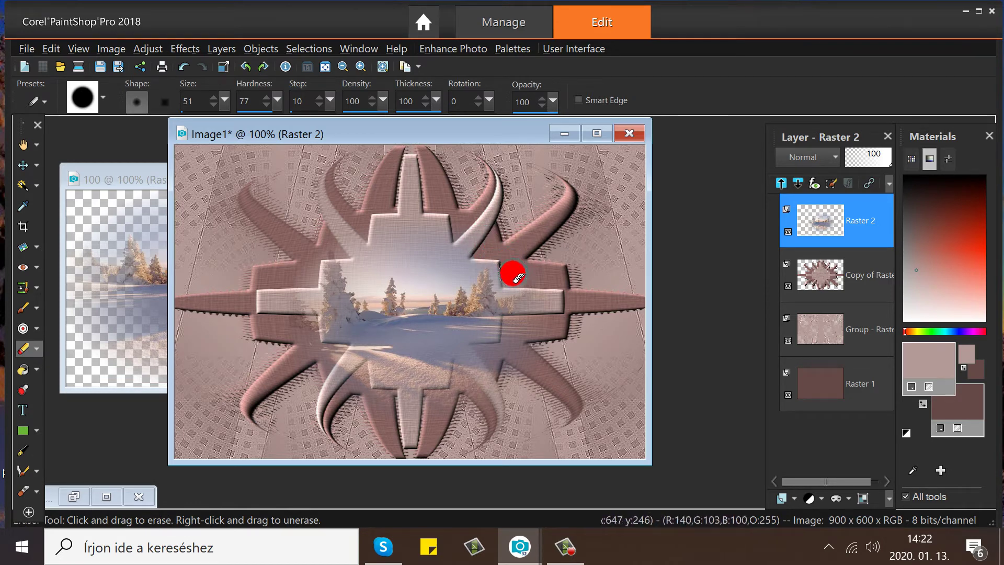
pyautogui.moveTo(514, 282)
pyautogui.mouseDown()
pyautogui.moveTo(566, 277)
pyautogui.moveTo(588, 324)
pyautogui.moveTo(567, 332)
pyautogui.mouseUp()
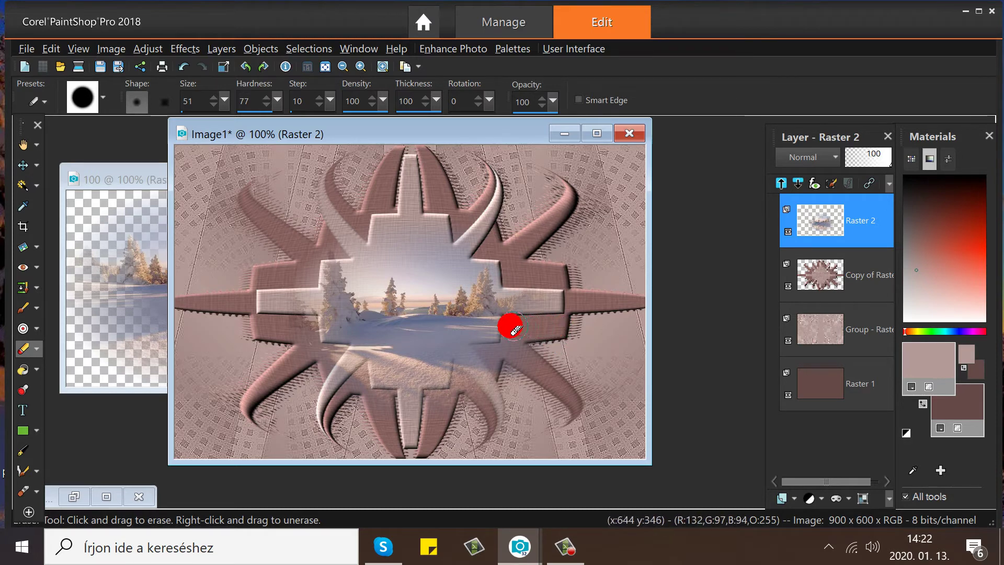
pyautogui.moveTo(514, 361)
pyautogui.mouseDown()
pyautogui.moveTo(483, 349)
pyautogui.moveTo(488, 389)
pyautogui.moveTo(452, 412)
pyautogui.moveTo(461, 381)
pyautogui.moveTo(488, 442)
pyautogui.moveTo(493, 392)
pyautogui.moveTo(475, 386)
pyautogui.moveTo(498, 446)
pyautogui.moveTo(525, 355)
pyautogui.moveTo(514, 338)
pyautogui.moveTo(541, 352)
pyautogui.moveTo(538, 415)
pyautogui.moveTo(444, 470)
pyautogui.moveTo(415, 436)
pyautogui.moveTo(434, 404)
pyautogui.moveTo(355, 397)
pyautogui.moveTo(365, 371)
pyautogui.moveTo(323, 343)
pyautogui.moveTo(313, 369)
pyautogui.moveTo(341, 351)
pyautogui.moveTo(315, 355)
pyautogui.moveTo(301, 318)
pyautogui.moveTo(284, 330)
pyautogui.mouseUp()
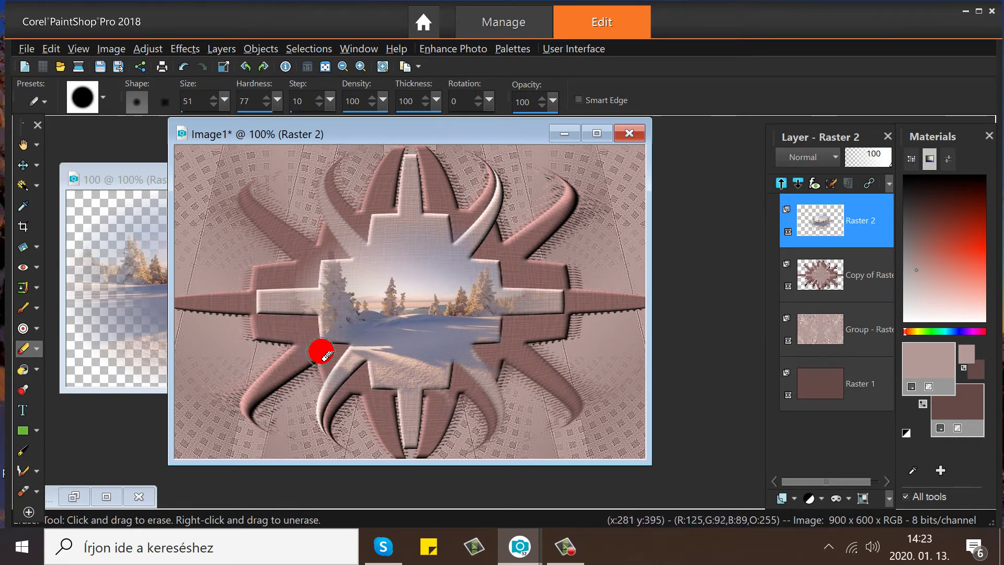
# Erase the remaining landscape overlap along the lower-left and left edges of the frame's central opening
pyautogui.moveTo(335, 350)
pyautogui.mouseDown()
pyautogui.moveTo(327, 438)
pyautogui.moveTo(340, 375)
pyautogui.mouseUp()
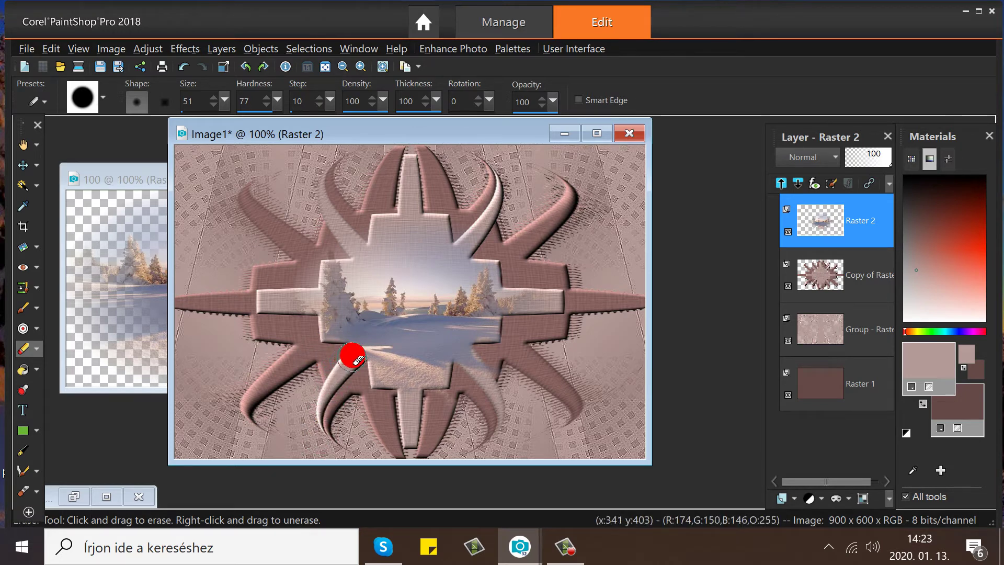
pyautogui.moveTo(343, 366)
pyautogui.mouseDown()
pyautogui.moveTo(439, 430)
pyautogui.moveTo(500, 424)
pyautogui.moveTo(494, 373)
pyautogui.moveTo(653, 265)
pyautogui.moveTo(266, 197)
pyautogui.moveTo(325, 179)
pyautogui.moveTo(328, 224)
pyautogui.moveTo(343, 246)
pyautogui.moveTo(330, 252)
pyautogui.mouseUp()
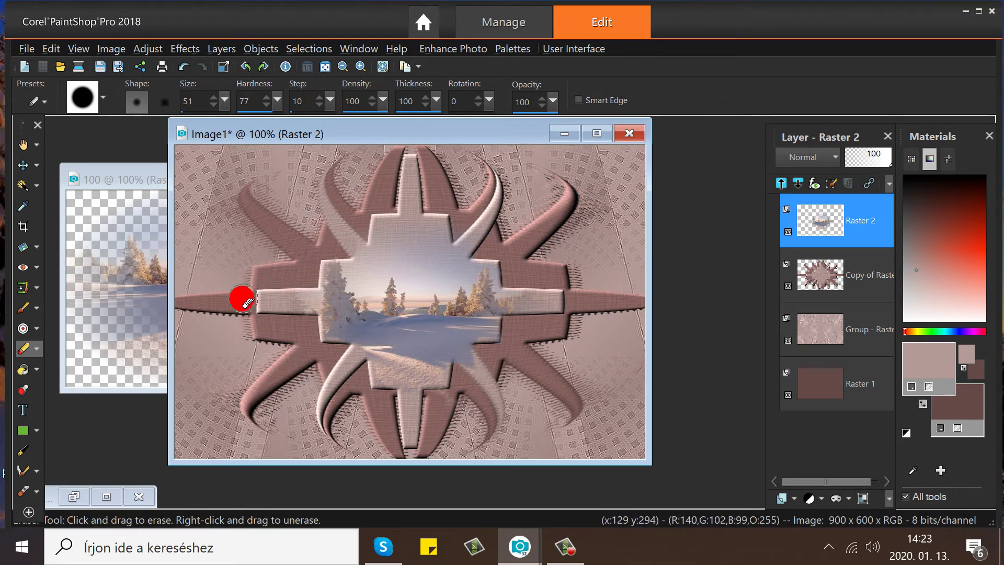
pyautogui.moveTo(250, 322)
pyautogui.mouseDown()
pyautogui.moveTo(311, 331)
pyautogui.moveTo(313, 354)
pyautogui.moveTo(340, 352)
pyautogui.moveTo(316, 349)
pyautogui.moveTo(365, 413)
pyautogui.moveTo(365, 402)
pyautogui.moveTo(374, 446)
pyautogui.moveTo(381, 425)
pyautogui.moveTo(351, 392)
pyautogui.moveTo(366, 424)
pyautogui.moveTo(436, 420)
pyautogui.moveTo(456, 403)
pyautogui.moveTo(412, 405)
pyautogui.moveTo(455, 401)
pyautogui.moveTo(426, 405)
pyautogui.moveTo(446, 407)
pyautogui.moveTo(459, 385)
pyautogui.moveTo(485, 453)
pyautogui.moveTo(501, 369)
pyautogui.moveTo(487, 359)
pyautogui.moveTo(514, 365)
pyautogui.moveTo(518, 353)
pyautogui.moveTo(568, 427)
pyautogui.moveTo(583, 402)
pyautogui.moveTo(516, 336)
pyautogui.moveTo(581, 334)
pyautogui.moveTo(587, 313)
pyautogui.moveTo(570, 278)
pyautogui.moveTo(514, 274)
pyautogui.moveTo(515, 260)
pyautogui.moveTo(487, 250)
pyautogui.moveTo(577, 186)
pyautogui.moveTo(497, 198)
pyautogui.moveTo(489, 227)
pyautogui.moveTo(468, 195)
pyautogui.moveTo(430, 177)
pyautogui.moveTo(422, 161)
pyautogui.moveTo(253, 225)
pyautogui.mouseUp()
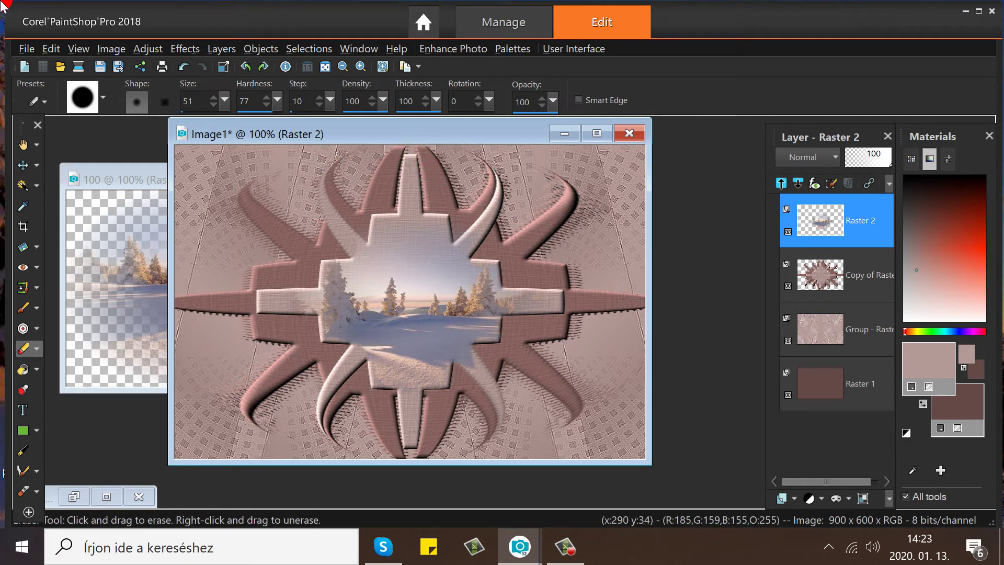
# Merge the landscape layer down into the decorative frame layer beneath it
pyautogui.click(940, 331)
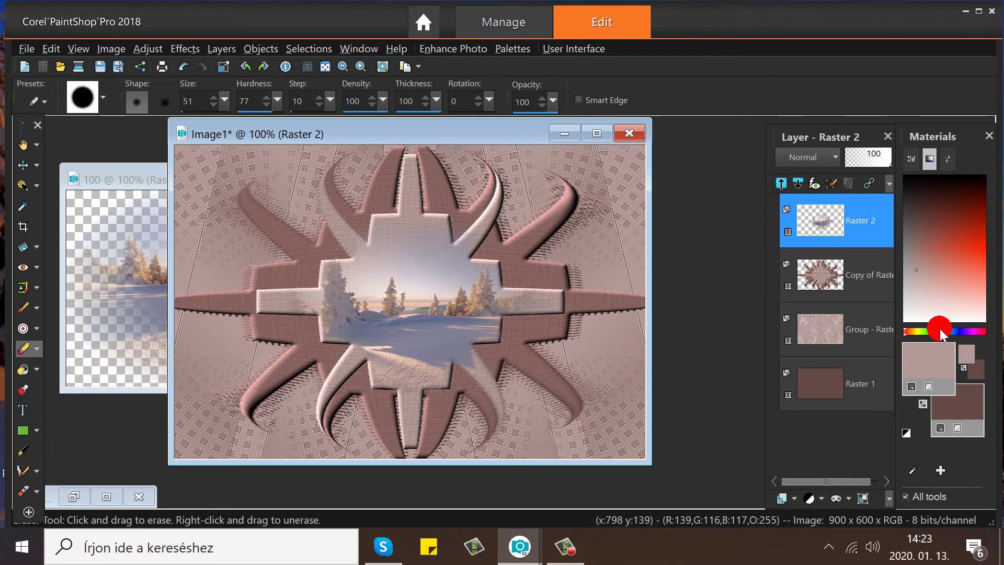
pyautogui.click(836, 230)
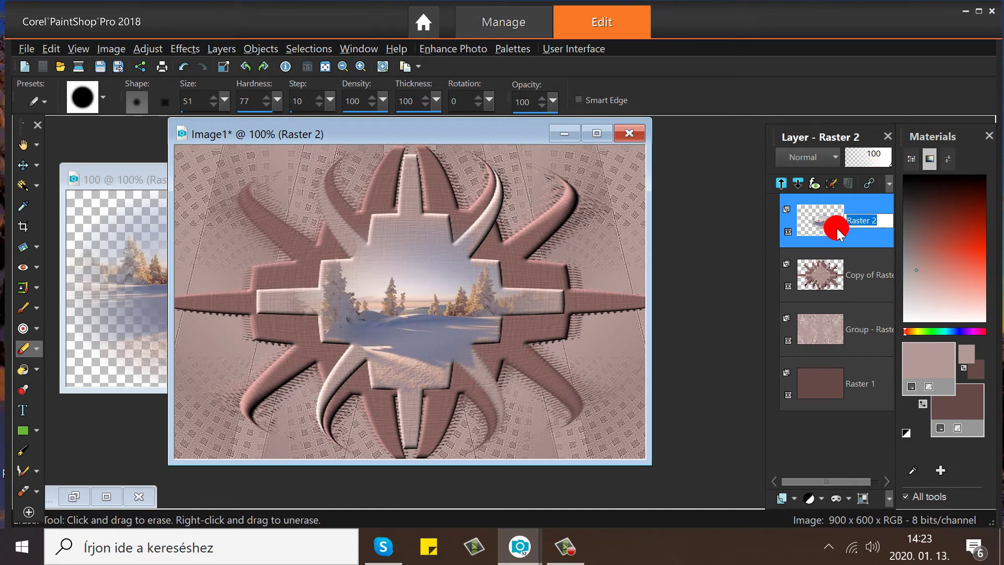
pyautogui.rightClick(827, 223)
pyautogui.moveTo(810, 358)
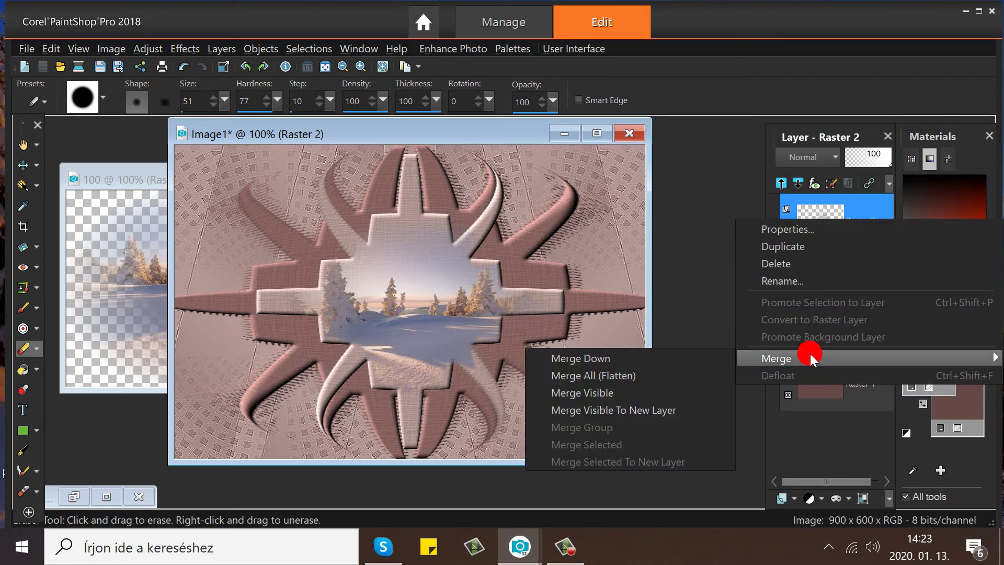
pyautogui.click(696, 359)
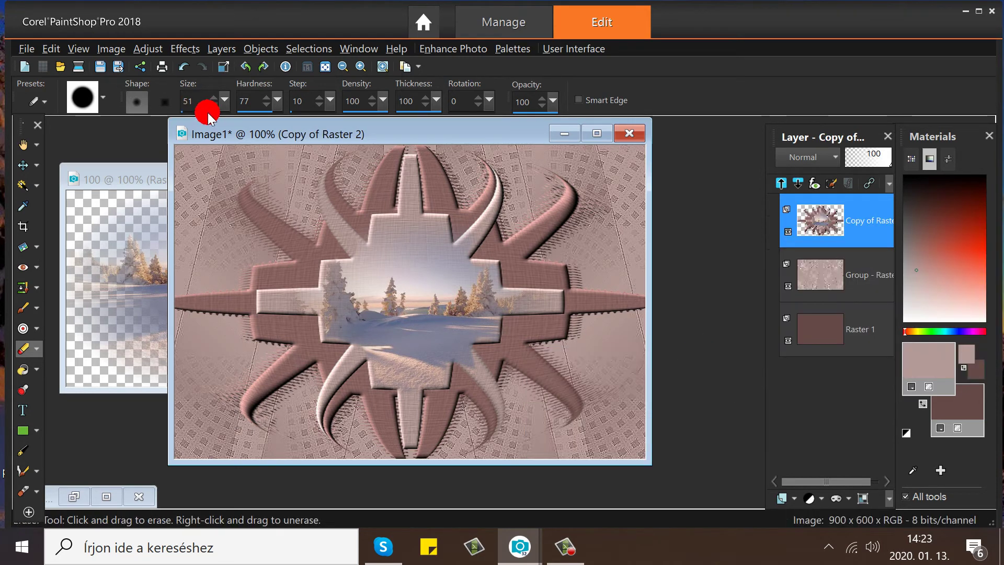
# Try the Enhance edge effect on the merged frame layer and undo it
pyautogui.click(183, 49)
pyautogui.click(343, 166)
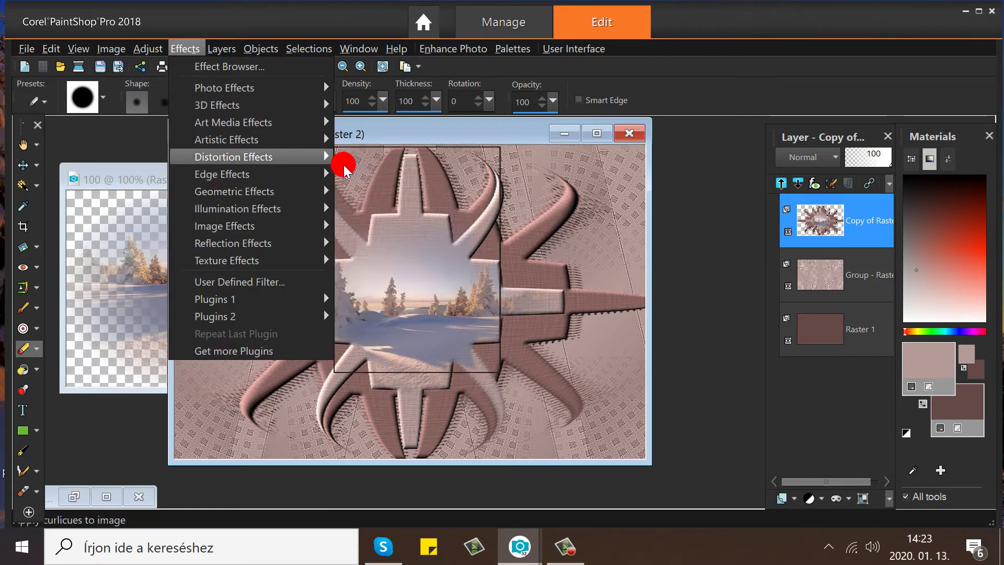
pyautogui.moveTo(329, 174)
pyautogui.click(389, 190)
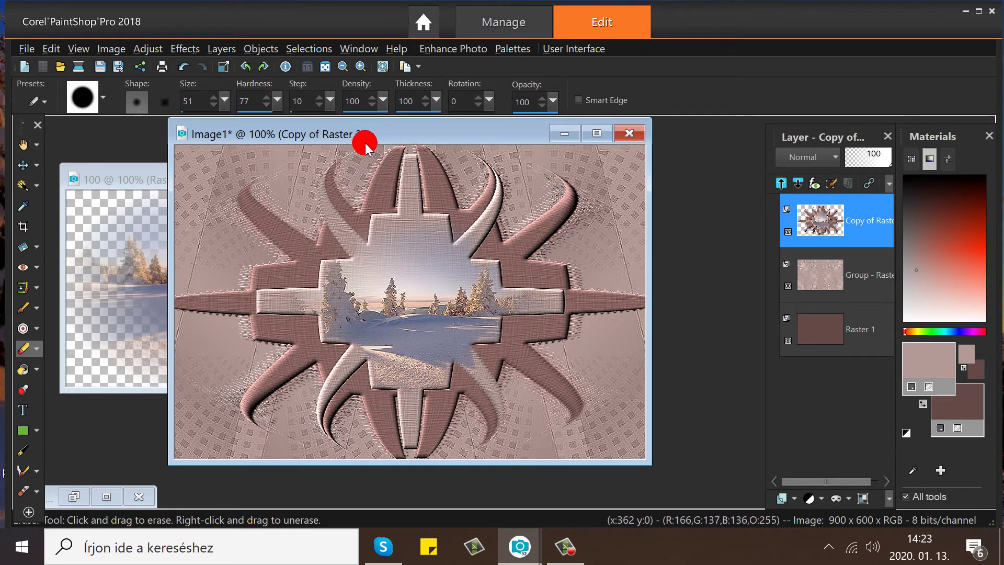
pyautogui.moveTo(375, 134); pyautogui.dragTo(401, 148)
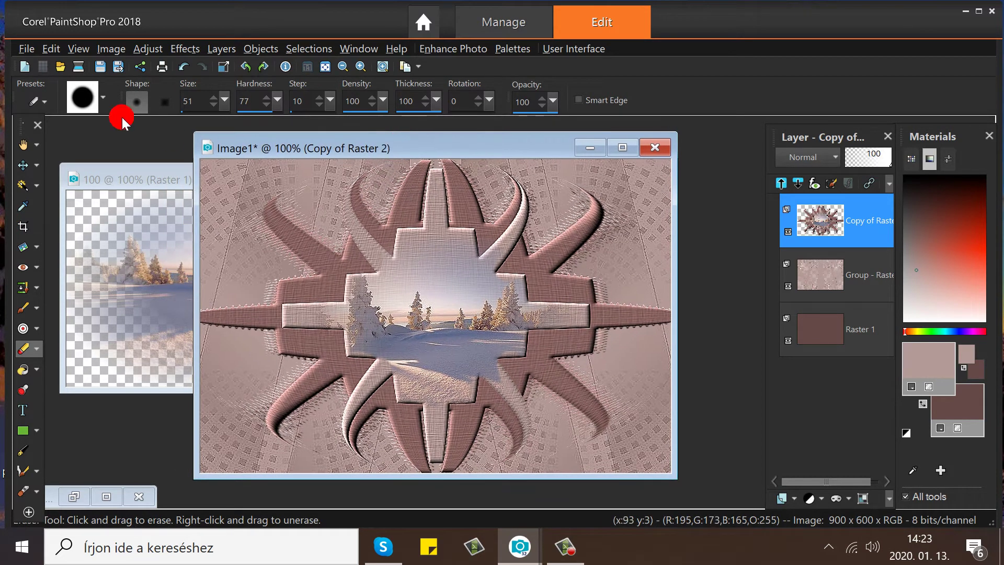
pyautogui.click(182, 65)
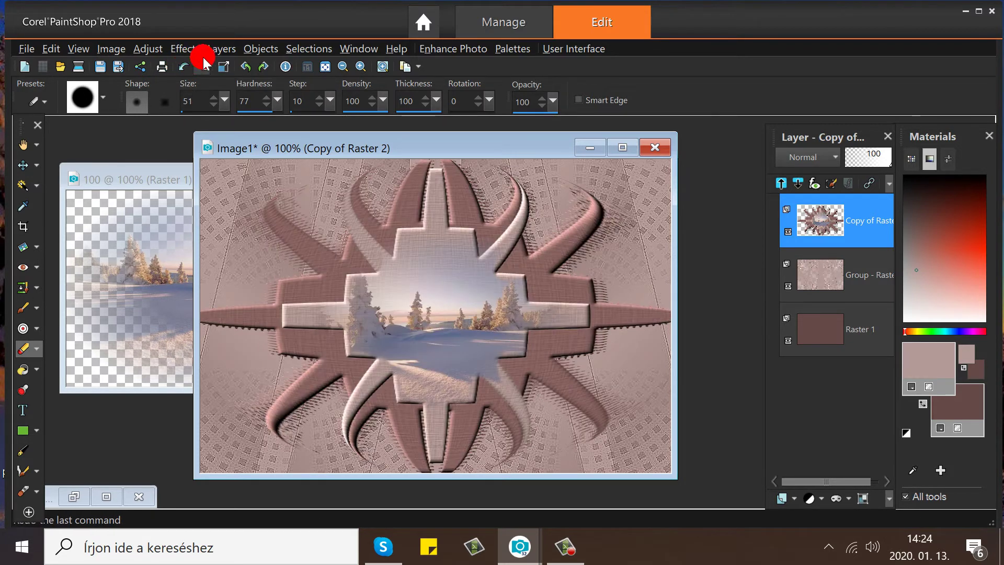
# Try the Dilate edge effect on the merged frame layer and undo it
pyautogui.click(187, 49)
pyautogui.moveTo(217, 174)
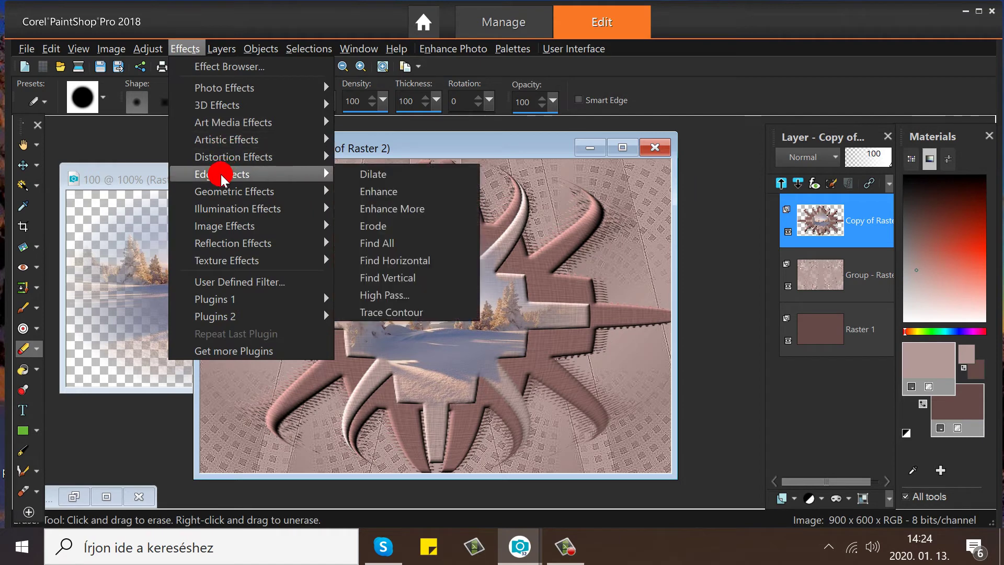
pyautogui.click(370, 172)
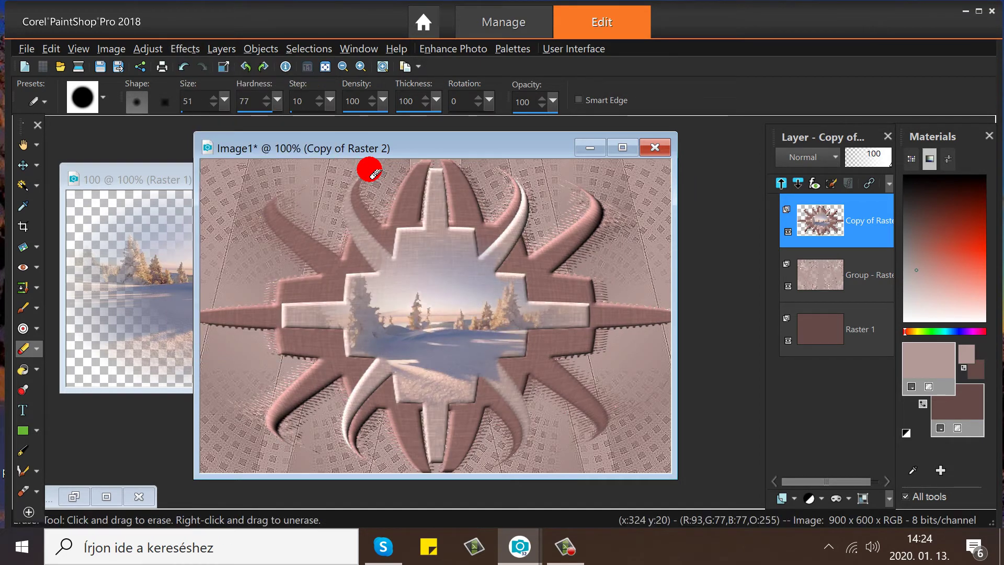
pyautogui.click(182, 66)
# Try the Enhance More edge effect on the merged frame layer and undo it
pyautogui.click(186, 48)
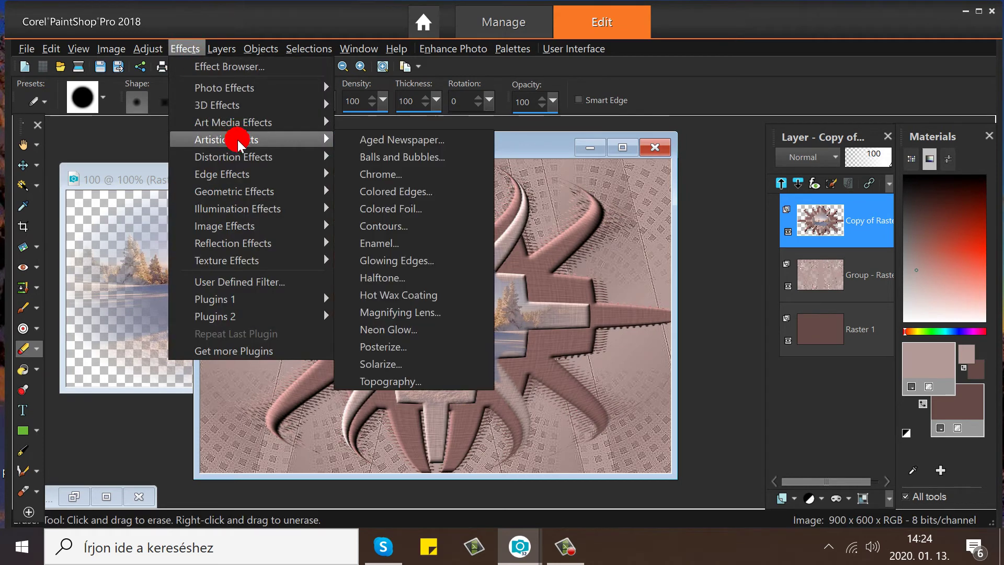
pyautogui.moveTo(243, 172)
pyautogui.click(375, 210)
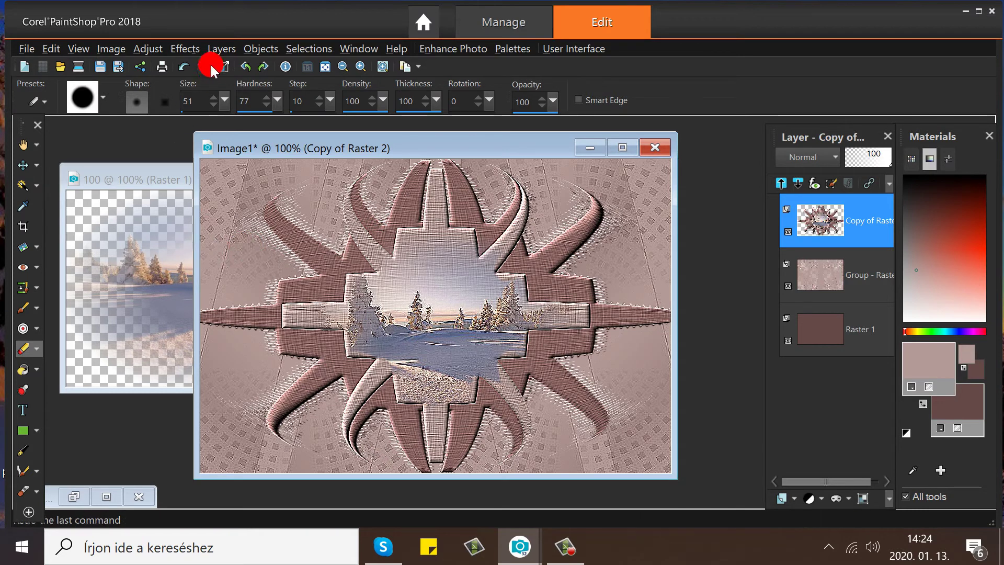
pyautogui.click(181, 64)
# Apply the Enhance edge effect to the merged frame layer
pyautogui.click(184, 48)
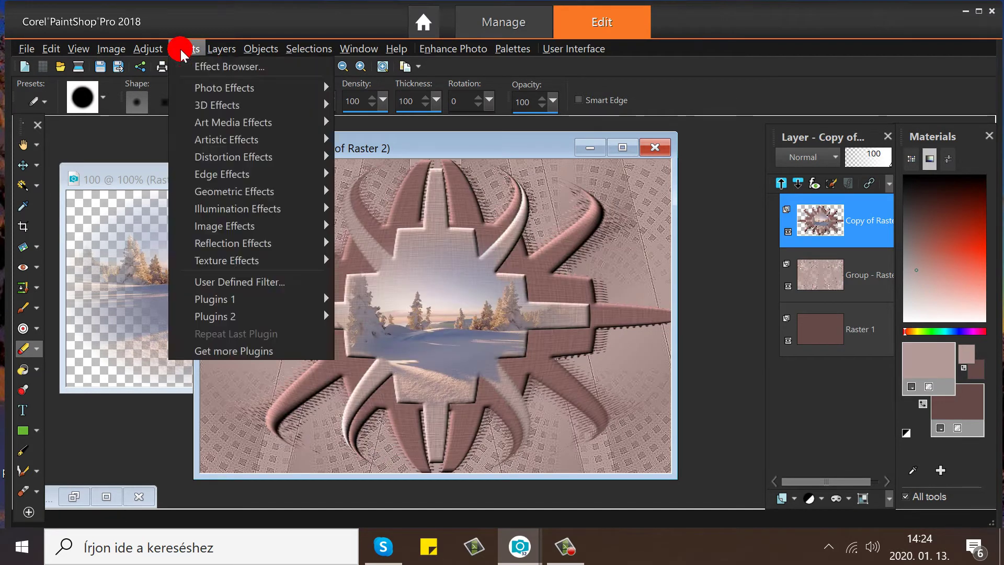
pyautogui.moveTo(230, 191)
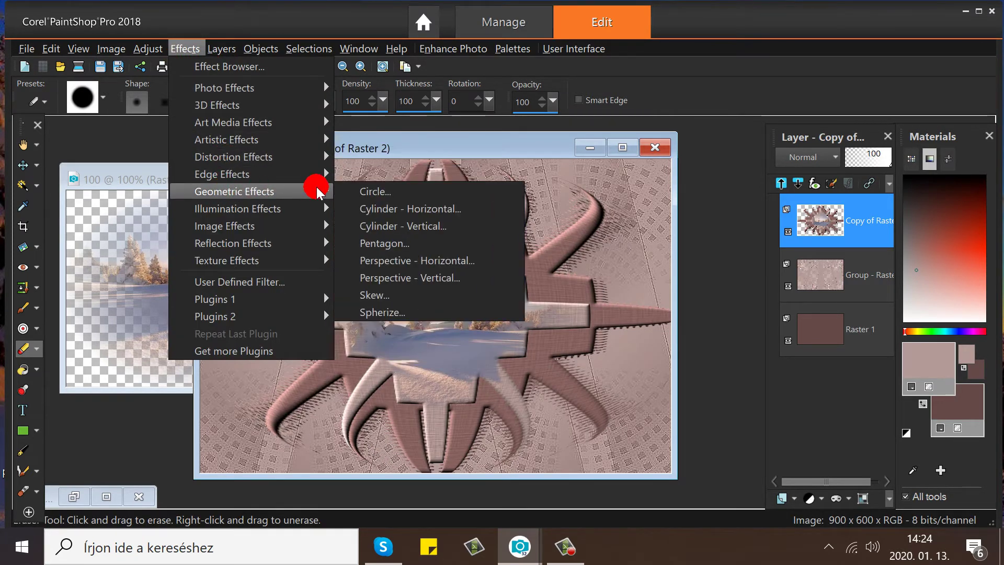
pyautogui.moveTo(242, 174)
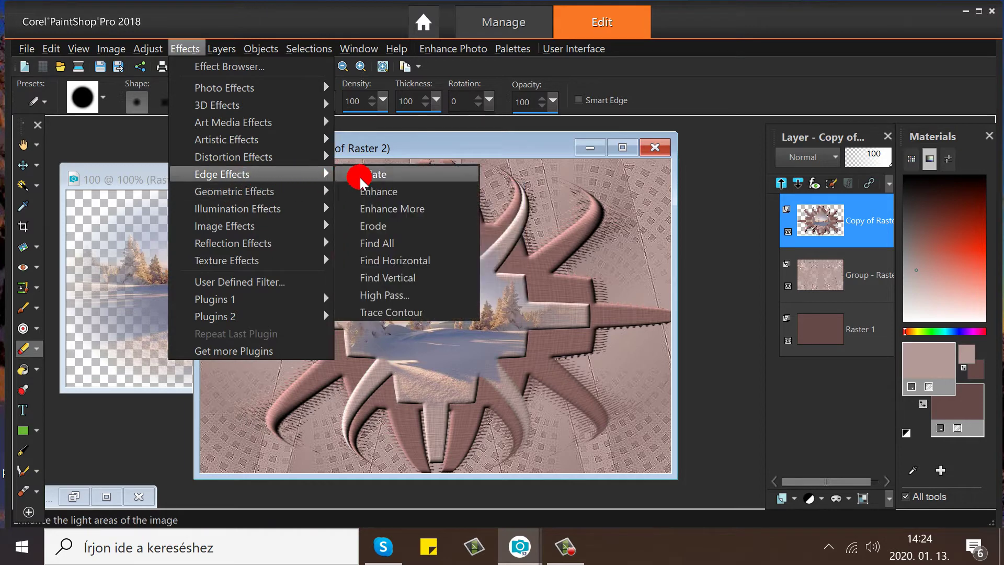
pyautogui.click(373, 193)
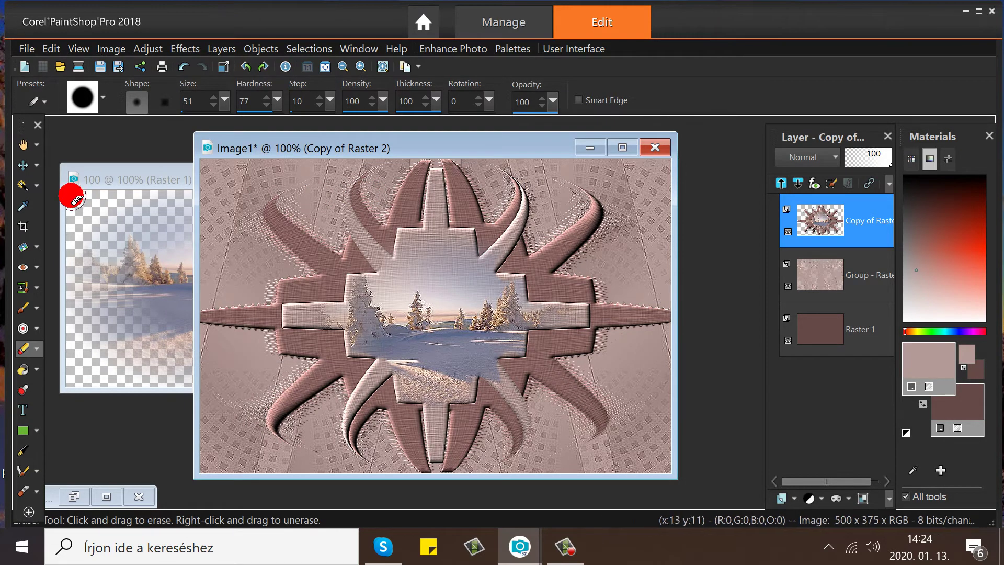
# Minimize the source landscape image 100 and reposition the Image1 window in the workspace
pyautogui.moveTo(473, 142); pyautogui.dragTo(492, 134)
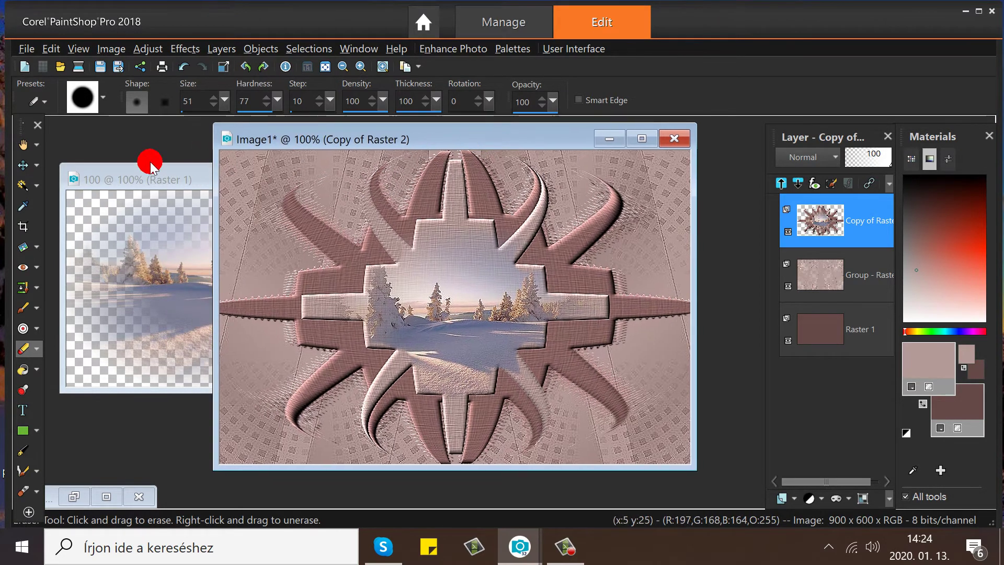
pyautogui.click(155, 185)
pyautogui.click(243, 179)
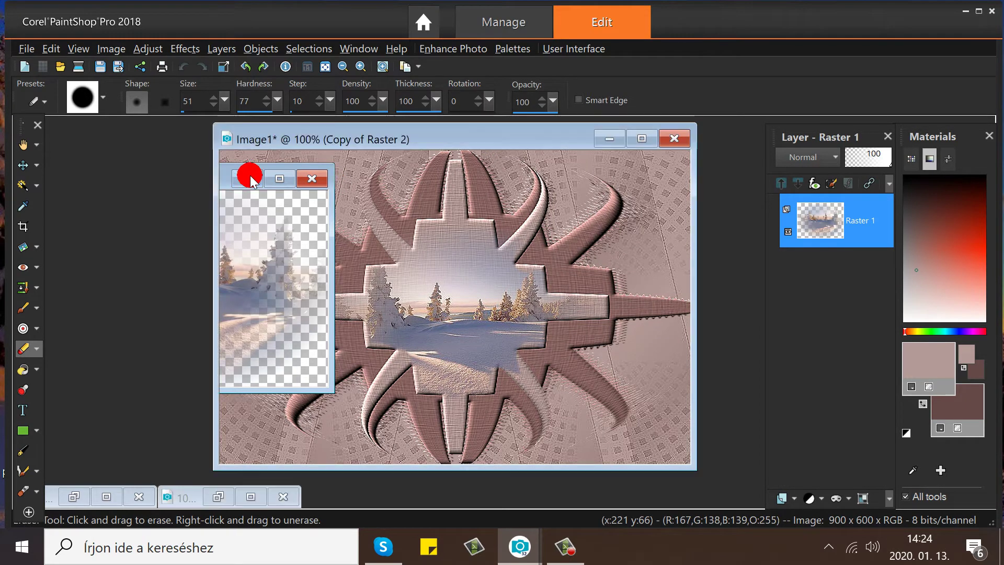
pyautogui.moveTo(297, 140); pyautogui.dragTo(277, 141)
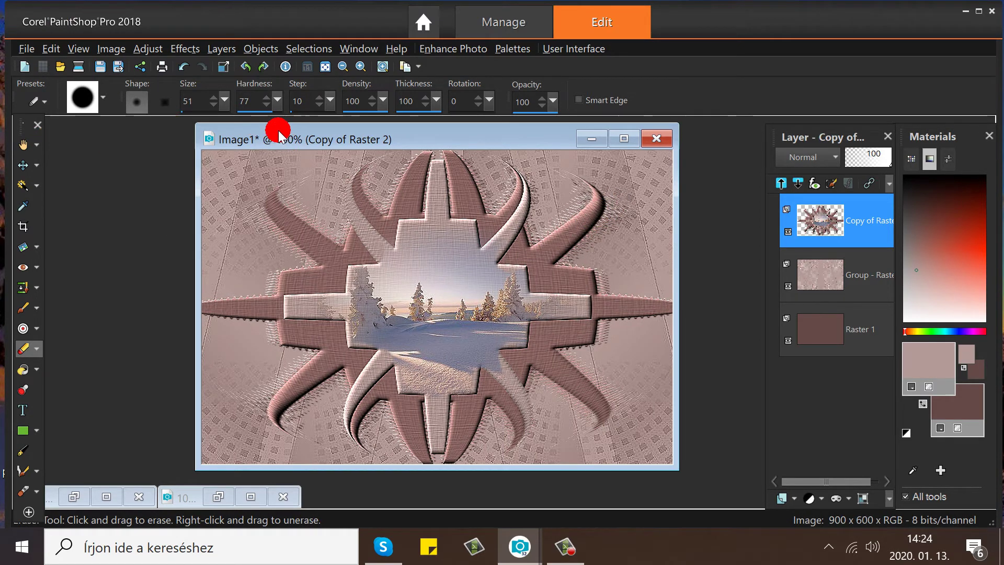
pyautogui.moveTo(269, 134); pyautogui.dragTo(261, 137)
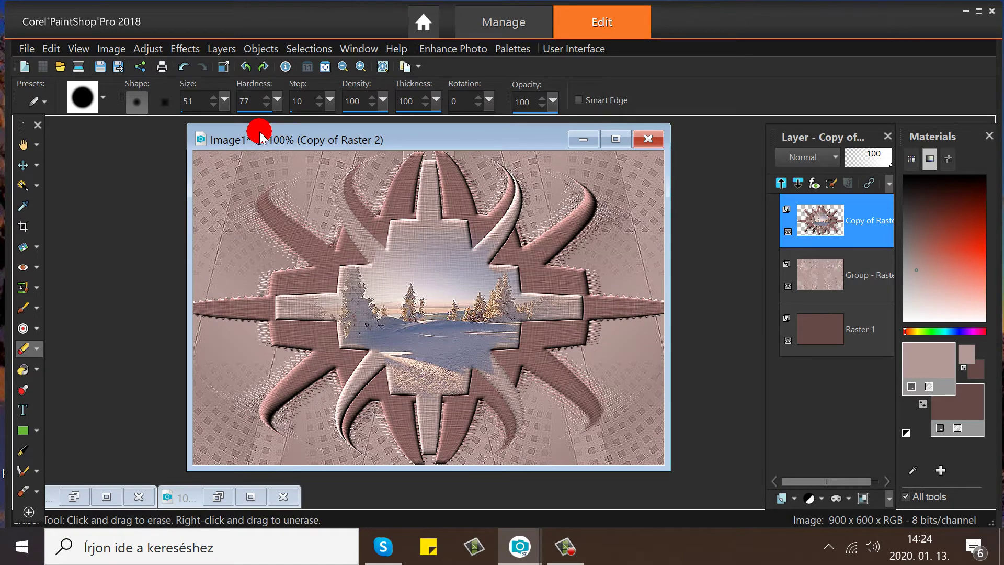
# Open the cut-out image of the woman in the fur jacket from folder 363
pyautogui.click(60, 65)
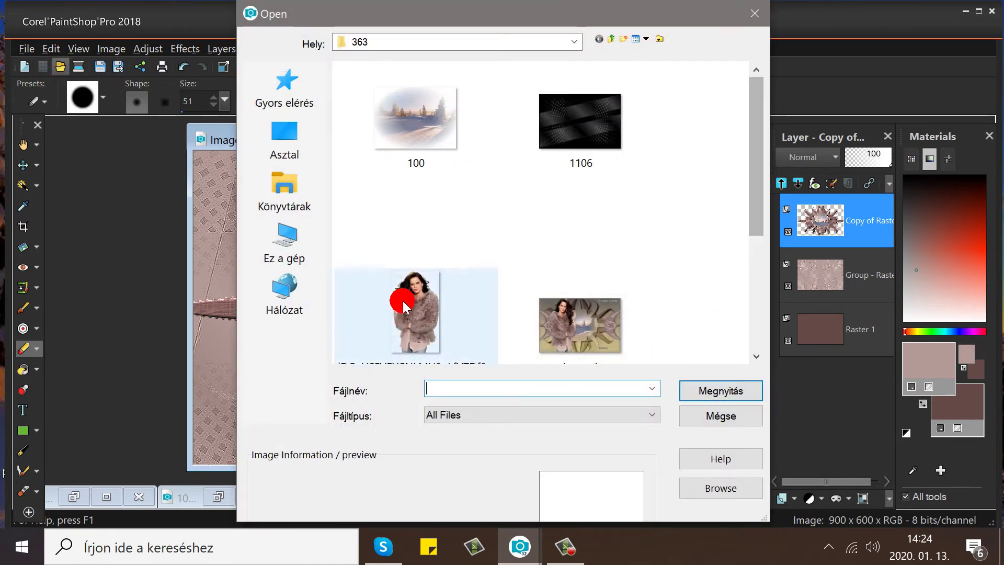
pyautogui.click(404, 305)
pyautogui.click(715, 387)
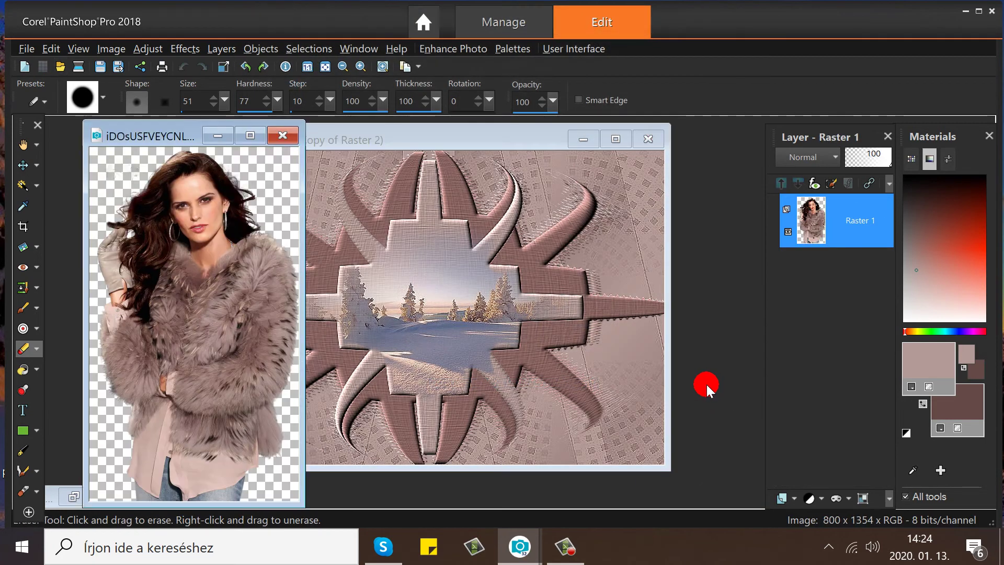
# Move the Image1 window clear of the woman's image and open the ornament image Névtelen 3 from folder 363
pyautogui.moveTo(387, 138); pyautogui.dragTo(420, 154)
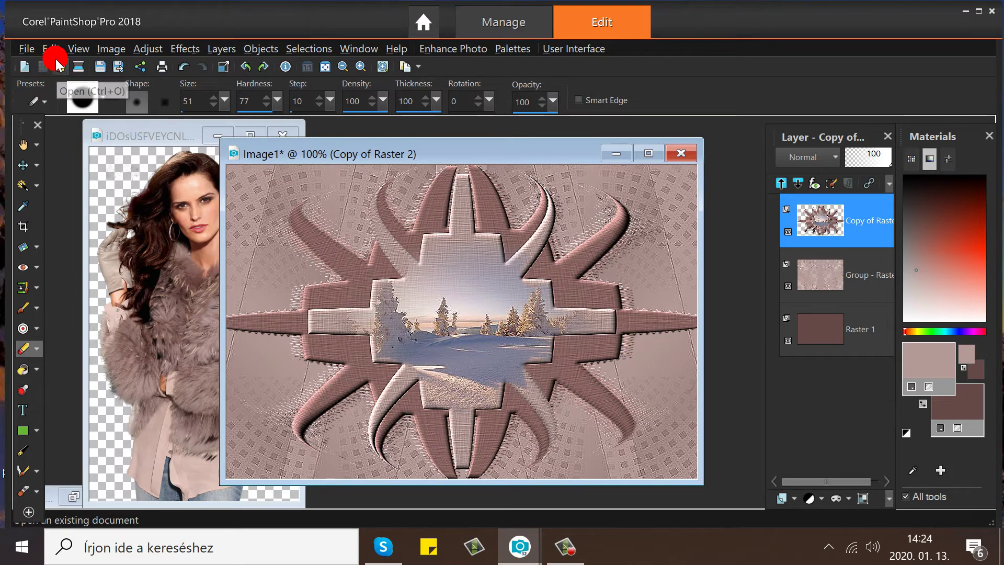
pyautogui.hotkey('ctrl', 'o')
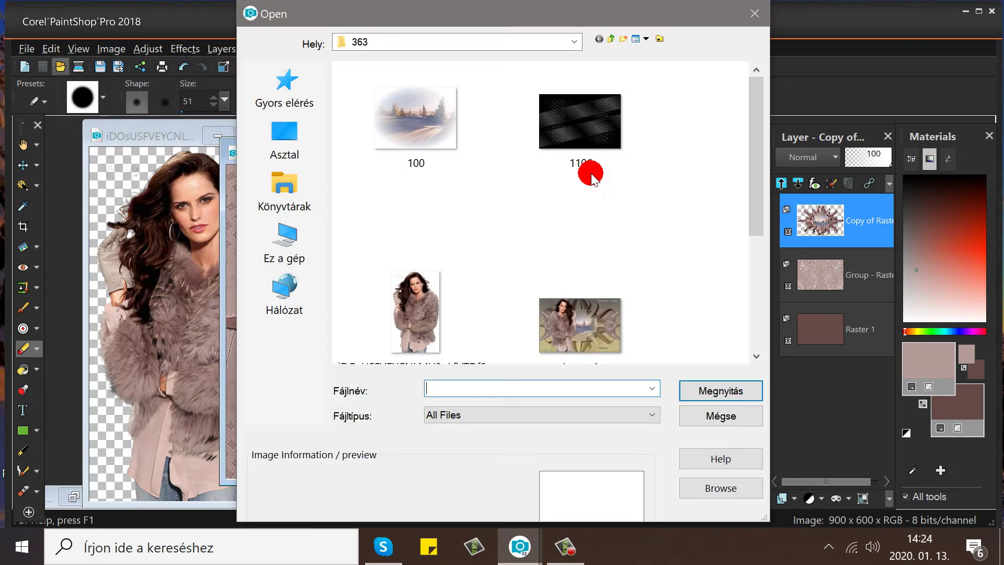
pyautogui.moveTo(753, 124); pyautogui.dragTo(750, 273)
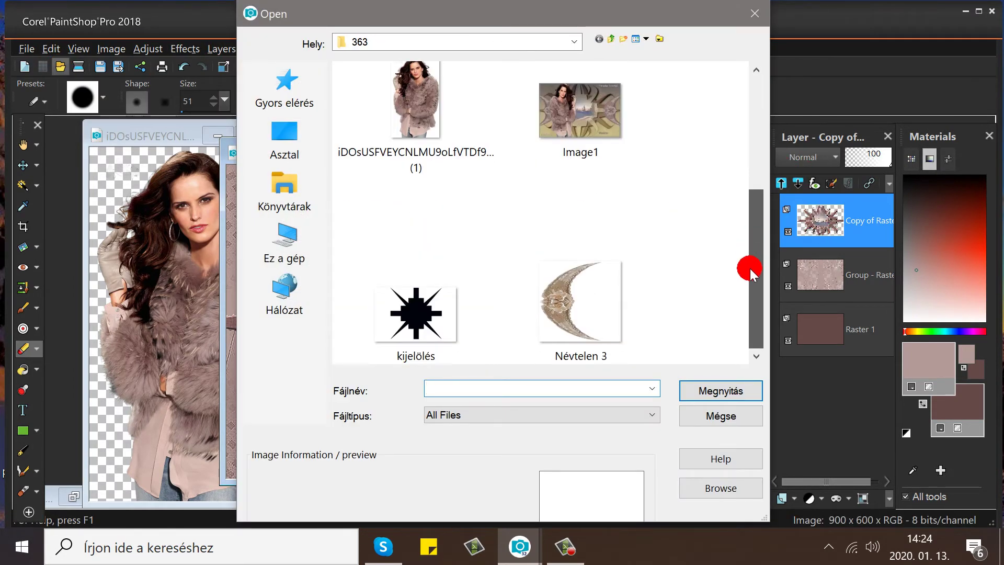
pyautogui.click(575, 284)
pyautogui.click(721, 391)
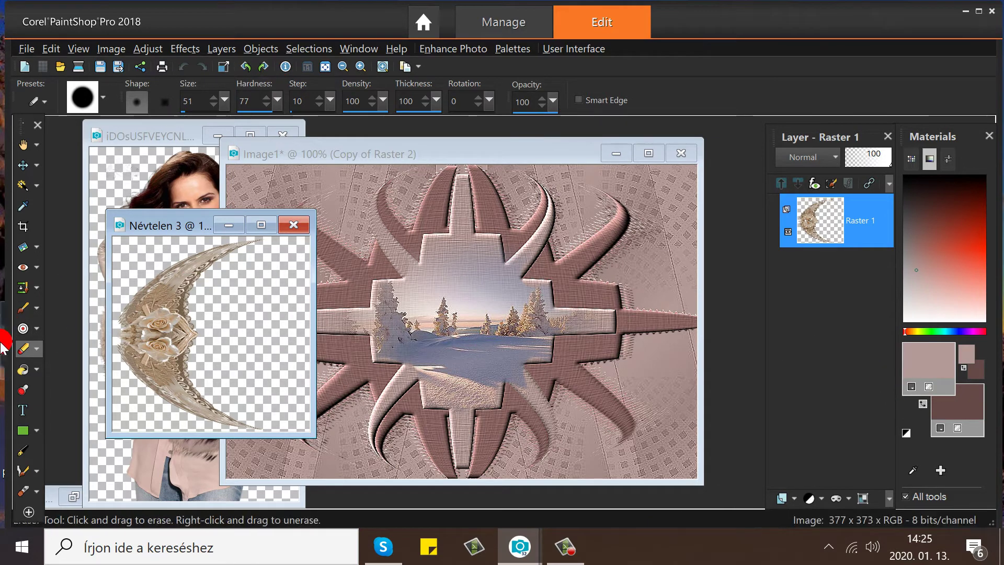
# Tint the upper and lower wings of the crescent ornament with the dusty-pink foreground colour using the Change To Target brush
pyautogui.click(37, 327)
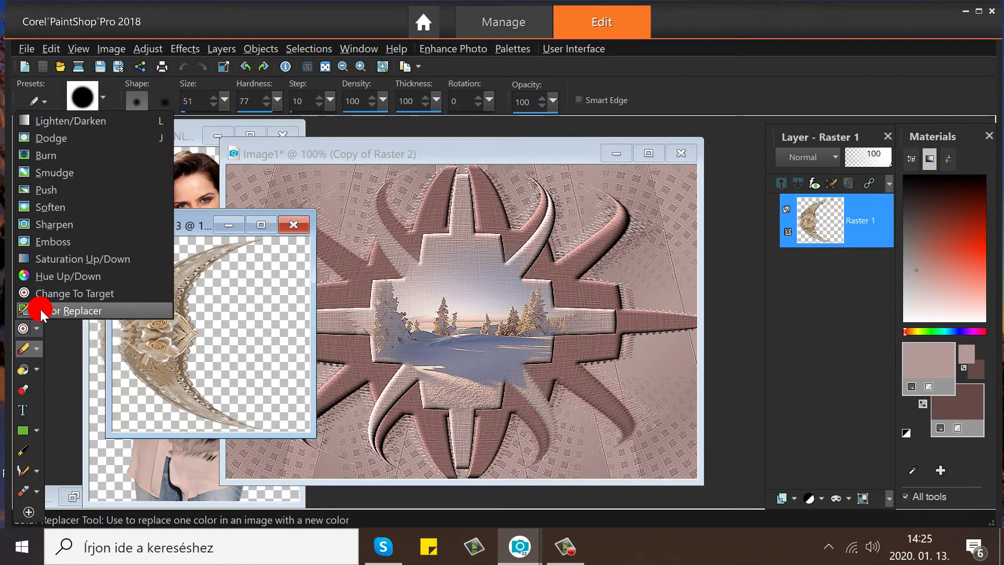
pyautogui.click(36, 293)
pyautogui.moveTo(218, 294)
pyautogui.mouseDown()
pyautogui.moveTo(211, 265)
pyautogui.moveTo(193, 267)
pyautogui.moveTo(219, 253)
pyautogui.moveTo(178, 263)
pyautogui.moveTo(223, 251)
pyautogui.moveTo(215, 410)
pyautogui.moveTo(244, 423)
pyautogui.moveTo(181, 415)
pyautogui.mouseUp()
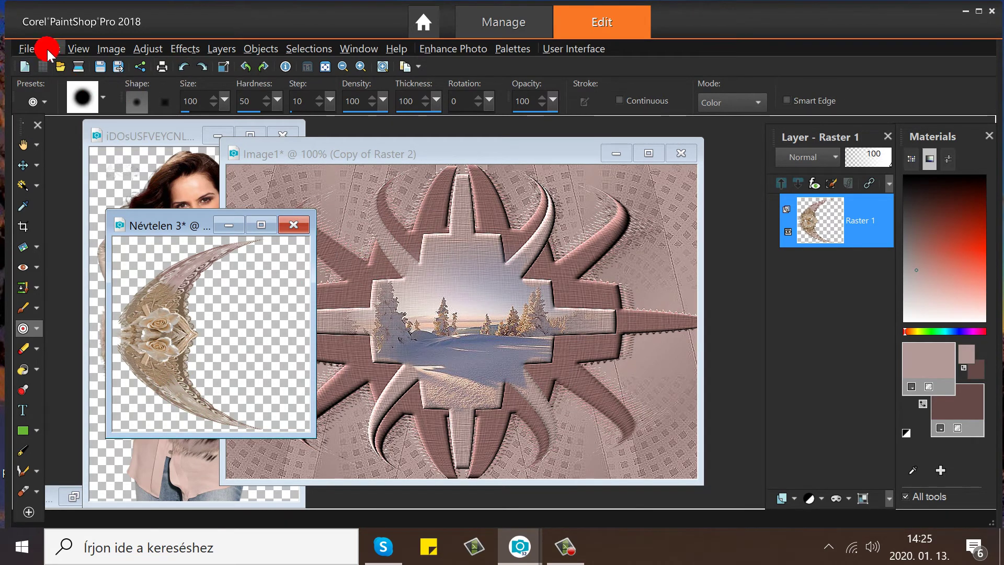
pyautogui.click(36, 145)
pyautogui.click(49, 162)
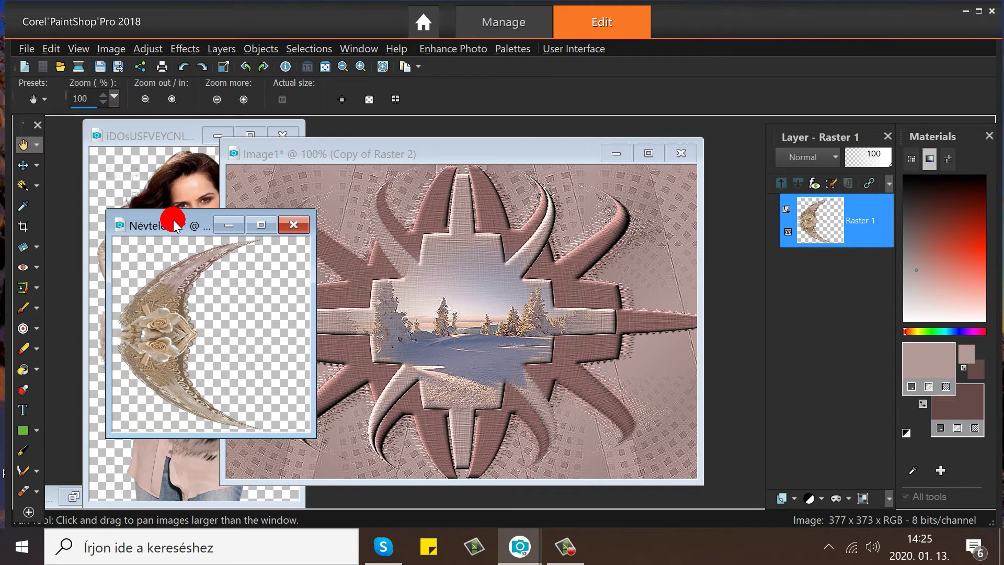
# Copy the recoloured crescent ornament and paste it into Image1 as a new layer
pyautogui.rightClick(174, 220)
pyautogui.click(229, 247)
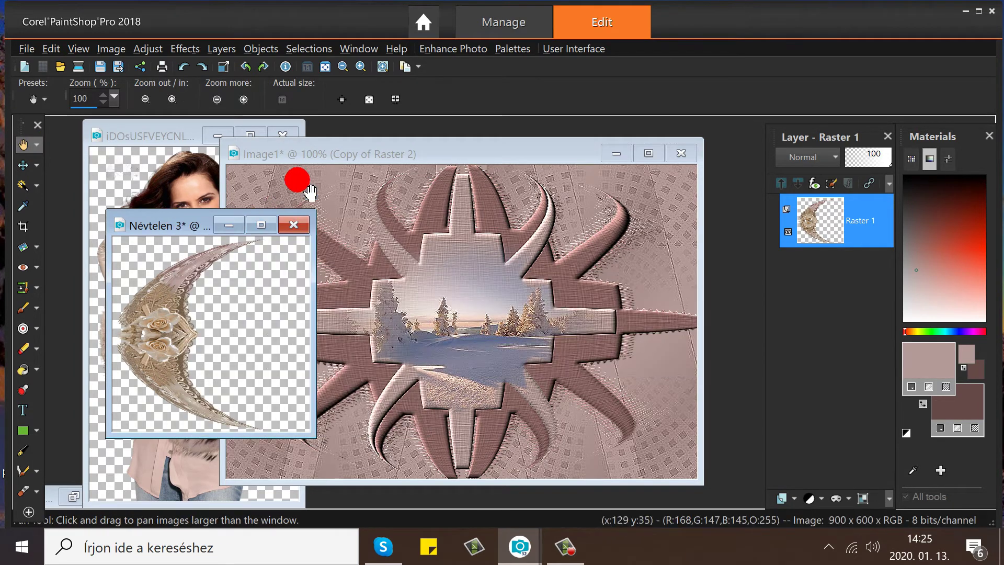
pyautogui.click(327, 146)
pyautogui.rightClick(328, 146)
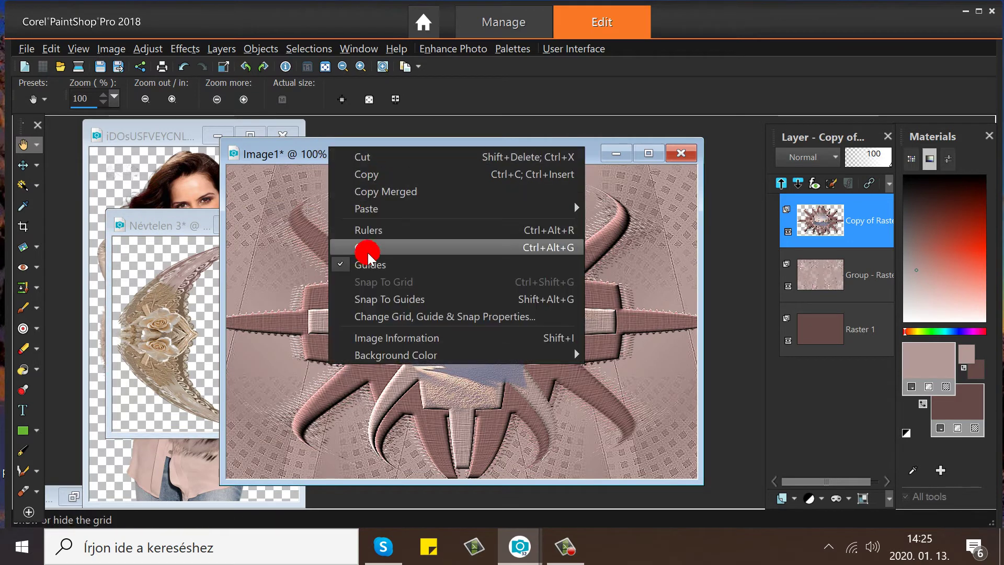
pyautogui.moveTo(366, 207)
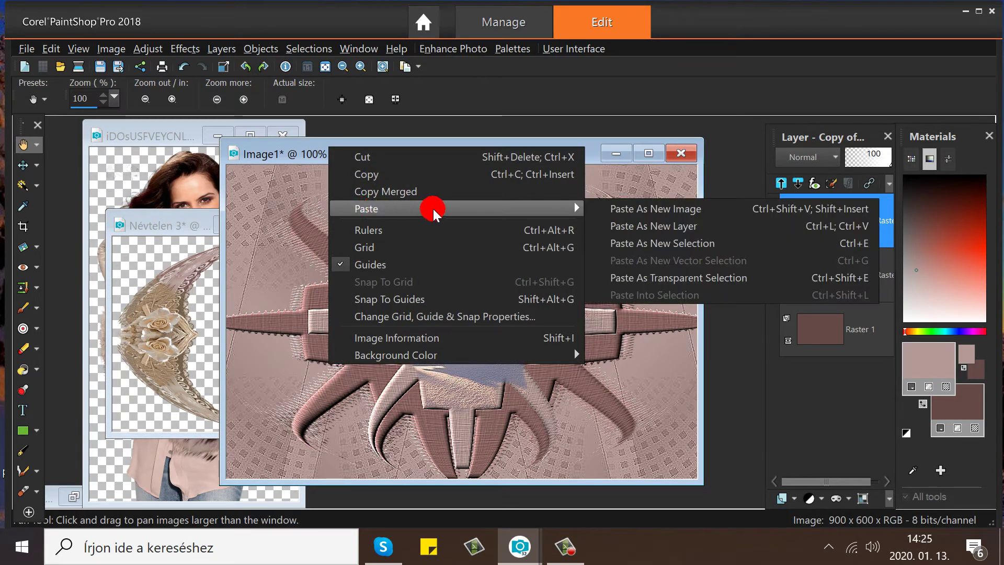
pyautogui.click(649, 226)
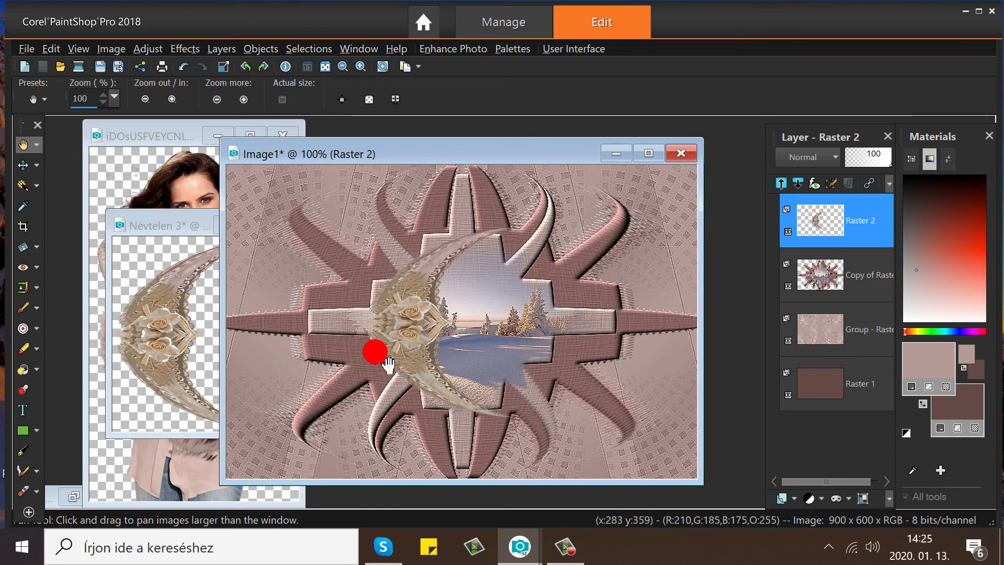
# Move the pasted ornament to the right side of the frame with the Pick tool, at position X 606, Y 117
pyautogui.moveTo(388, 365); pyautogui.dragTo(427, 347)
pyautogui.click(23, 169)
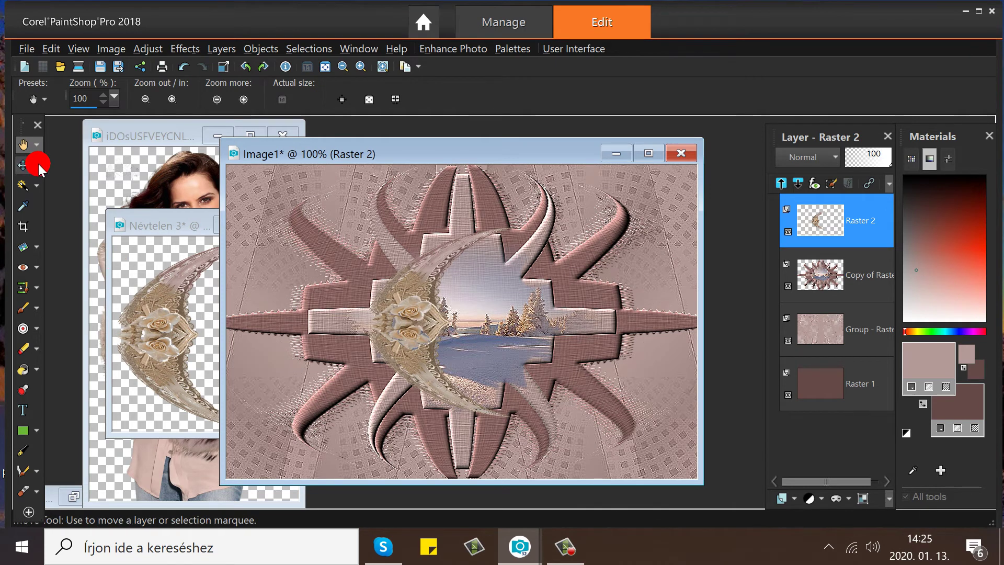
pyautogui.click(50, 196)
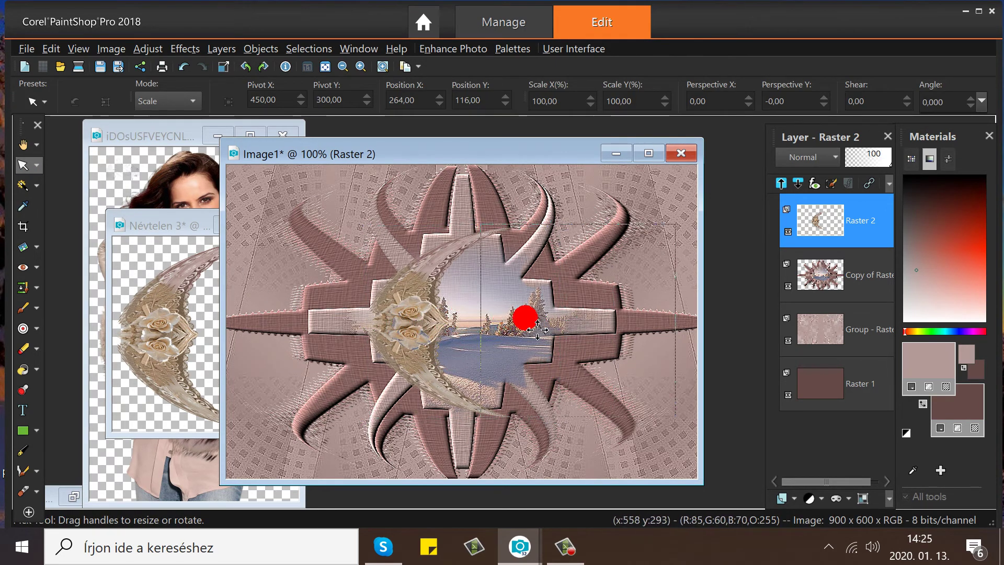
pyautogui.moveTo(524, 317); pyautogui.dragTo(582, 320)
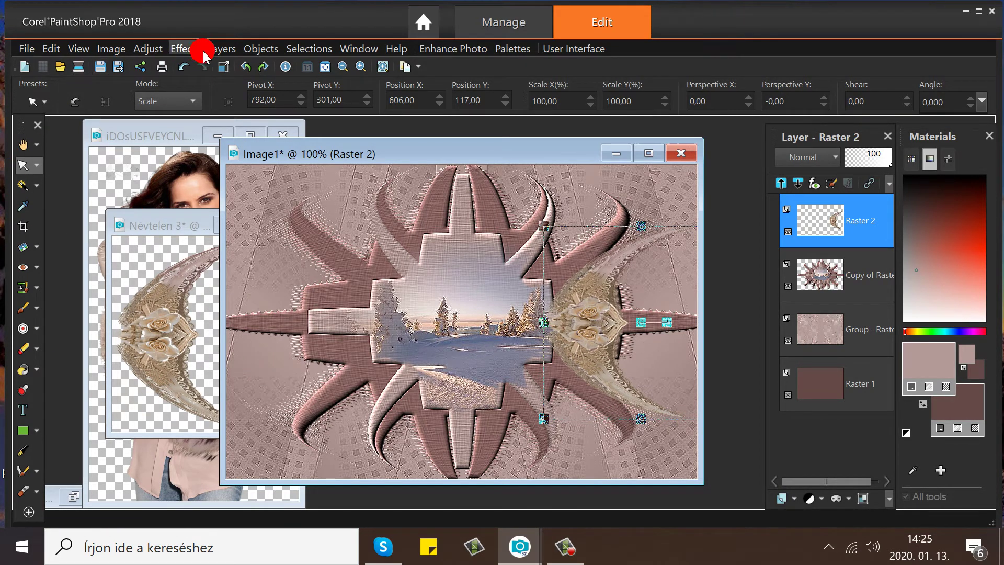
# Duplicate the ornament layer and mirror the copy horizontally onto the left side of the frame
pyautogui.click(221, 48)
pyautogui.click(249, 179)
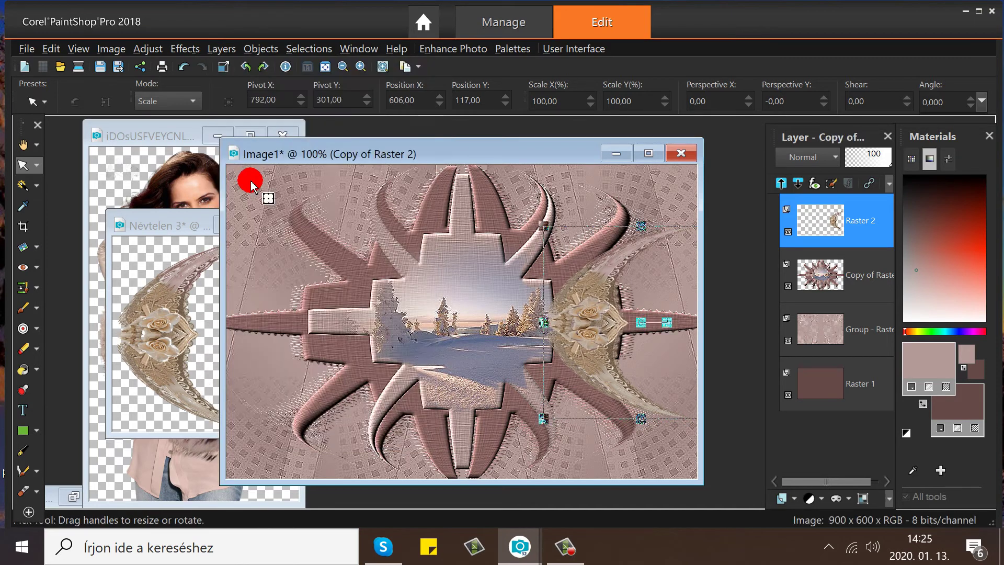
pyautogui.click(113, 49)
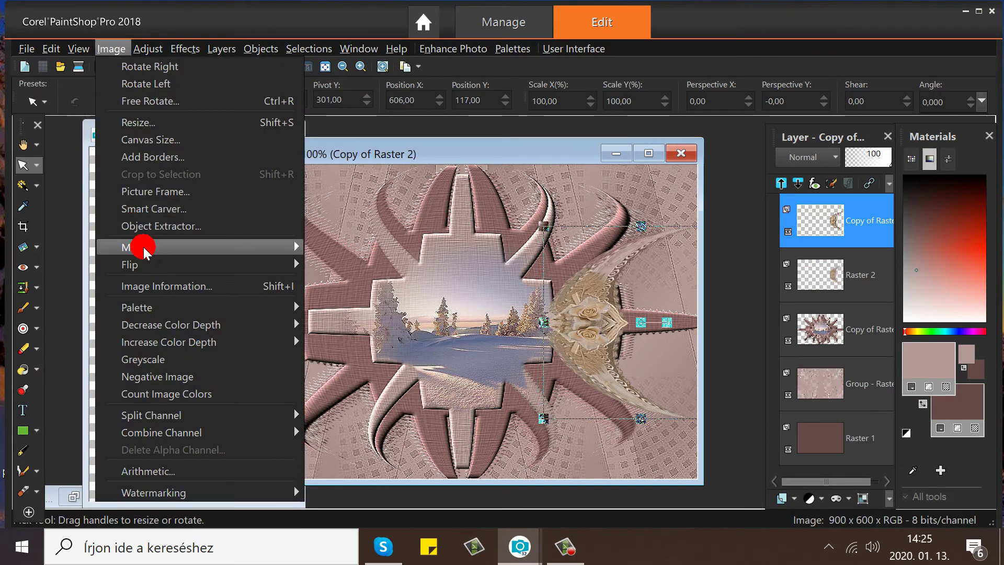
pyautogui.moveTo(244, 246)
pyautogui.click(329, 247)
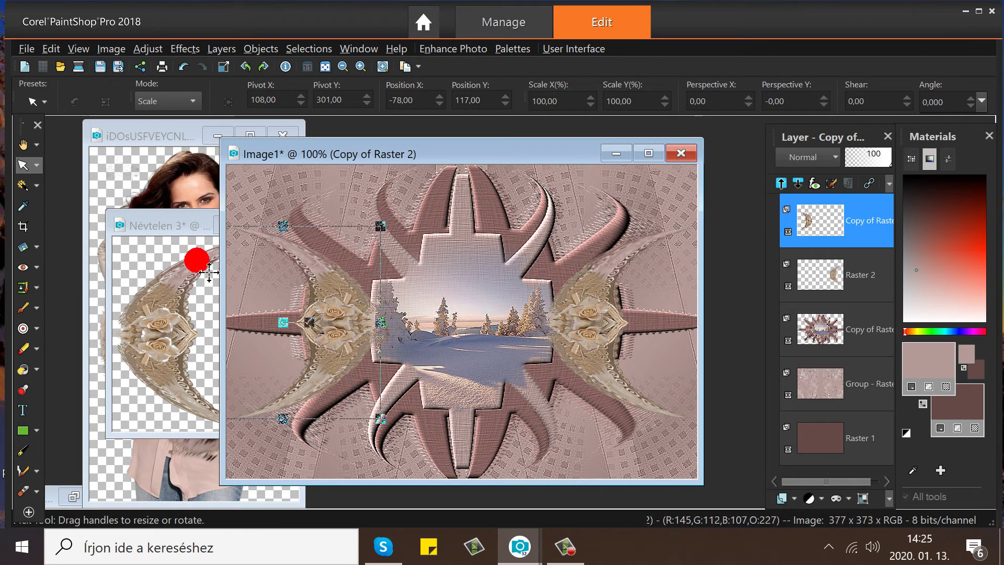
# Minimize the Névtelen 3 image and reposition the woman's image and Image1 windows slightly
pyautogui.click(177, 225)
pyautogui.click(230, 224)
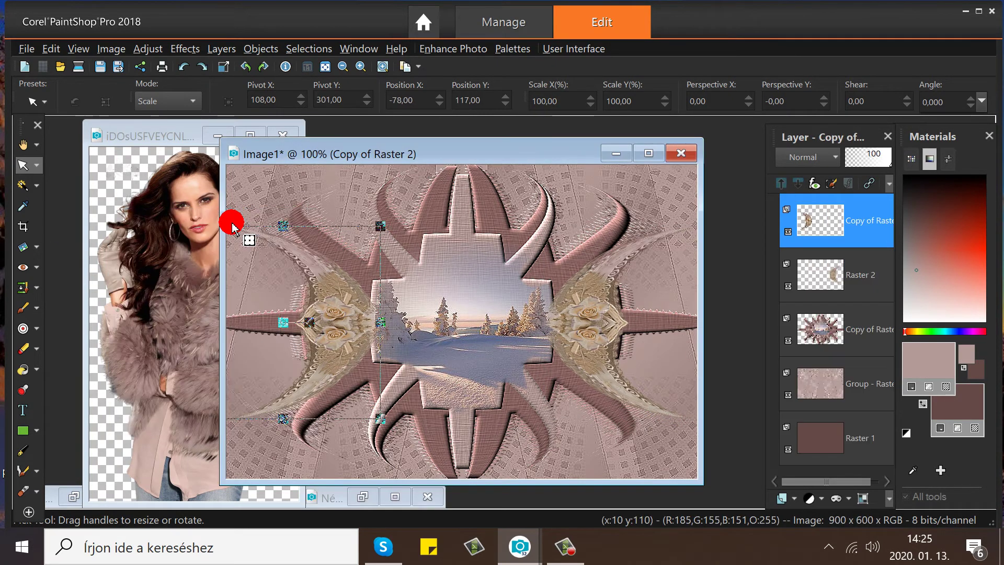
pyautogui.click(185, 137)
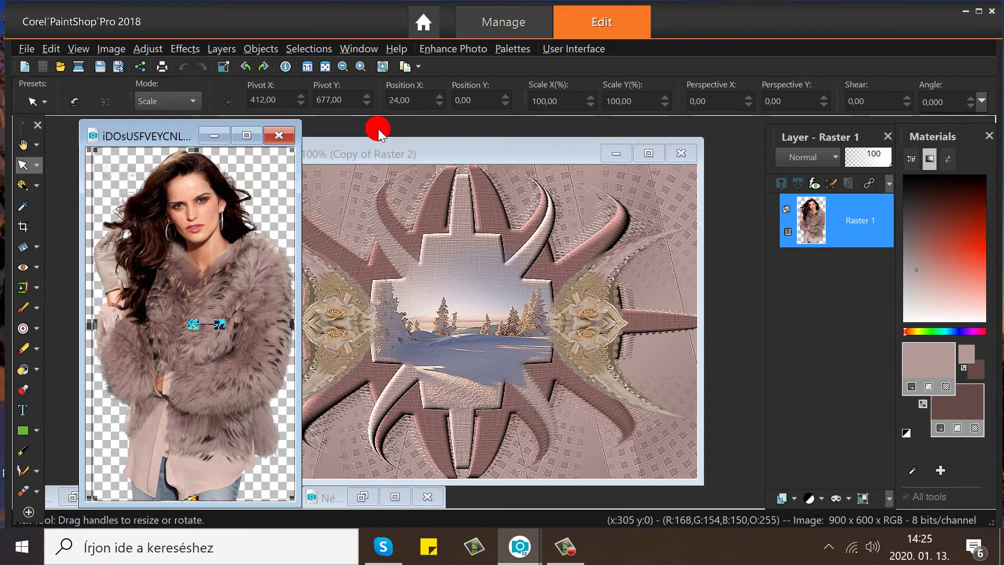
pyautogui.moveTo(389, 154); pyautogui.dragTo(389, 143)
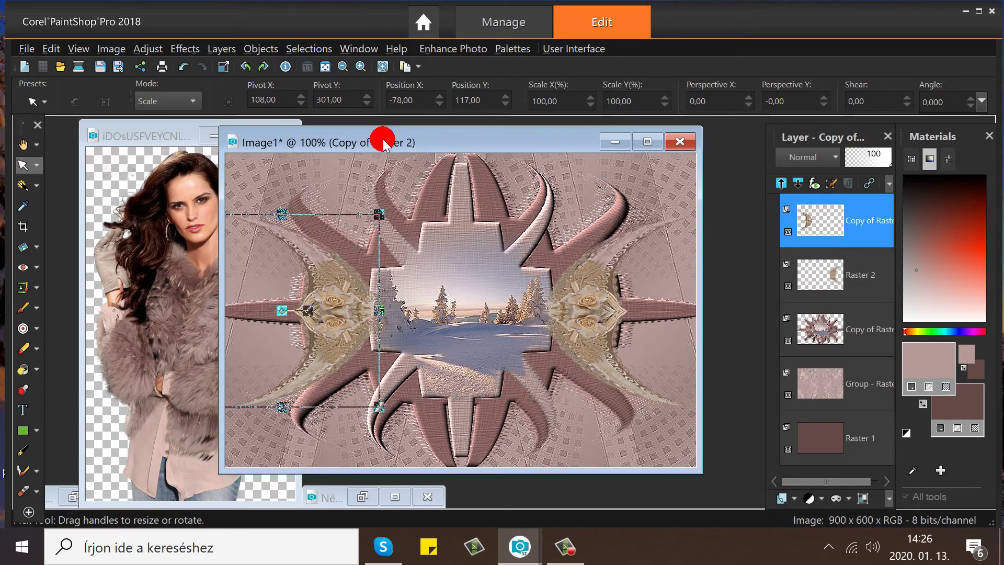
# Switch to the Pan tool to leave the ornament layer's transform mode
pyautogui.click(23, 144)
pyautogui.click(38, 144)
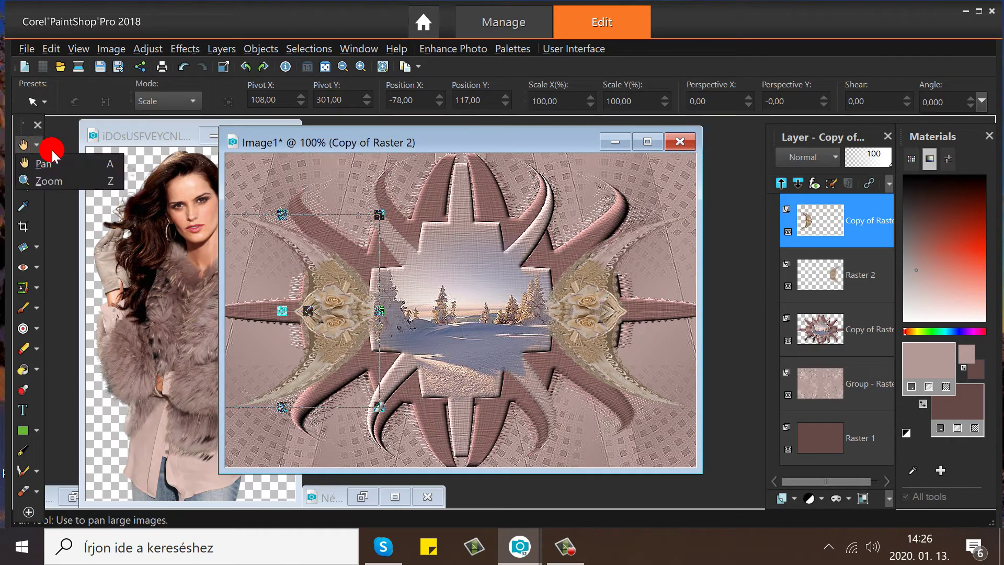
pyautogui.click(52, 162)
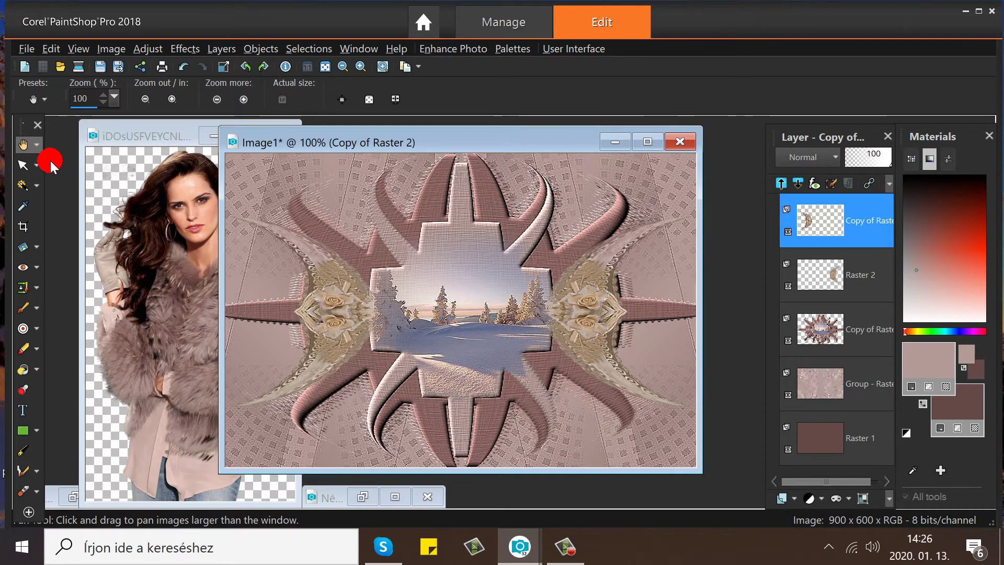
pyautogui.click(185, 49)
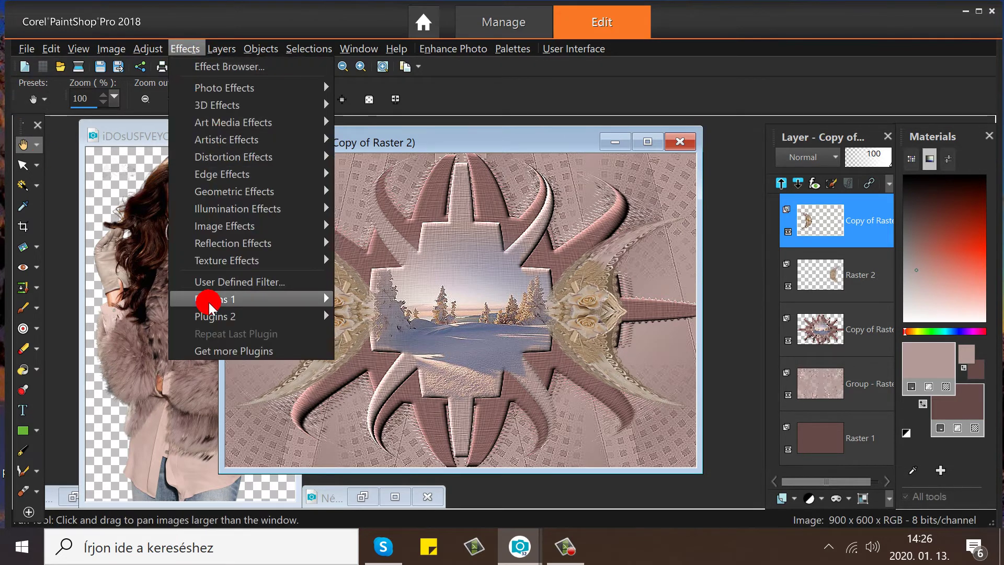
pyautogui.moveTo(217, 315)
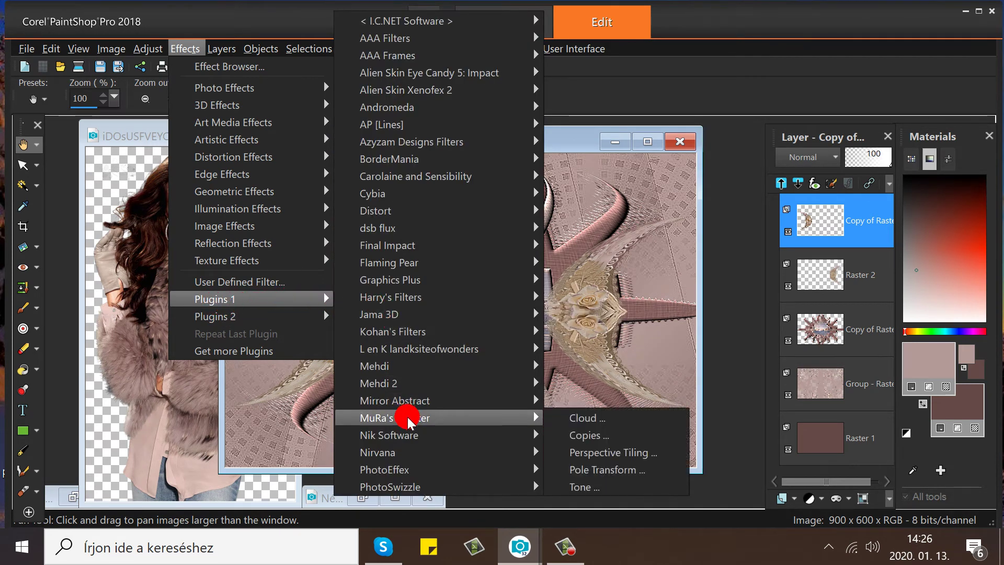
pyautogui.moveTo(411, 435)
pyautogui.click(577, 436)
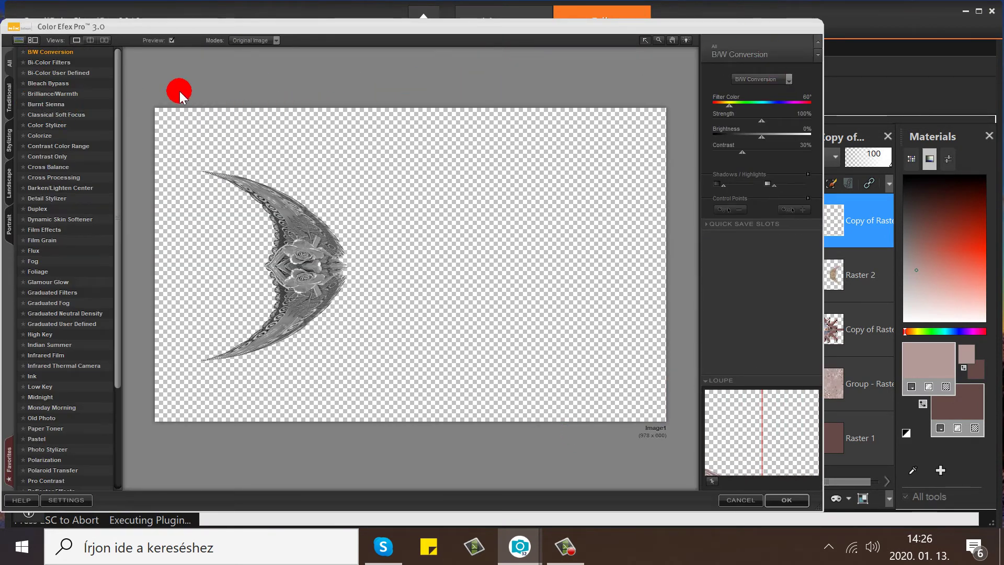
pyautogui.click(38, 61)
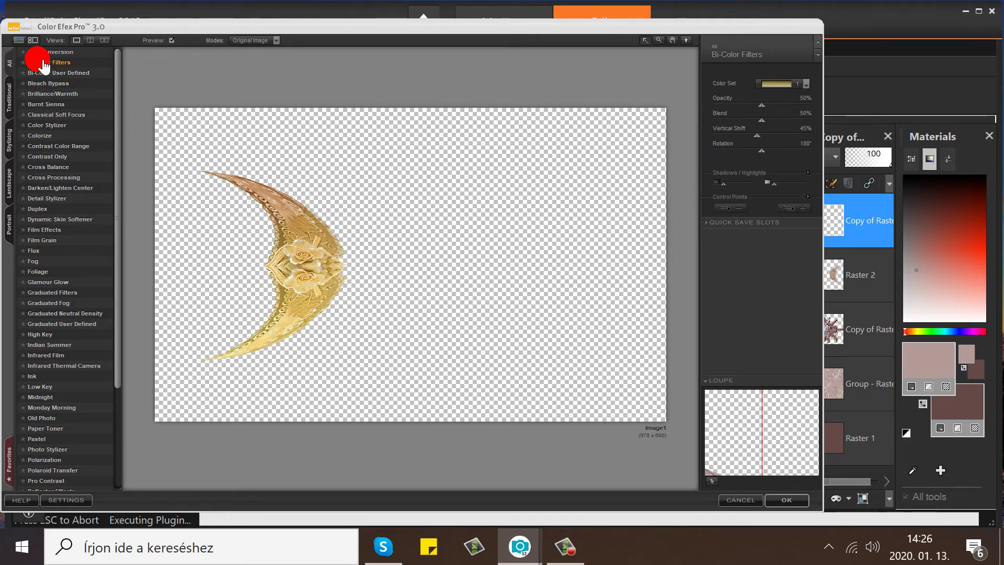
pyautogui.click(805, 82)
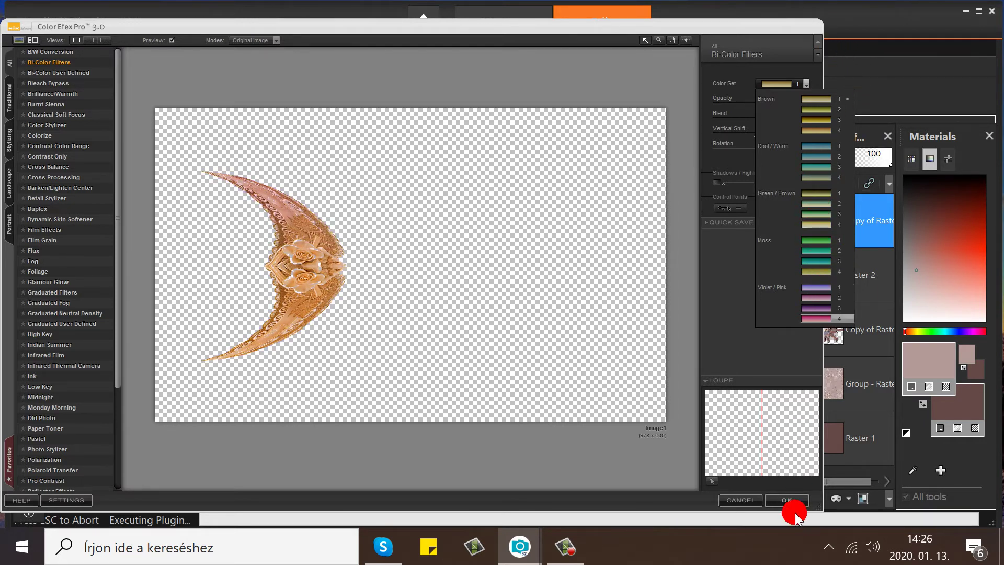
pyautogui.click(745, 497)
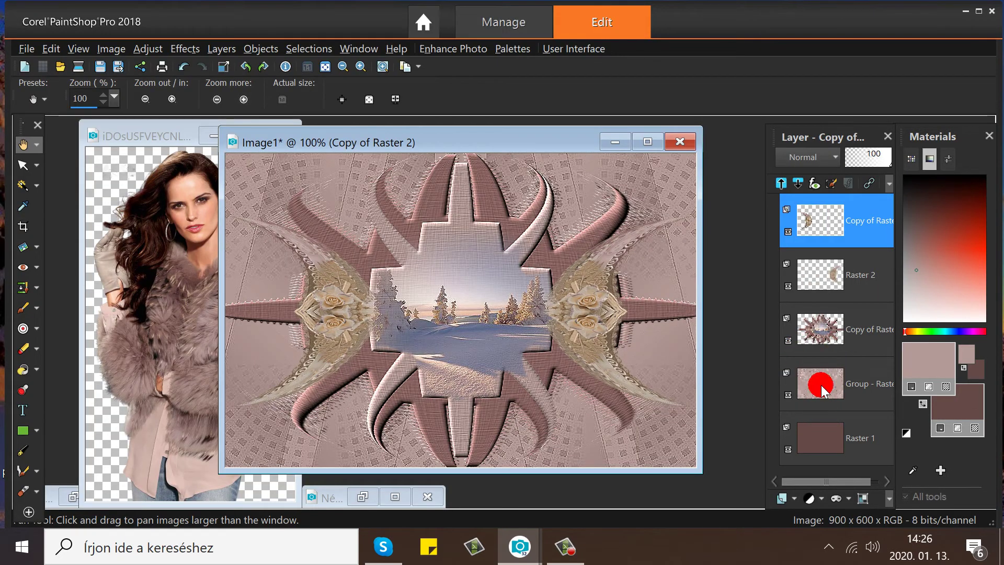
# Merge the frame layer down into the textured Group - Raster 2 layer, and merge that result down into Raster 1
pyautogui.moveTo(835, 343)
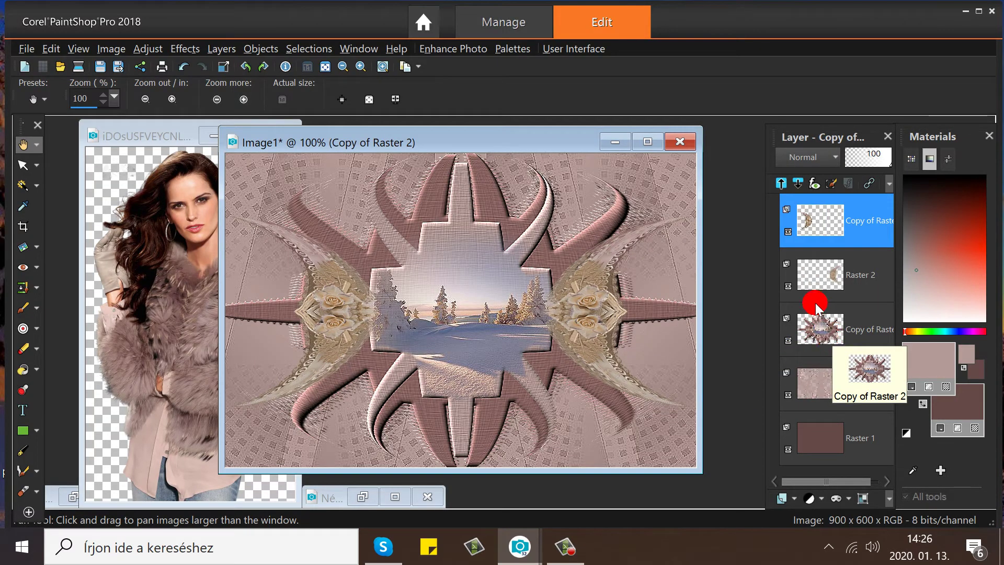
pyautogui.rightClick(812, 332)
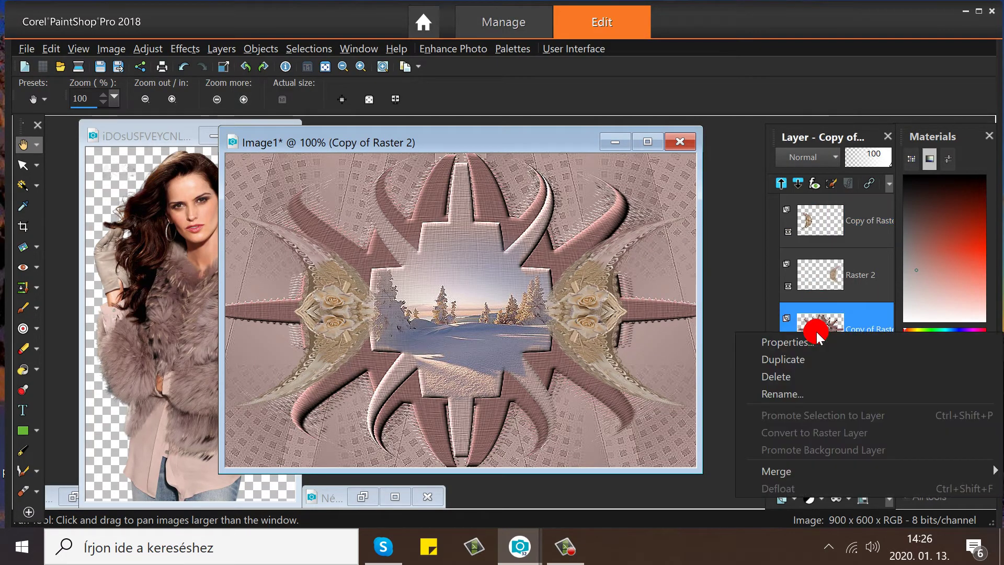
pyautogui.click(774, 476)
pyautogui.click(634, 366)
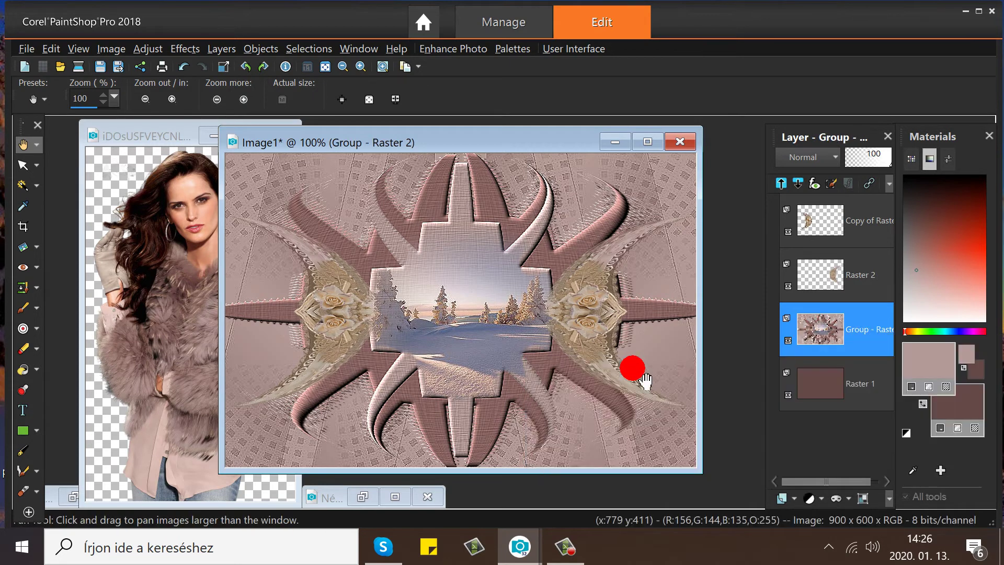
pyautogui.rightClick(823, 333)
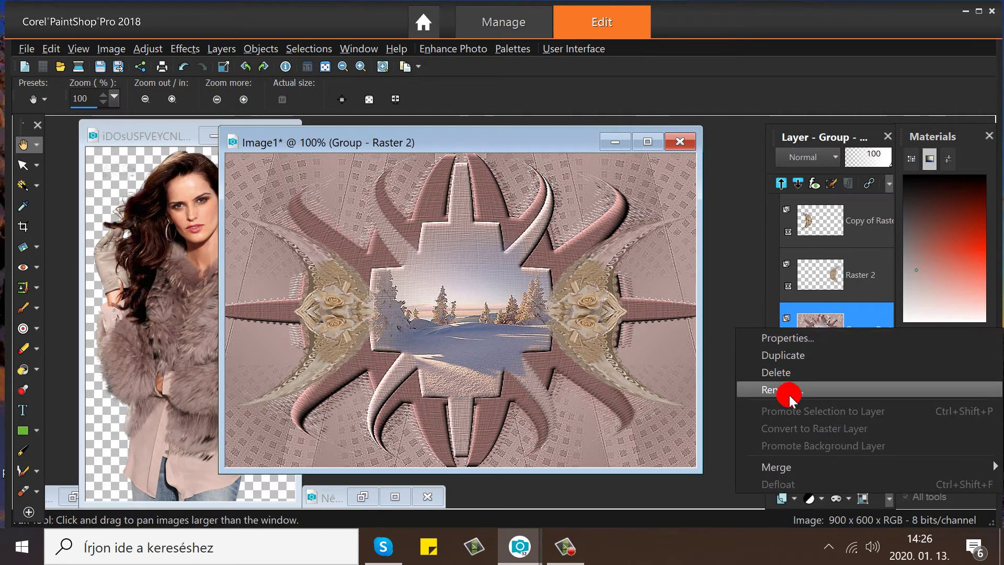
pyautogui.moveTo(777, 464)
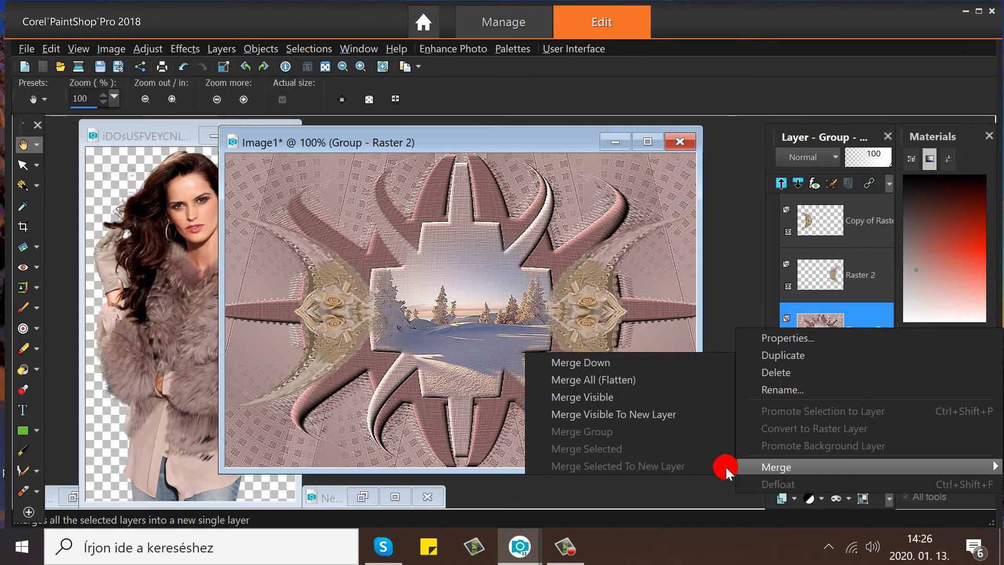
pyautogui.click(636, 362)
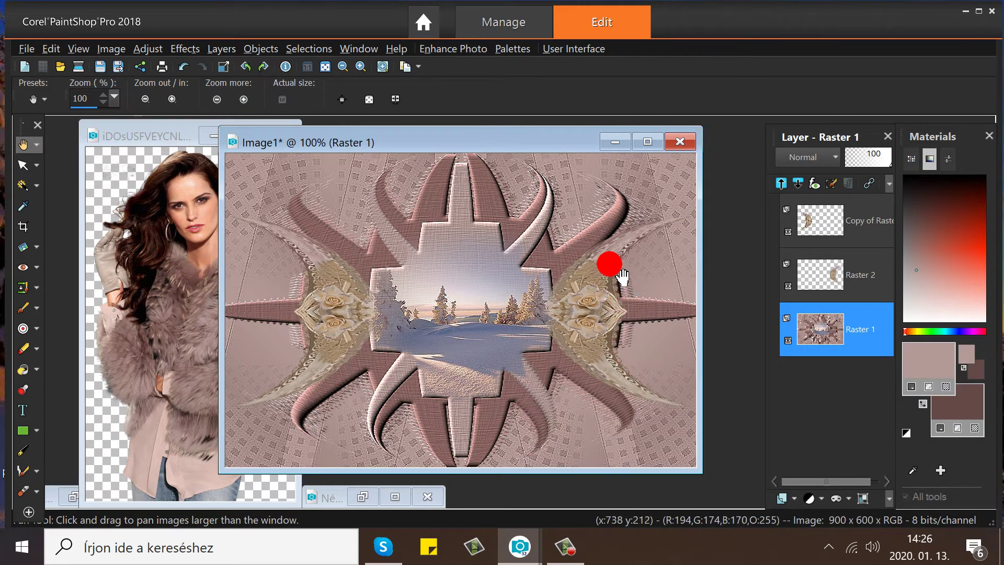
# Merge the Raster 2 ornament layer down into Raster 1, and merge the Copy of Raster 2 layer down as well
pyautogui.rightClick(819, 261)
pyautogui.moveTo(800, 397)
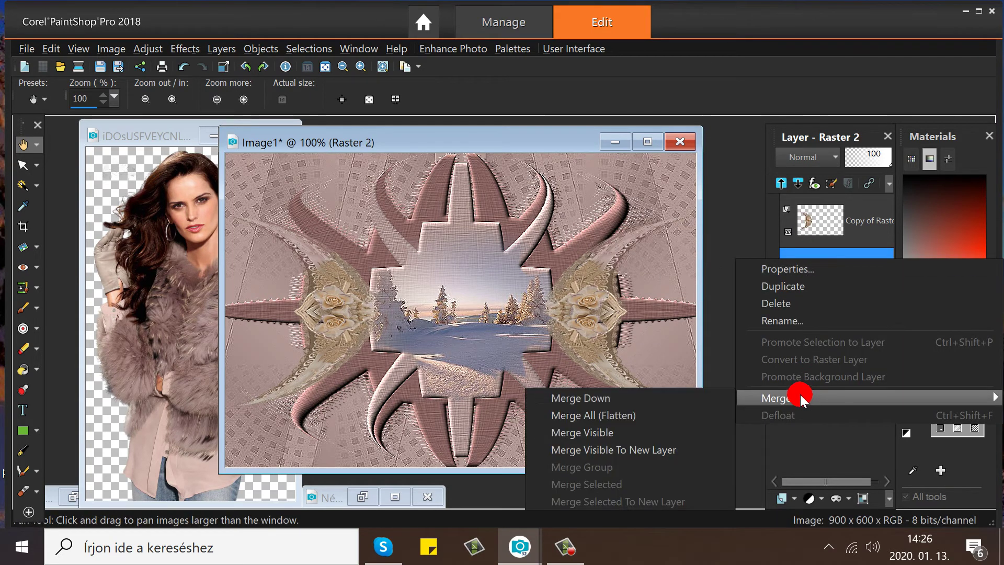
pyautogui.click(694, 399)
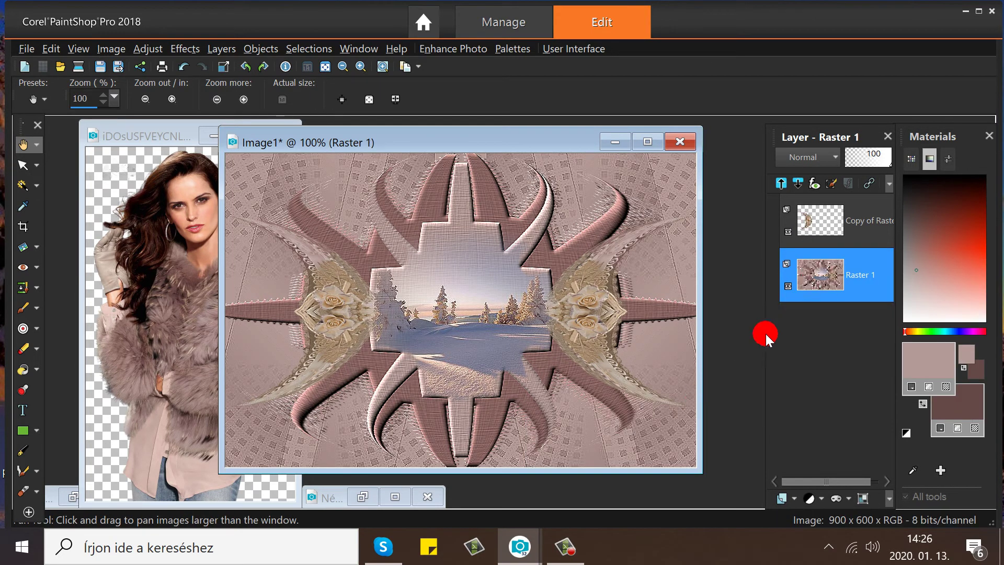
pyautogui.rightClick(817, 223)
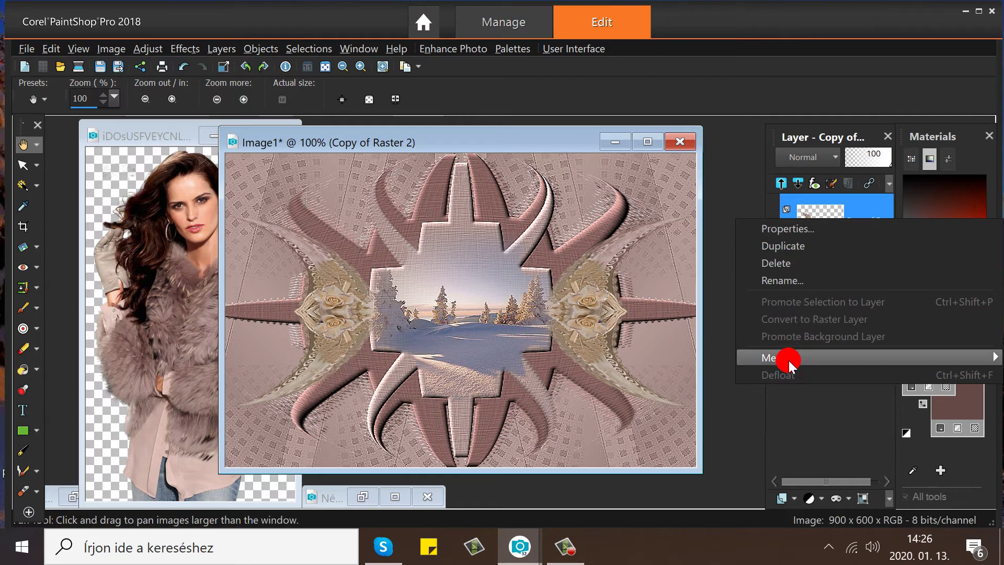
pyautogui.moveTo(743, 358)
pyautogui.click(680, 352)
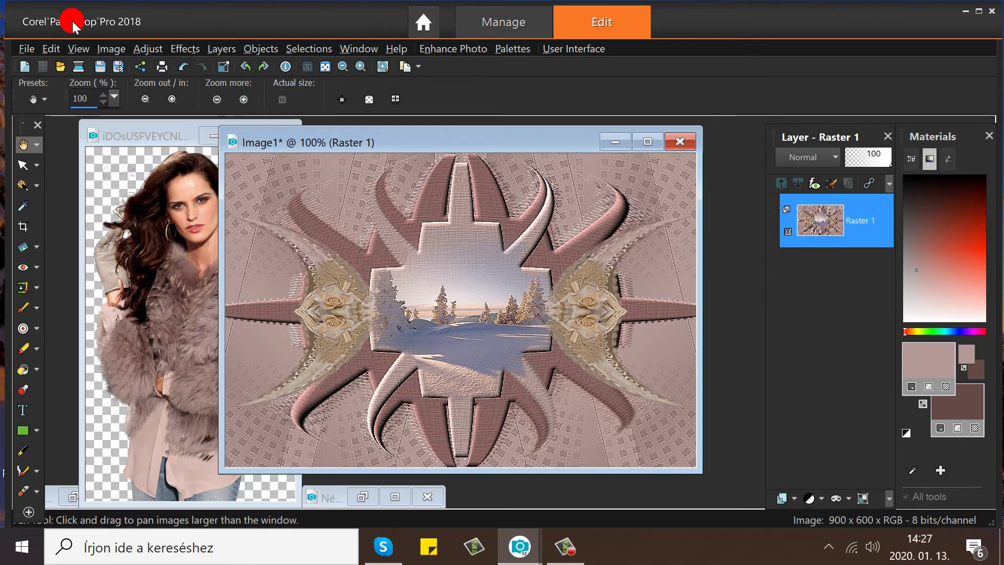
# Try the Bi-Color Filters effect of the Color Efex Pro 3.0 Complete plugin on Raster 1 with the Moss 3 color set
pyautogui.click(186, 49)
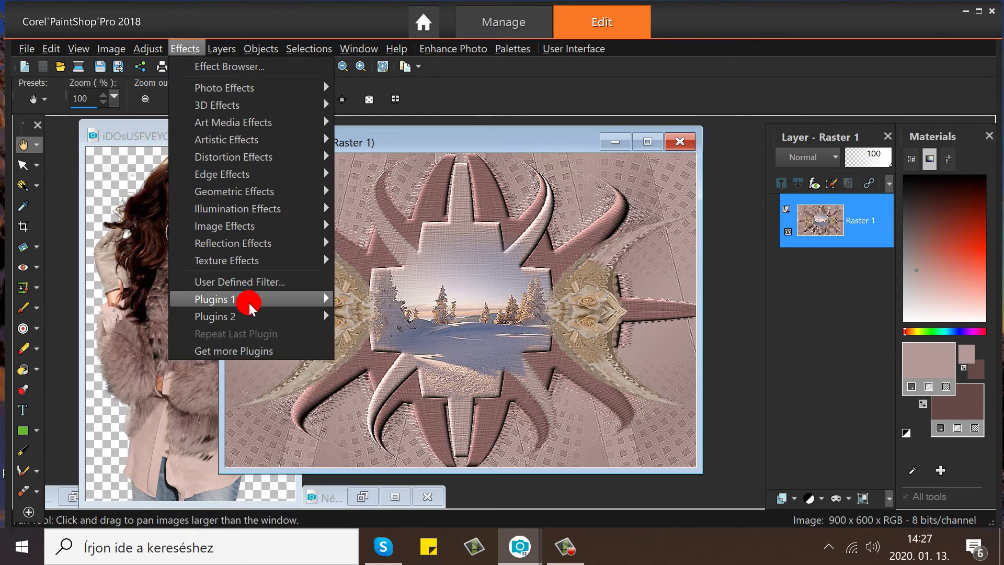
pyautogui.moveTo(243, 315)
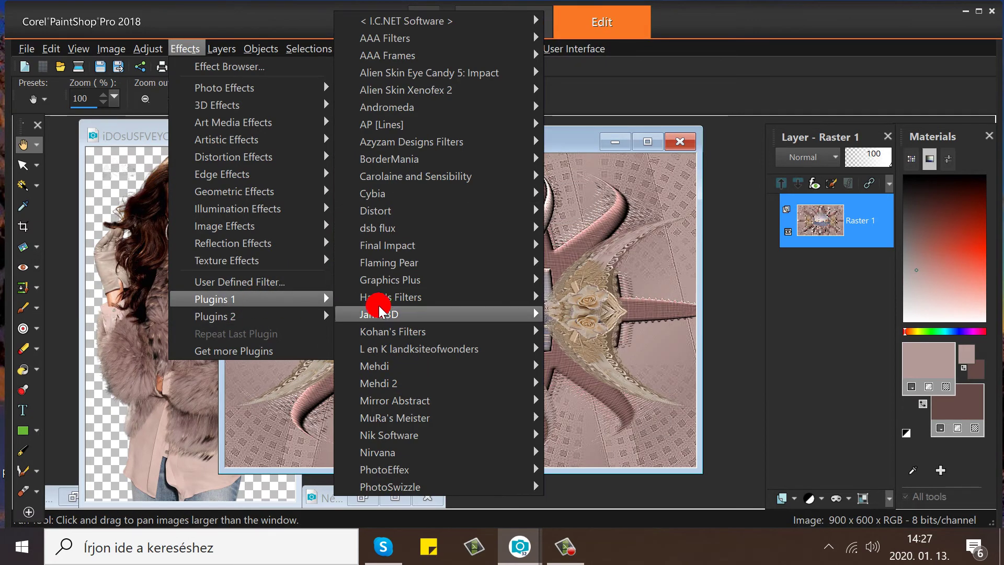
pyautogui.moveTo(386, 439)
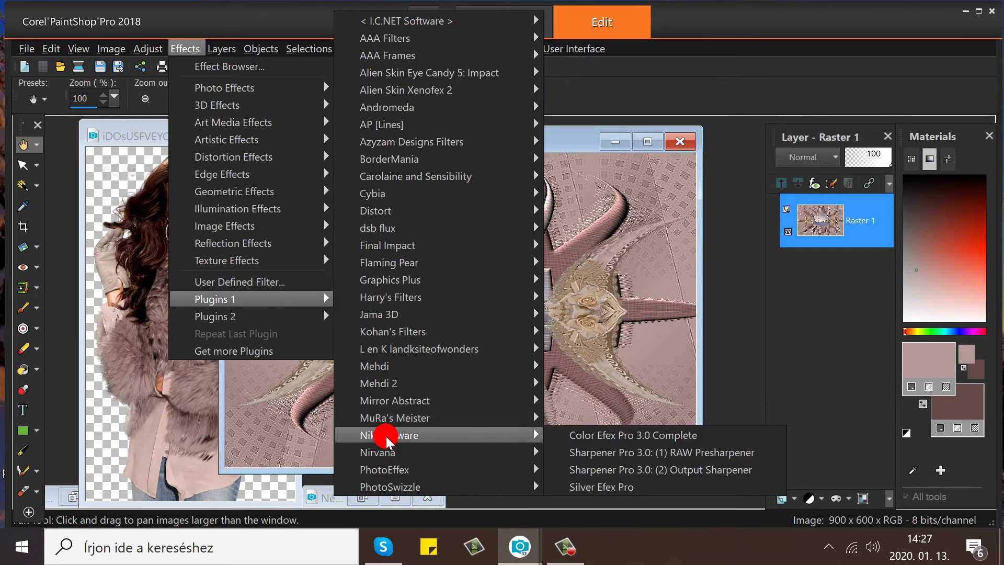
pyautogui.click(588, 439)
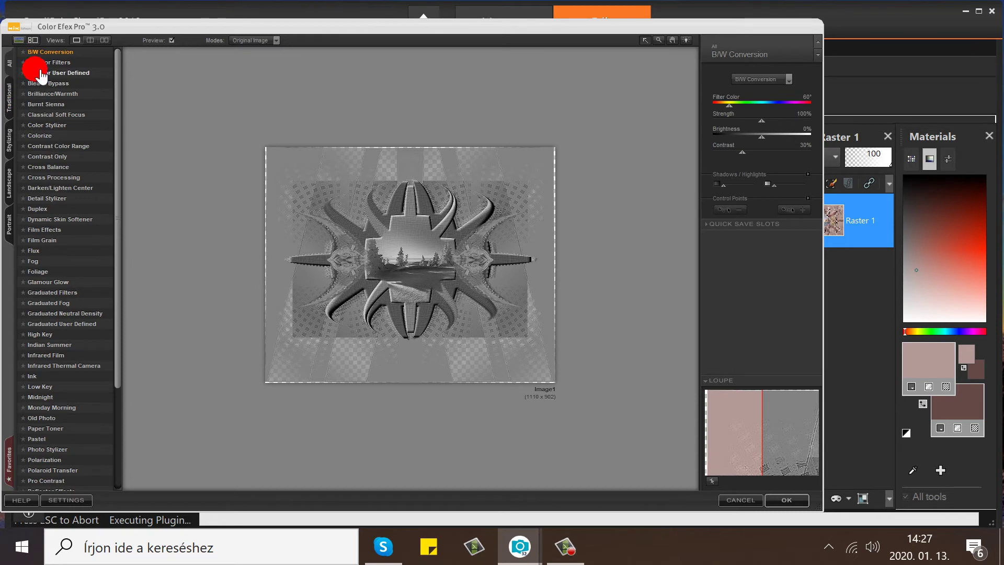
pyautogui.click(40, 63)
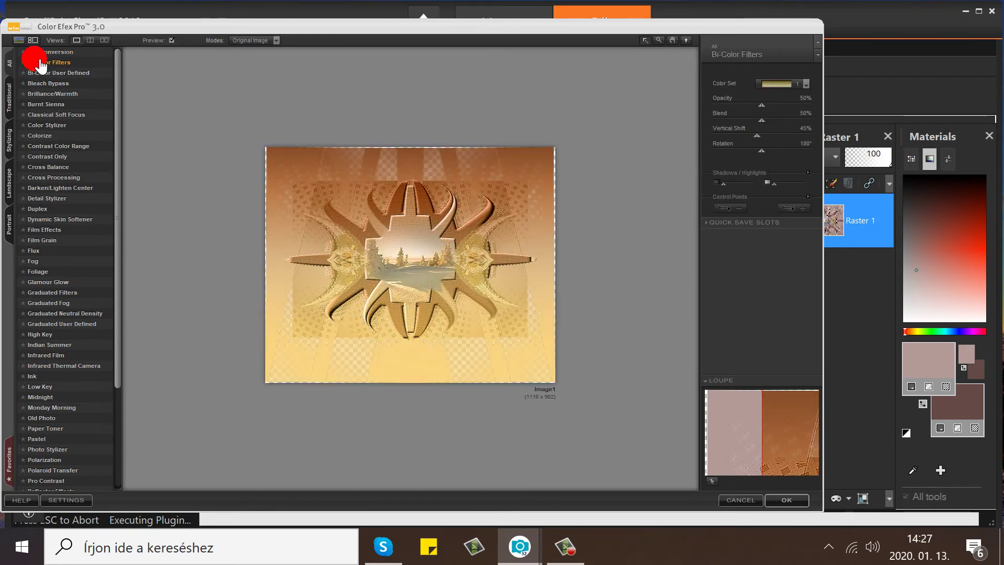
pyautogui.click(804, 85)
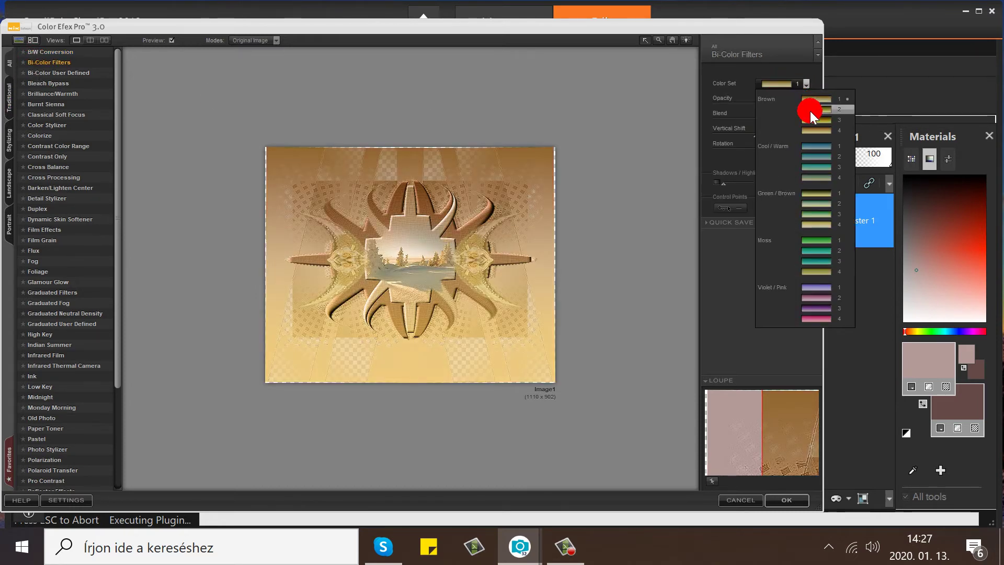
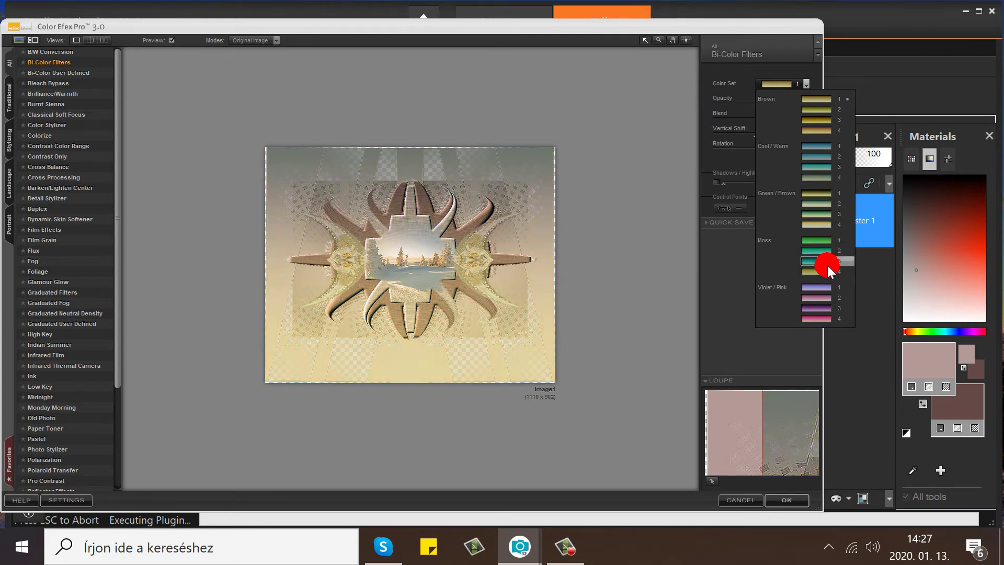
pyautogui.click(824, 261)
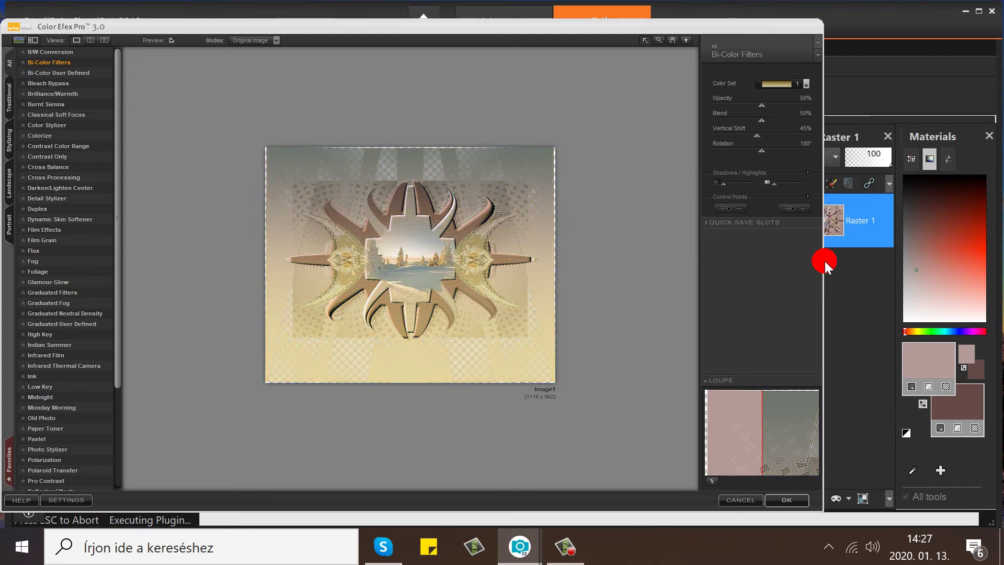
pyautogui.click(788, 501)
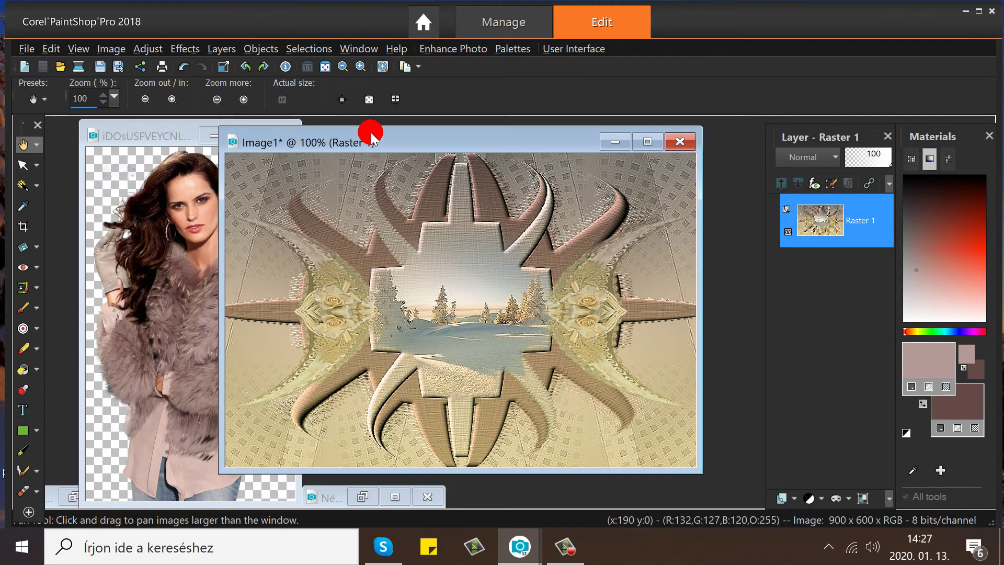
# Shift the Image1 window away from the woman's image window so more of the woman shows
pyautogui.moveTo(373, 138); pyautogui.dragTo(400, 135)
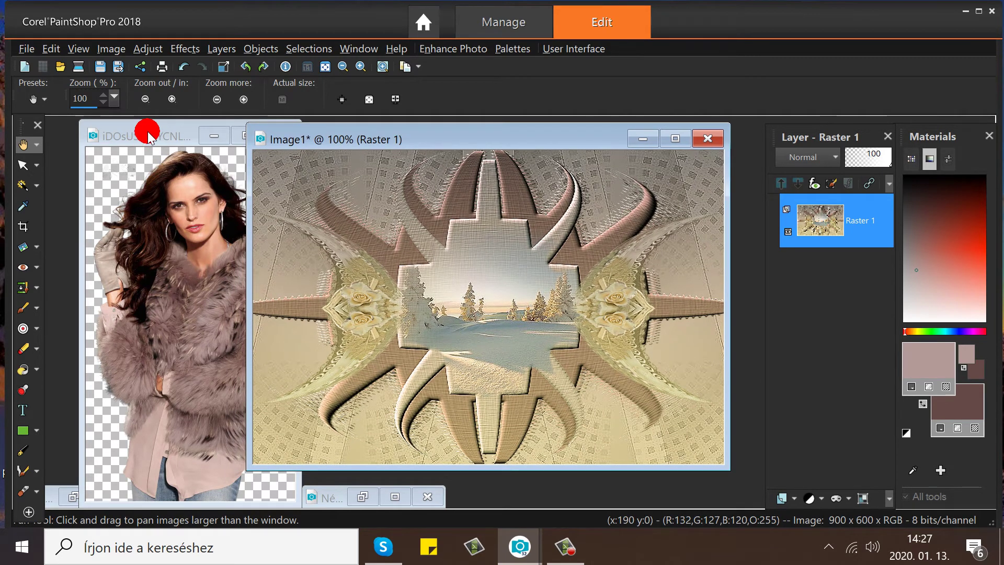
pyautogui.moveTo(149, 137); pyautogui.dragTo(147, 136)
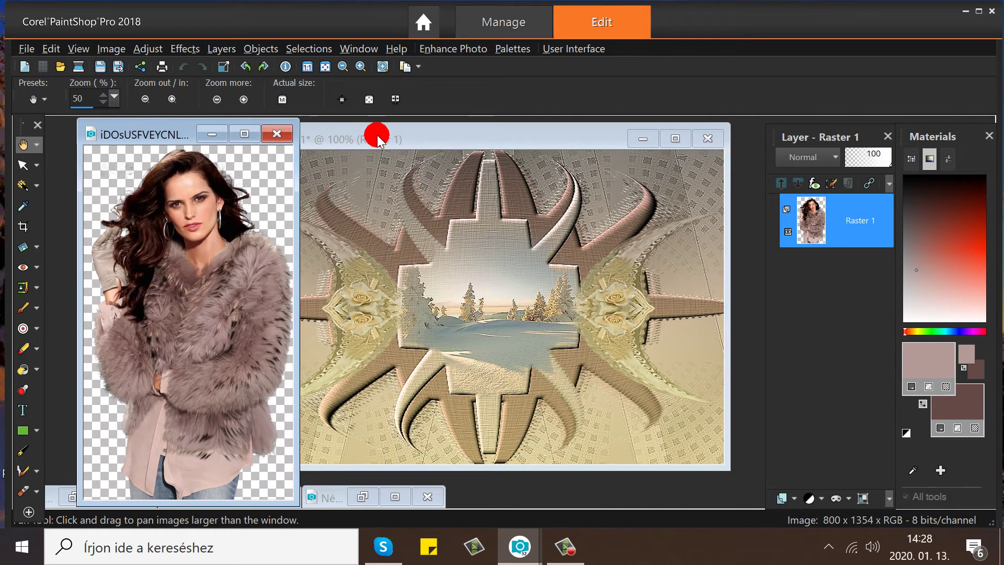
pyautogui.moveTo(379, 140); pyautogui.dragTo(396, 140)
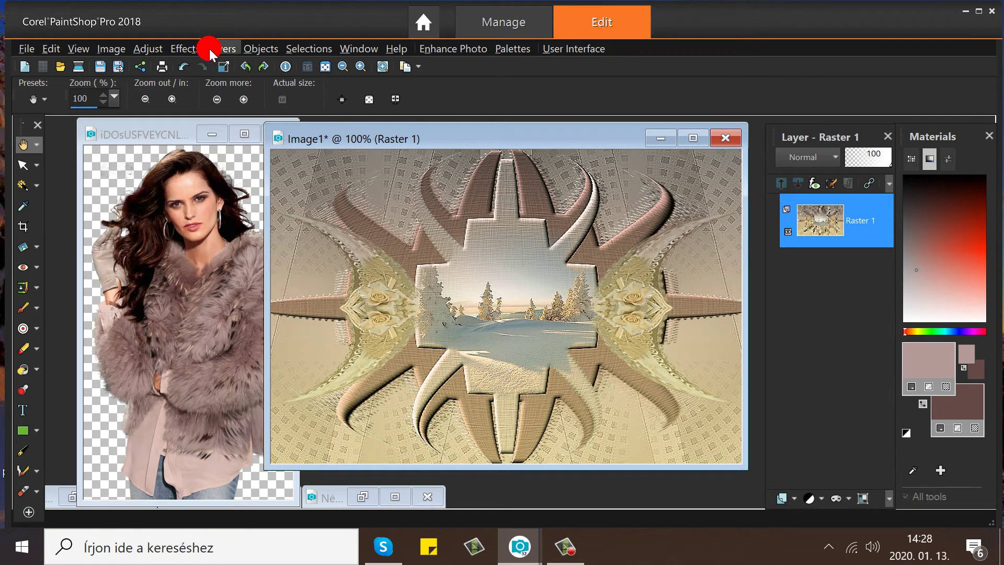
# Try the Enhance edge effect on Raster 1, and undo both that effect and the Bi-Color filter
pyautogui.click(186, 48)
pyautogui.moveTo(237, 178)
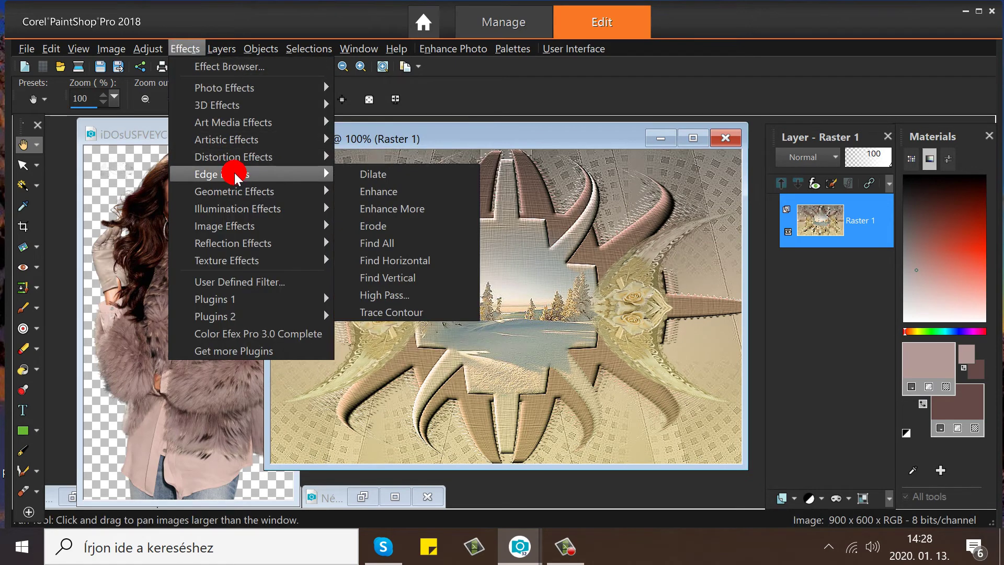
pyautogui.click(361, 192)
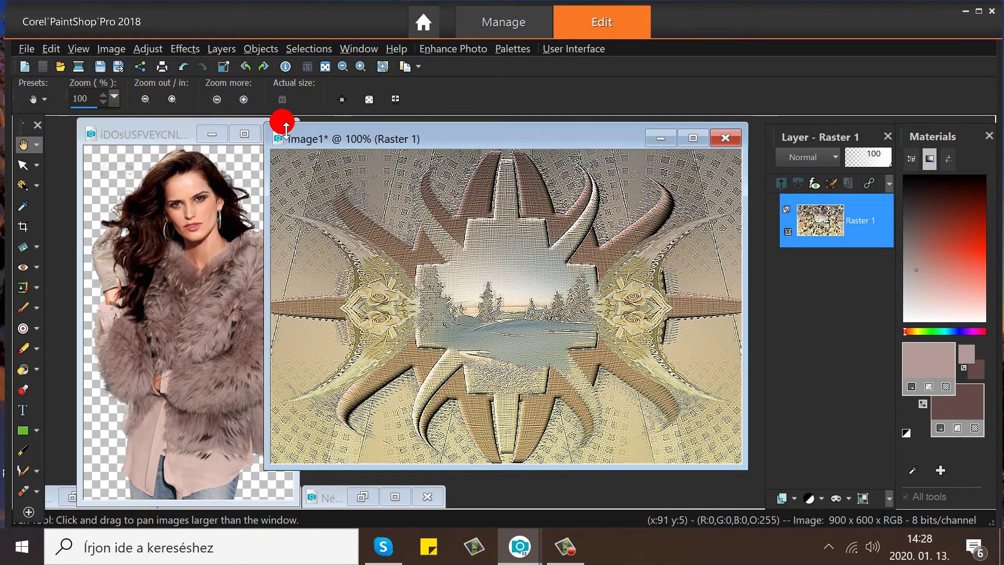
pyautogui.click(183, 66)
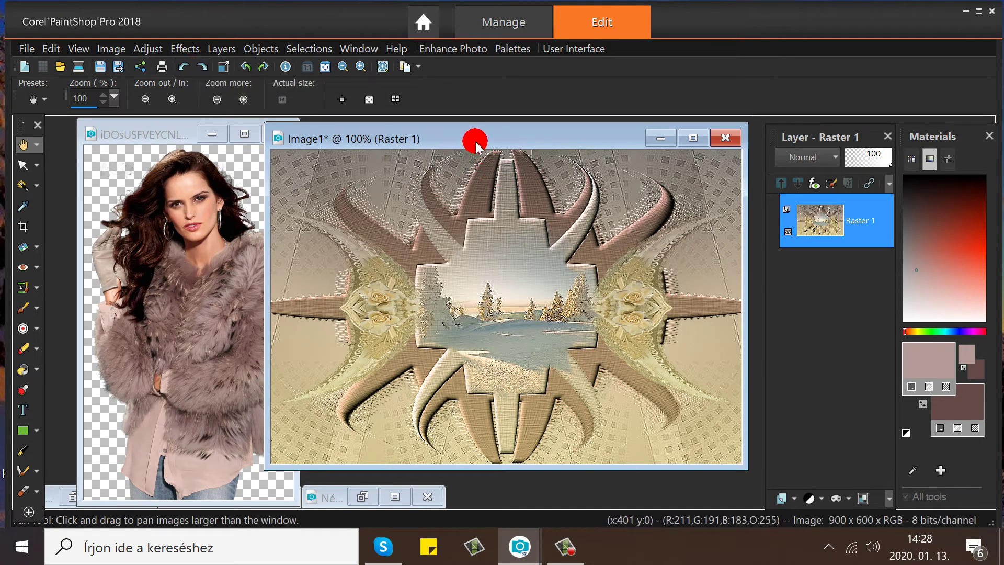
pyautogui.click(182, 67)
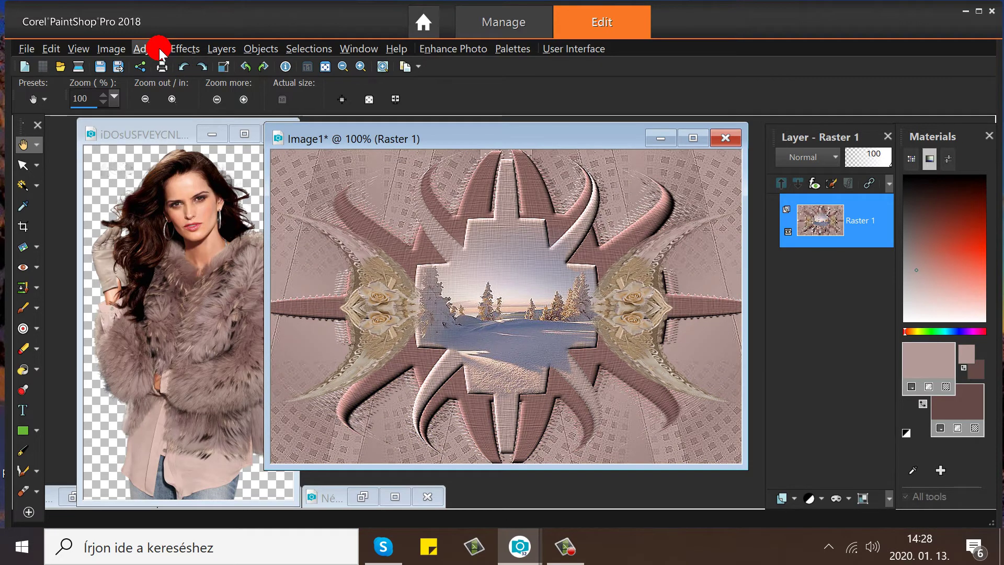
# Reposition the Image1 window and the woman's image window, leaving the woman's image active
pyautogui.moveTo(450, 141); pyautogui.dragTo(458, 140)
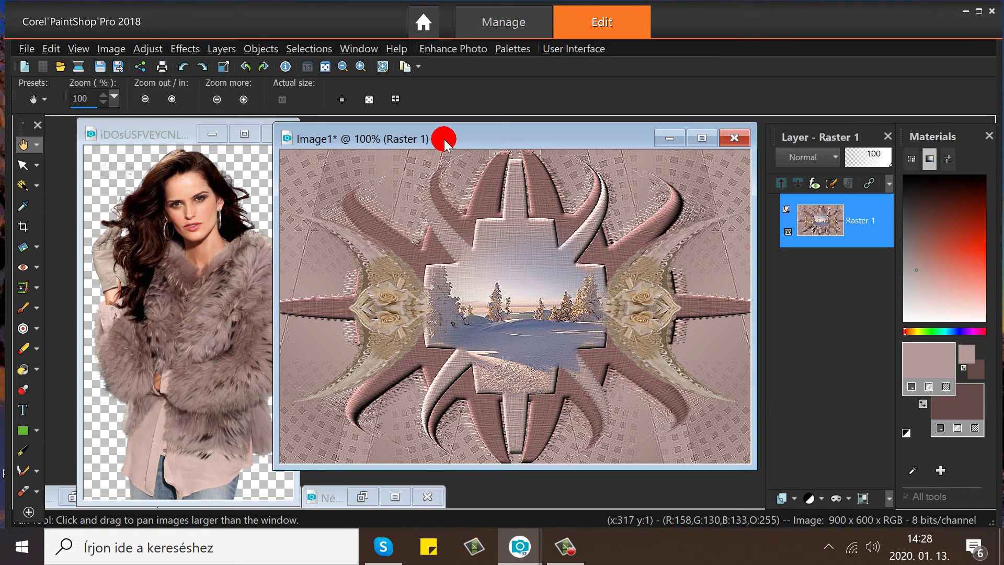
pyautogui.moveTo(174, 129); pyautogui.dragTo(209, 130)
pyautogui.click(155, 158)
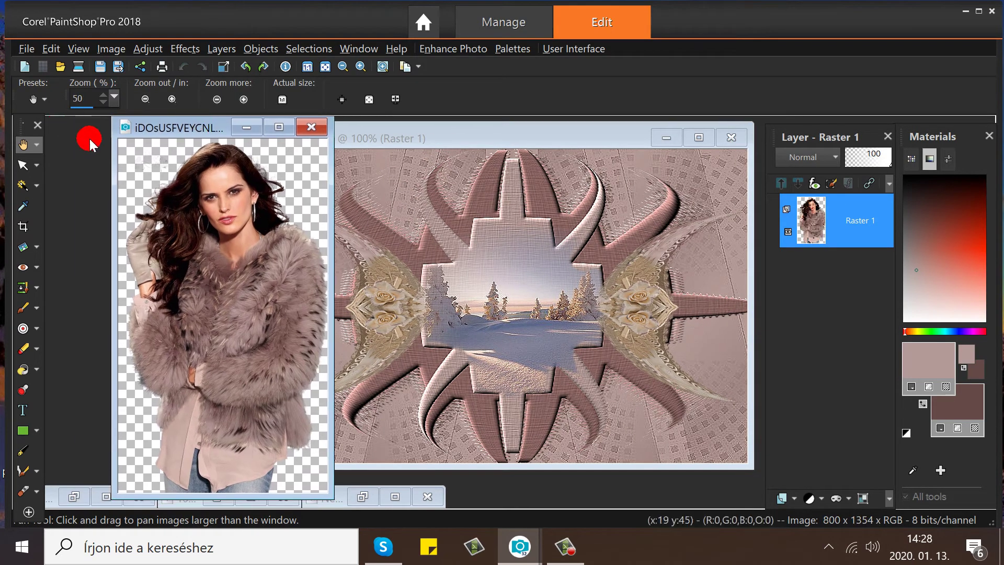
# Copy the woman's cut-out and paste it into Image1 as a new layer
pyautogui.rightClick(157, 129)
pyautogui.moveTo(197, 193)
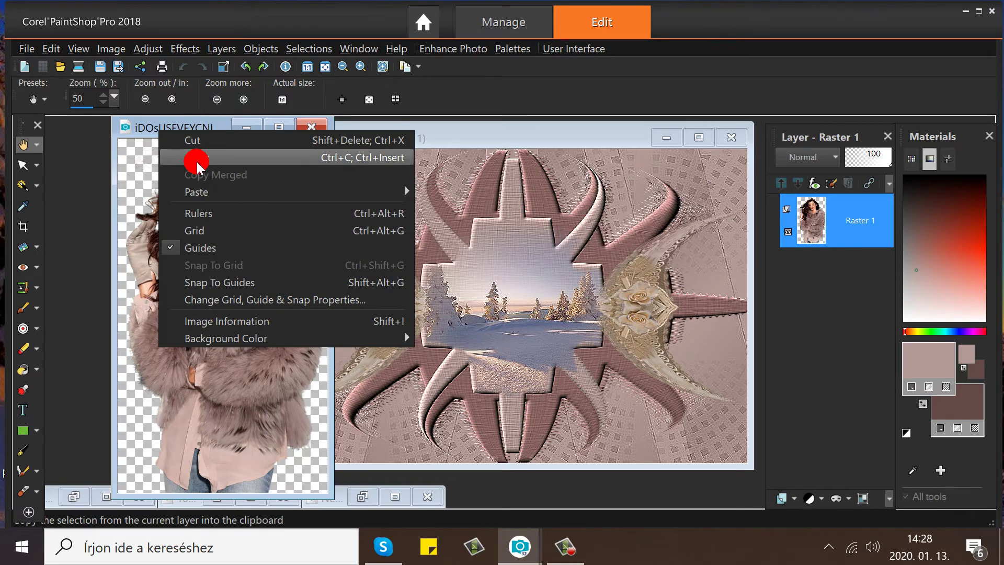
pyautogui.click(196, 157)
pyautogui.click(442, 135)
pyautogui.click(118, 53)
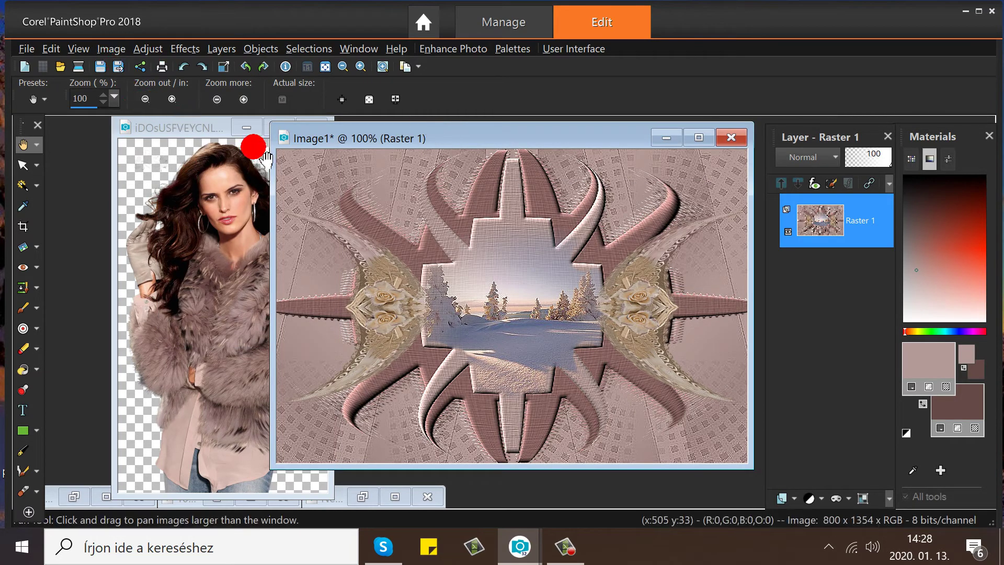
pyautogui.rightClick(360, 135)
pyautogui.moveTo(437, 193)
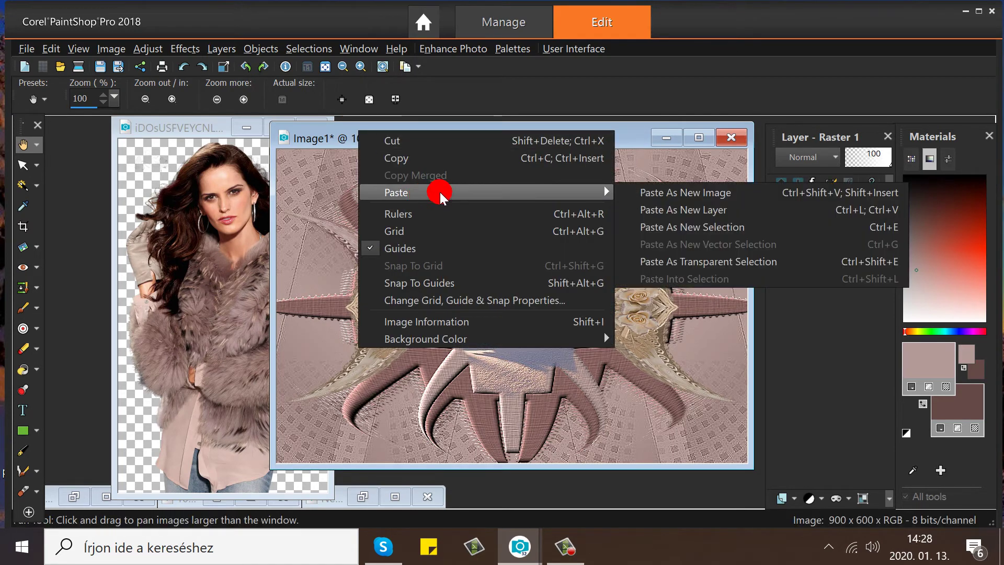
pyautogui.click(653, 210)
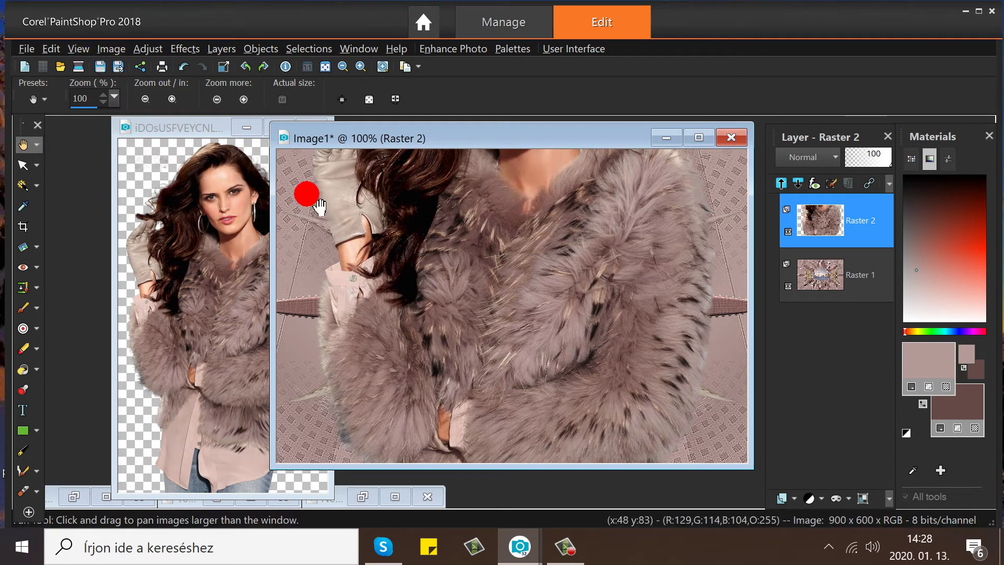
# Move the woman's layer down until her face is in view, and scale the layer proportionally to about 45%
pyautogui.click(36, 165)
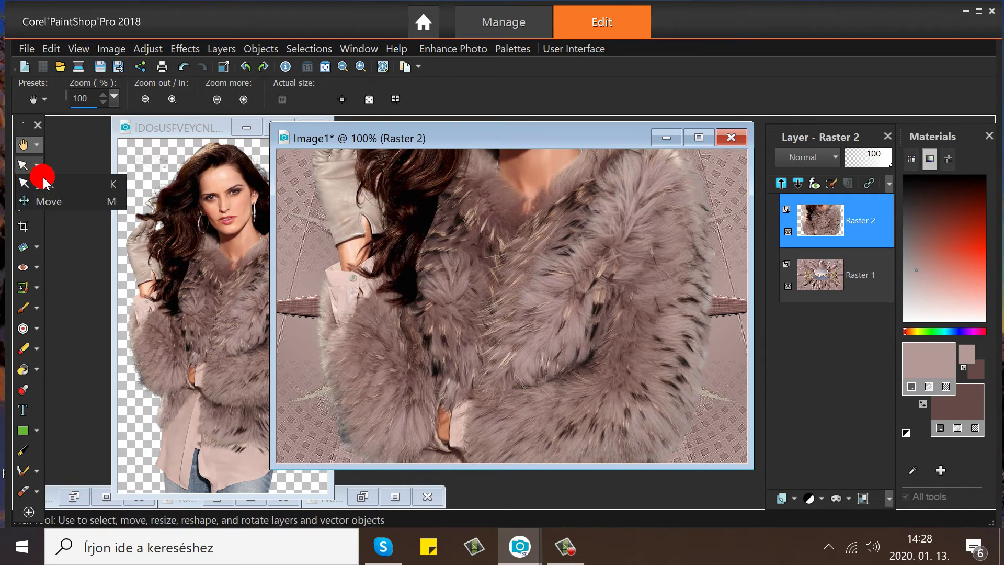
pyautogui.click(57, 203)
pyautogui.moveTo(489, 226); pyautogui.dragTo(507, 447)
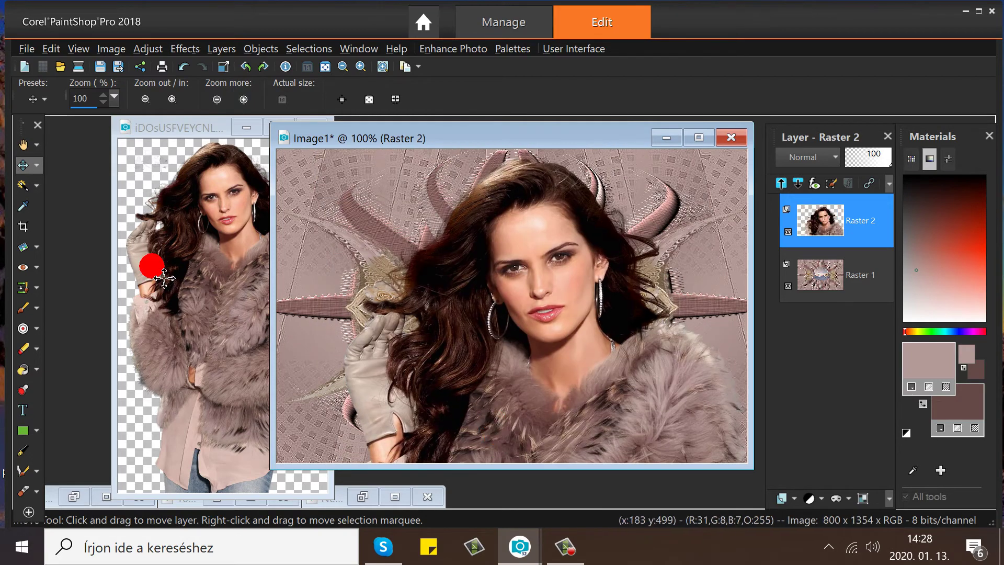
pyautogui.click(44, 184)
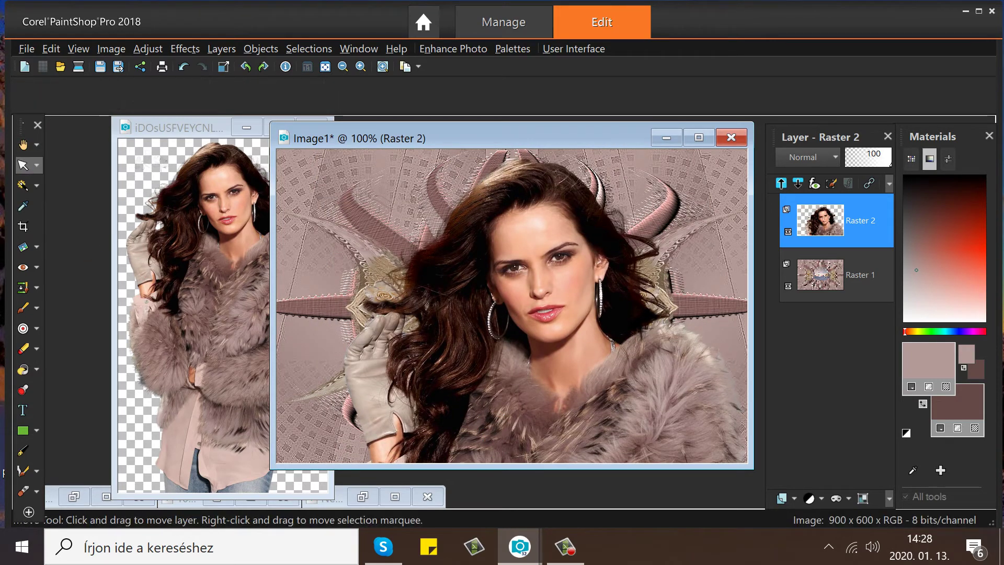
pyautogui.moveTo(538, 225); pyautogui.dragTo(528, 266)
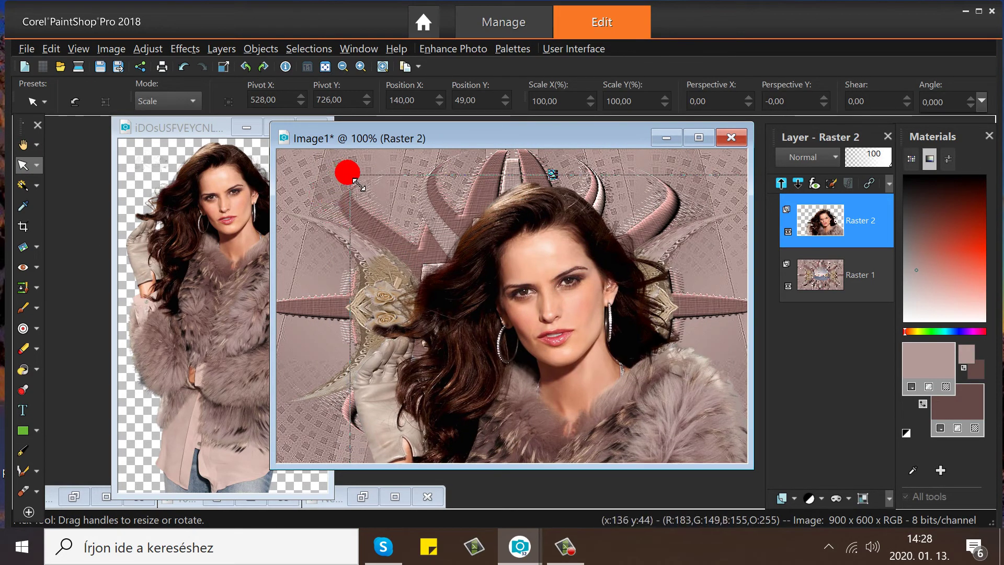
pyautogui.moveTo(347, 173); pyautogui.dragTo(504, 363)
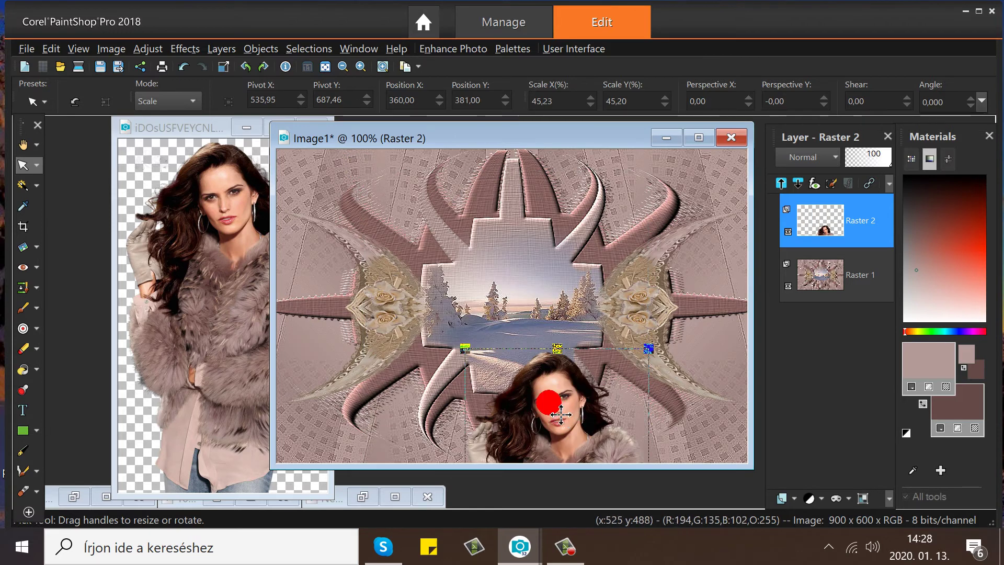
# Place the woman left of the frame's centre at about X 140, Y -6, and mirror her layer horizontally to the opposite side
pyautogui.moveTo(439, 216); pyautogui.dragTo(445, 219)
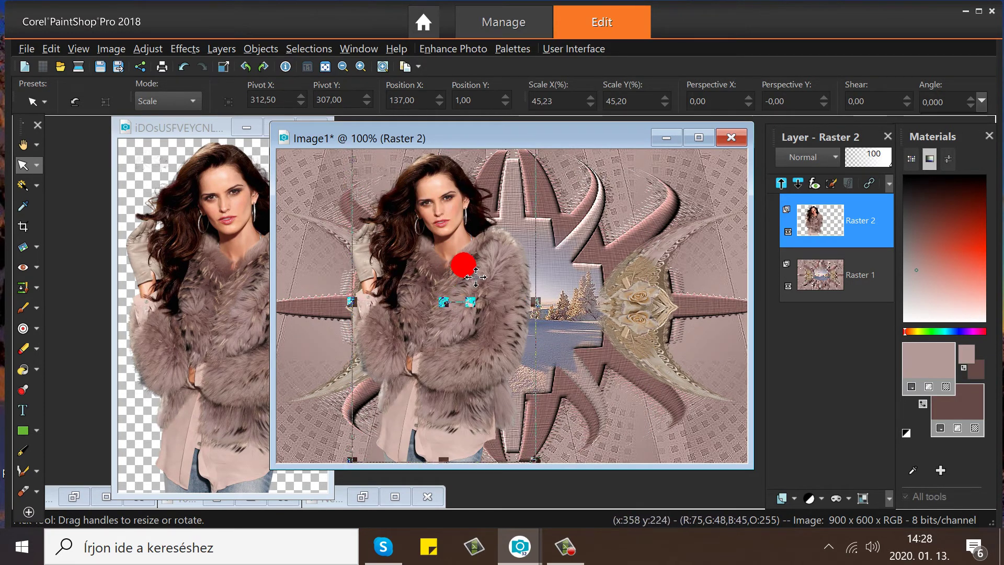
pyautogui.moveTo(461, 264); pyautogui.dragTo(473, 286)
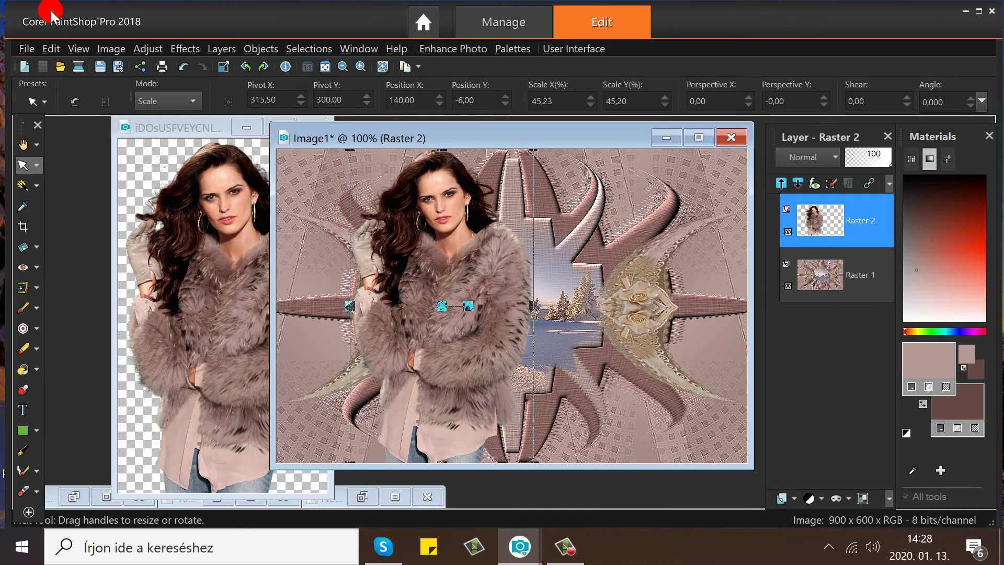
pyautogui.click(111, 49)
pyautogui.moveTo(154, 255)
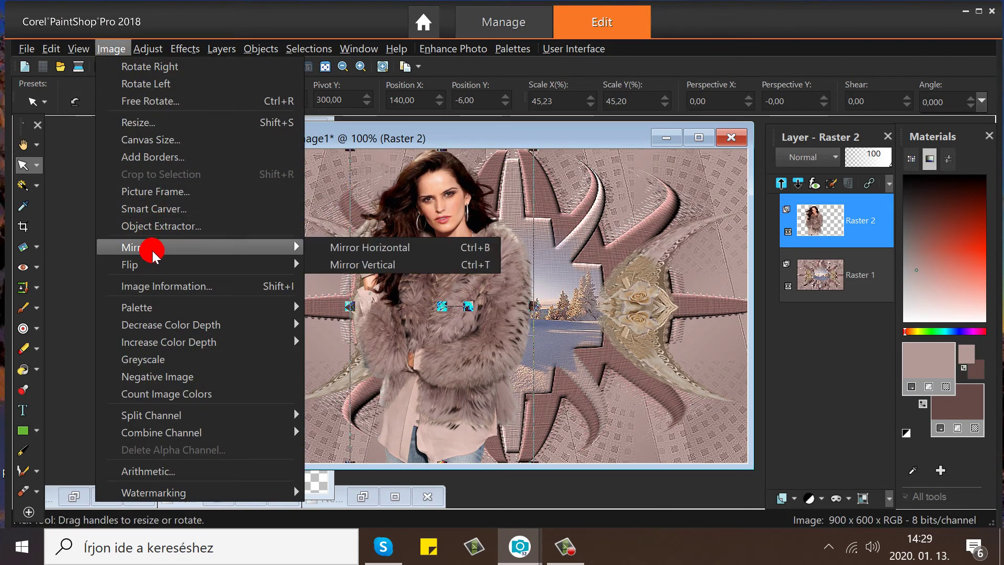
pyautogui.click(313, 248)
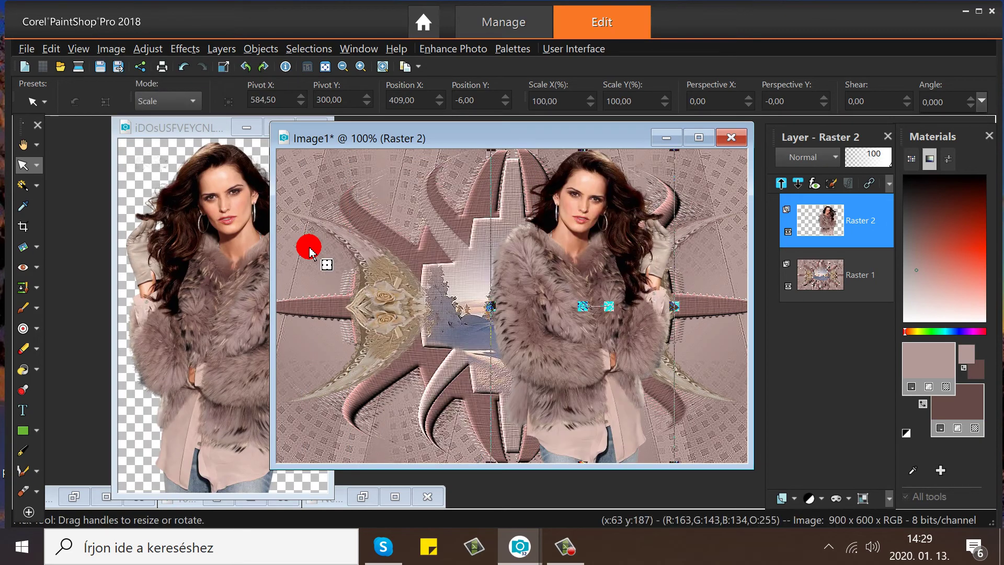
# Move the woman's layer across to the frame's opposite side and scale it proportionally to about 98%, at about X 161, Y 20
pyautogui.moveTo(584, 290); pyautogui.dragTo(469, 300)
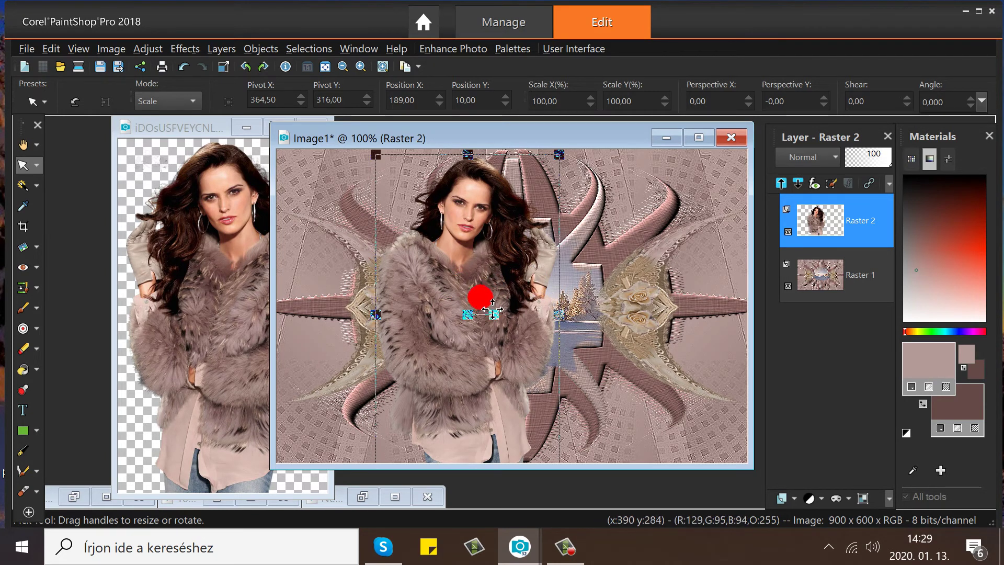
pyautogui.moveTo(481, 311); pyautogui.dragTo(465, 309)
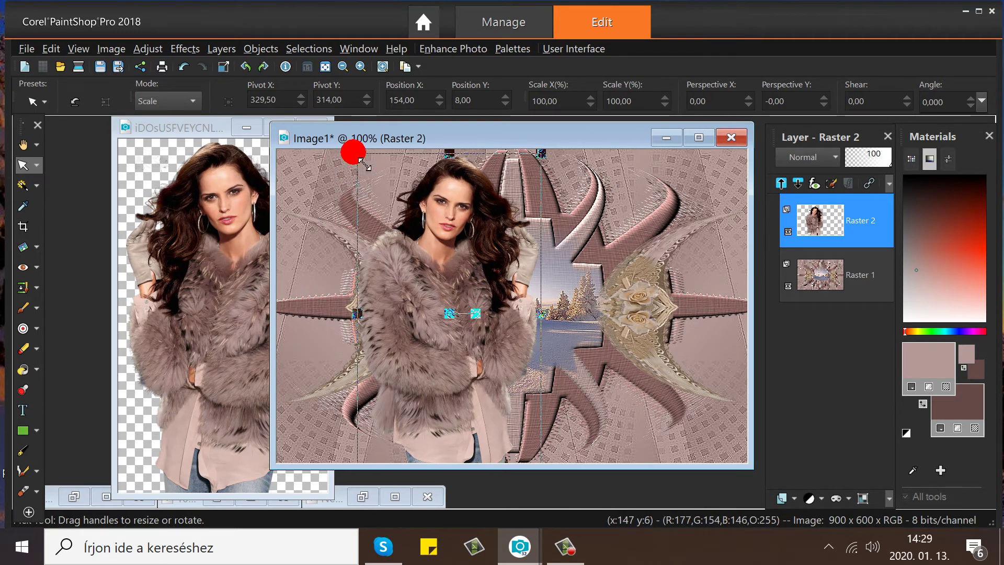
pyautogui.moveTo(364, 164); pyautogui.dragTo(368, 170)
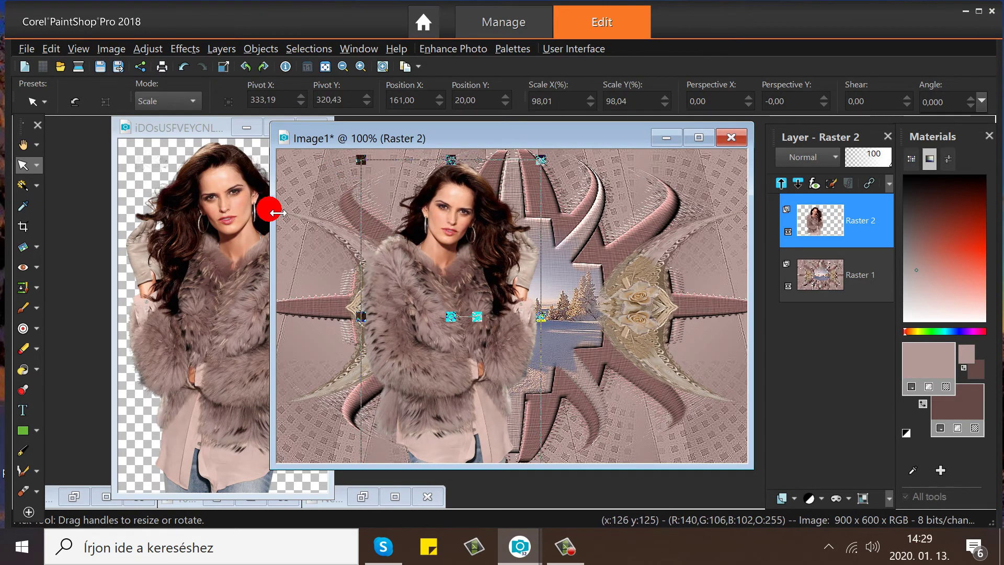
# Nudge the woman's layer slightly upward with the Move tool
pyautogui.click(27, 137)
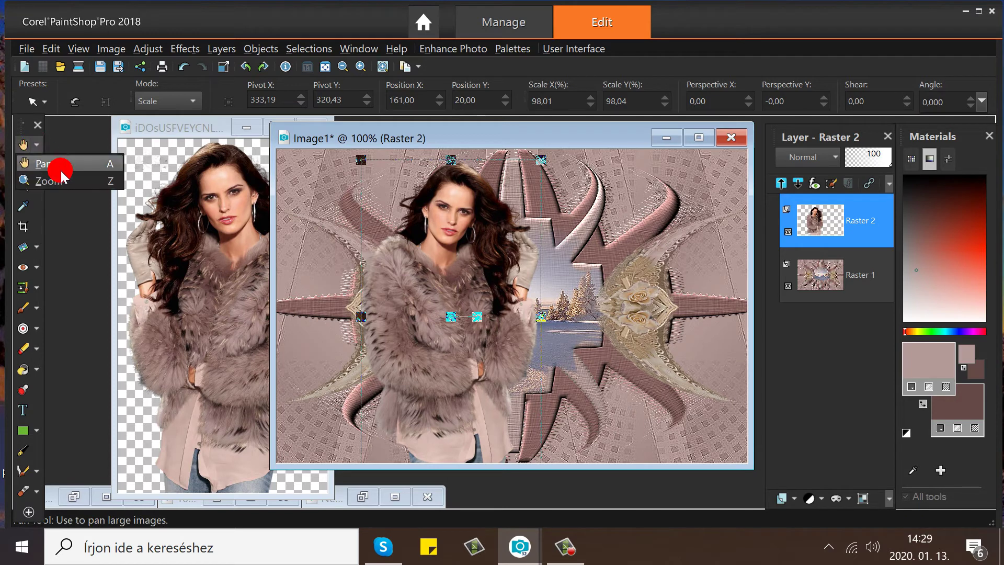
pyautogui.click(61, 170)
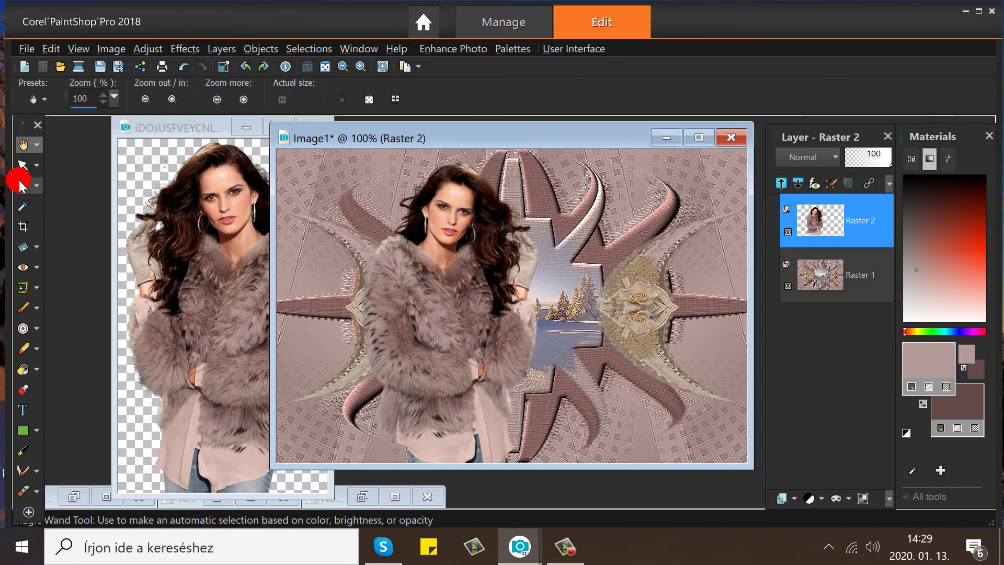
pyautogui.click(37, 166)
pyautogui.click(68, 202)
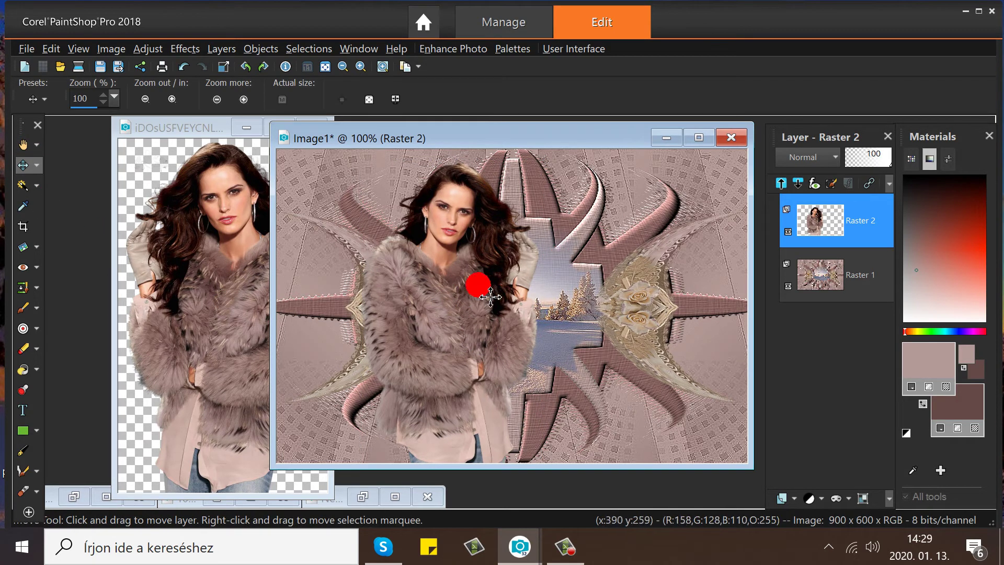
pyautogui.moveTo(457, 283)
pyautogui.mouseDown()
pyautogui.moveTo(470, 267)
pyautogui.moveTo(470, 292)
pyautogui.moveTo(470, 257)
pyautogui.moveTo(431, 254)
pyautogui.moveTo(457, 273)
pyautogui.mouseUp()
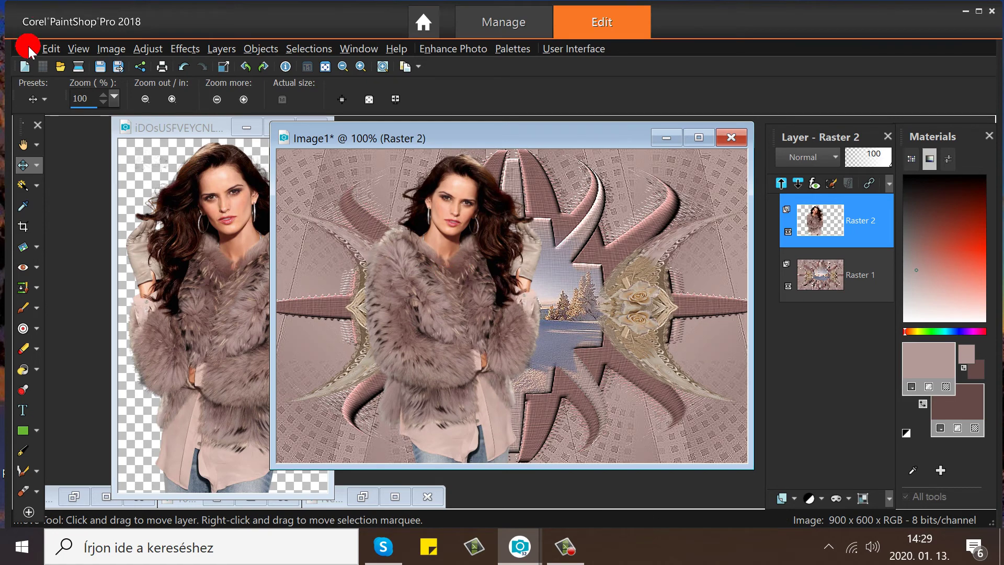
# Apply a black Drop Shadow to the woman's layer with vertical and horizontal offset 1, opacity 70 and blur 3.03
pyautogui.click(181, 52)
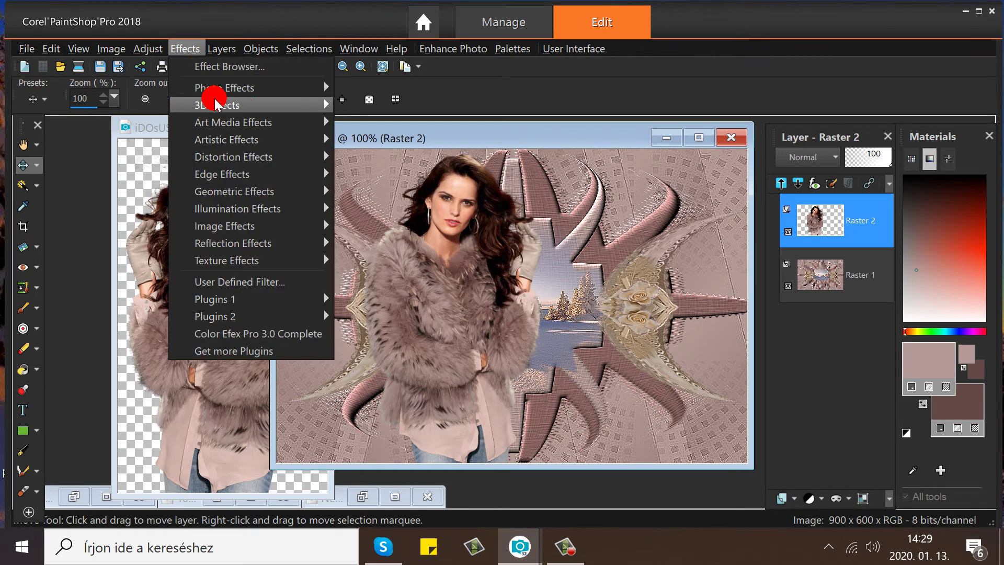
pyautogui.click(236, 105)
pyautogui.moveTo(236, 92)
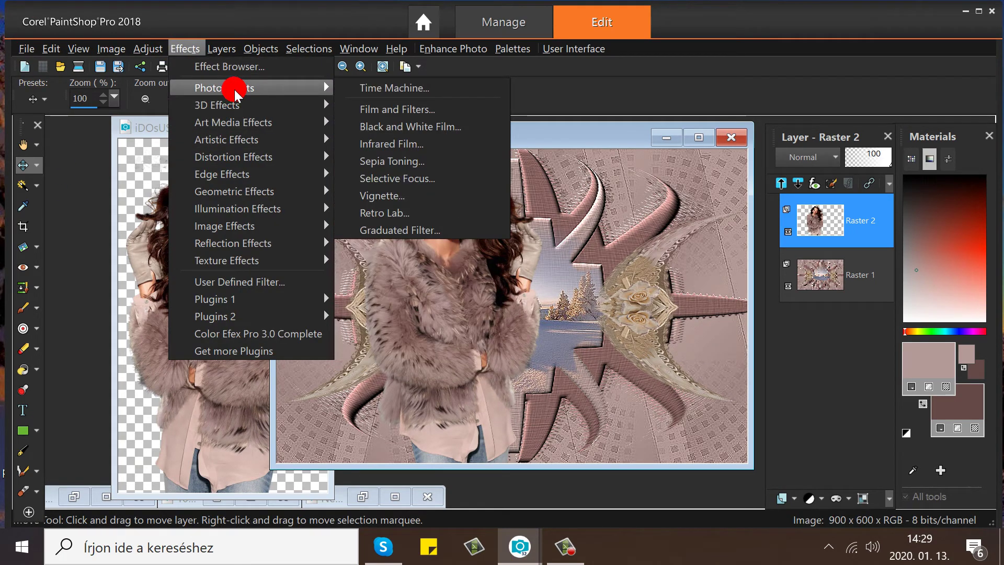
pyautogui.click(366, 158)
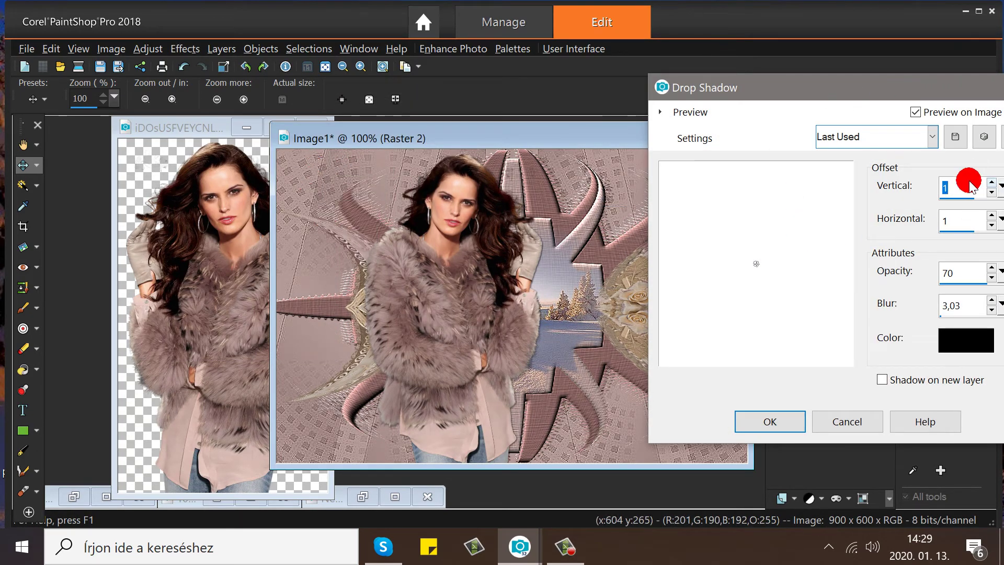
pyautogui.click(771, 420)
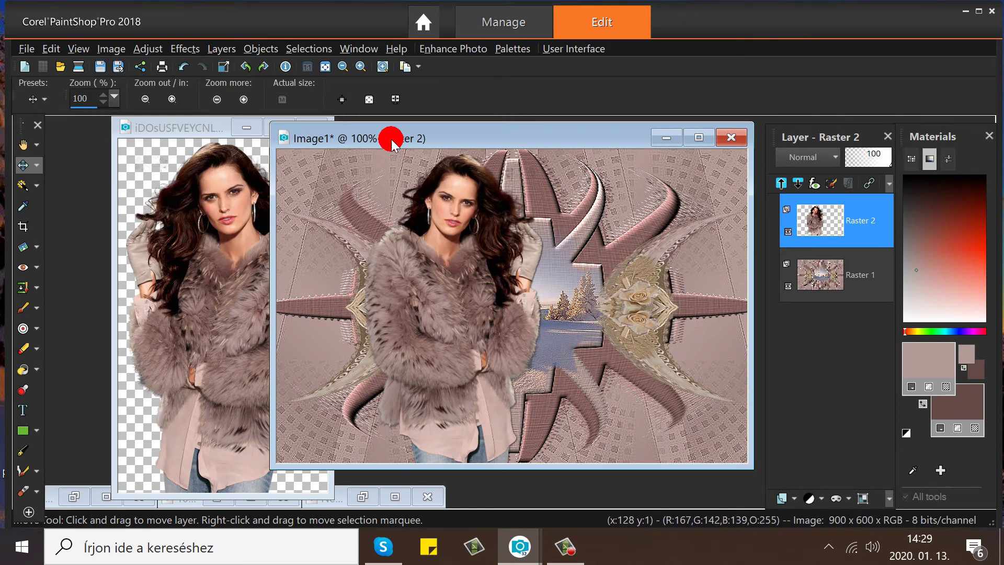
# Minimize the woman's source image window and reposition the Image1 window in the workspace
pyautogui.moveTo(416, 138); pyautogui.dragTo(362, 134)
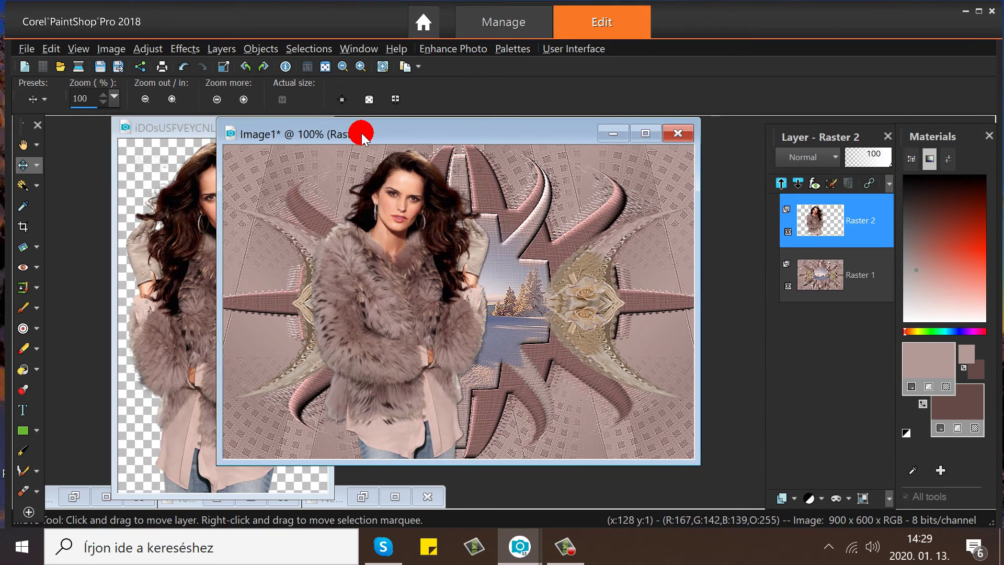
pyautogui.click(170, 128)
pyautogui.click(312, 127)
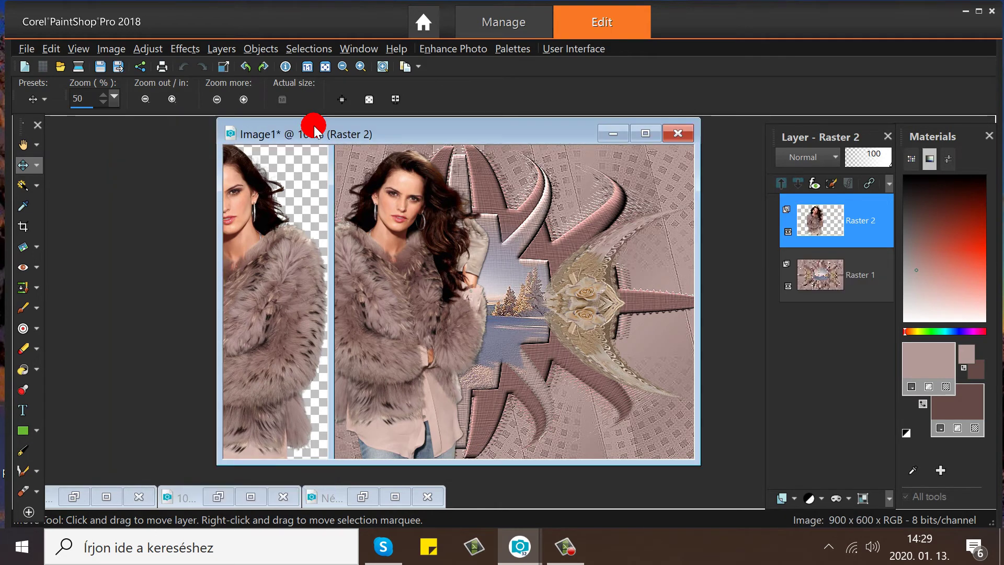
pyautogui.moveTo(359, 139); pyautogui.dragTo(298, 136)
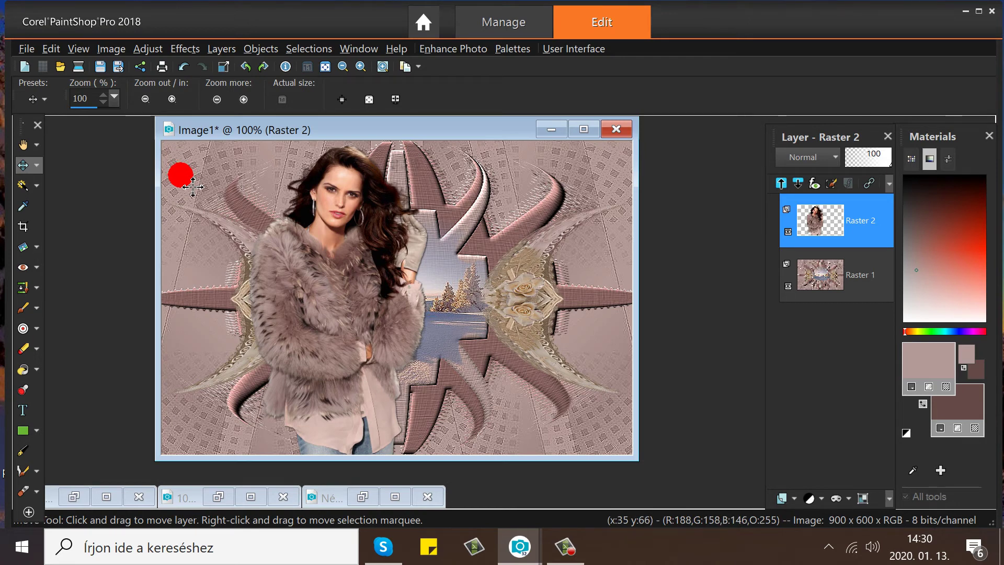
pyautogui.moveTo(328, 134); pyautogui.dragTo(388, 143)
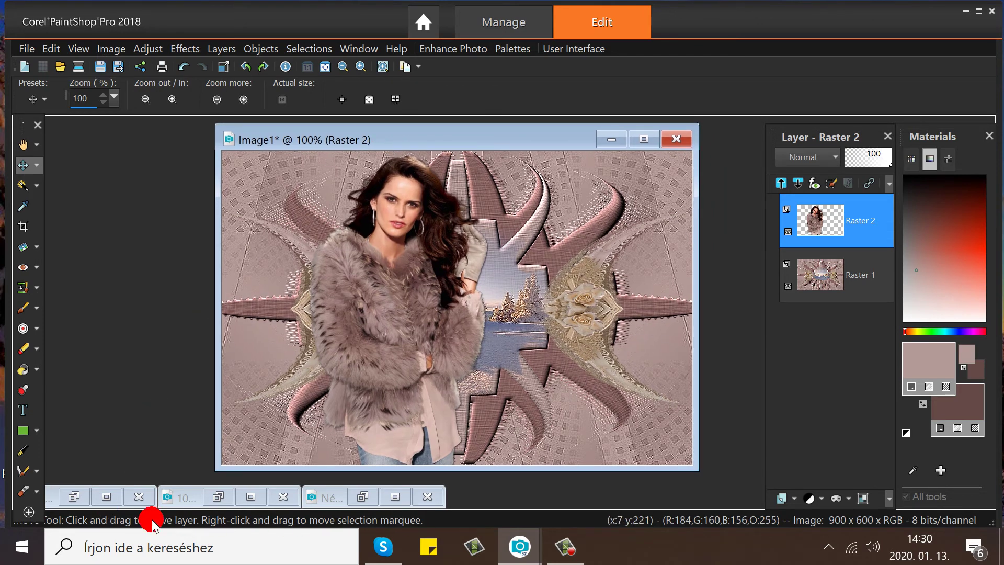
# Restore the finished reference image to examine its colours and layout, minimize it again, and reposition the working Image1 window
pyautogui.click(76, 497)
pyautogui.click(77, 496)
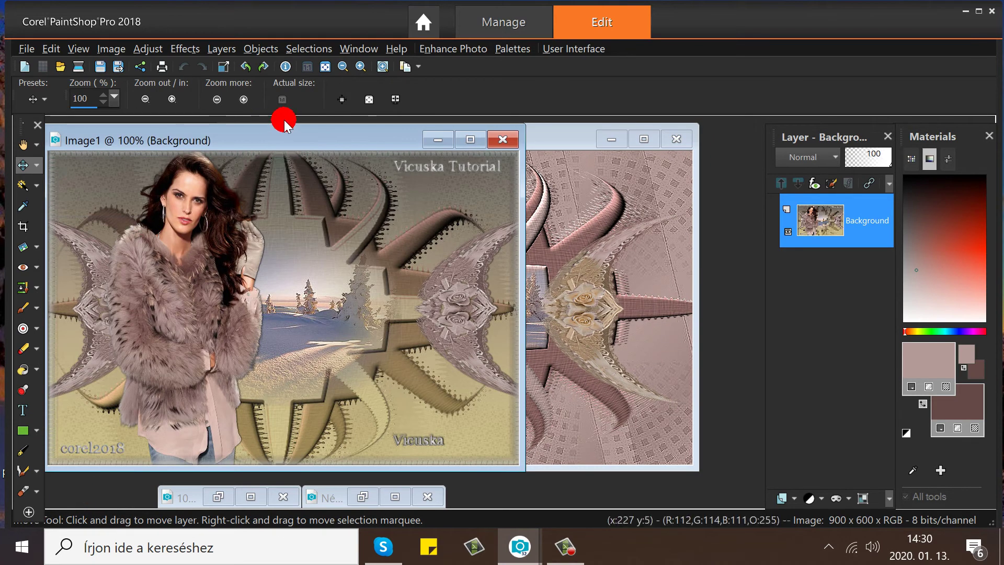
pyautogui.moveTo(290, 144)
pyautogui.mouseDown()
pyautogui.moveTo(303, 171)
pyautogui.moveTo(318, 174)
pyautogui.moveTo(138, 300)
pyautogui.moveTo(130, 413)
pyautogui.moveTo(218, 152)
pyautogui.moveTo(259, 133)
pyautogui.moveTo(231, 125)
pyautogui.moveTo(300, 143)
pyautogui.mouseUp()
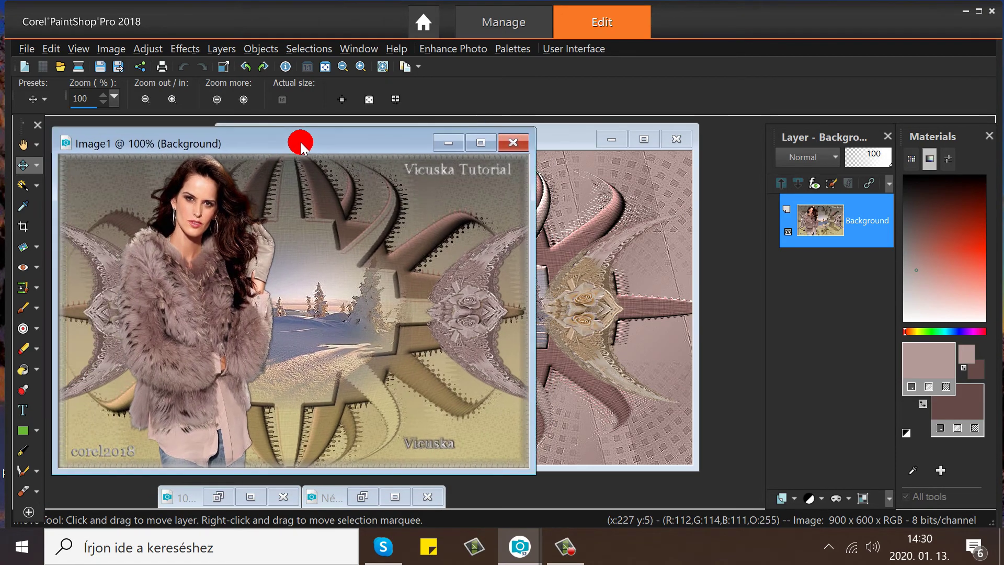
pyautogui.click(450, 147)
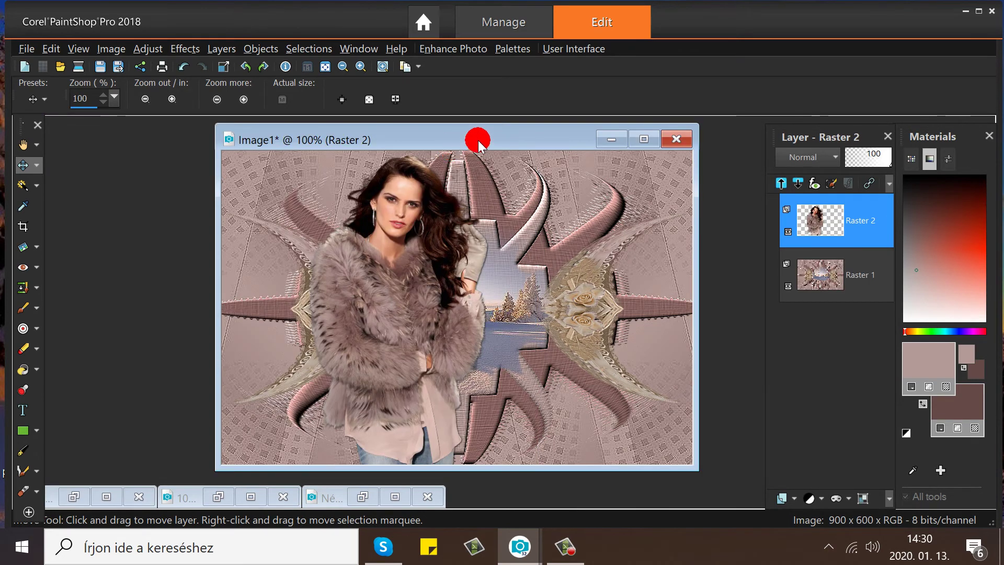
pyautogui.moveTo(468, 145); pyautogui.dragTo(417, 152)
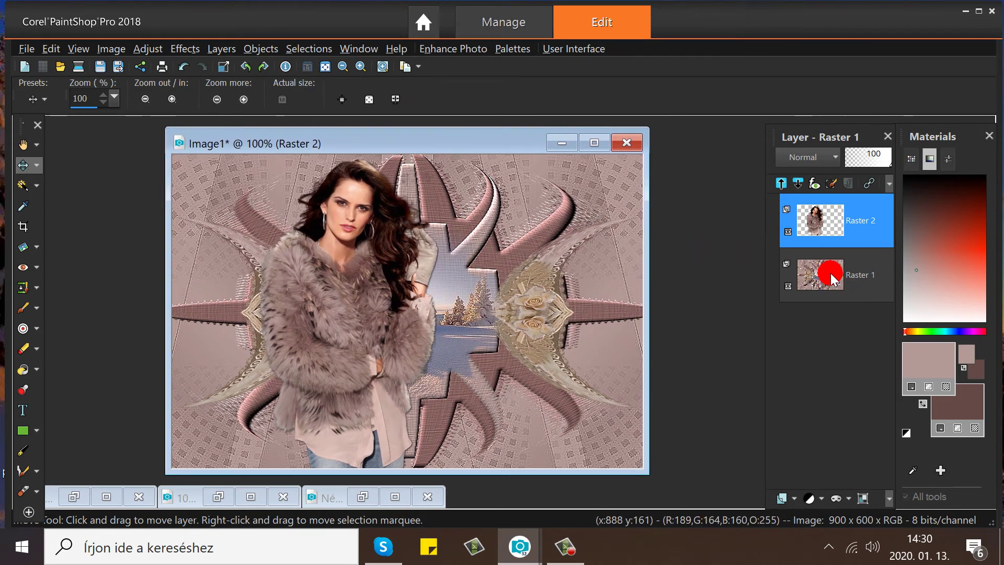
# Apply the Color Efex Pro 3.0 Bi-Color Filters effect to Raster 1 with colour set Moss 3, opacity 50% and blend 50%
pyautogui.click(821, 275)
pyautogui.click(183, 48)
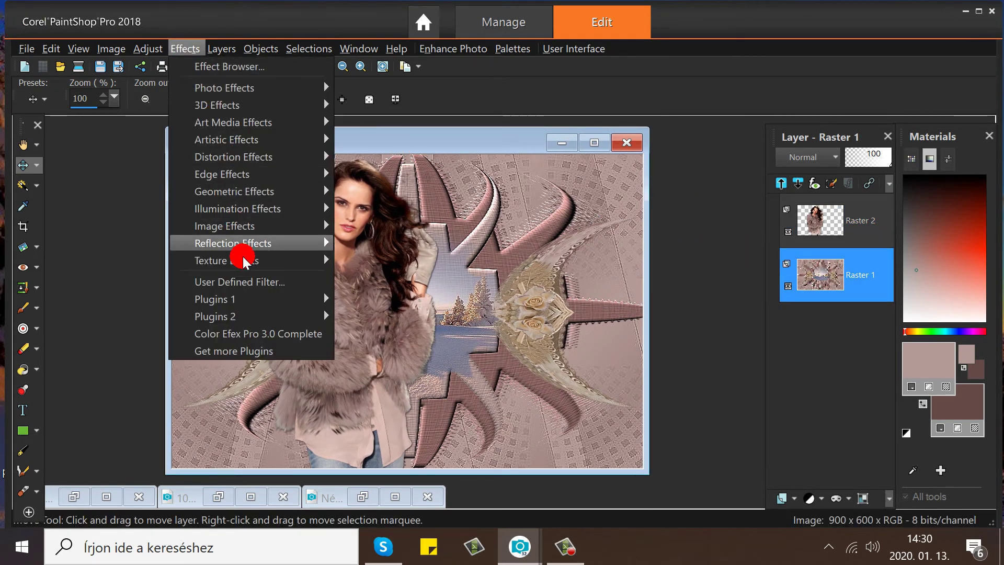
pyautogui.click(267, 340)
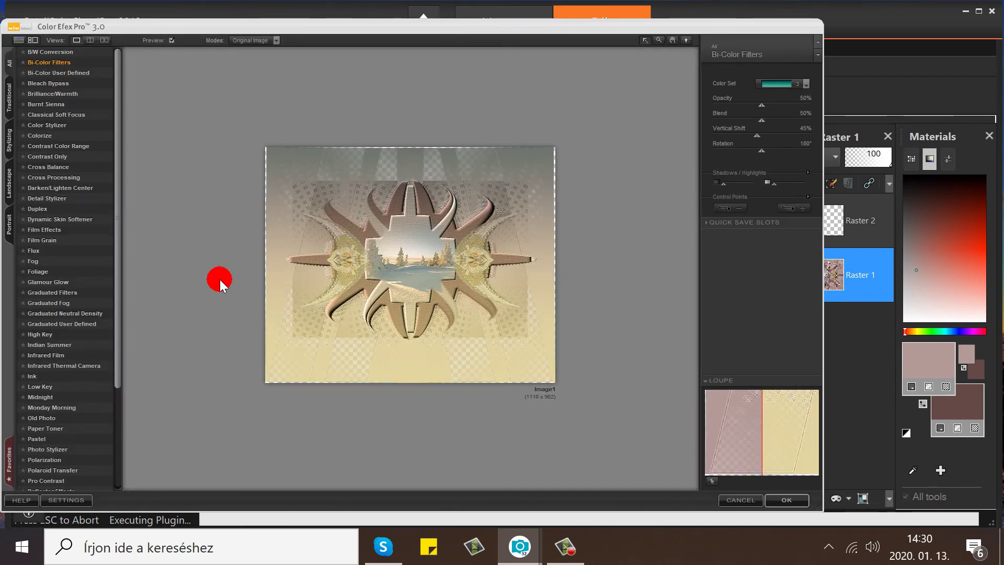
pyautogui.click(807, 83)
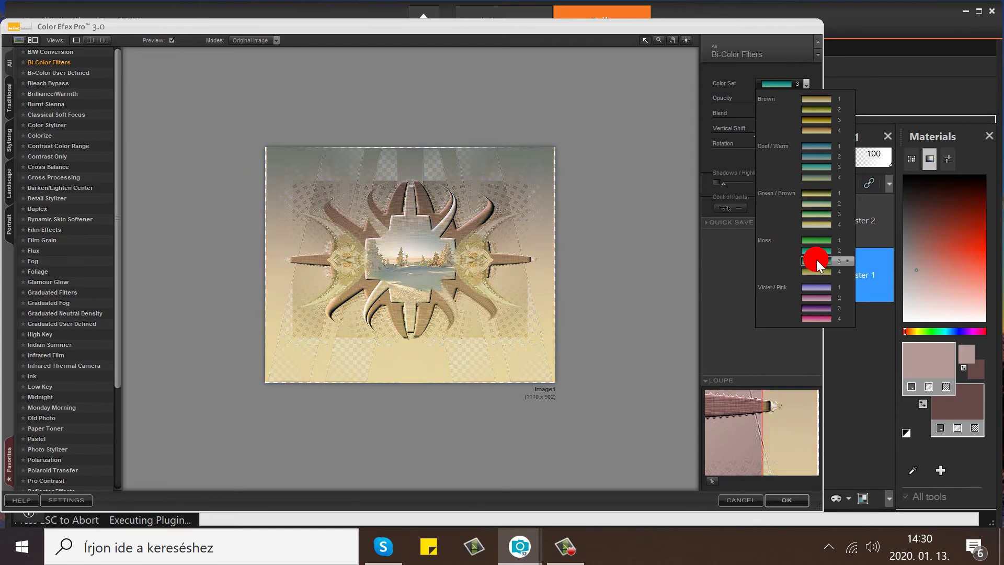
pyautogui.click(817, 262)
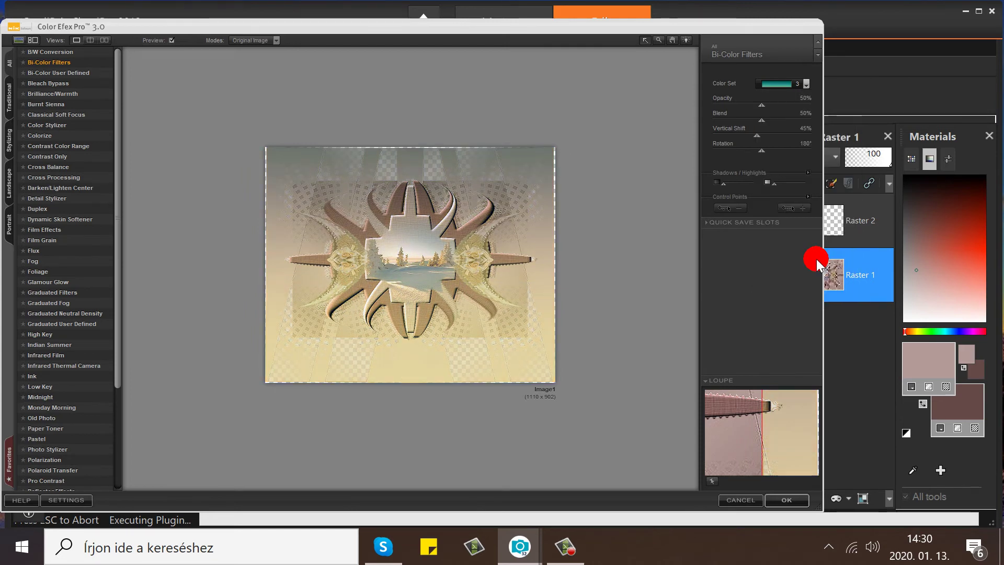
pyautogui.click(767, 496)
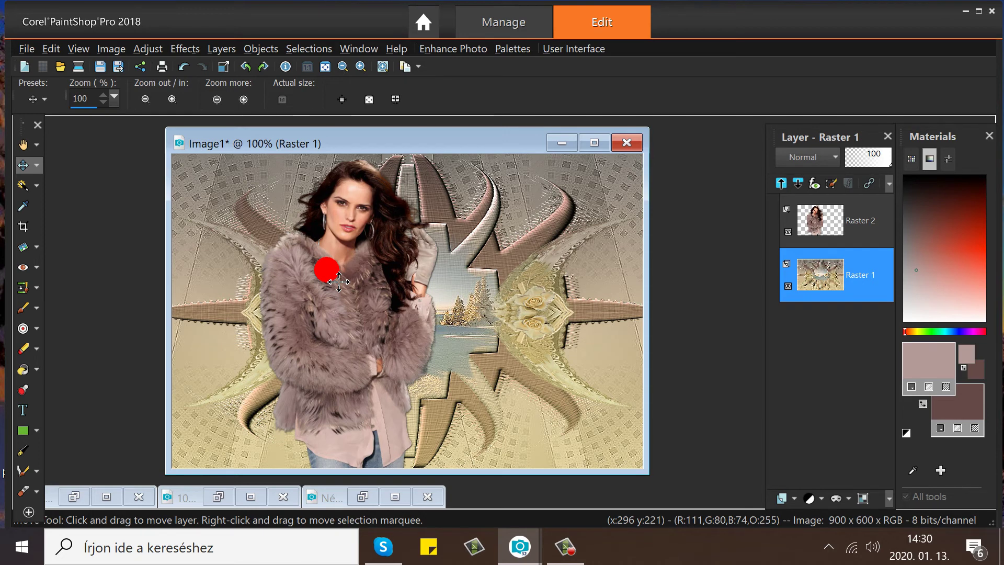
# Shift the woman's layer left to X 135, Y 7, and narrow it to about 92% of its width
pyautogui.moveTo(336, 281); pyautogui.dragTo(320, 283)
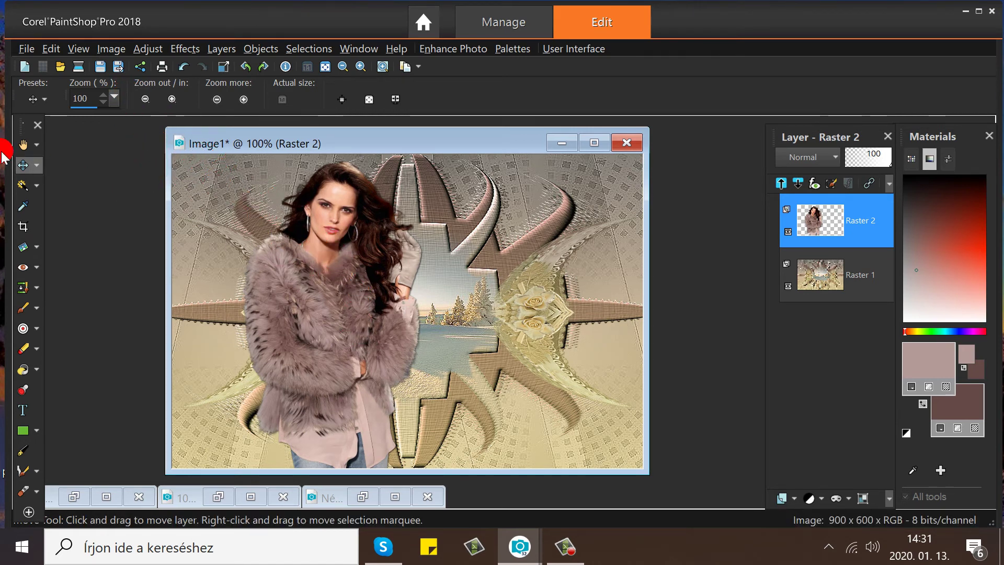
pyautogui.click(37, 165)
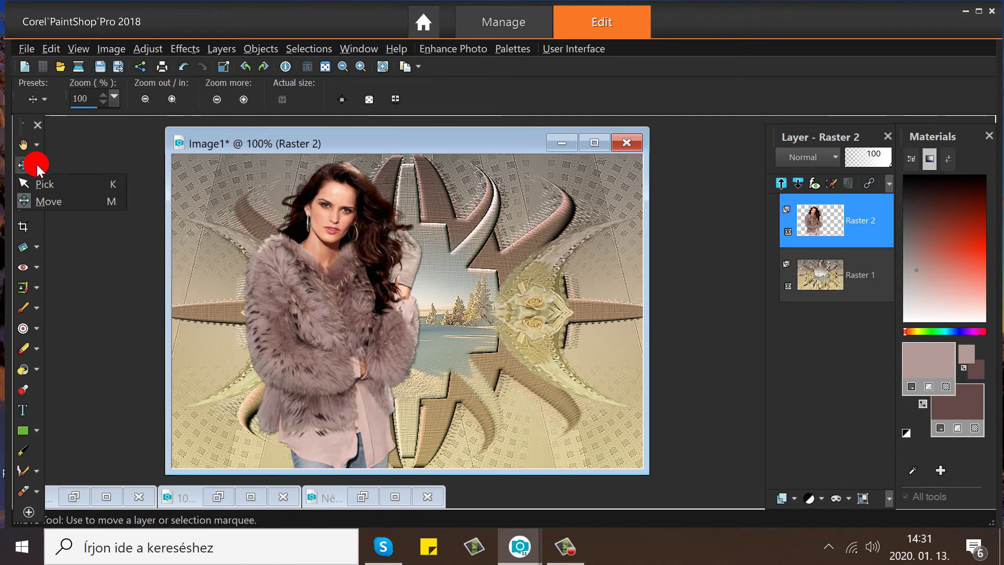
pyautogui.click(42, 181)
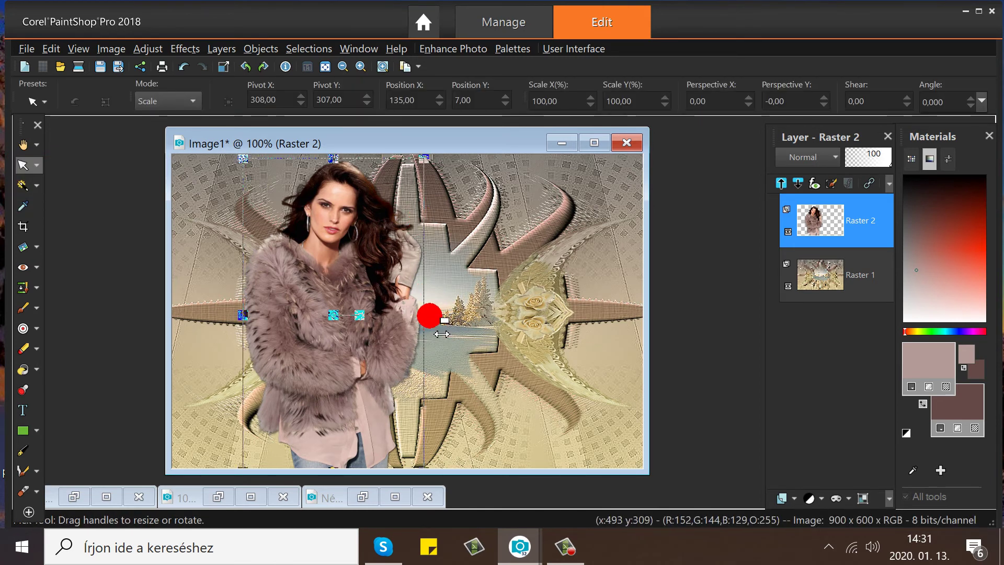
pyautogui.moveTo(436, 332); pyautogui.dragTo(422, 334)
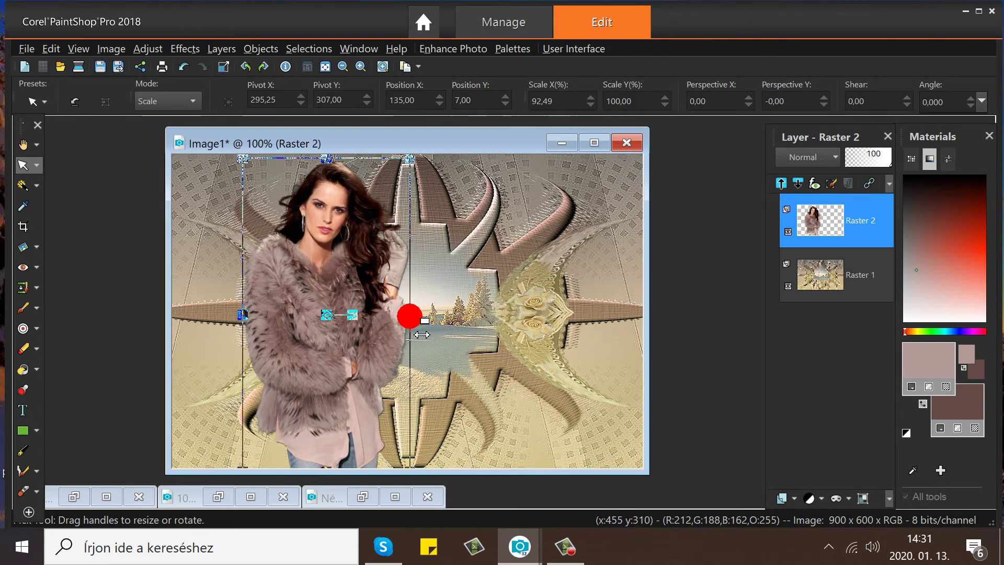
pyautogui.rightClick(346, 281)
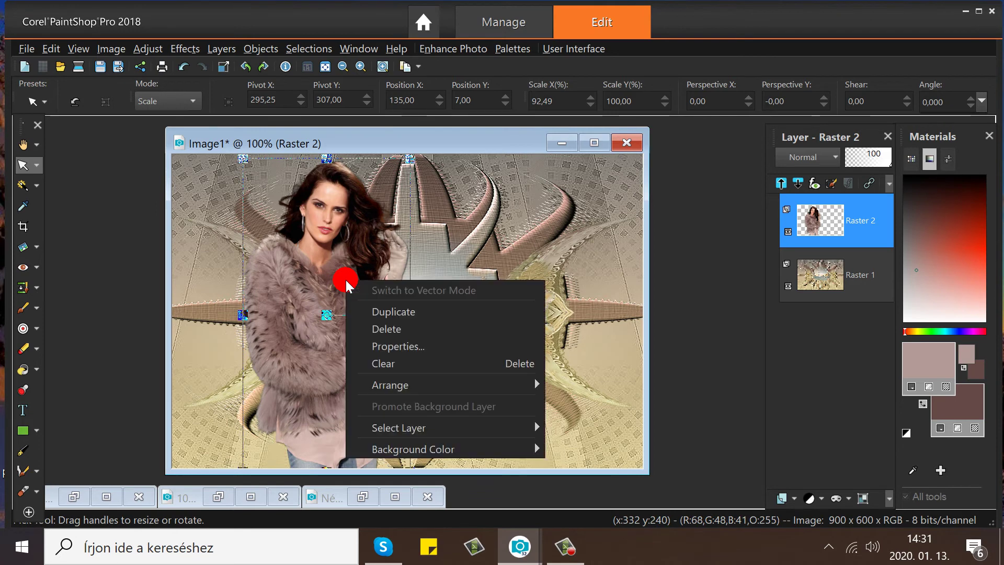
# Move the narrowed woman's layer right and slightly up with the Move tool
pyautogui.click(34, 155)
pyautogui.moveTo(246, 248)
pyautogui.mouseDown()
pyautogui.moveTo(362, 282)
pyautogui.moveTo(281, 261)
pyautogui.mouseUp()
pyautogui.click(29, 165)
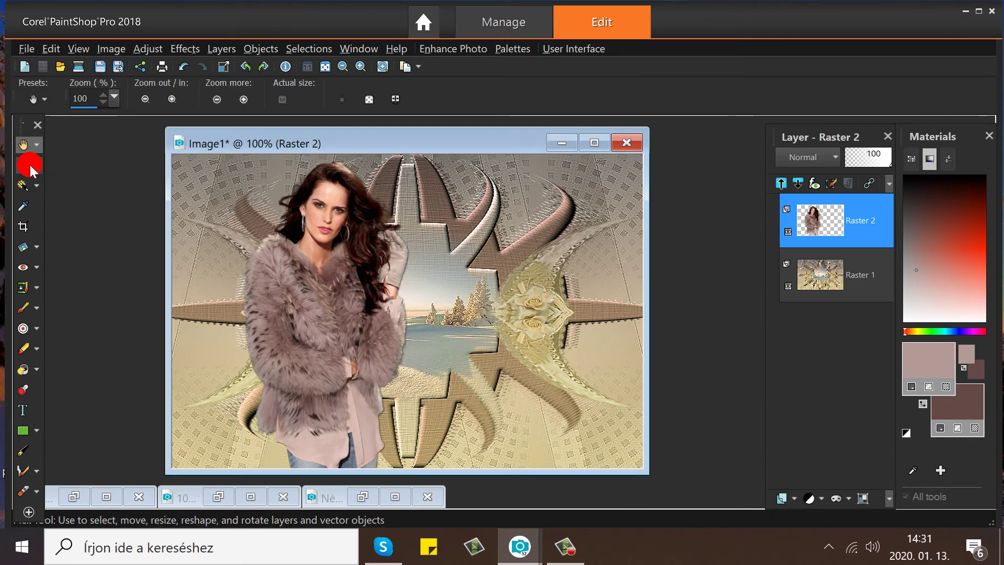
pyautogui.moveTo(36, 165); pyautogui.dragTo(49, 197)
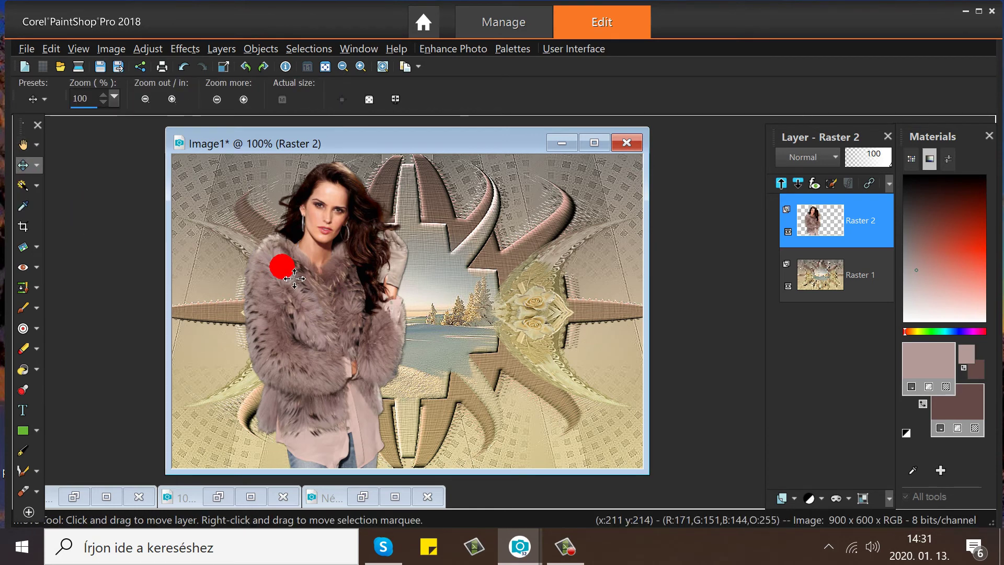
pyautogui.moveTo(280, 265); pyautogui.dragTo(316, 275)
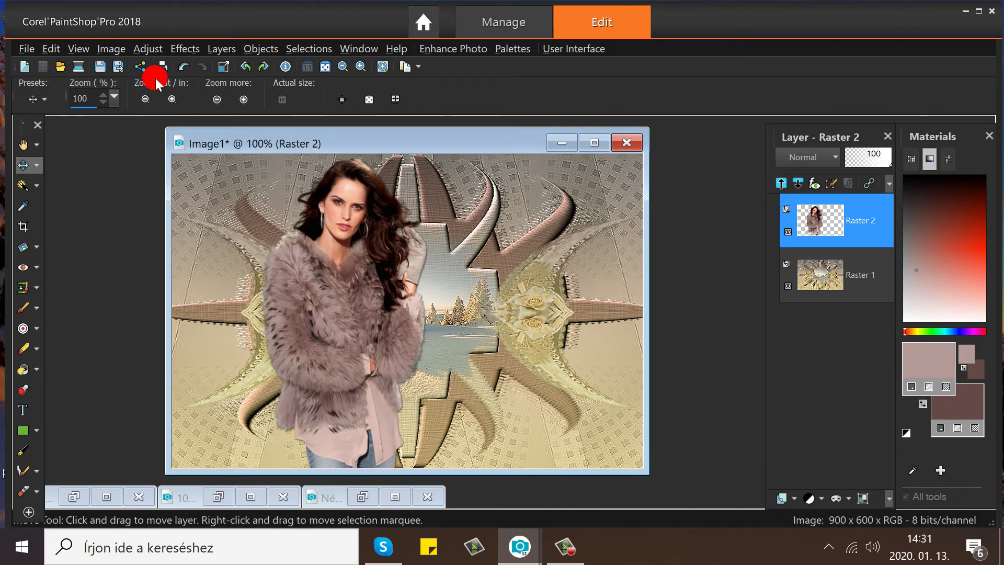
# Merge the woman's layer with Raster 1 into a single layer
pyautogui.rightClick(829, 217)
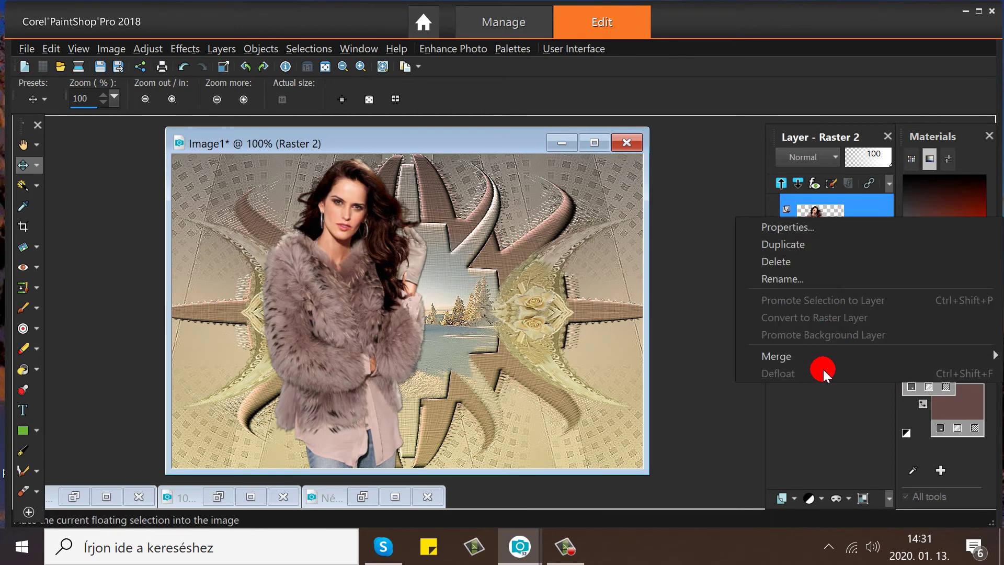
pyautogui.moveTo(820, 355)
pyautogui.click(685, 356)
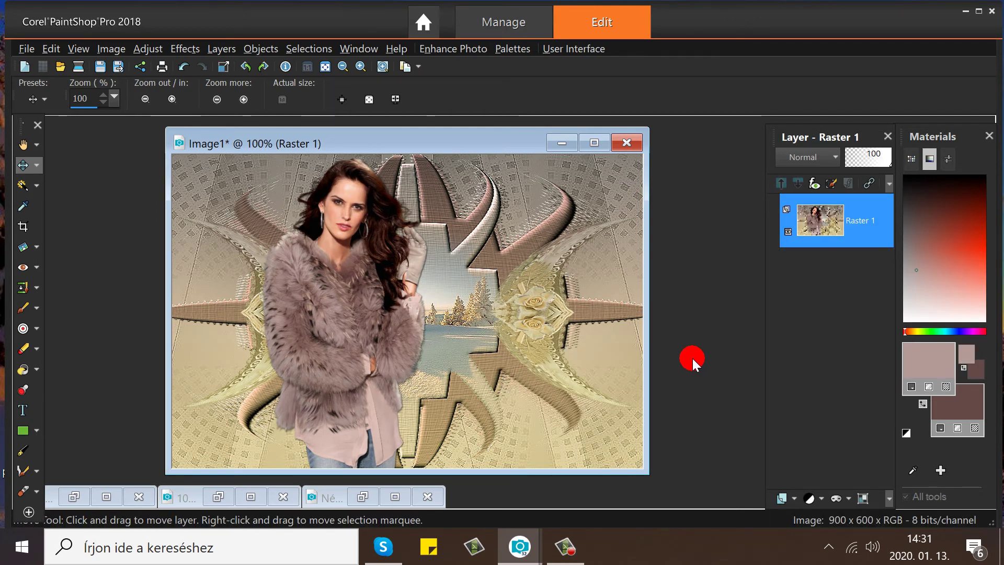
# Add a symmetric 20-pixel green border around the merged image
pyautogui.click(111, 48)
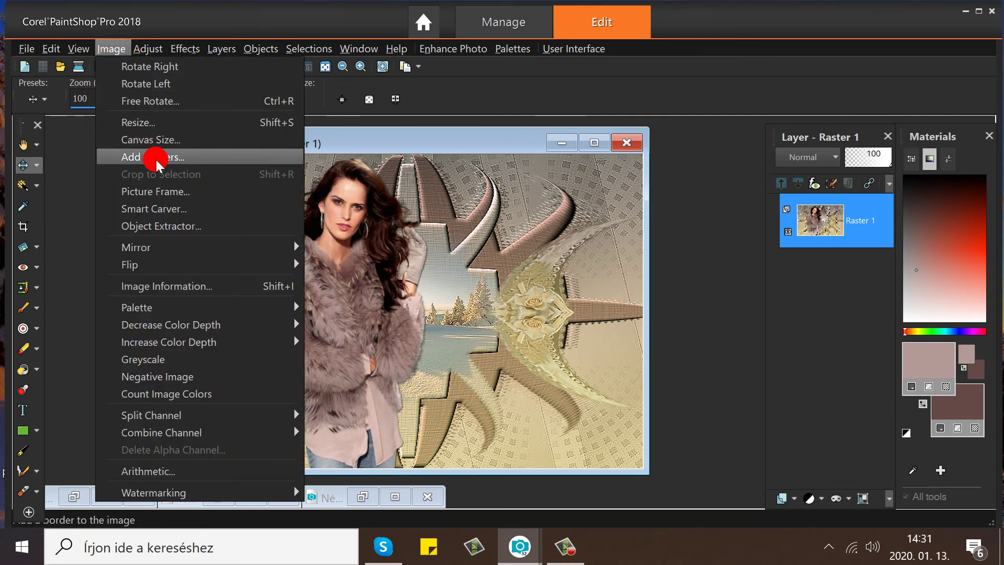
pyautogui.click(154, 157)
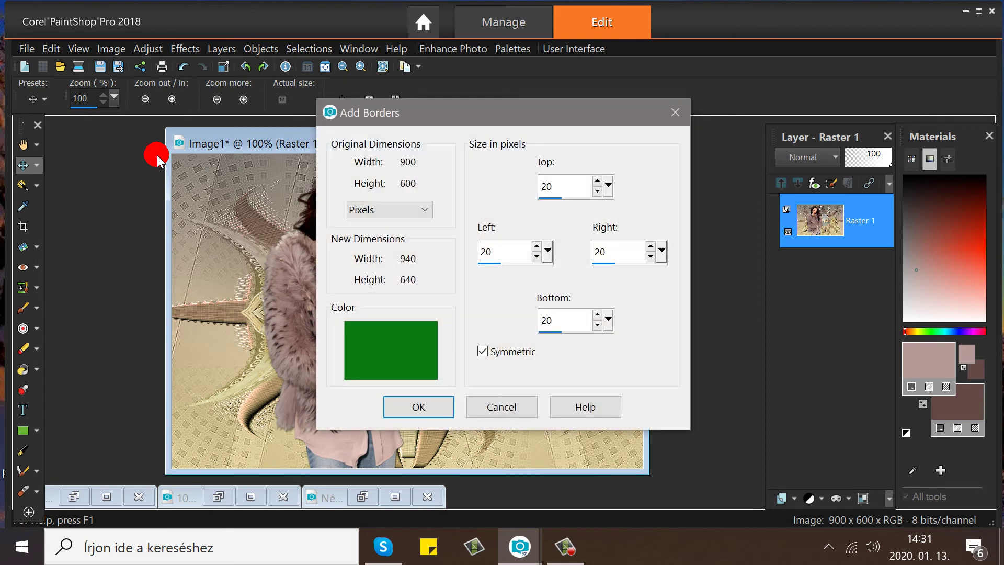
pyautogui.click(418, 407)
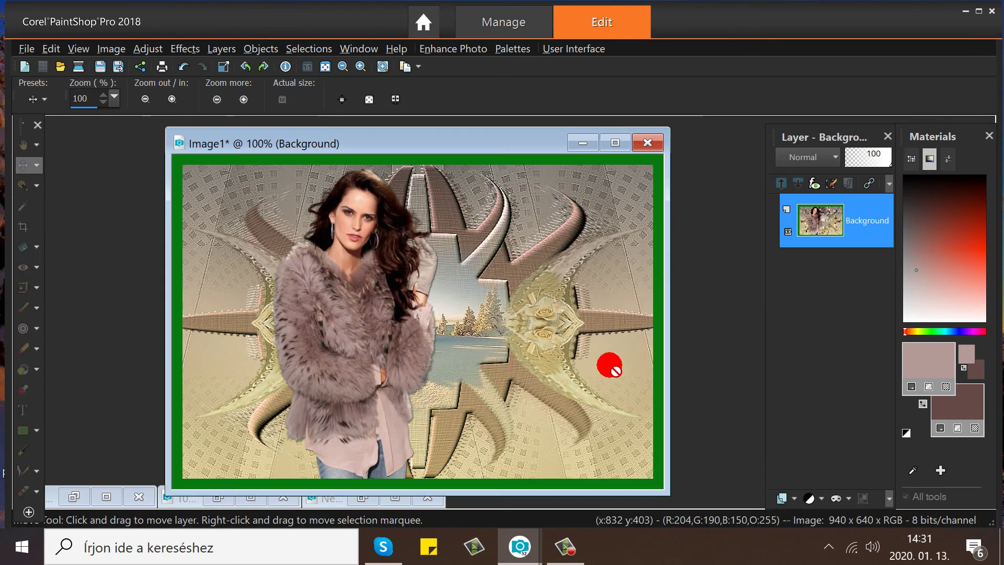
# Select the green border with the Magic Wand and flood-fill it with the dusty pink foreground colour
pyautogui.moveTo(23, 193)
pyautogui.mouseDown()
pyautogui.moveTo(53, 204)
pyautogui.moveTo(62, 242)
pyautogui.mouseUp()
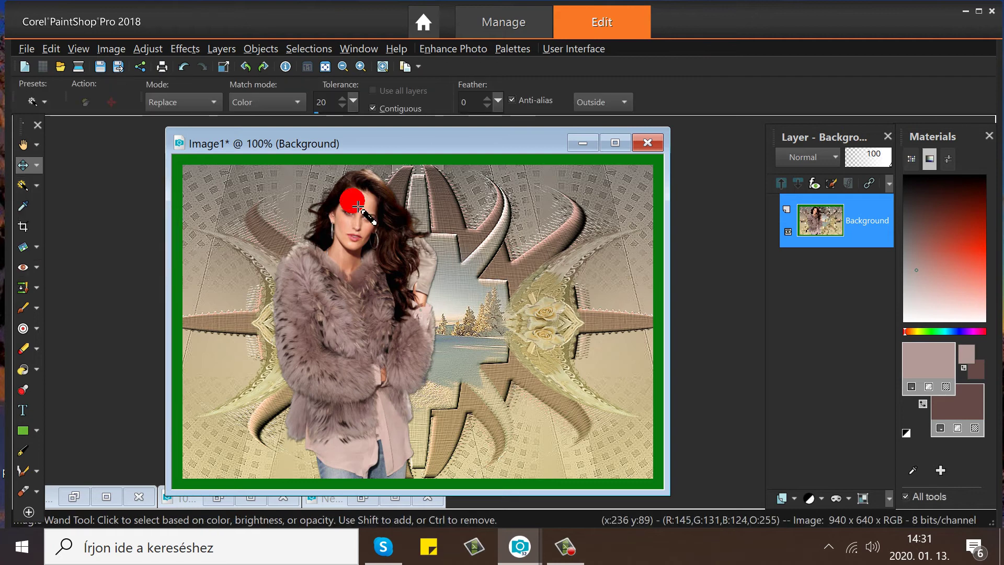
pyautogui.click(657, 213)
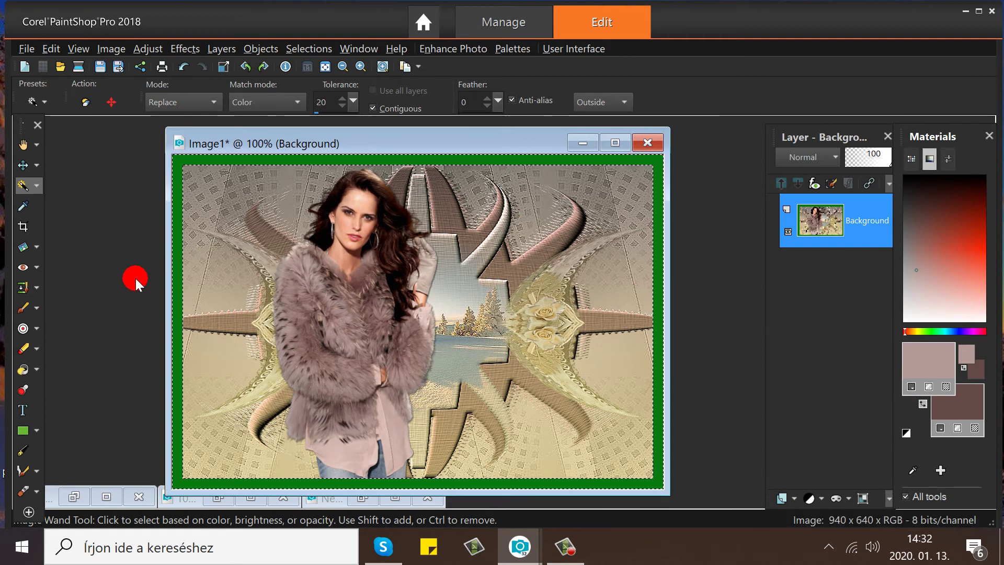
pyautogui.click(37, 368)
pyautogui.click(51, 388)
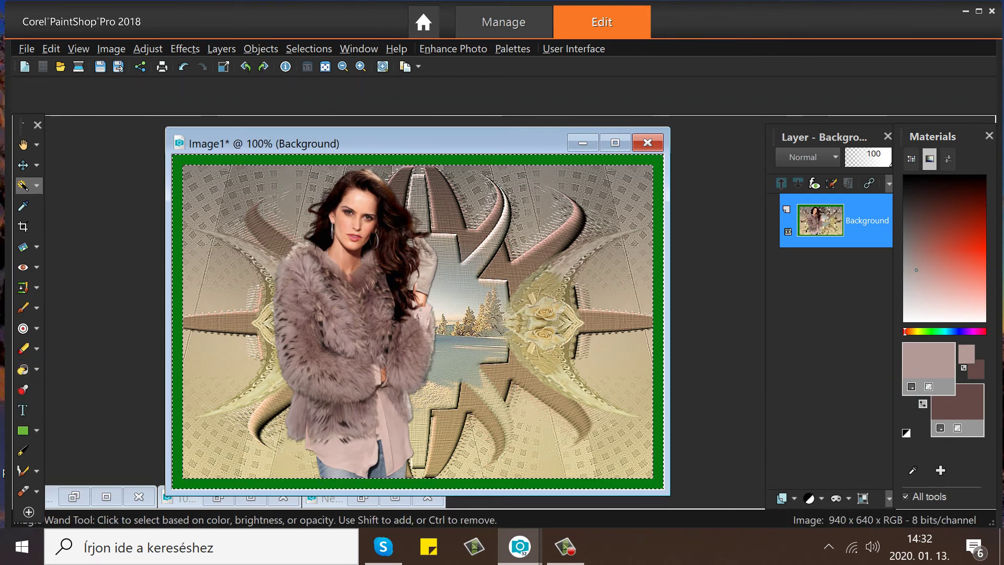
pyautogui.click(181, 312)
# Apply the Wave distortion to the selected border with horizontal amplitude 2, vertical amplitude 1, both wavelengths 1, and the Color edge mode
pyautogui.click(73, 496)
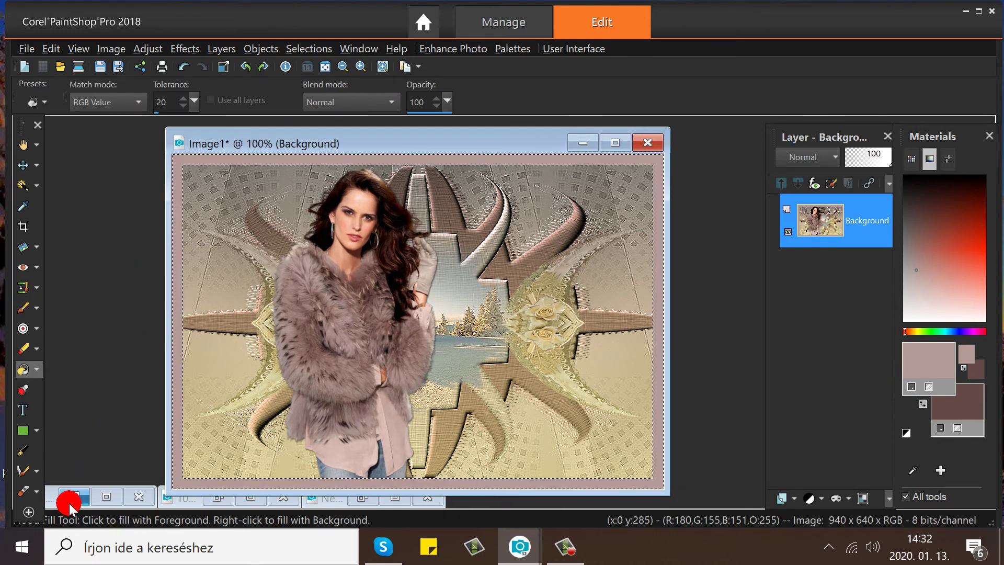
pyautogui.click(400, 194)
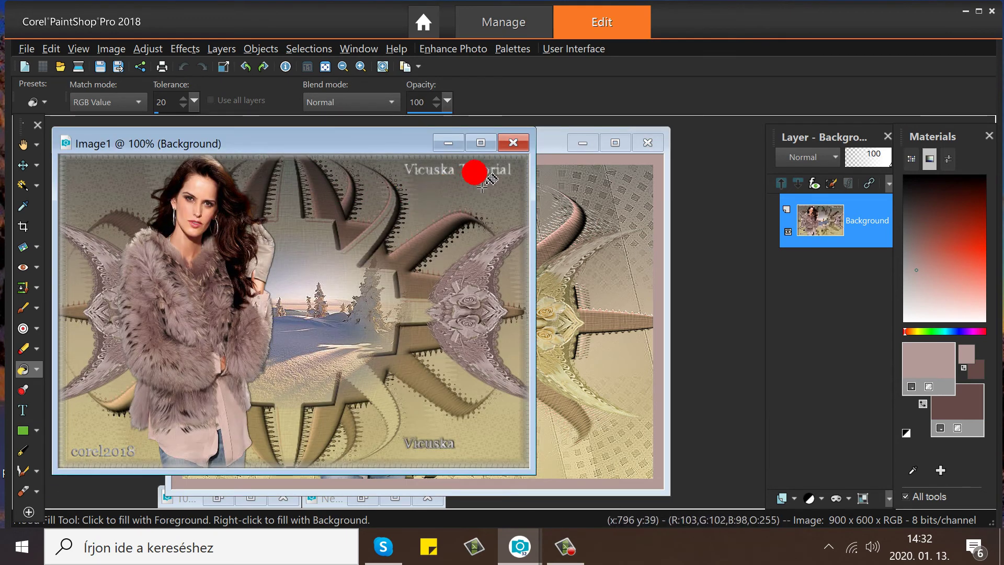
pyautogui.click(448, 146)
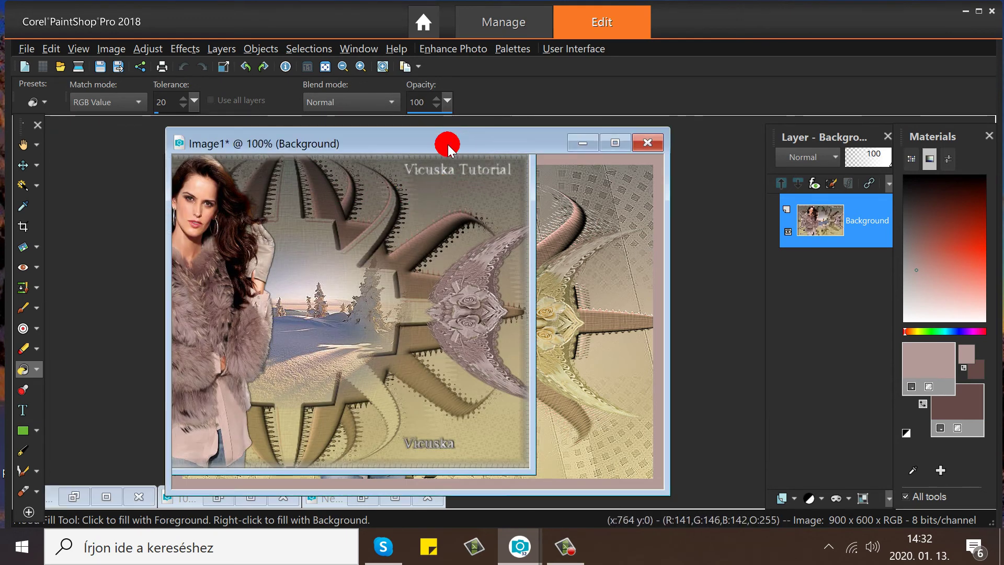
pyautogui.click(316, 100)
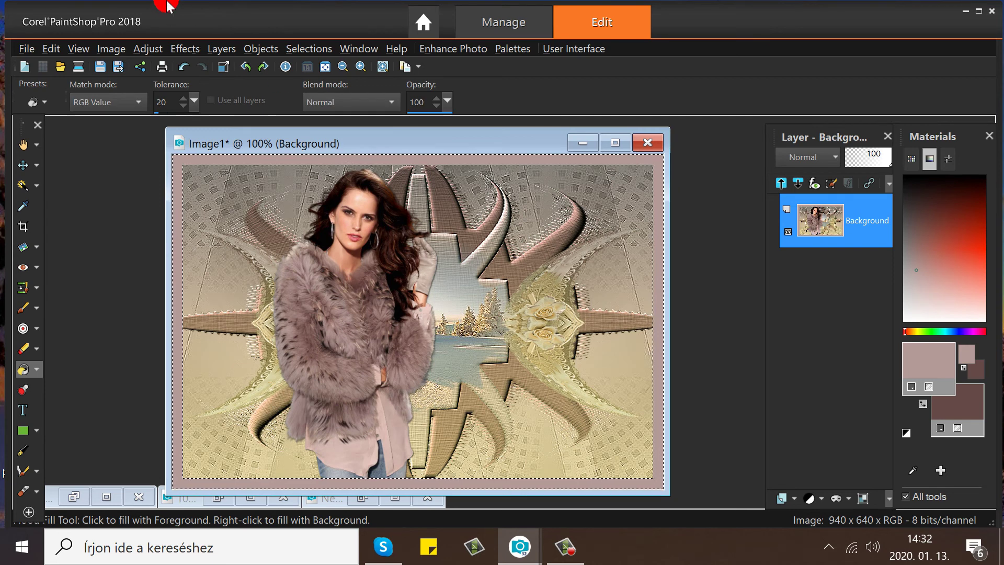
pyautogui.click(186, 48)
pyautogui.moveTo(246, 164)
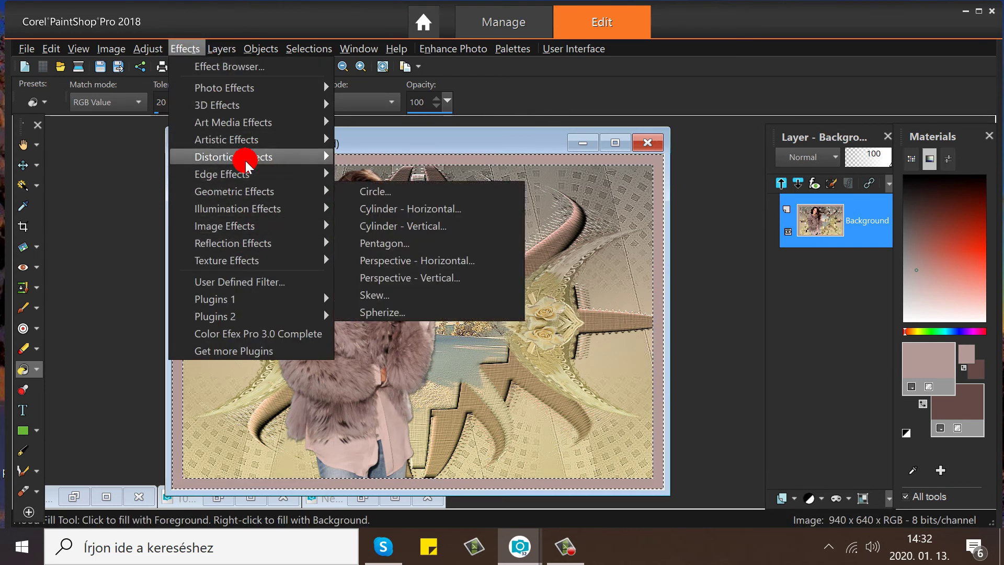
pyautogui.click(385, 344)
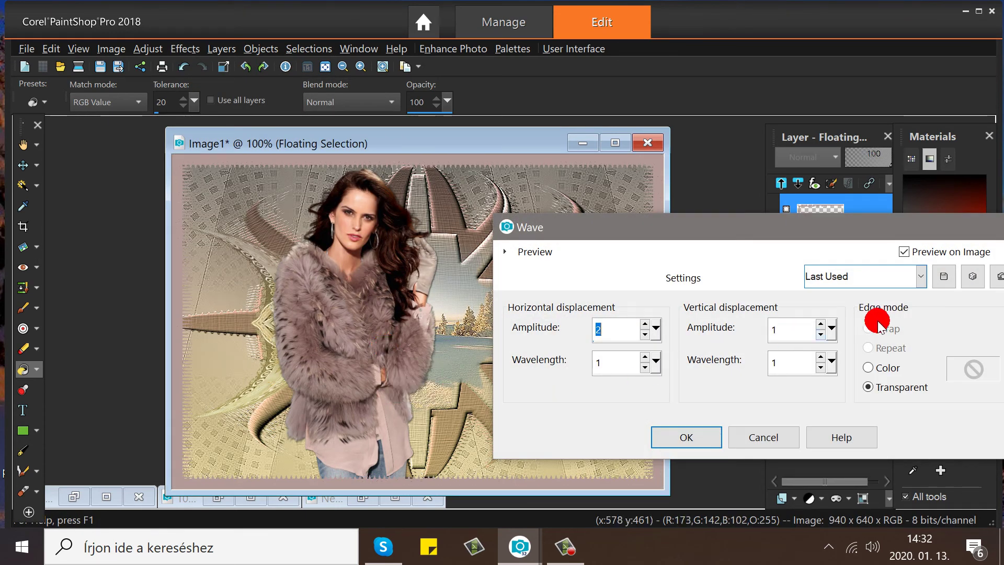
pyautogui.click(868, 368)
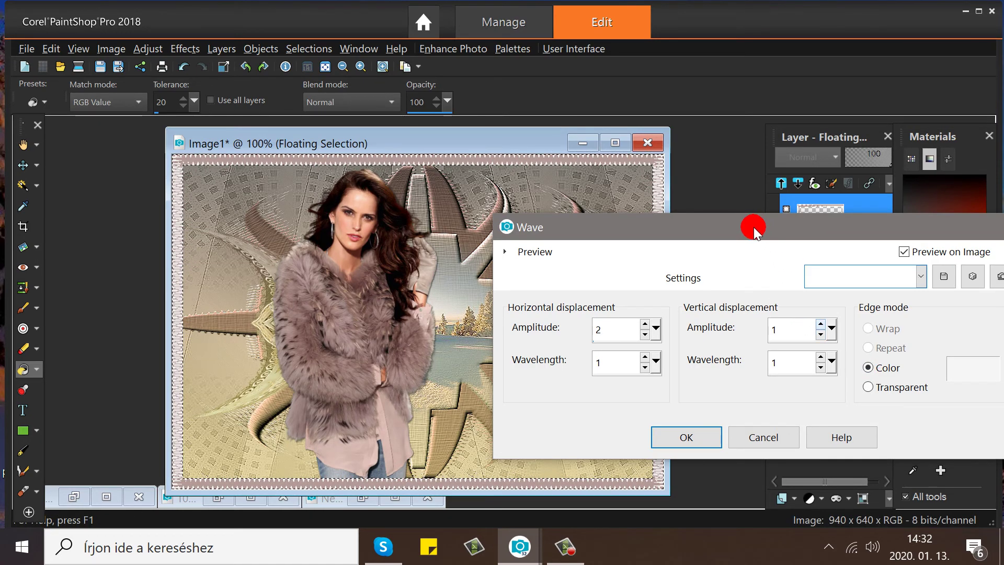
pyautogui.moveTo(754, 229); pyautogui.dragTo(738, 100)
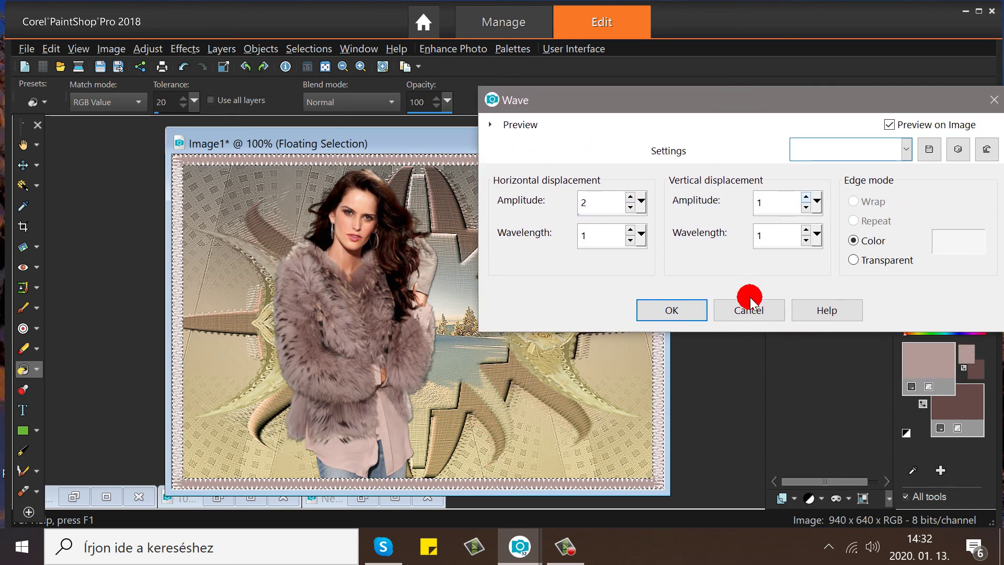
pyautogui.click(672, 308)
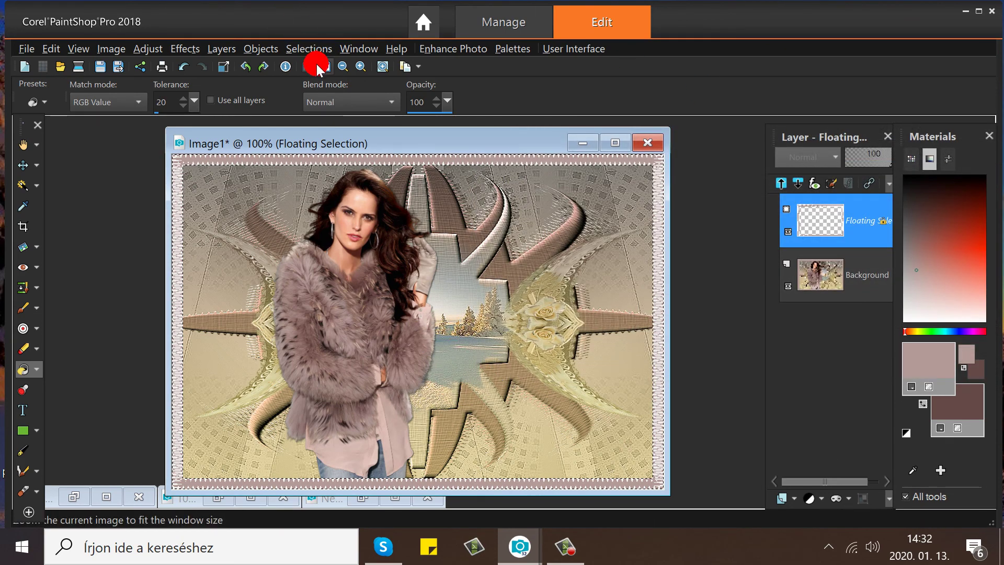
pyautogui.click(313, 48)
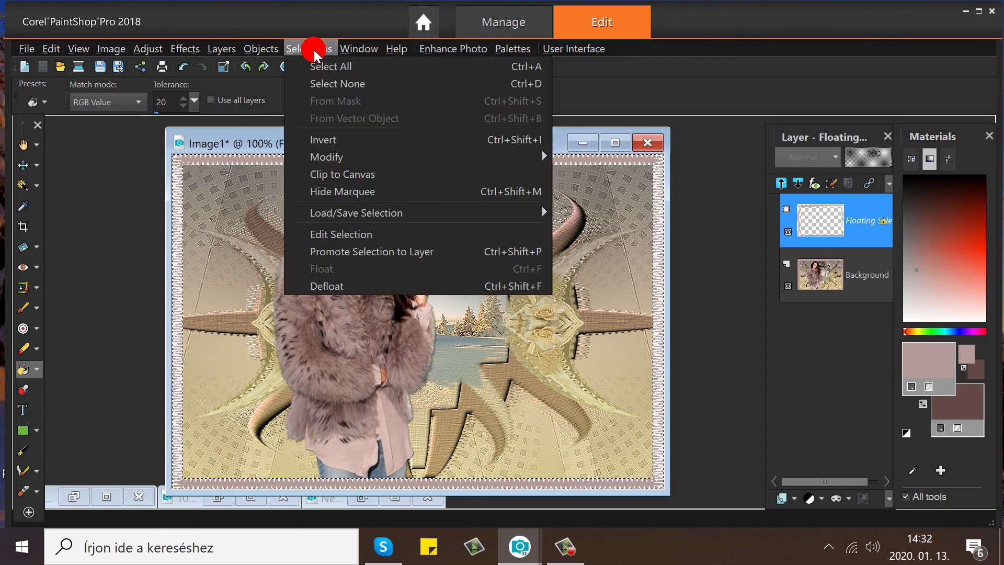
pyautogui.click(341, 83)
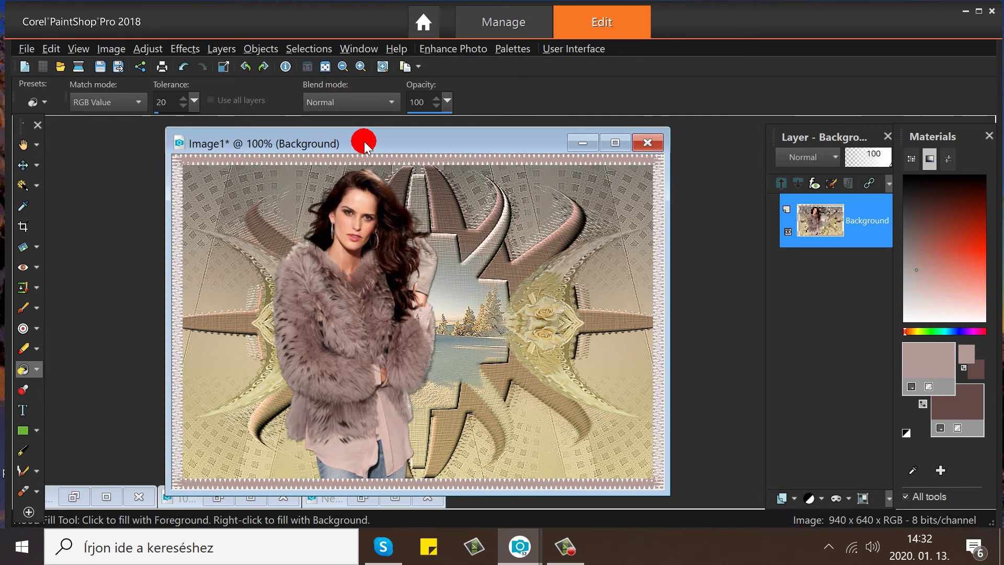
pyautogui.click(181, 67)
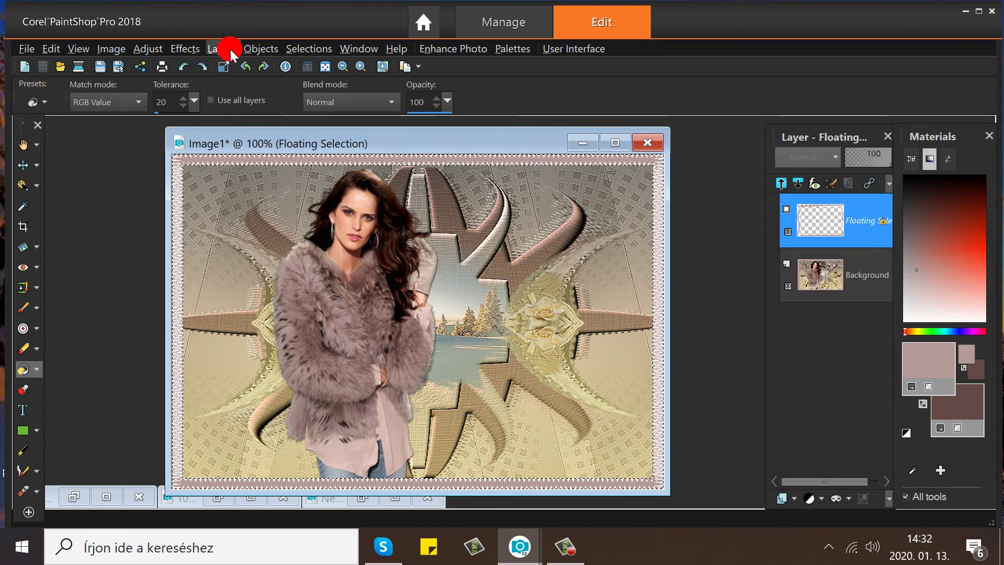
# Apply an Inner Bevel to the selected border with width 10, smoothness 4 and depth 4, and deselect it
pyautogui.click(185, 49)
pyautogui.moveTo(235, 107)
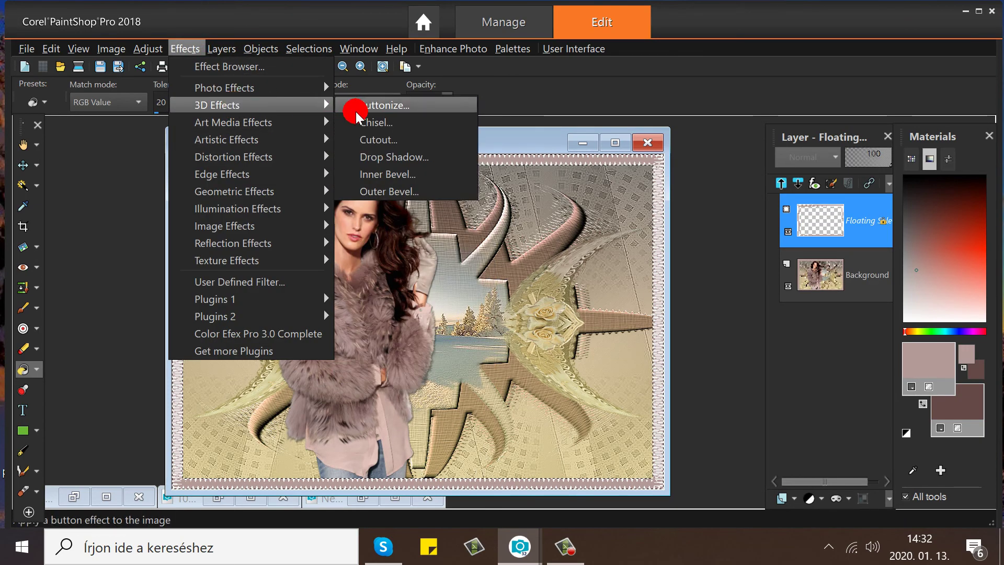
pyautogui.click(387, 174)
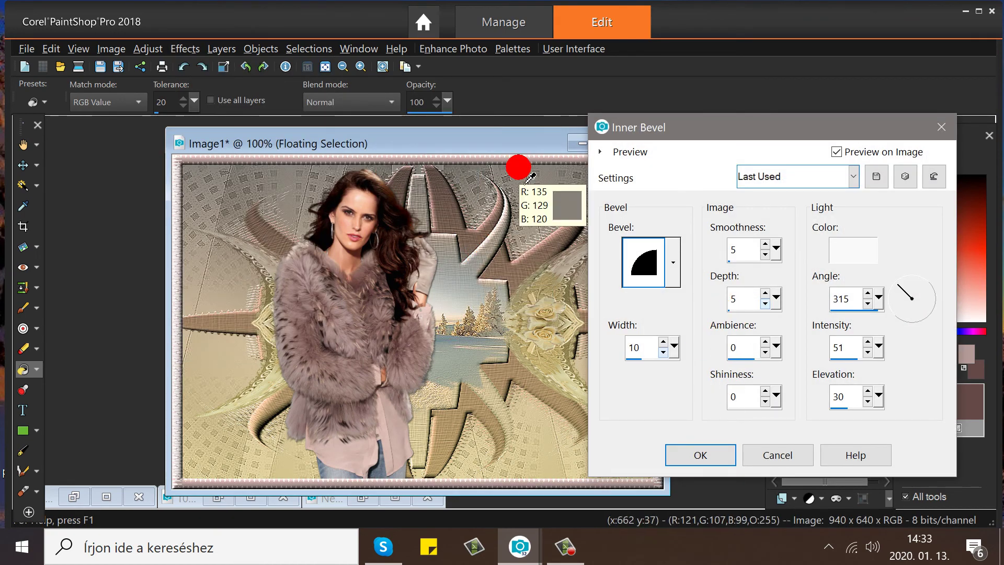
pyautogui.click(765, 254)
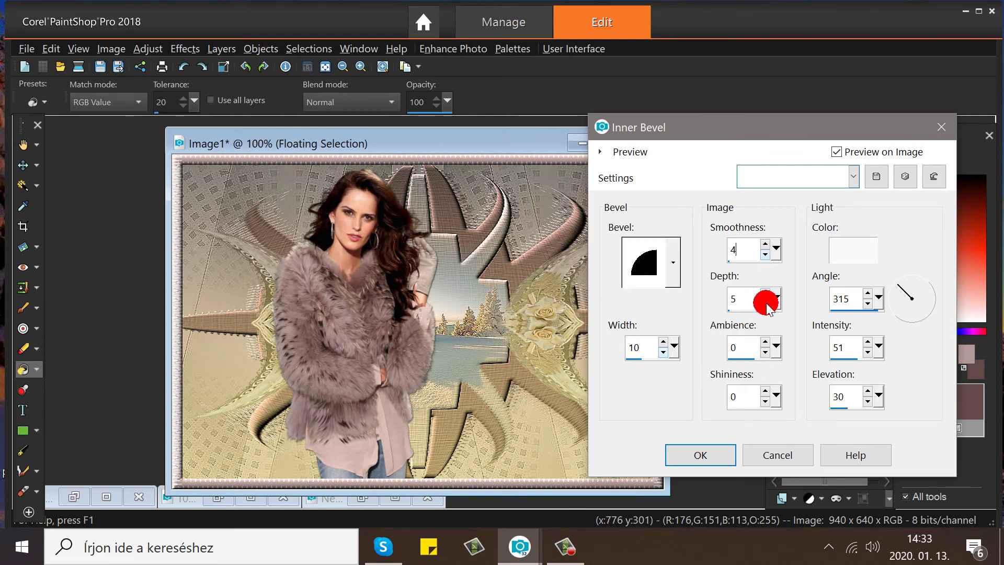
pyautogui.click(765, 304)
pyautogui.click(706, 453)
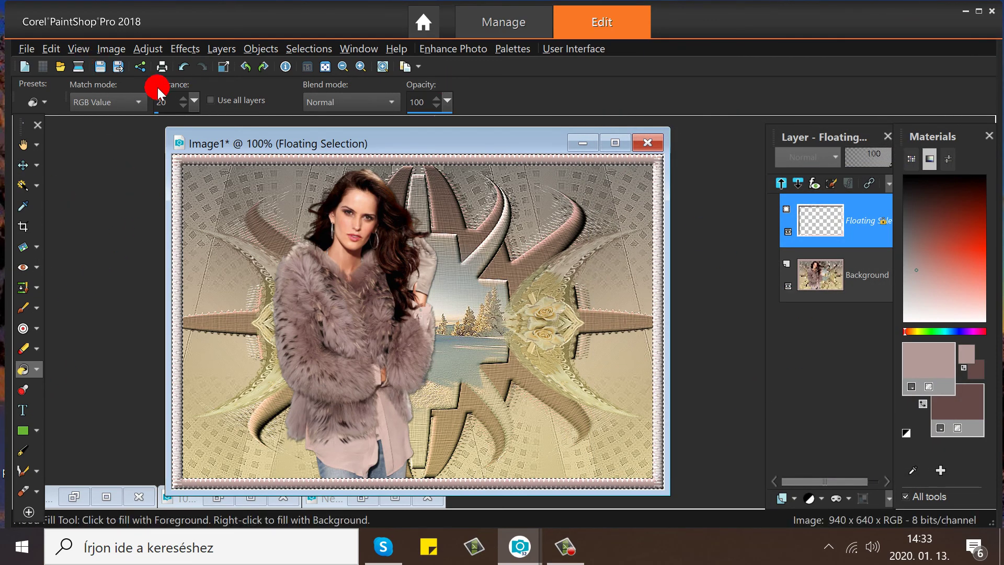
pyautogui.click(325, 48)
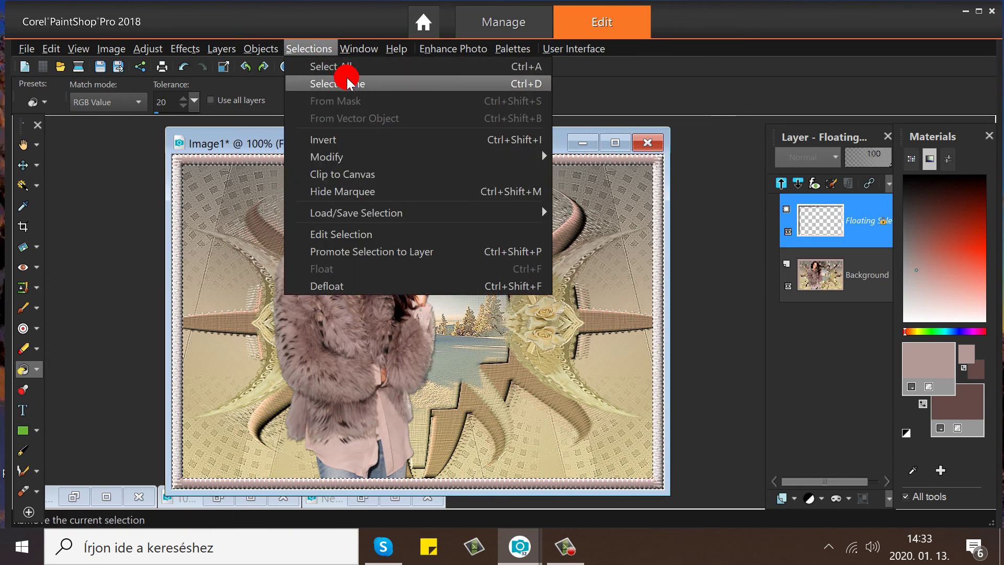
pyautogui.click(346, 79)
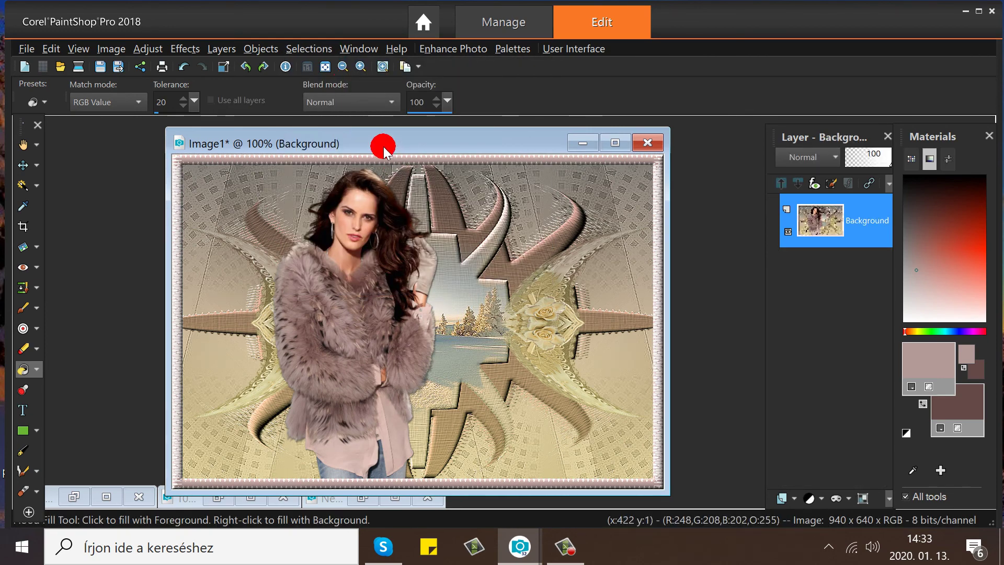
# Add the author's nickname followed by "Tutorial" as Georgia 10-point text in the upper area beside the woman's head
pyautogui.moveTo(384, 147); pyautogui.dragTo(410, 137)
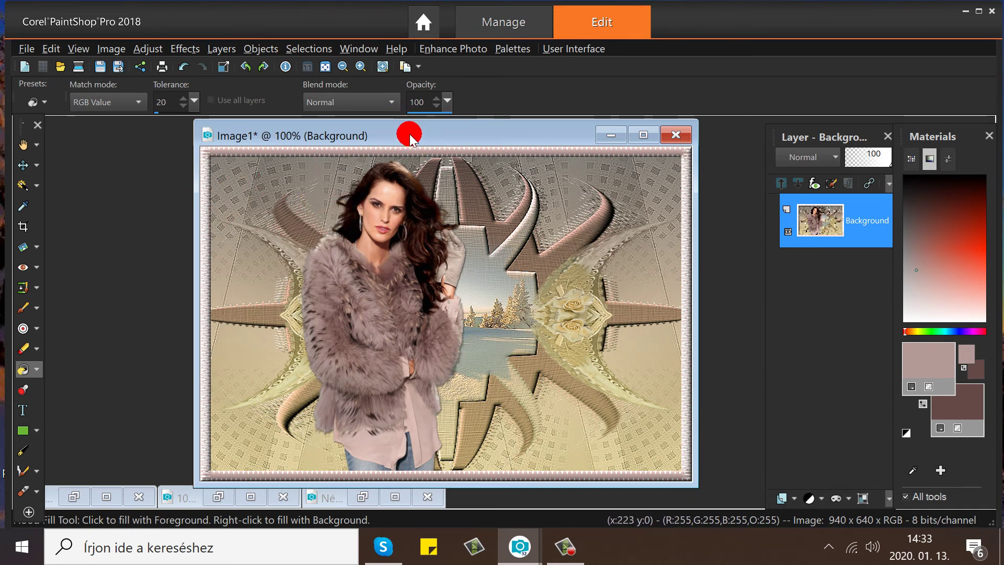
pyautogui.moveTo(410, 136)
pyautogui.mouseDown()
pyautogui.moveTo(324, 136)
pyautogui.moveTo(426, 145)
pyautogui.mouseUp()
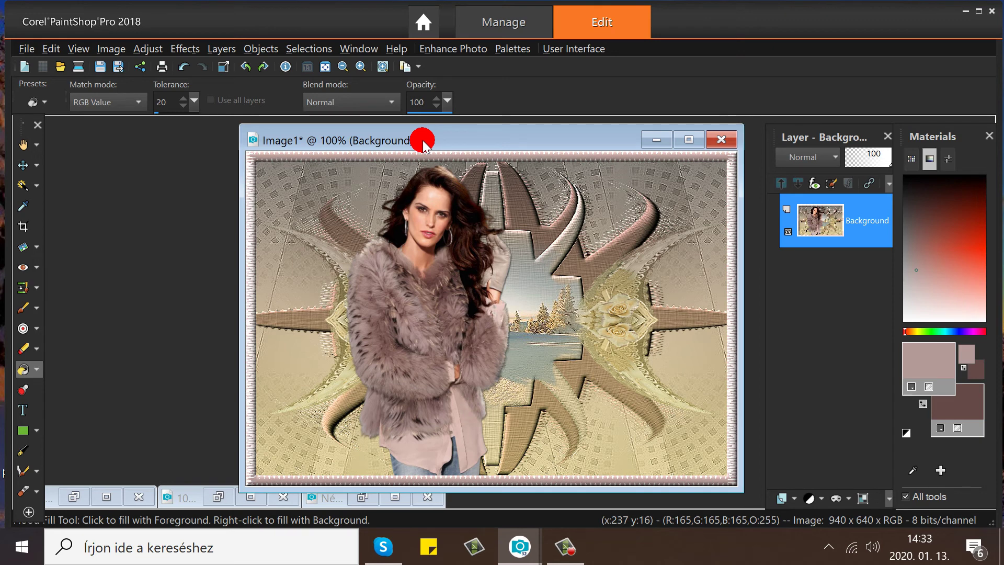
pyautogui.click(22, 410)
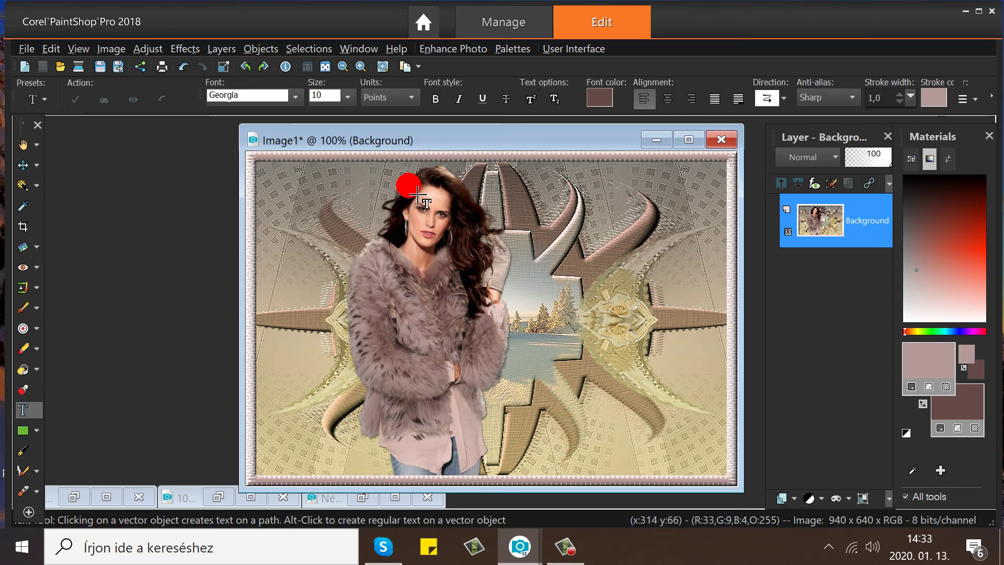
pyautogui.click(532, 243)
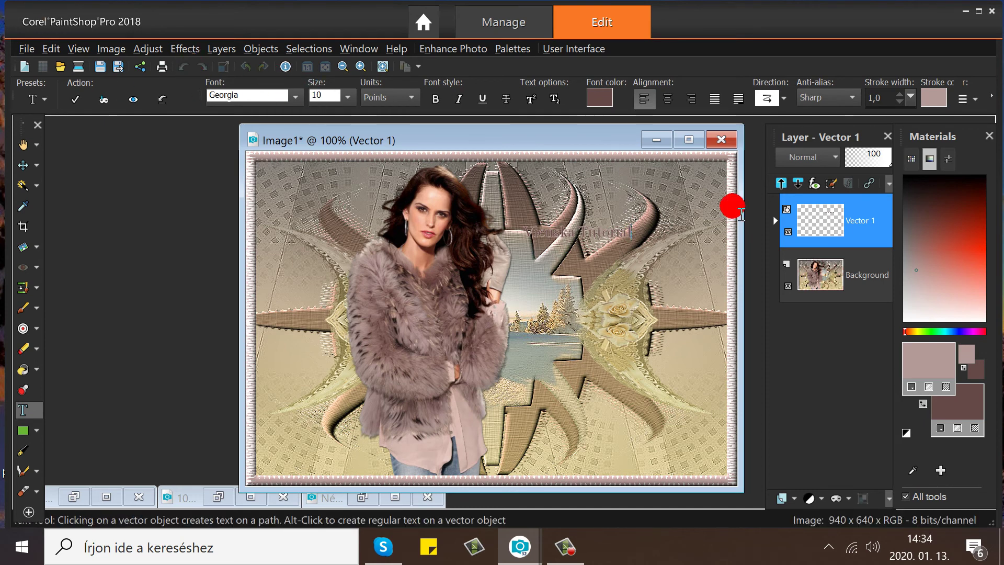
pyautogui.click(180, 49)
pyautogui.moveTo(293, 122)
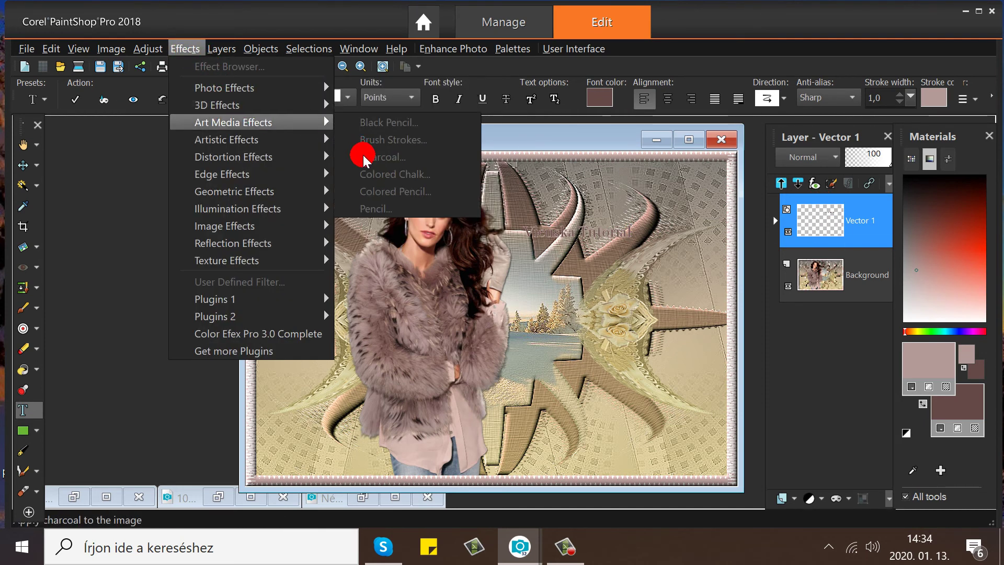
pyautogui.click(535, 138)
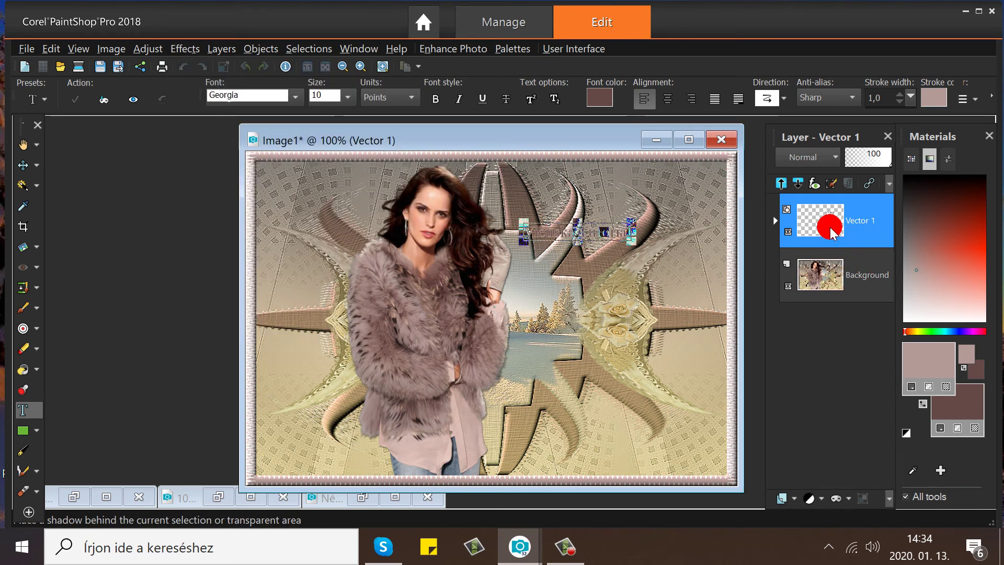
pyautogui.click(184, 49)
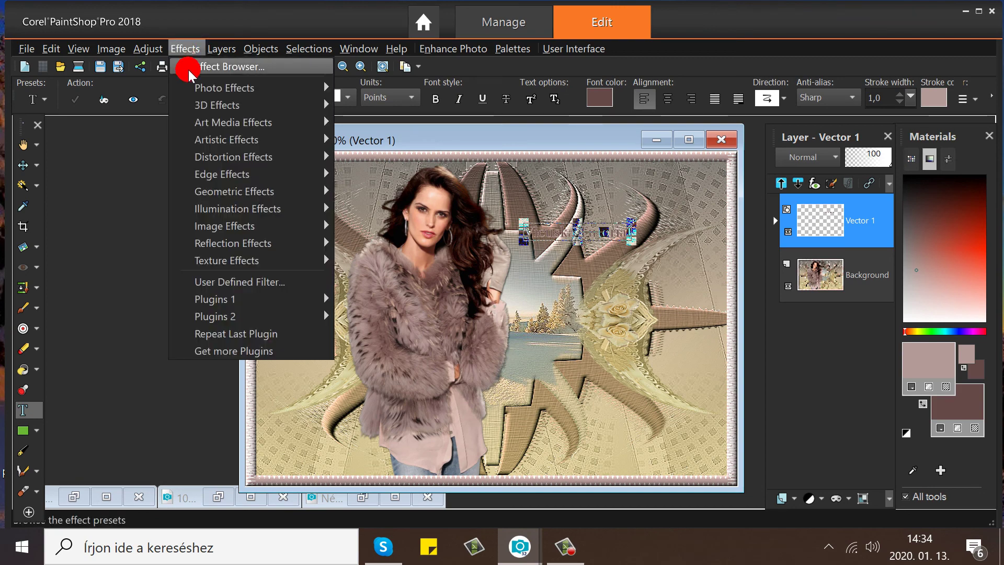
pyautogui.moveTo(217, 105)
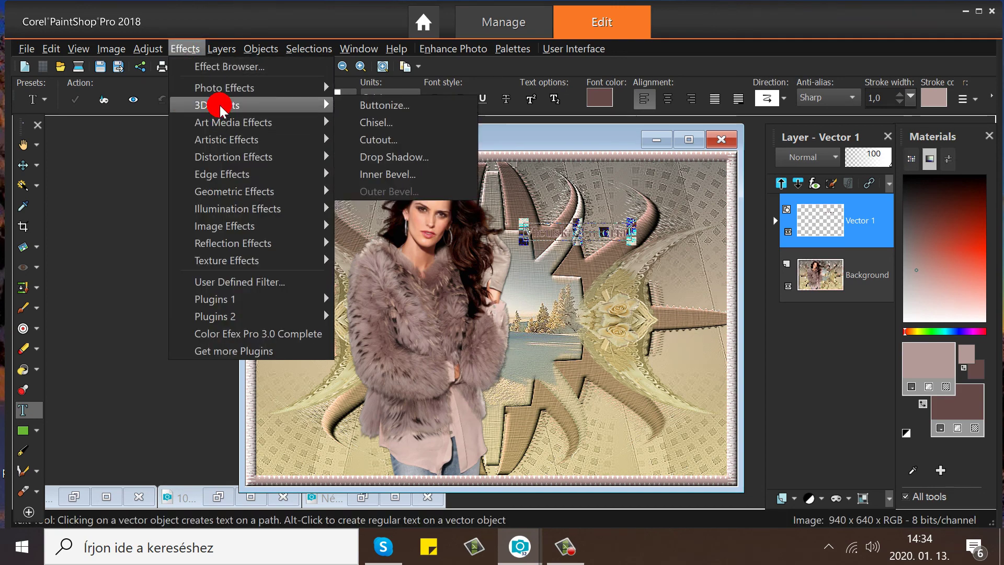
pyautogui.click(410, 172)
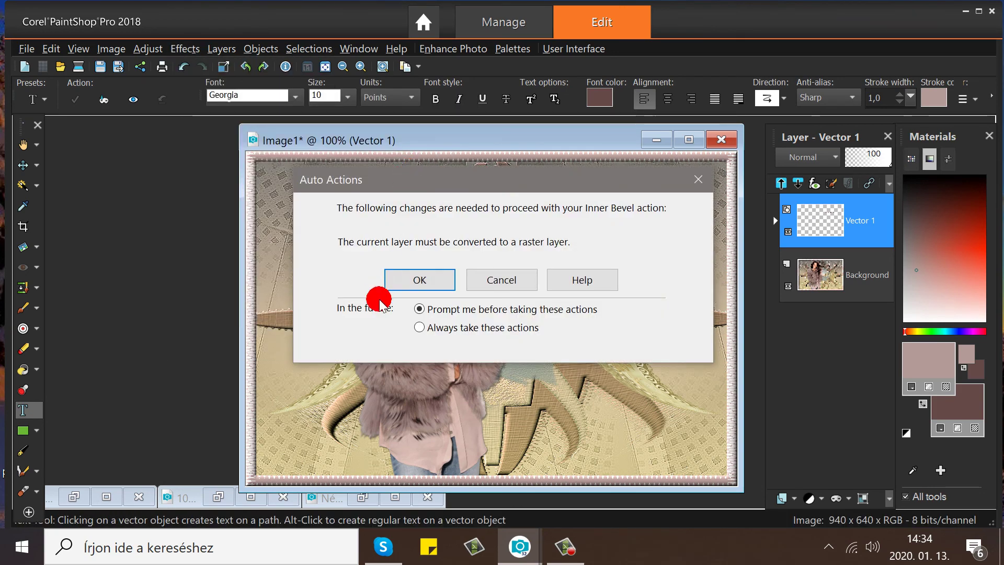
pyautogui.click(392, 280)
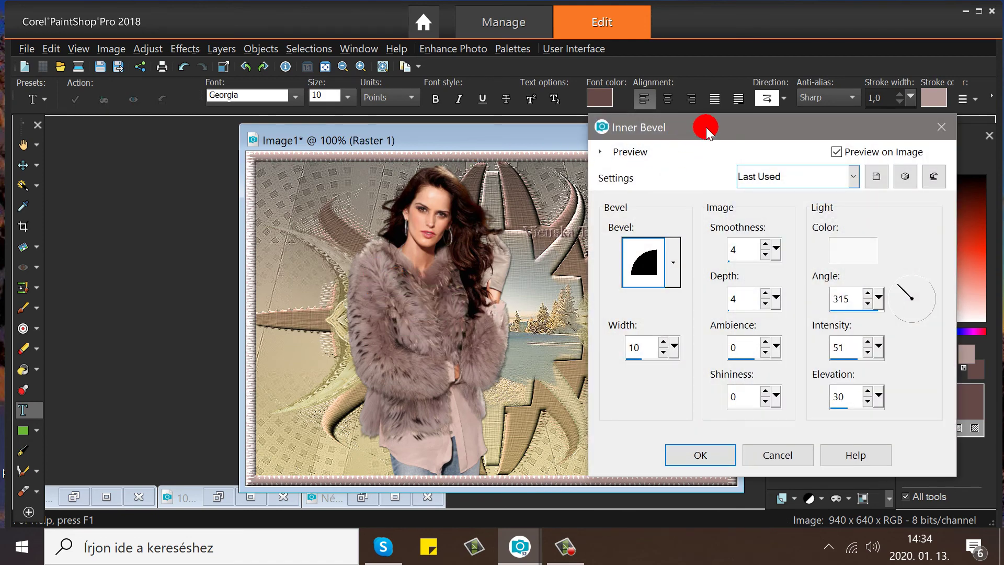
pyautogui.moveTo(709, 134); pyautogui.dragTo(152, 112)
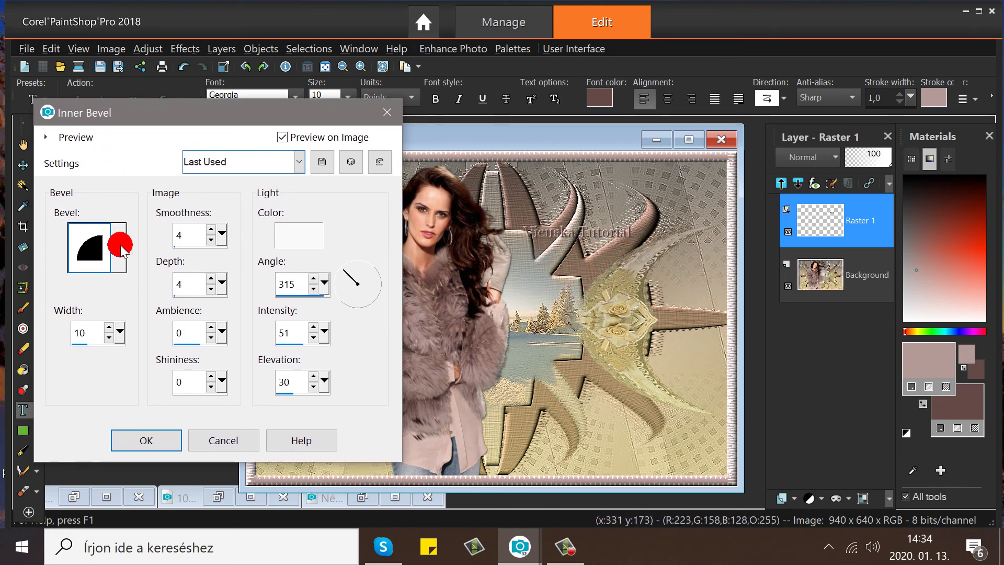
pyautogui.click(211, 240)
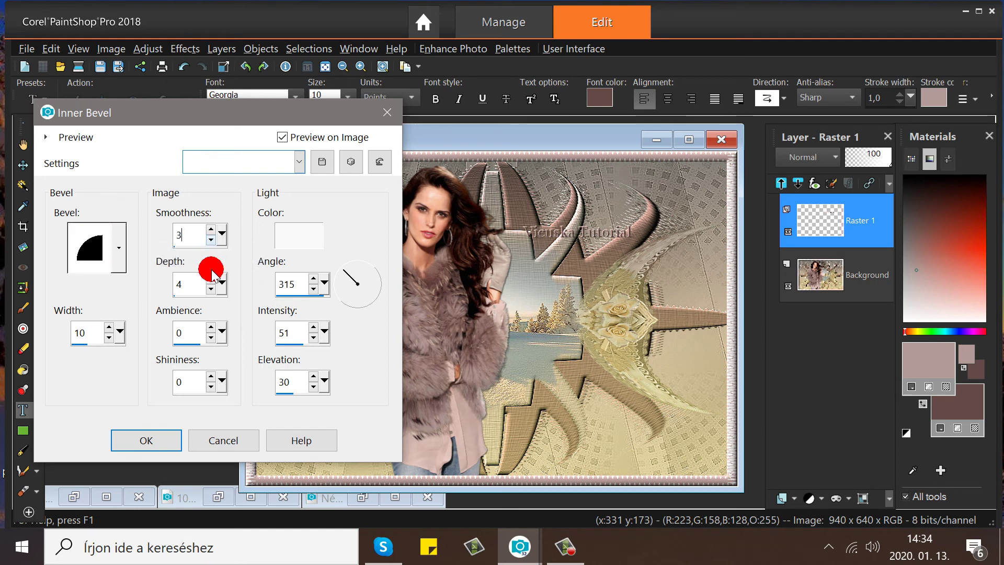
pyautogui.click(211, 290)
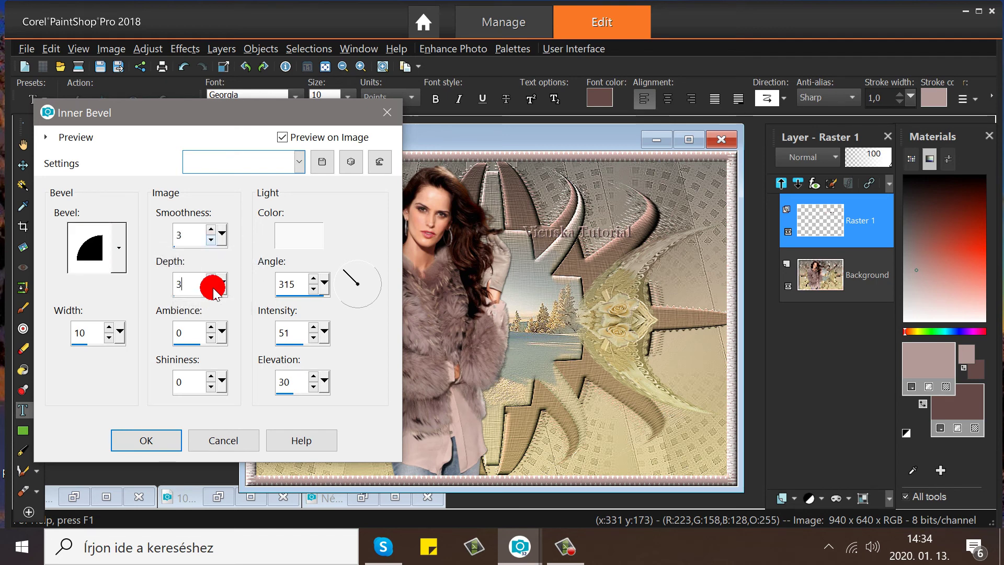
pyautogui.click(209, 238)
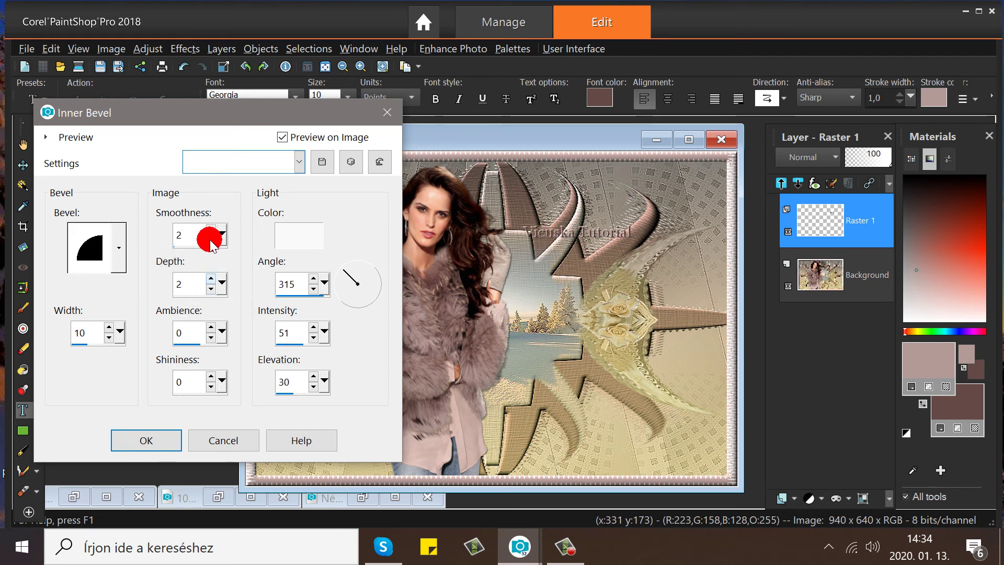
pyautogui.click(109, 338)
pyautogui.click(109, 337)
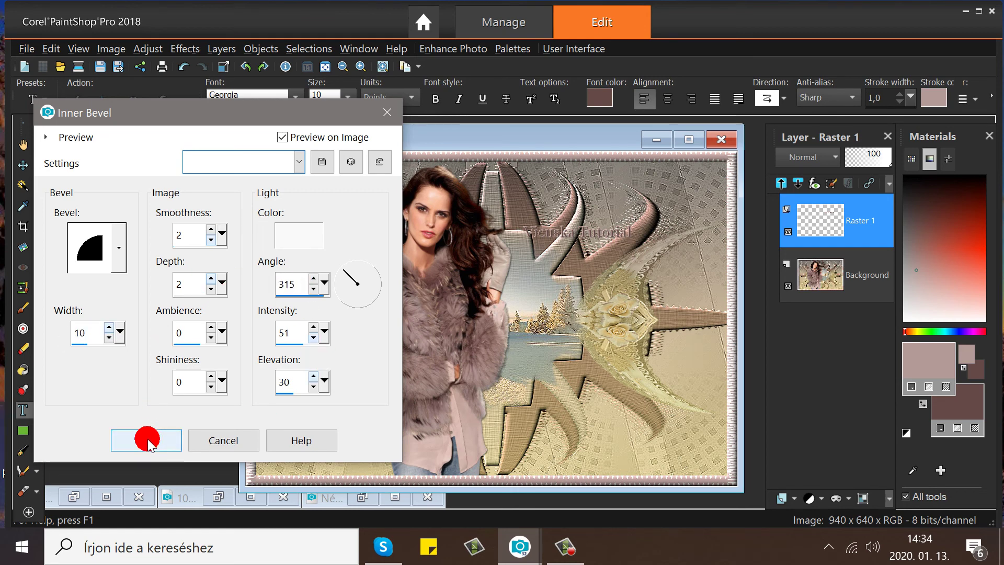
pyautogui.click(301, 163)
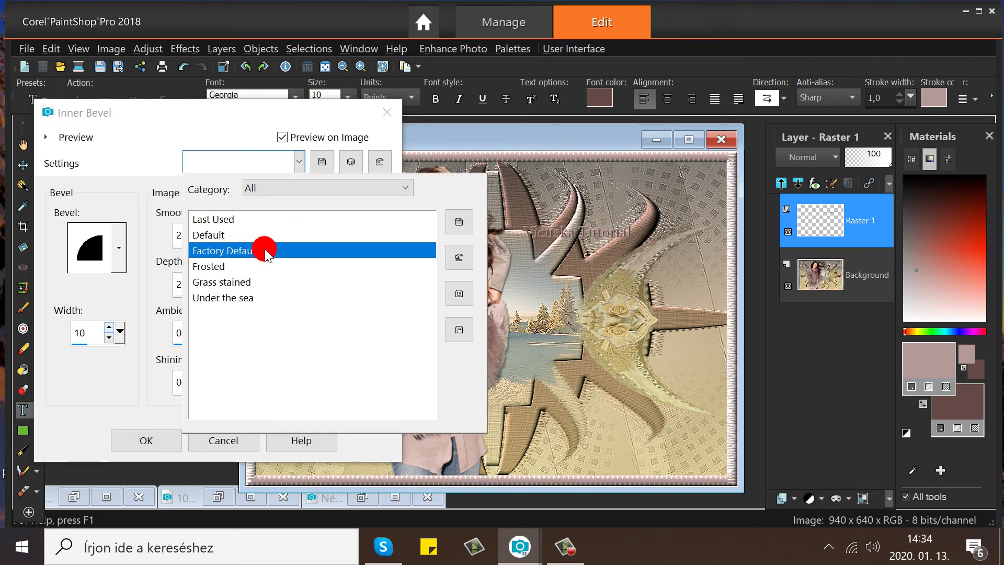
pyautogui.click(209, 266)
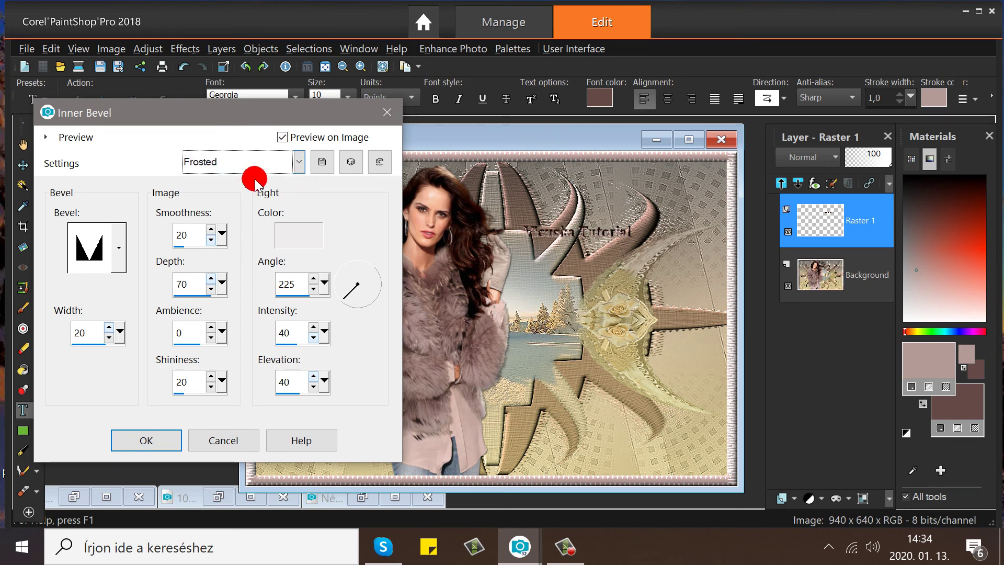
pyautogui.click(299, 161)
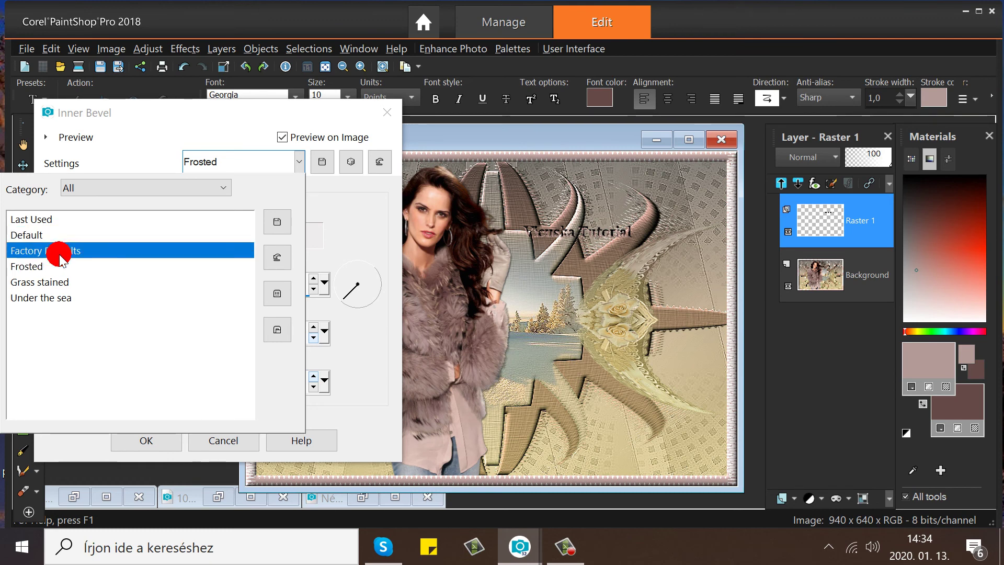
pyautogui.click(46, 282)
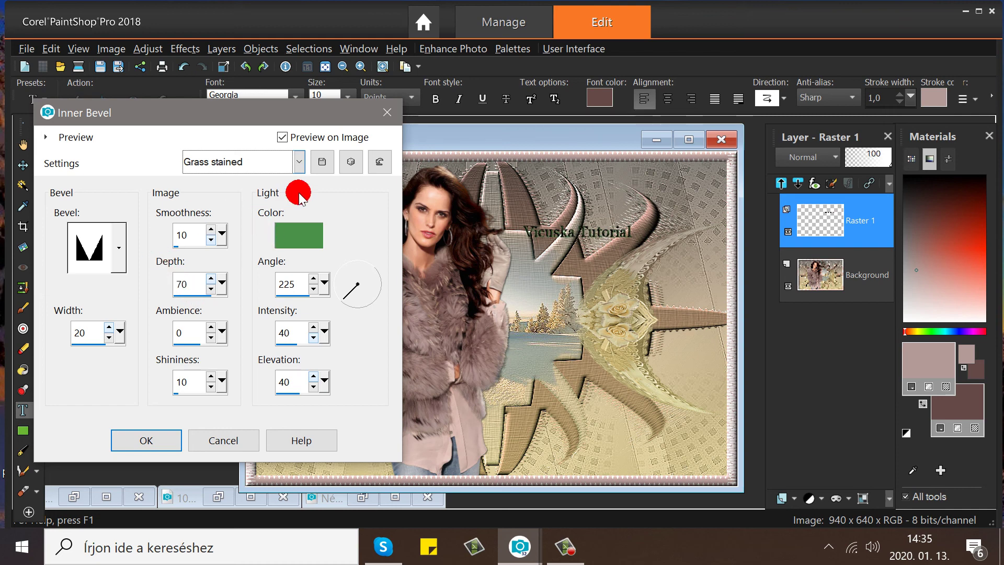
pyautogui.click(300, 162)
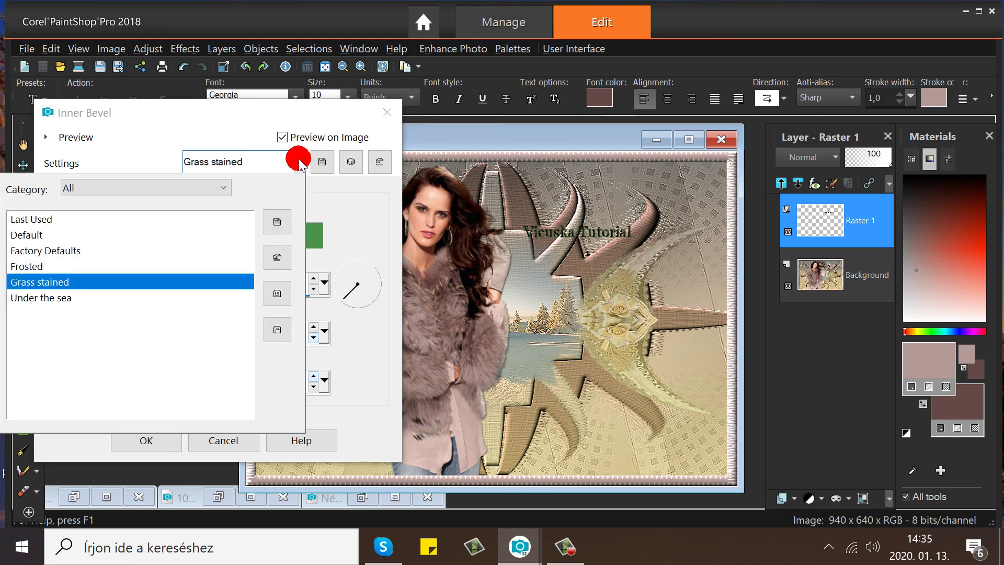
pyautogui.click(61, 282)
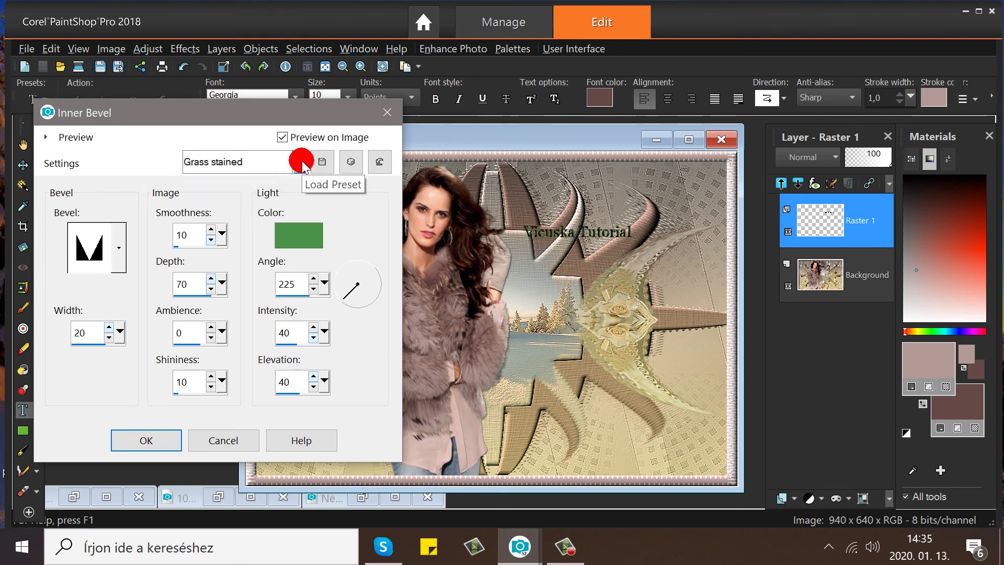
pyautogui.click(387, 112)
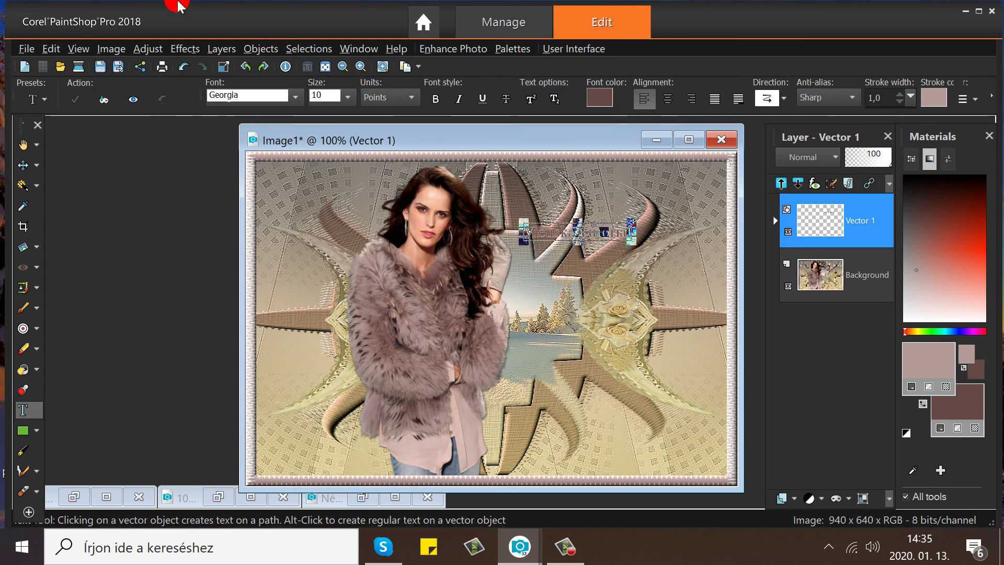
# Convert the signature text to a raster layer and apply an Inner Bevel with width 10, smoothness 4 and depth 4
pyautogui.click(185, 49)
pyautogui.moveTo(202, 104)
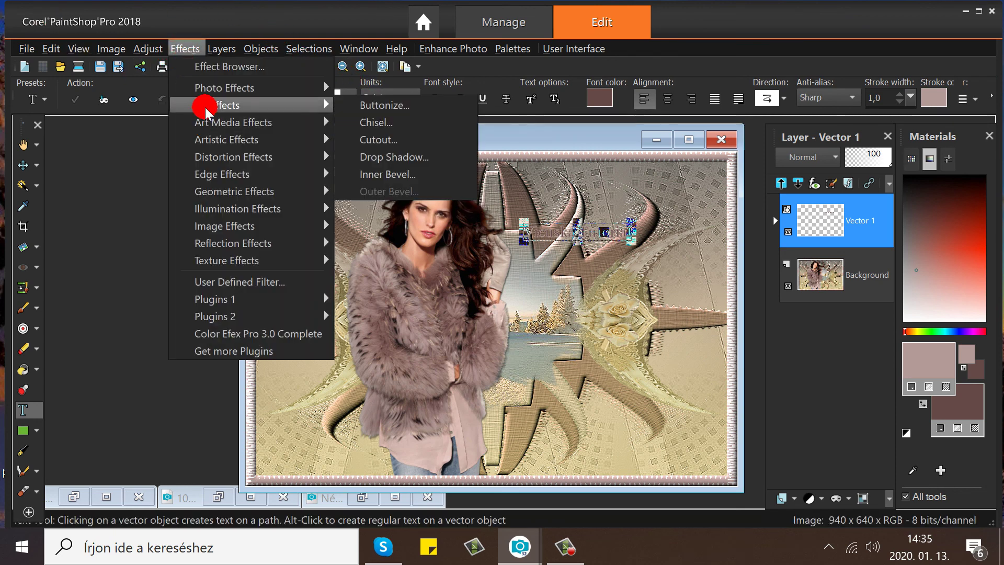
pyautogui.click(403, 174)
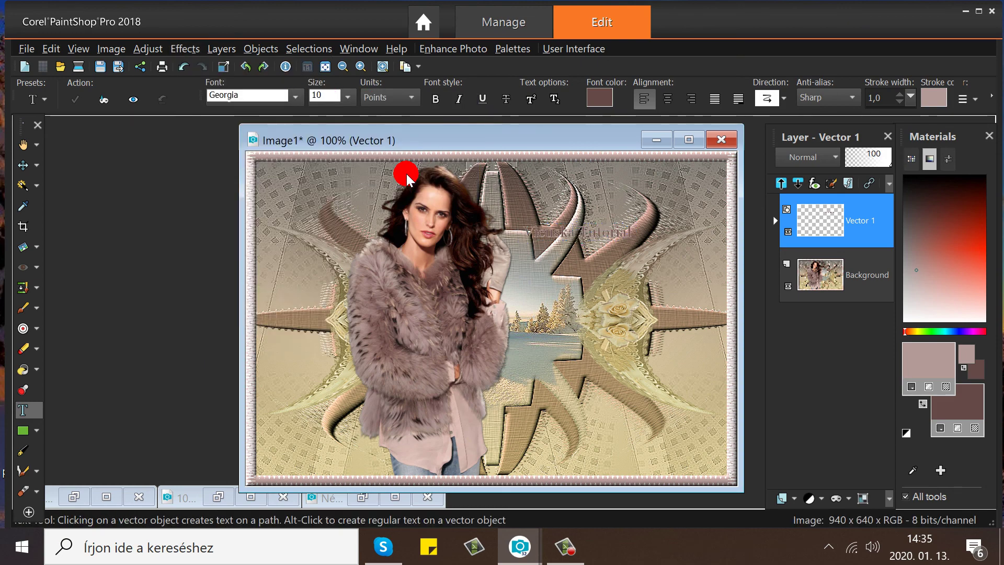
pyautogui.click(419, 278)
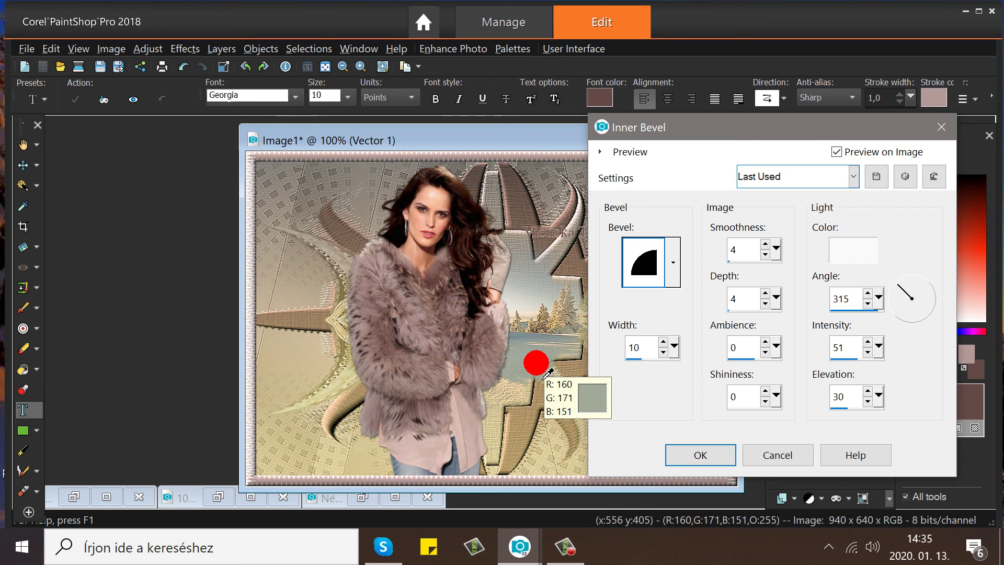
pyautogui.click(708, 455)
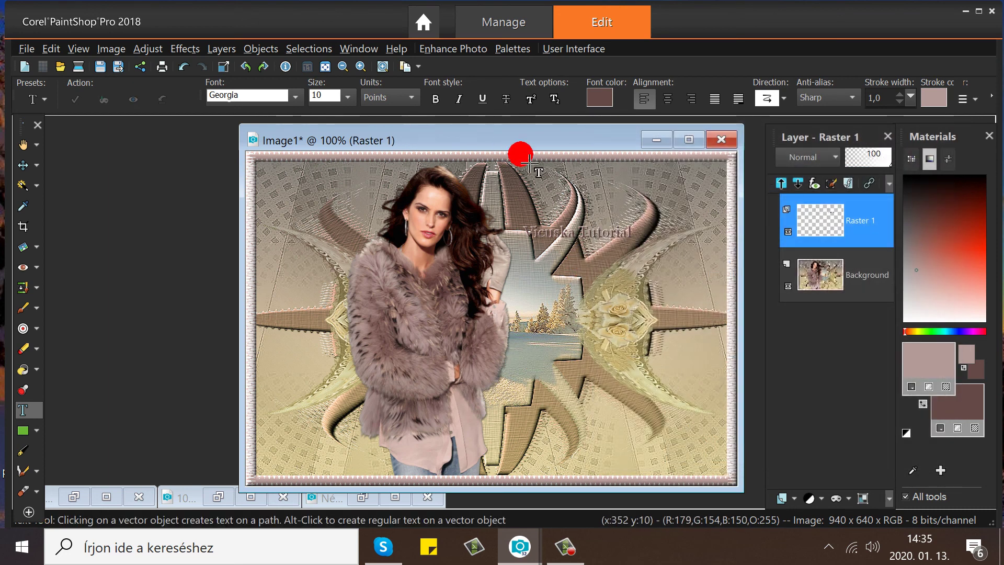
# Move the bevelled signature text into the upper-right corner of the image, just inside the border
pyautogui.click(564, 231)
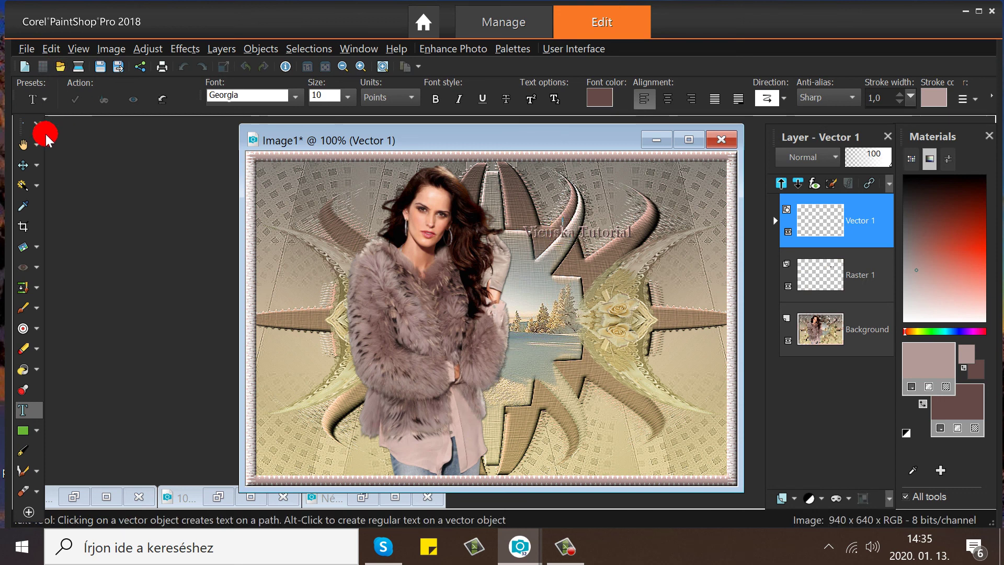
pyautogui.press('m')
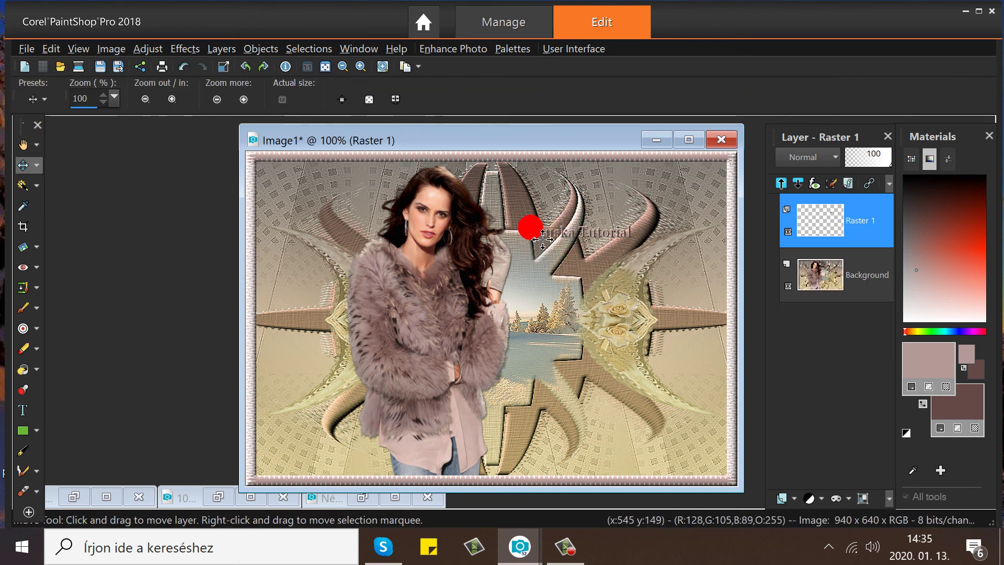
pyautogui.click(545, 242)
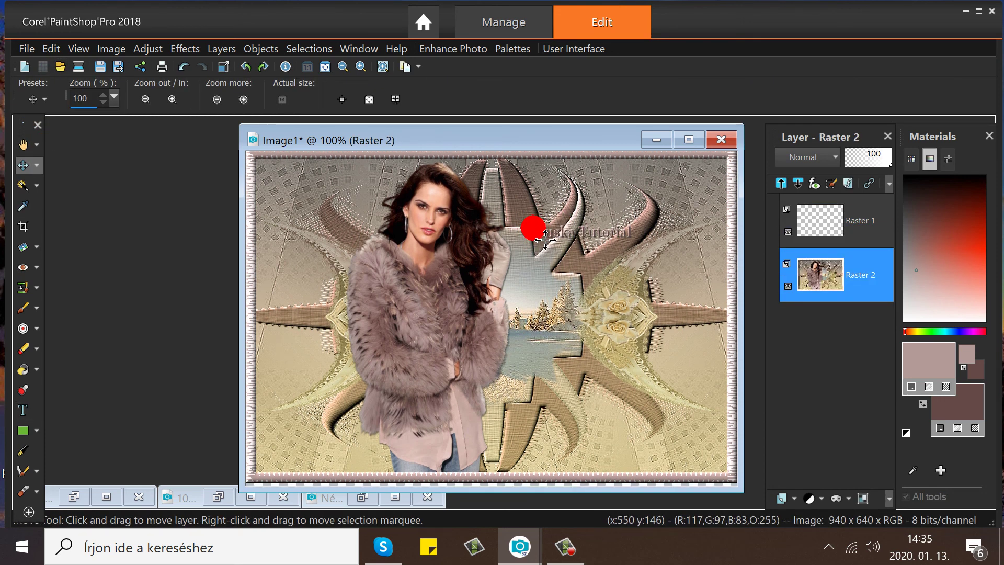
pyautogui.click(183, 67)
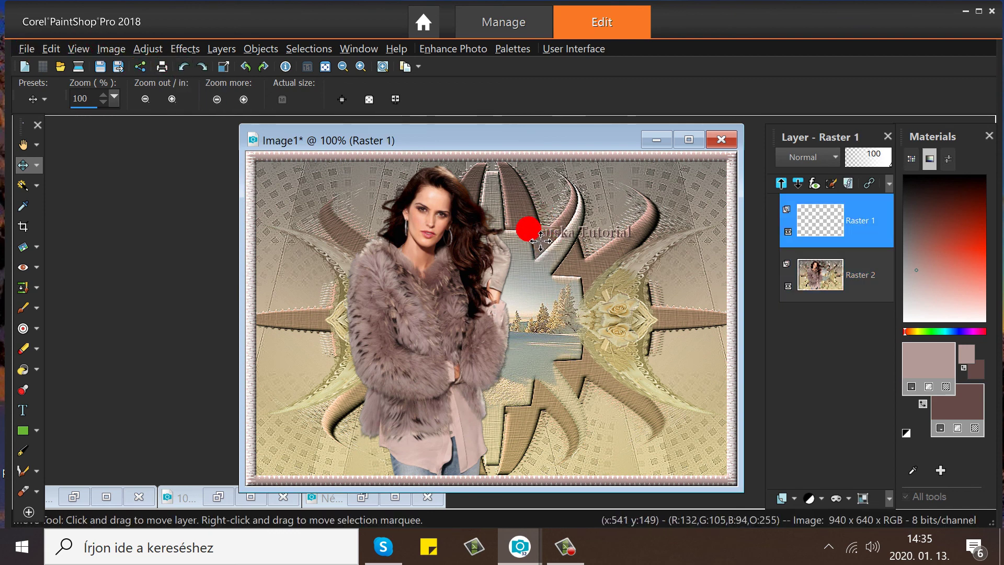
pyautogui.moveTo(539, 239); pyautogui.dragTo(607, 178)
# Duplicate the signature layer and move the copy straight down to the lower-right area of the image
pyautogui.click(214, 49)
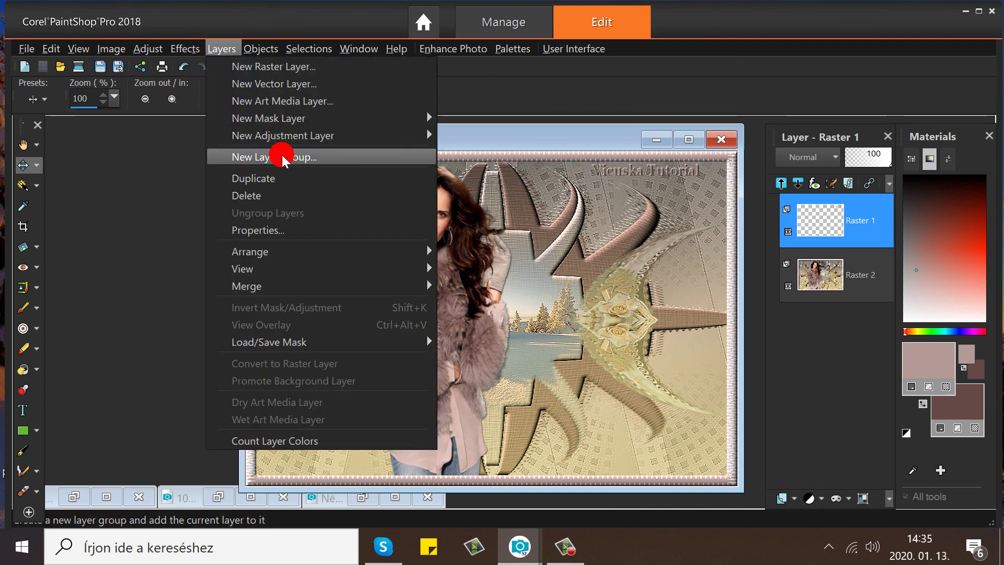
pyautogui.click(373, 177)
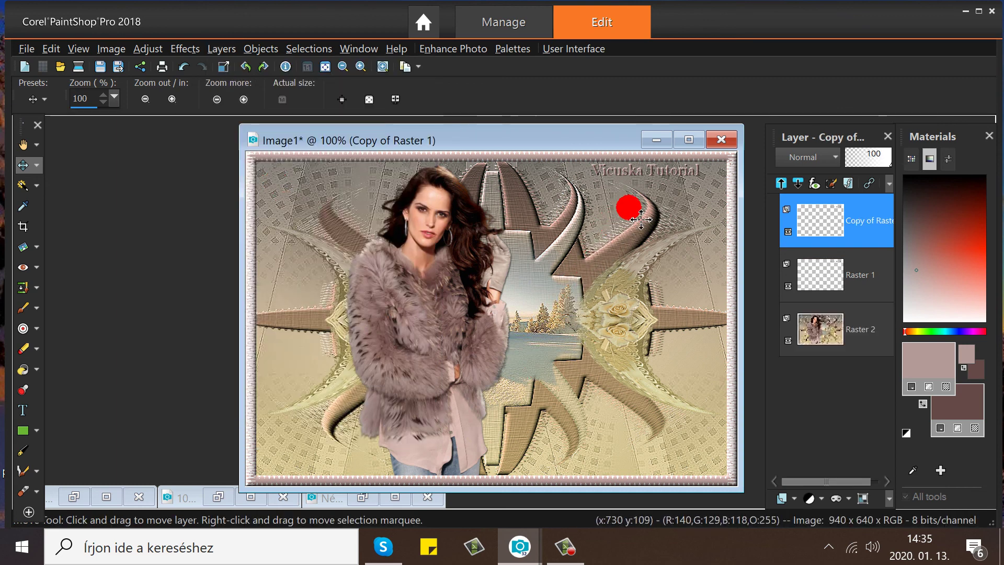
pyautogui.click(637, 178)
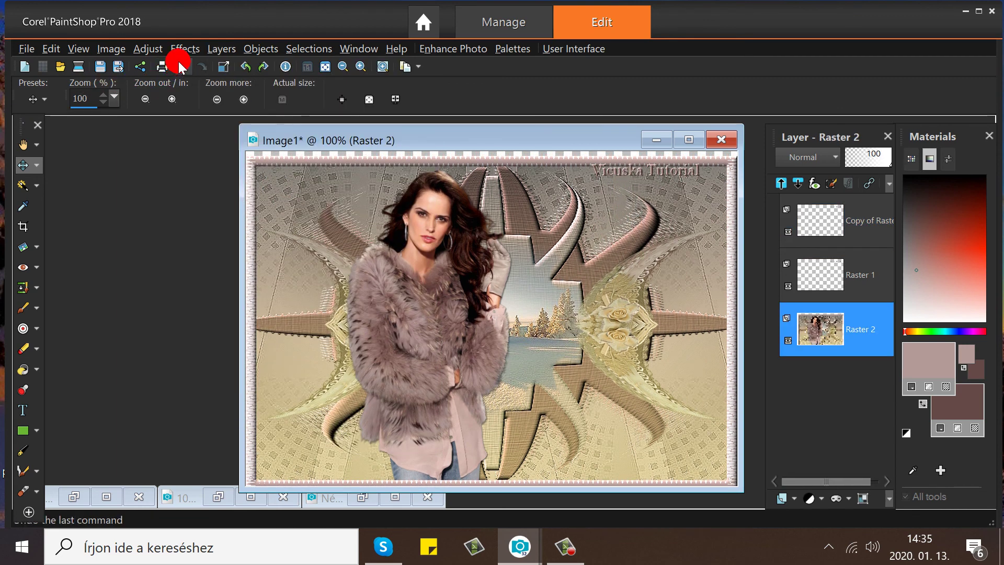
pyautogui.click(181, 65)
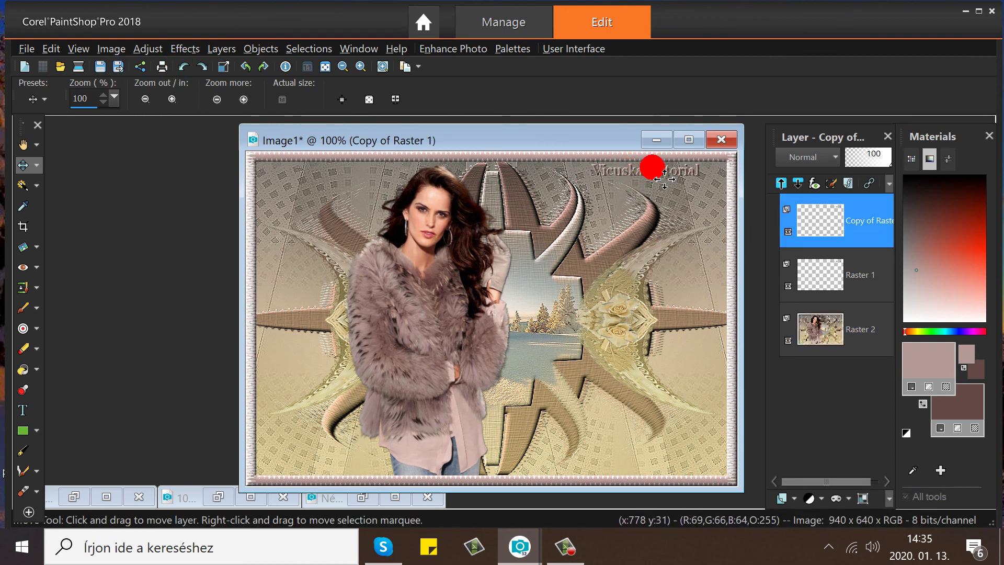
pyautogui.moveTo(663, 178)
pyautogui.mouseDown()
pyautogui.moveTo(647, 385)
pyautogui.moveTo(651, 454)
pyautogui.moveTo(662, 460)
pyautogui.moveTo(661, 433)
pyautogui.mouseUp()
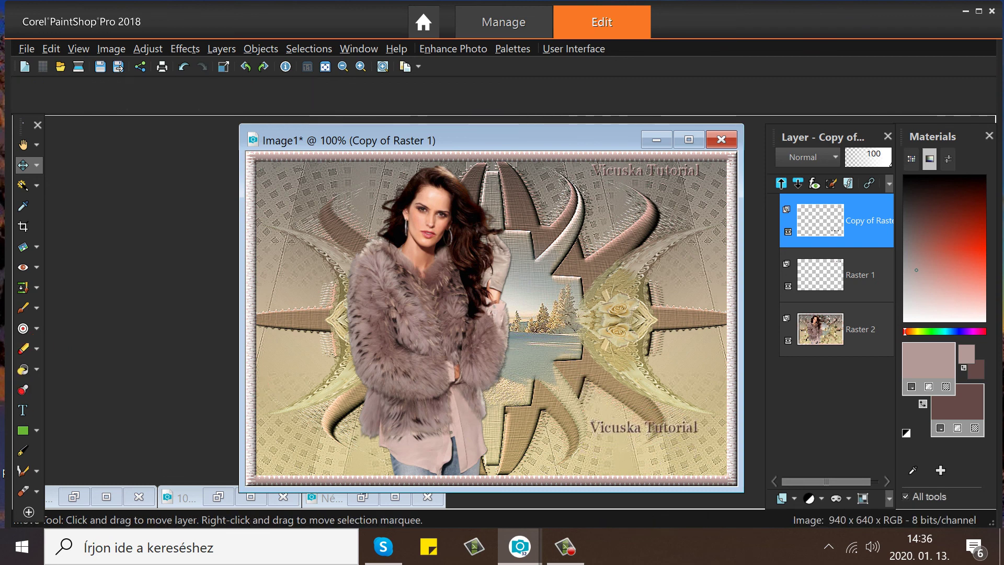
# Erase the word "Tutorial" from the lower signature copy with the Eraser, keeping the whole nickname
pyautogui.click(38, 349)
pyautogui.moveTo(704, 419)
pyautogui.mouseDown()
pyautogui.moveTo(681, 448)
pyautogui.moveTo(694, 418)
pyautogui.moveTo(667, 441)
pyautogui.moveTo(651, 426)
pyautogui.mouseUp()
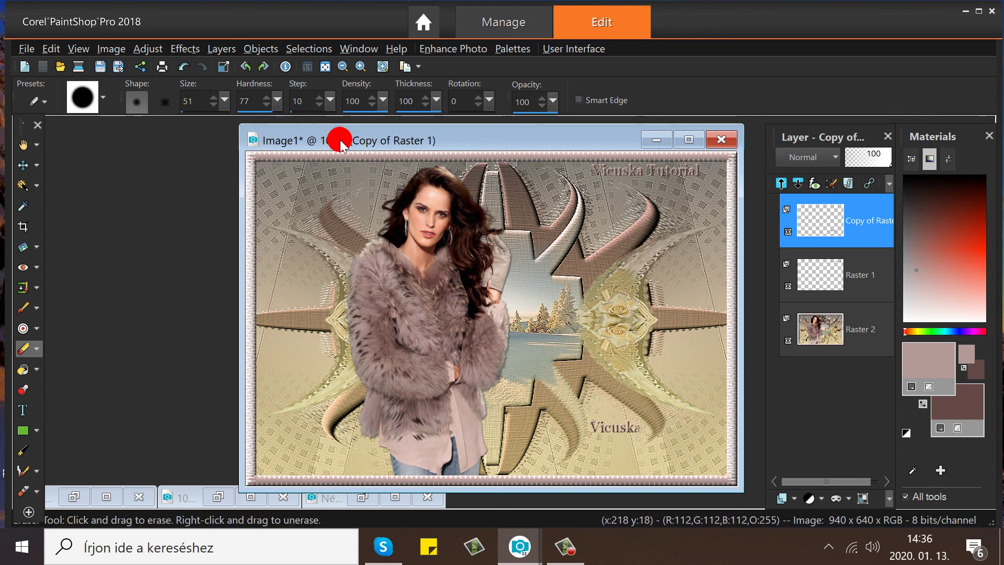
pyautogui.click(188, 66)
pyautogui.moveTo(703, 424)
pyautogui.mouseDown()
pyautogui.moveTo(666, 435)
pyautogui.moveTo(654, 418)
pyautogui.moveTo(660, 463)
pyautogui.mouseUp()
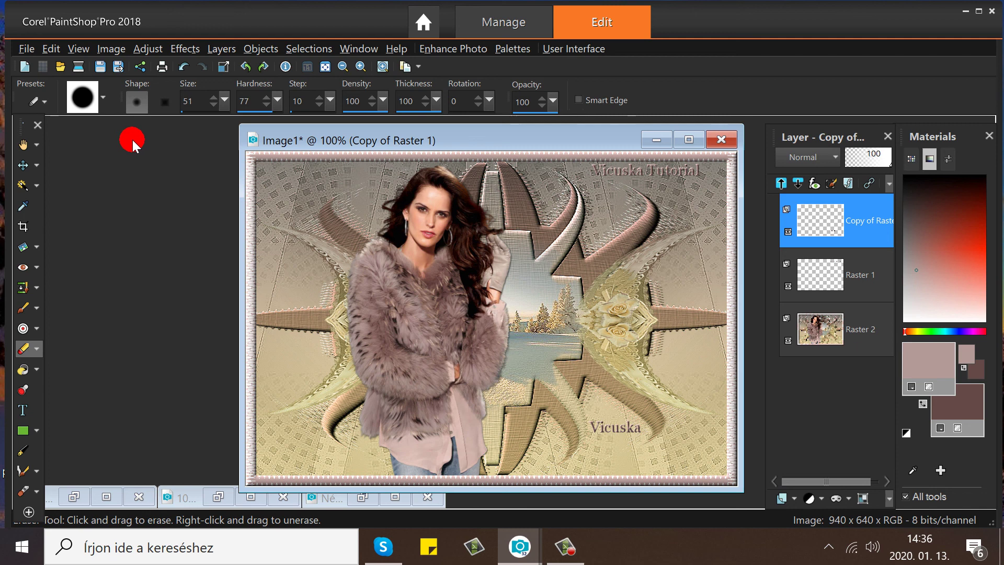
# Merge the signature copy down, merge the combined signatures into the picture layer, and flatten the image
pyautogui.rightClick(819, 229)
pyautogui.moveTo(759, 364)
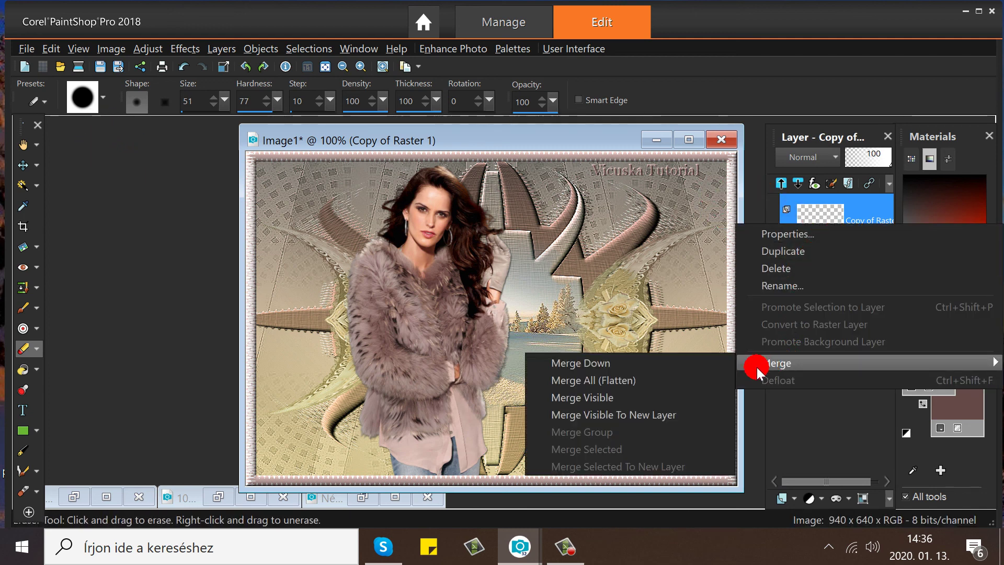
pyautogui.click(690, 364)
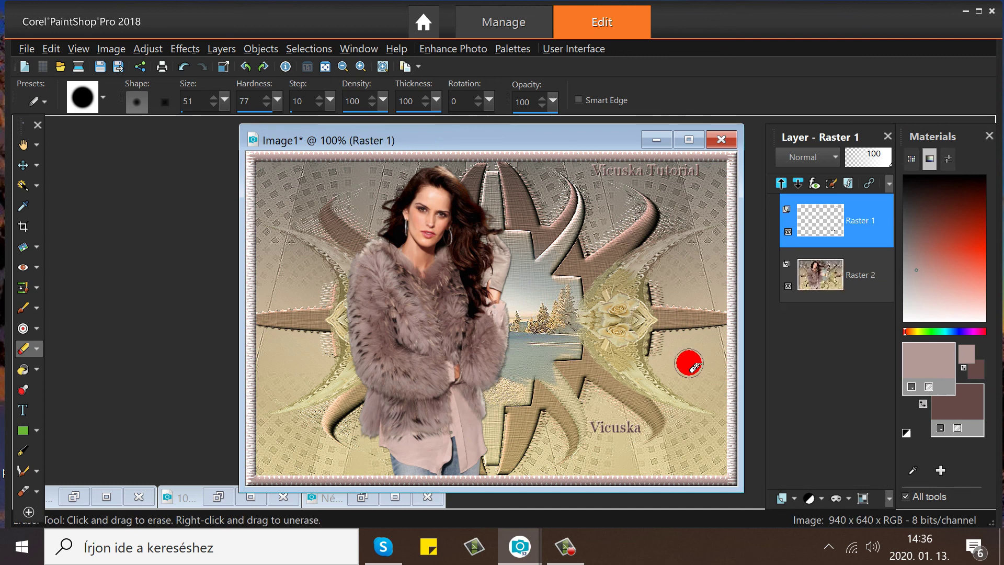
pyautogui.rightClick(825, 203)
pyautogui.moveTo(784, 342)
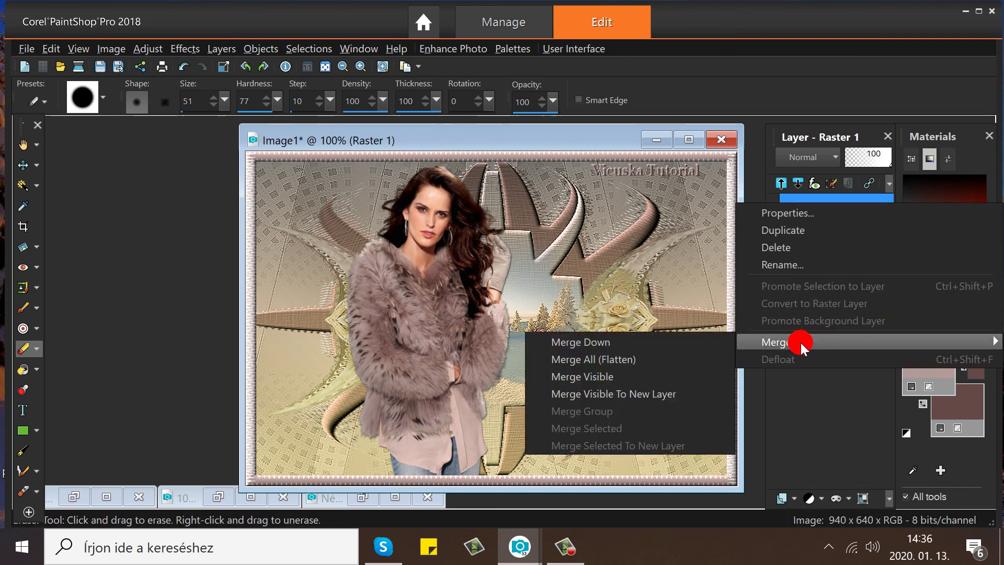
pyautogui.click(695, 342)
pyautogui.click(818, 233)
pyautogui.rightClick(818, 213)
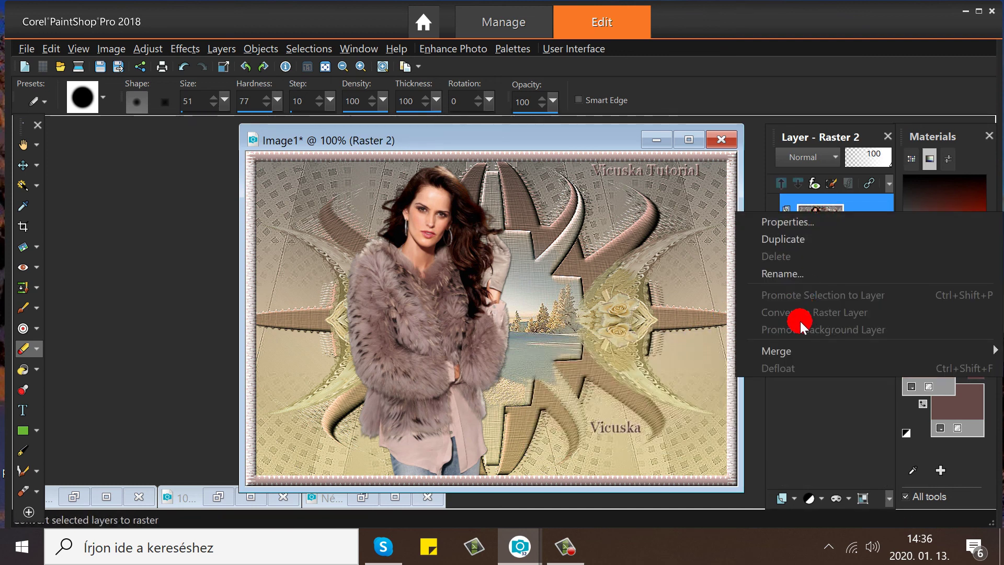
pyautogui.moveTo(747, 349)
pyautogui.click(673, 366)
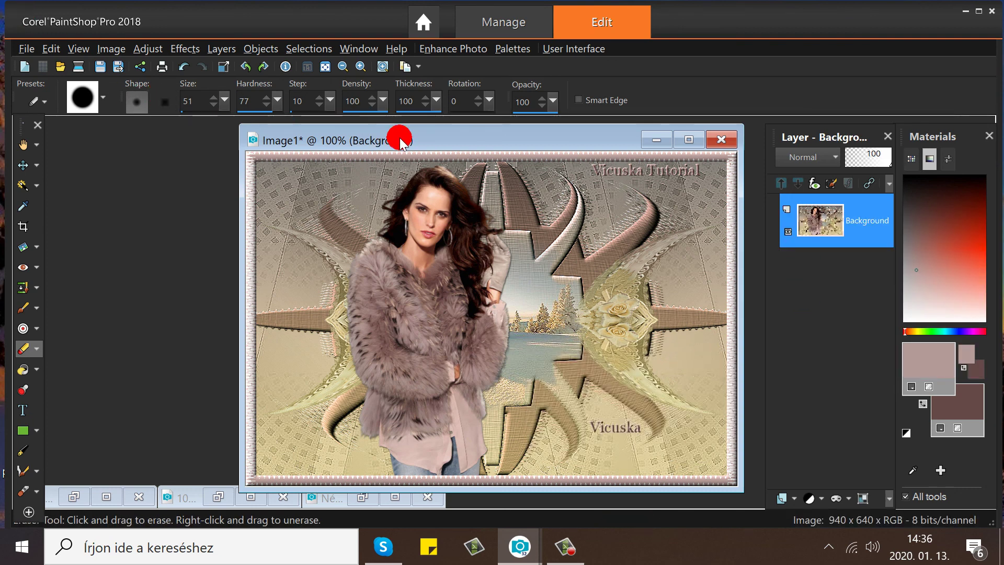
pyautogui.moveTo(432, 149); pyautogui.dragTo(390, 144)
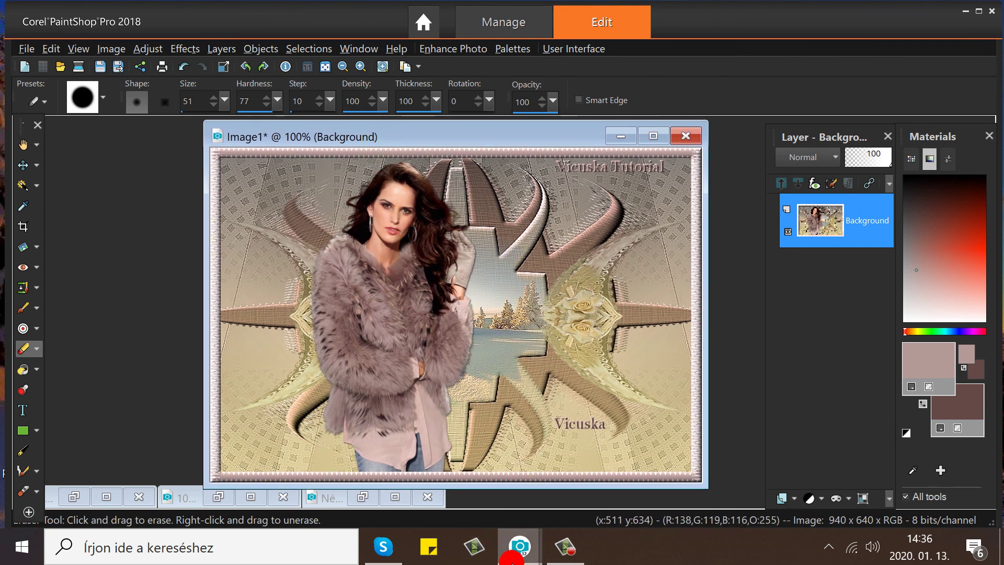
pyautogui.click(564, 549)
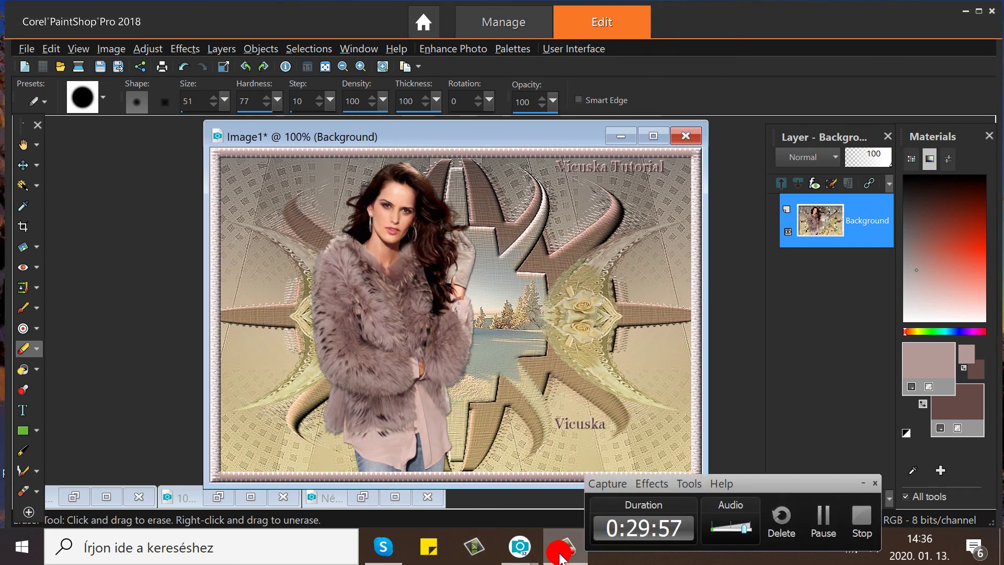
pyautogui.click(601, 485)
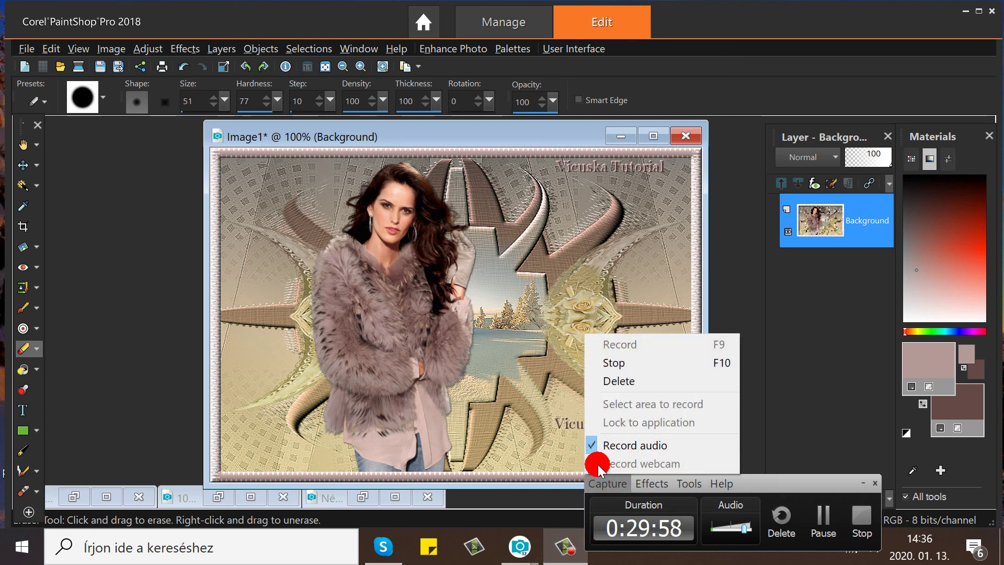